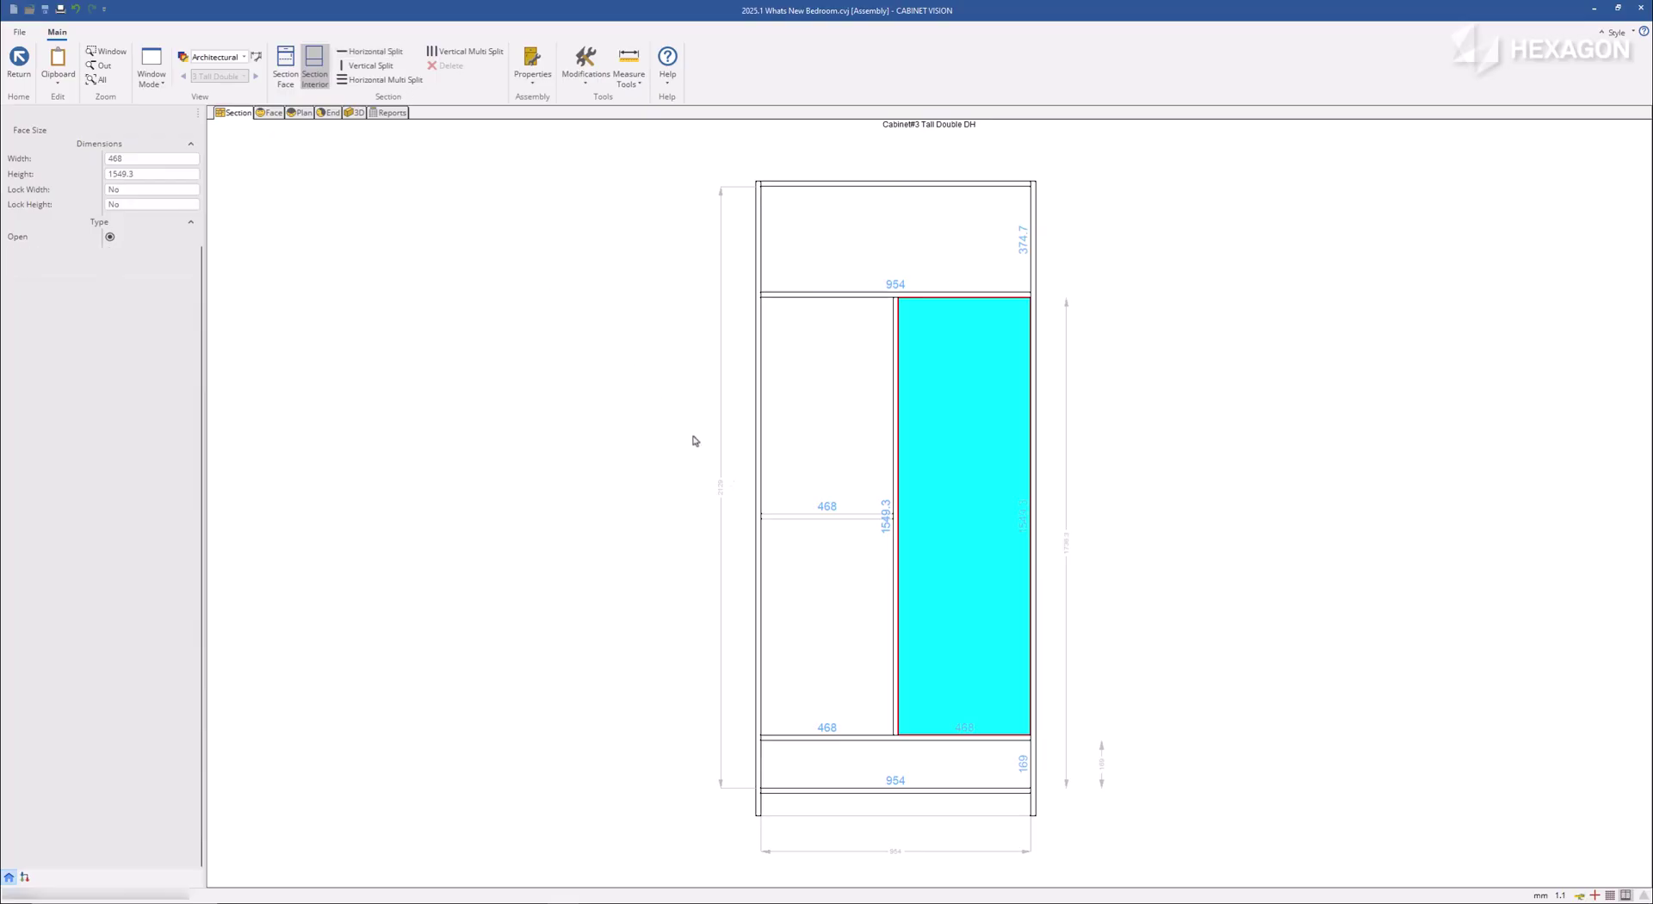
Split the right opening horizontally and make its shelf a Fixed Shelf.
{"action": "left_click", "coordinate": [789, 526]}
{"action": "left_click", "coordinate": [792, 517]}
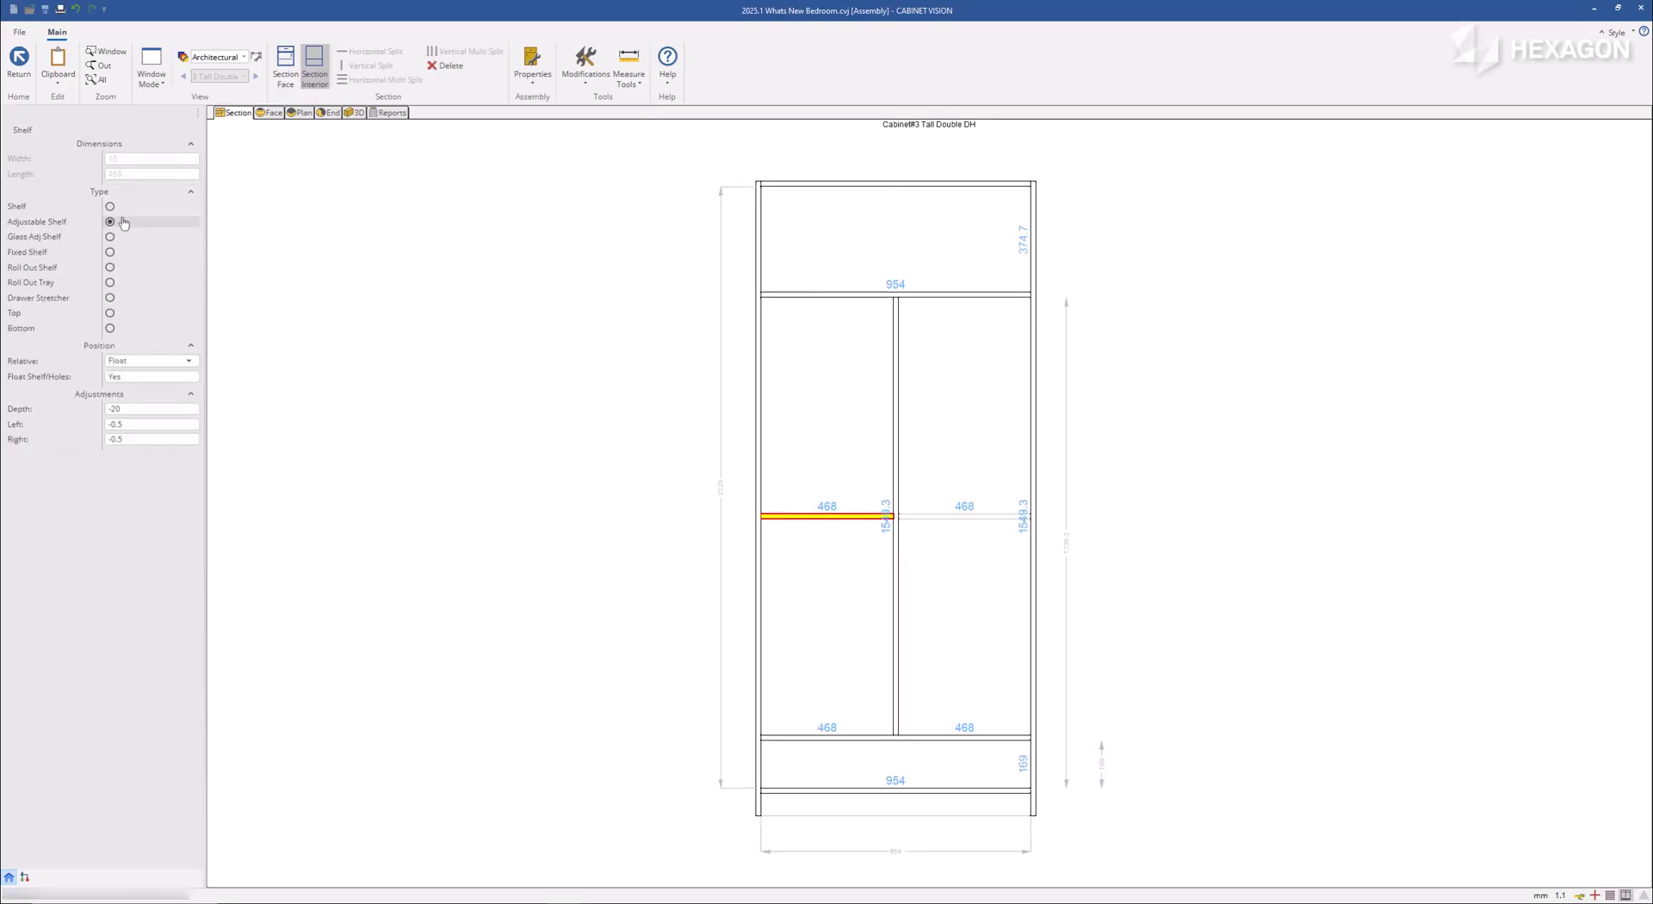
{"action": "left_click", "coordinate": [912, 517]}
{"action": "left_click", "coordinate": [112, 254]}
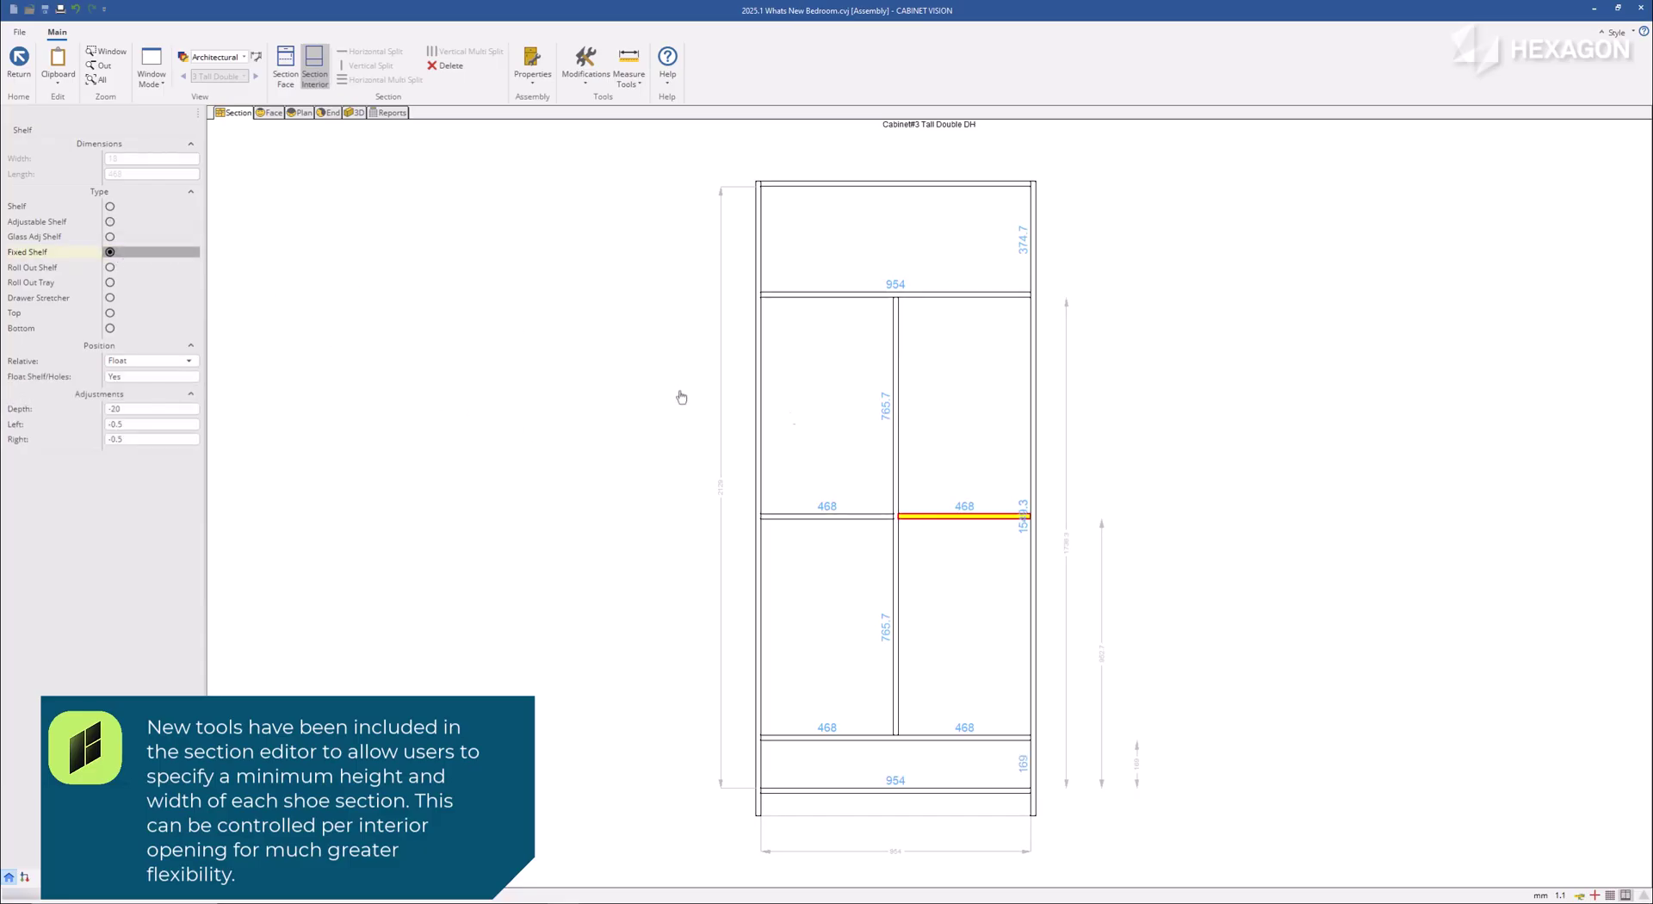
Turn the upper-left opening into cubbies with minimum height and width 150.
{"action": "left_click", "coordinate": [843, 425]}
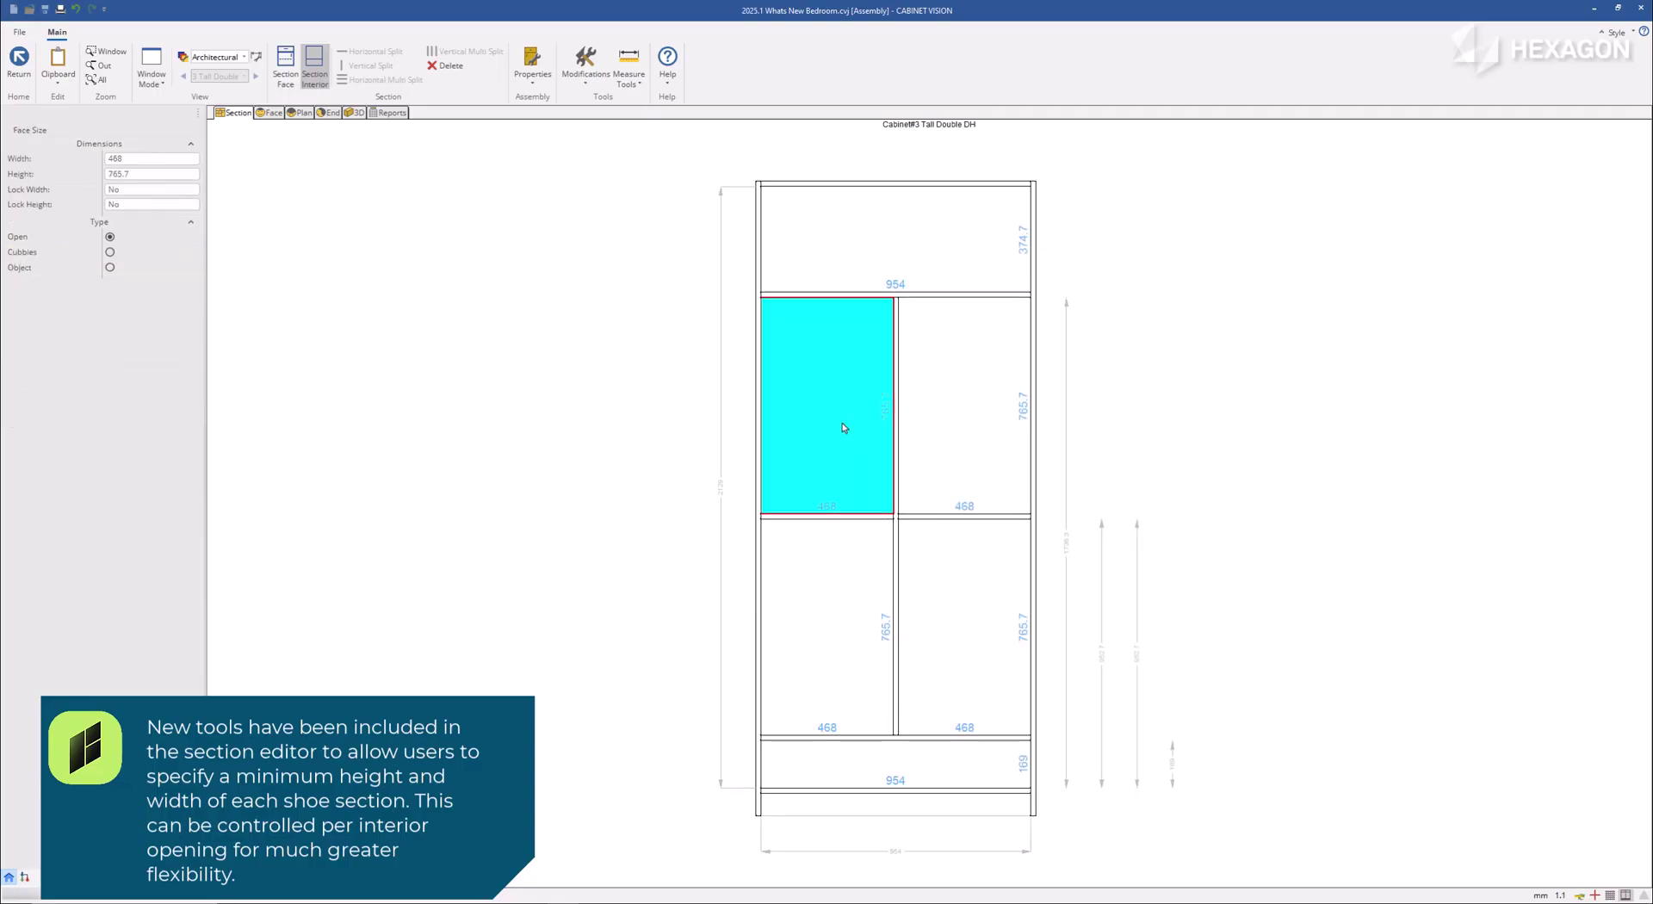
{"action": "left_click", "coordinate": [111, 253]}
{"action": "double_click", "coordinate": [137, 315]}
{"action": "type", "text": "150"}
{"action": "key", "text": "Return"}
{"action": "double_click", "coordinate": [135, 330]}
{"action": "type", "text": "150"}
{"action": "key", "text": "Return"}
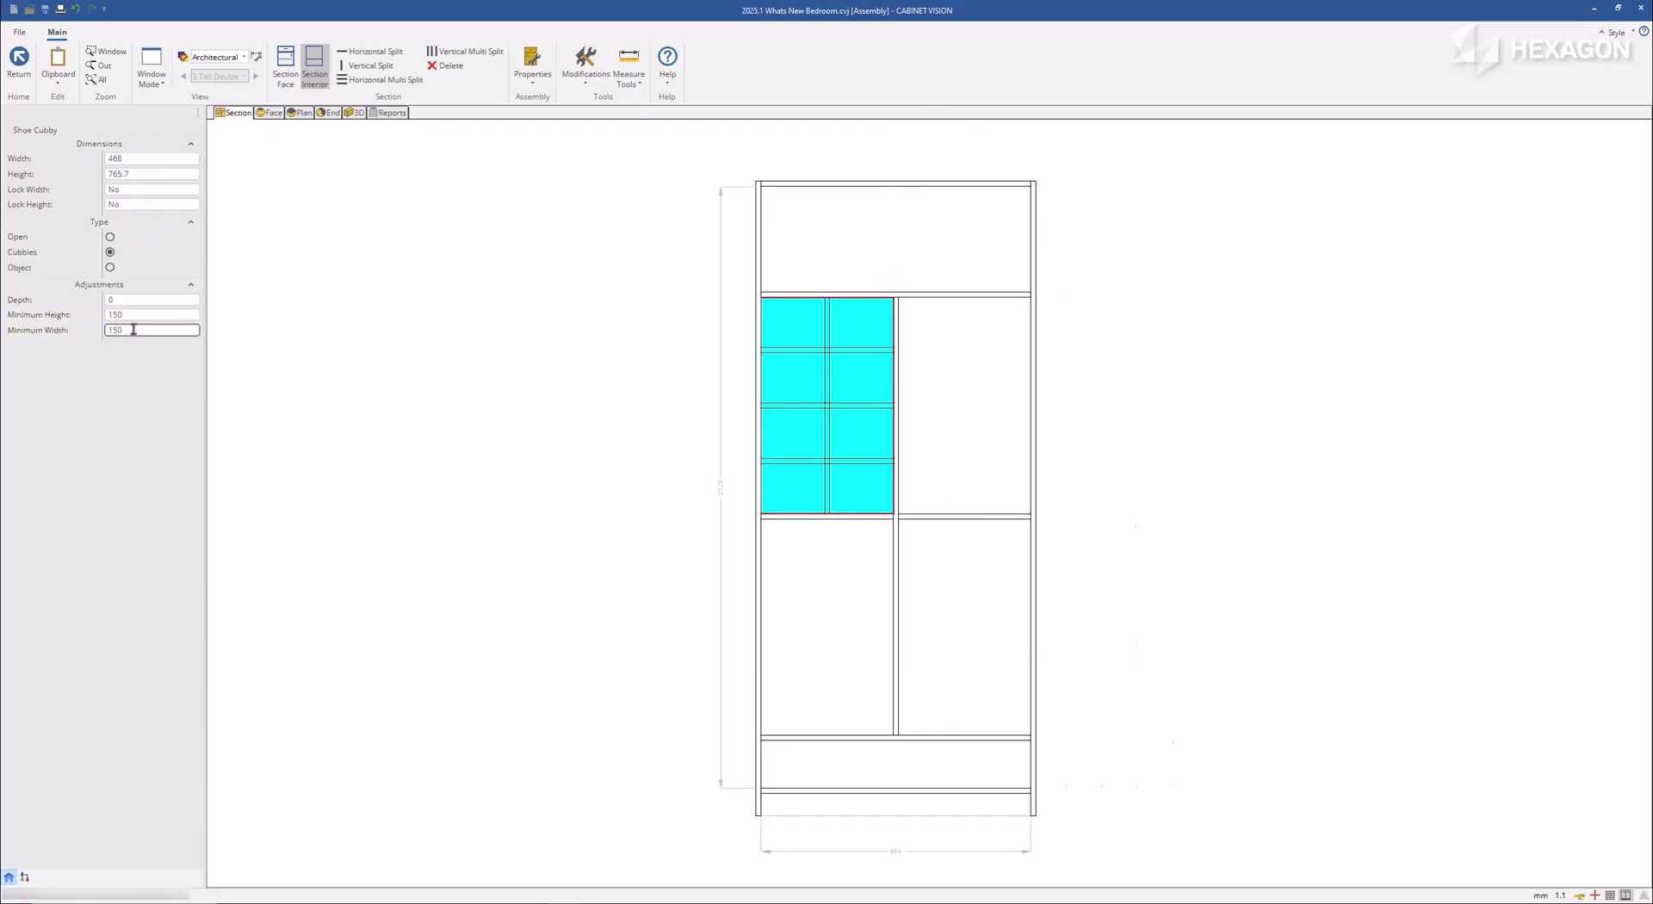
Turn the upper-right opening into cubbies, ending with a 150 minimum height.
{"action": "left_click", "coordinate": [944, 442]}
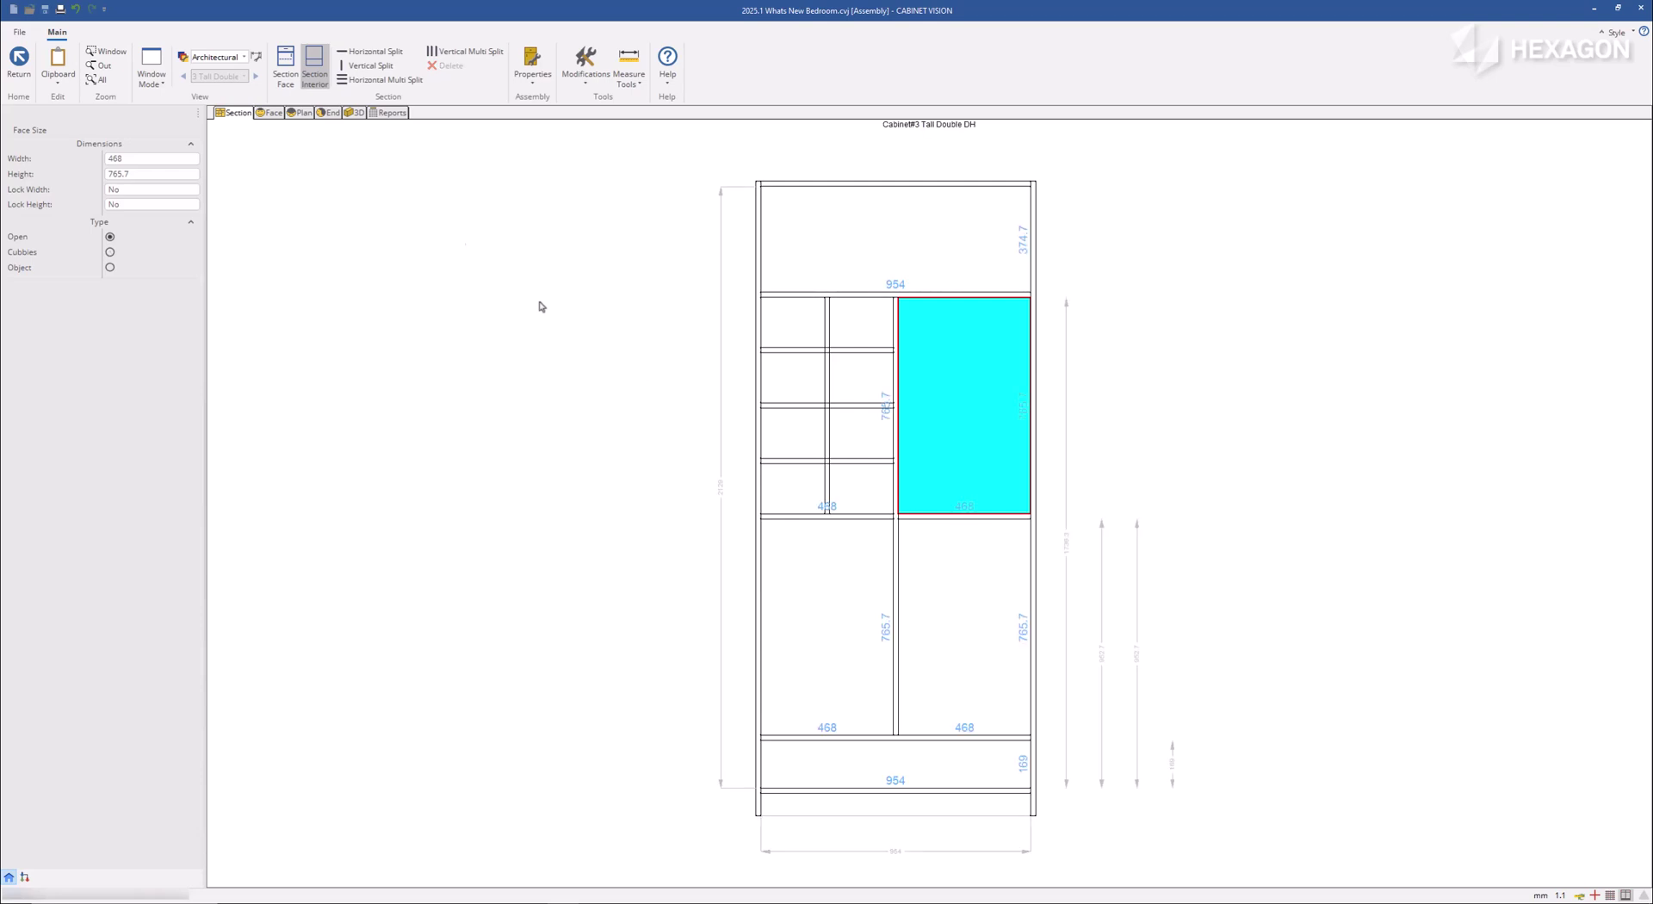
{"action": "left_click", "coordinate": [159, 255]}
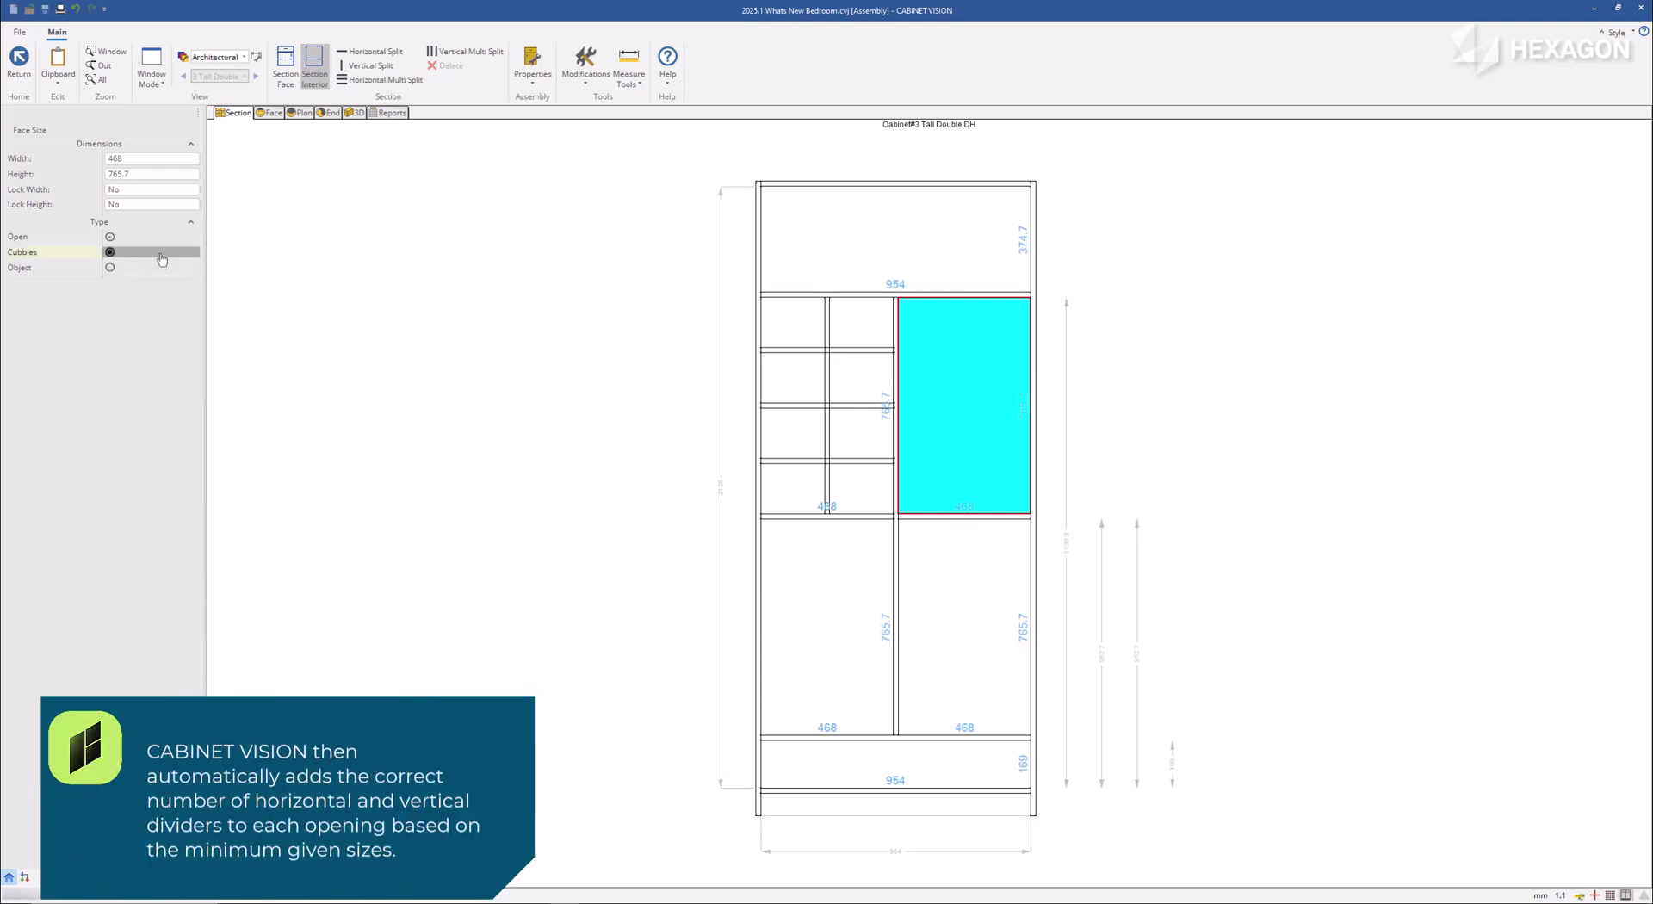
{"action": "double_click", "coordinate": [140, 315]}
{"action": "type", "text": "1"}
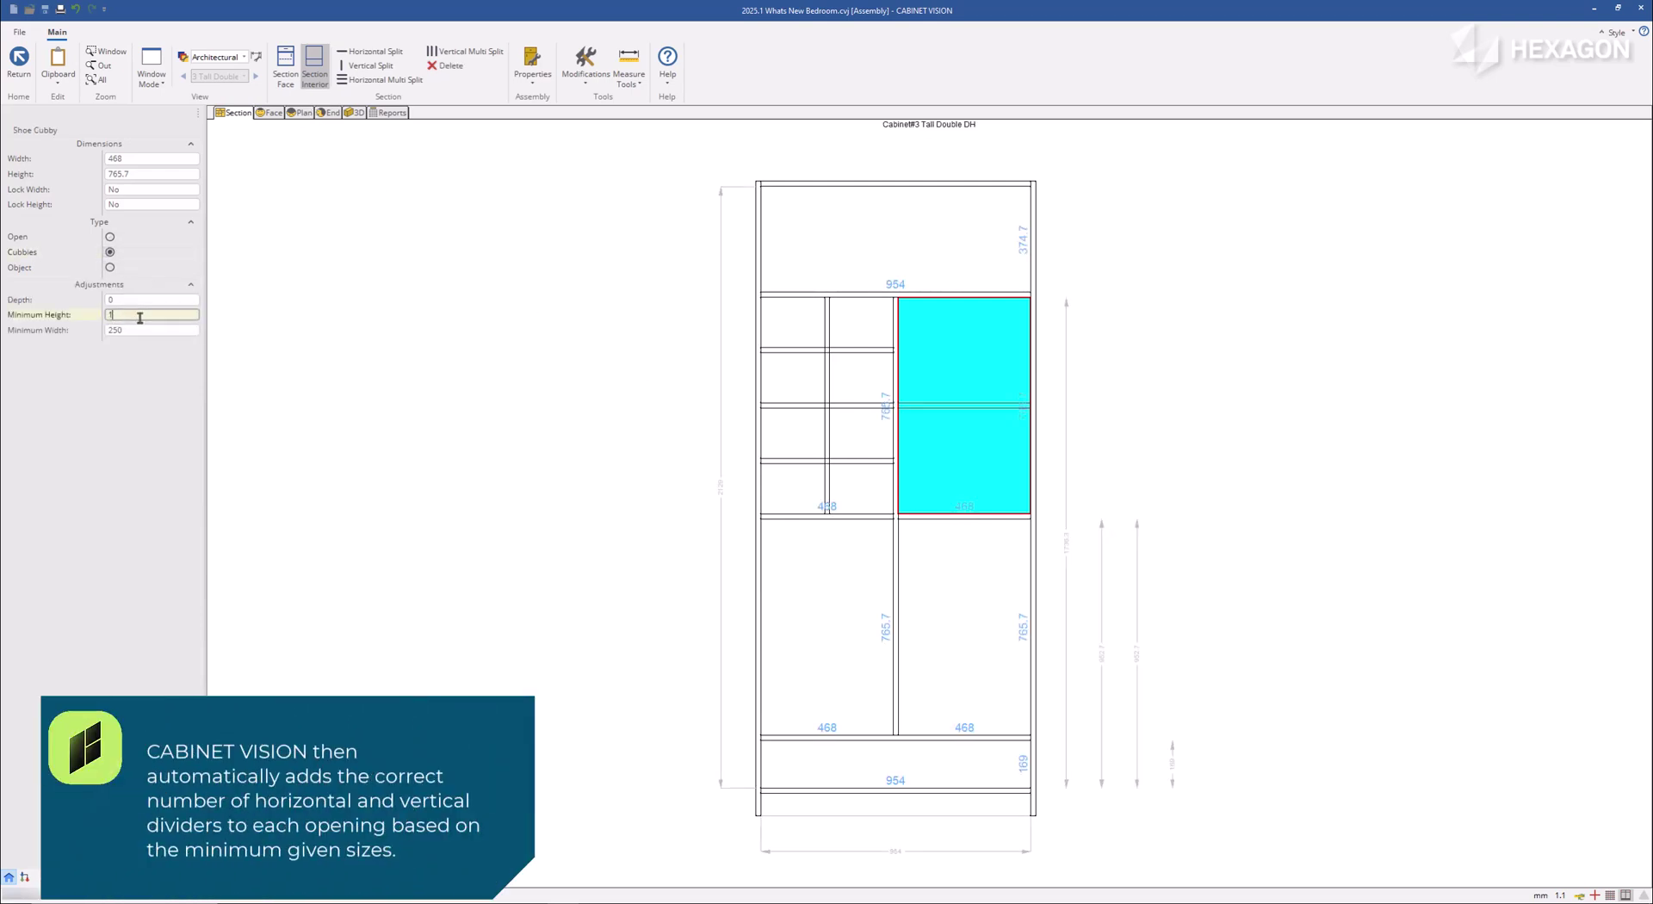
{"action": "type", "text": "00"}
{"action": "double_click", "coordinate": [140, 330]}
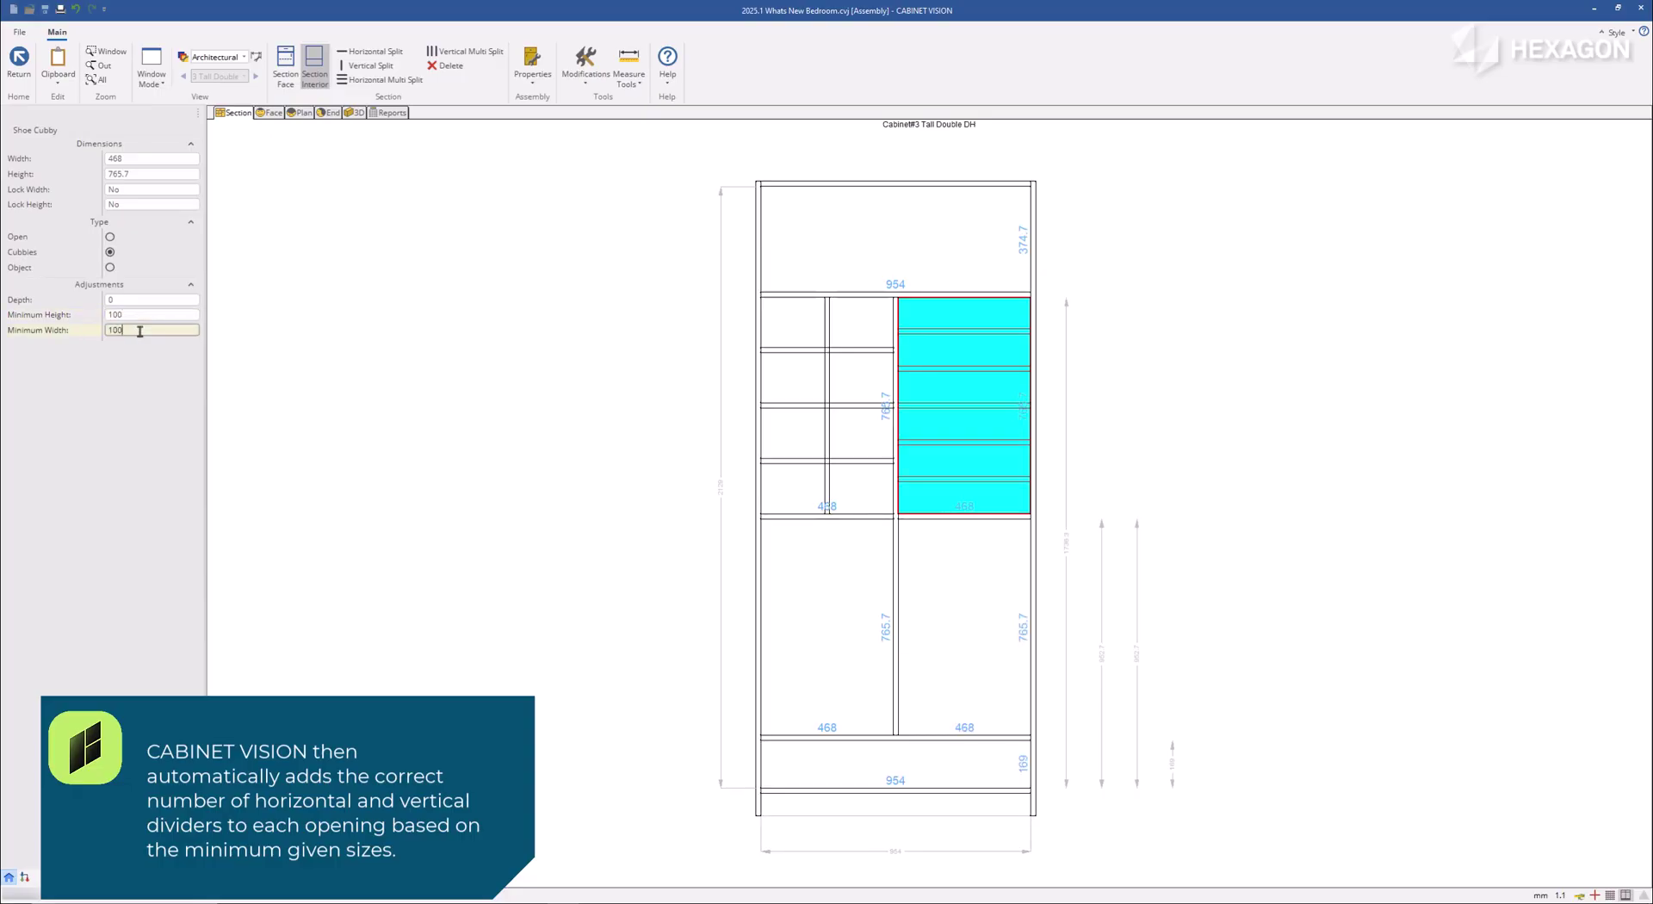
{"action": "type", "text": "100"}
{"action": "key", "text": "Return"}
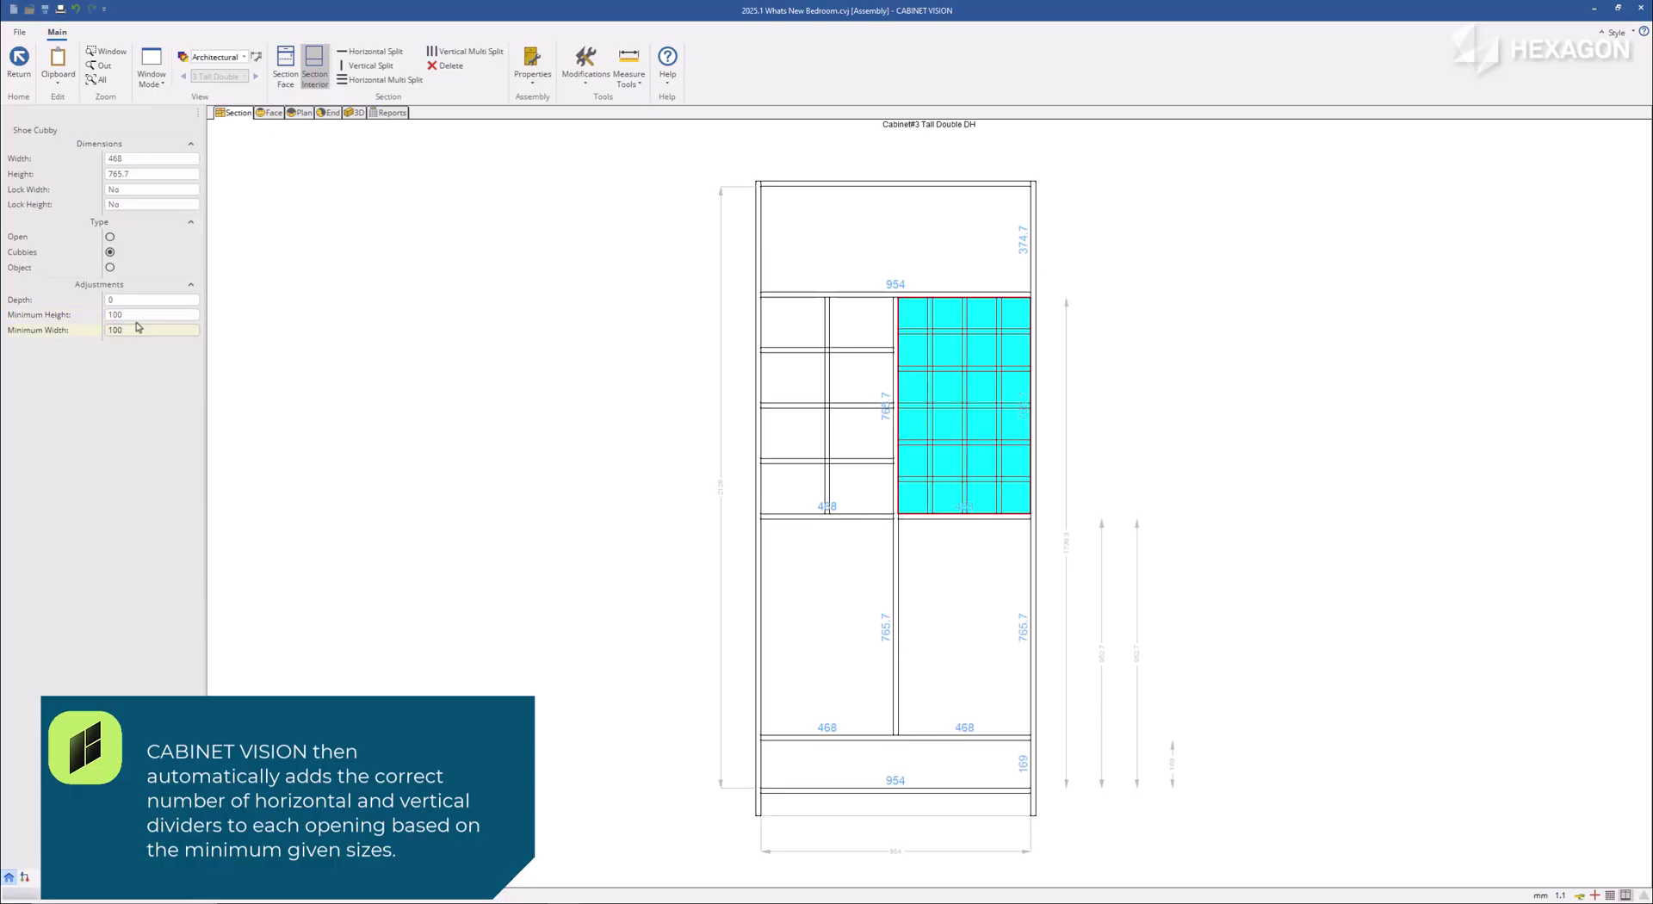
{"action": "double_click", "coordinate": [139, 315]}
{"action": "type", "text": "150"}
{"action": "left_click", "coordinate": [139, 332]}
{"action": "double_click", "coordinate": [139, 332]}
Turn the lower-left opening into cubbies with a 200 minimum width.
{"action": "type", "text": "1"}
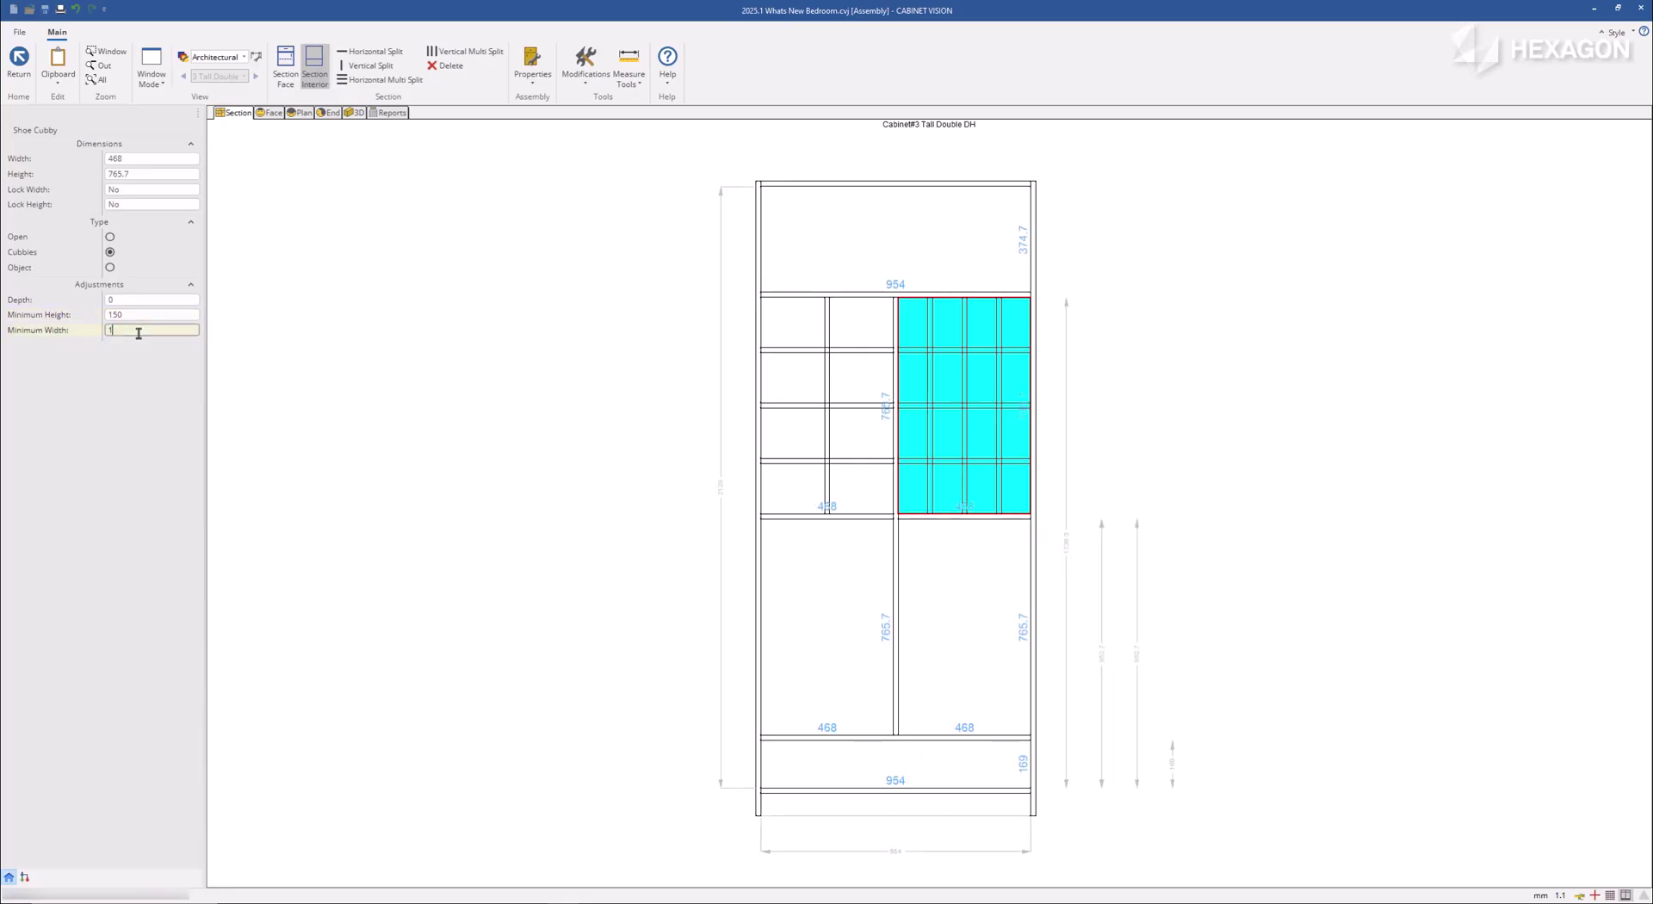
{"action": "left_click", "coordinate": [848, 642]}
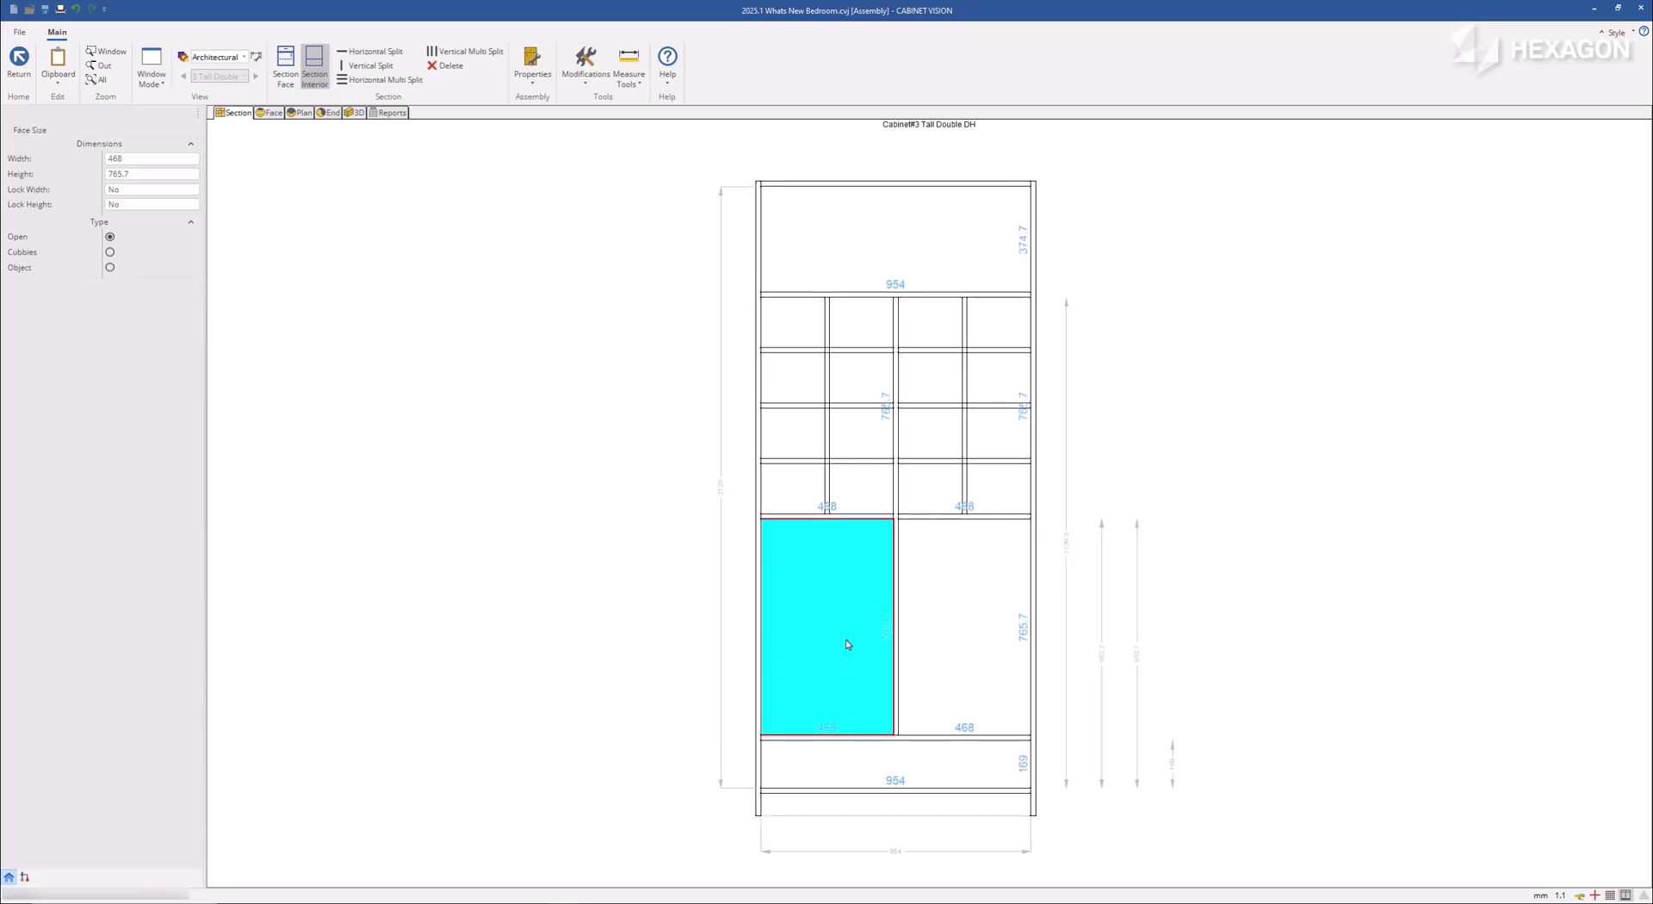
{"action": "left_click", "coordinate": [125, 252]}
{"action": "double_click", "coordinate": [151, 315]}
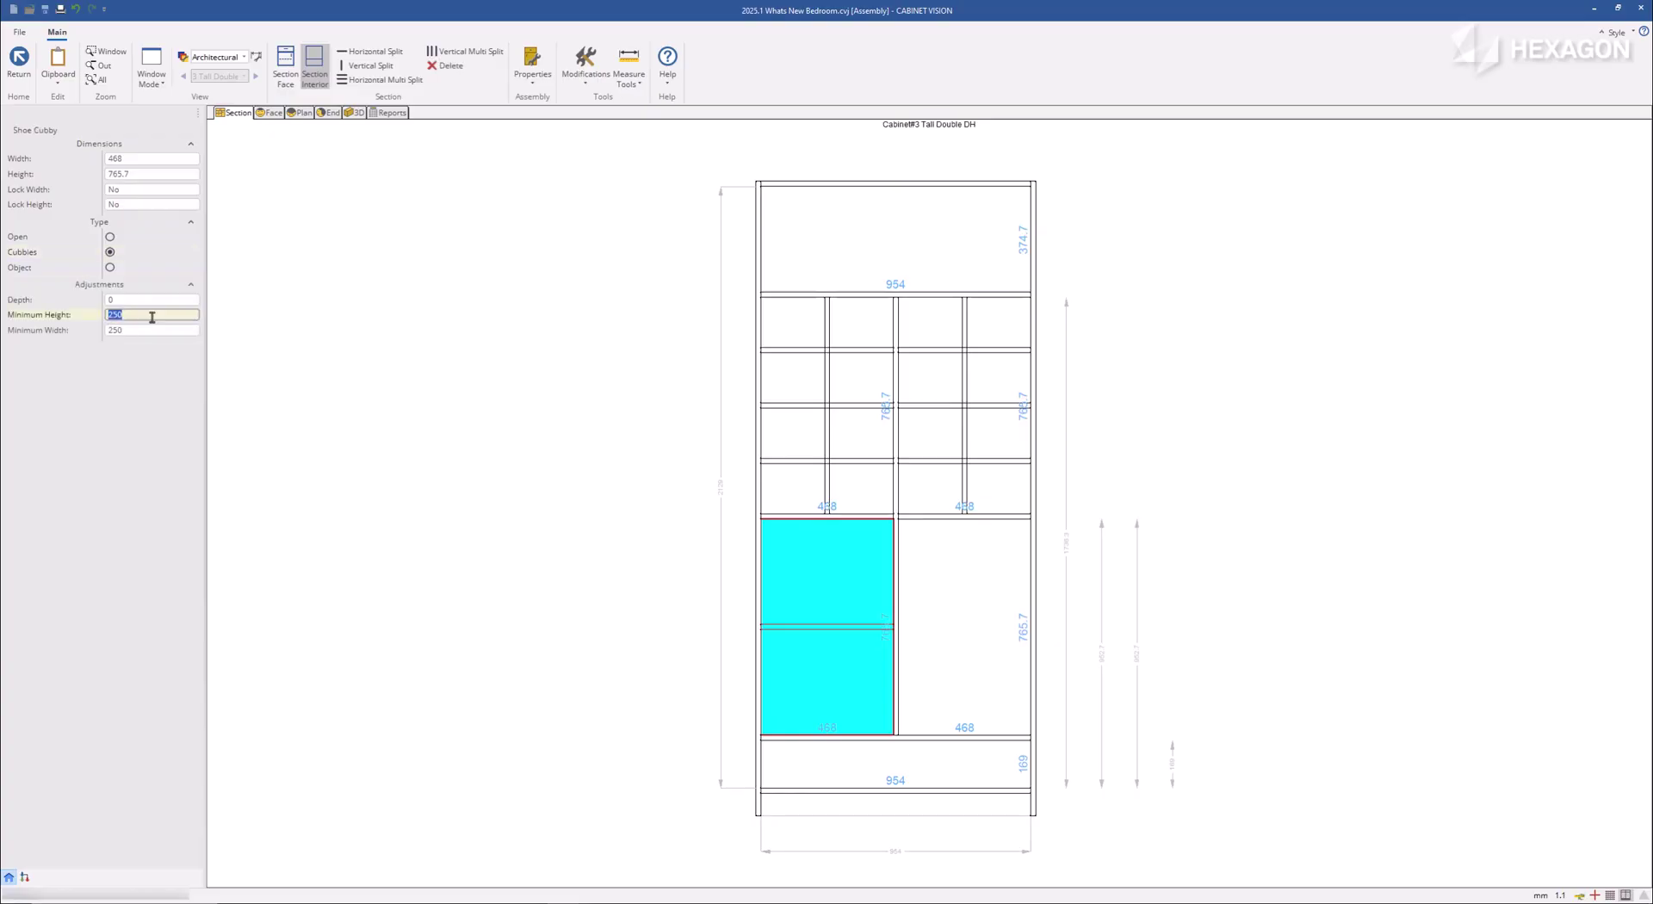
{"action": "double_click", "coordinate": [149, 330]}
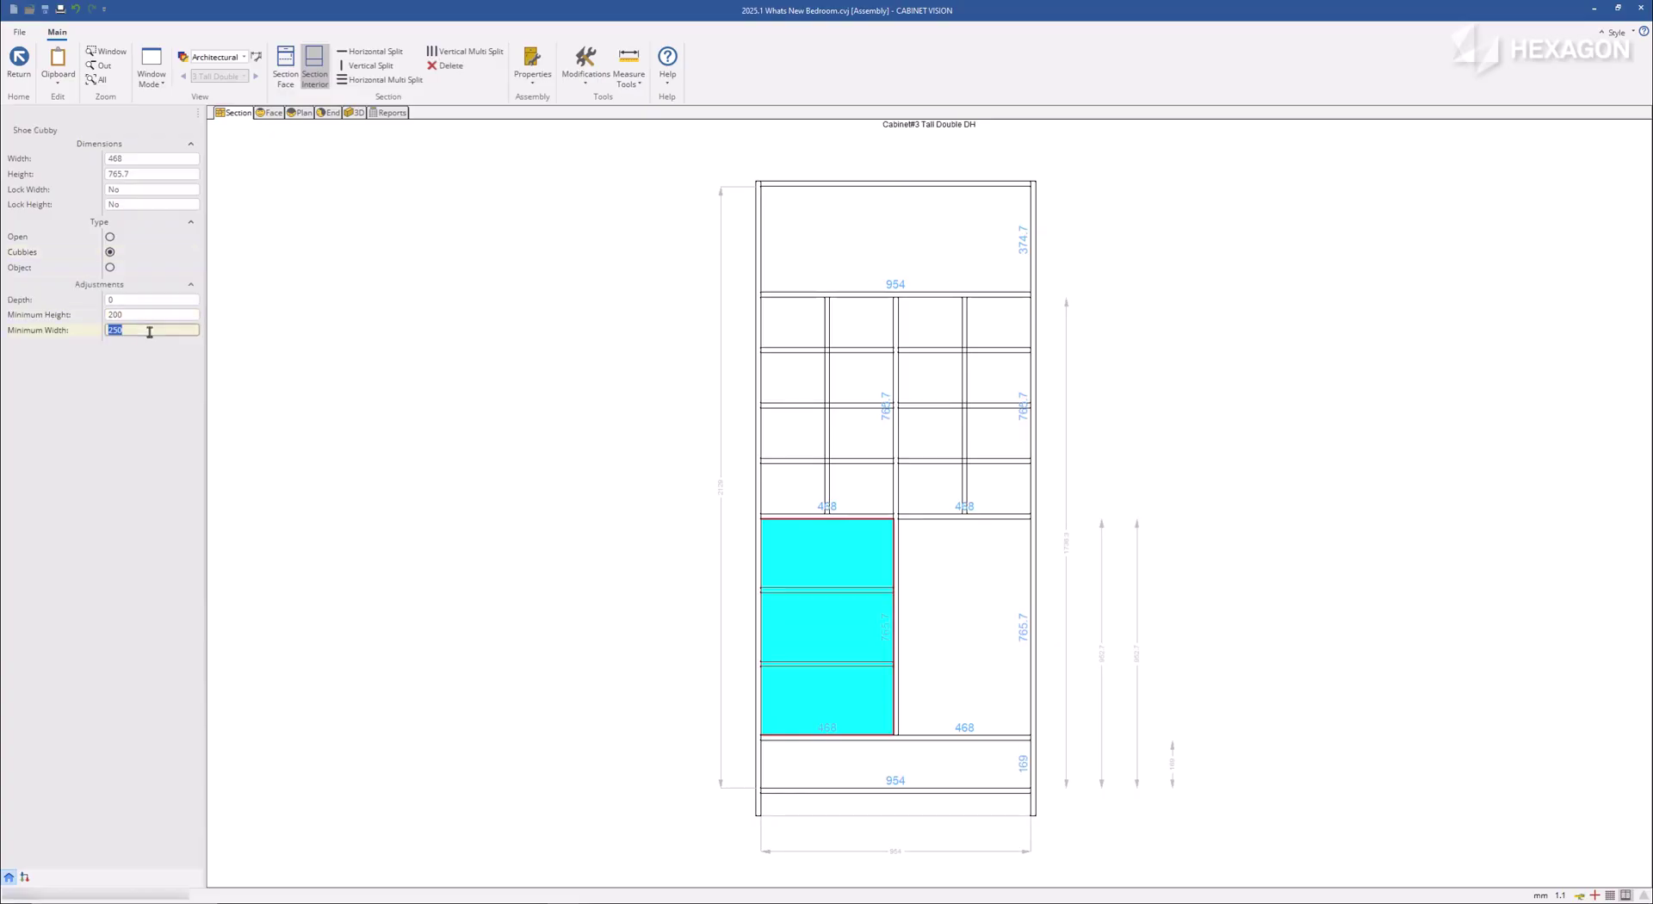
{"action": "type", "text": "200"}
{"action": "key", "text": "Return"}
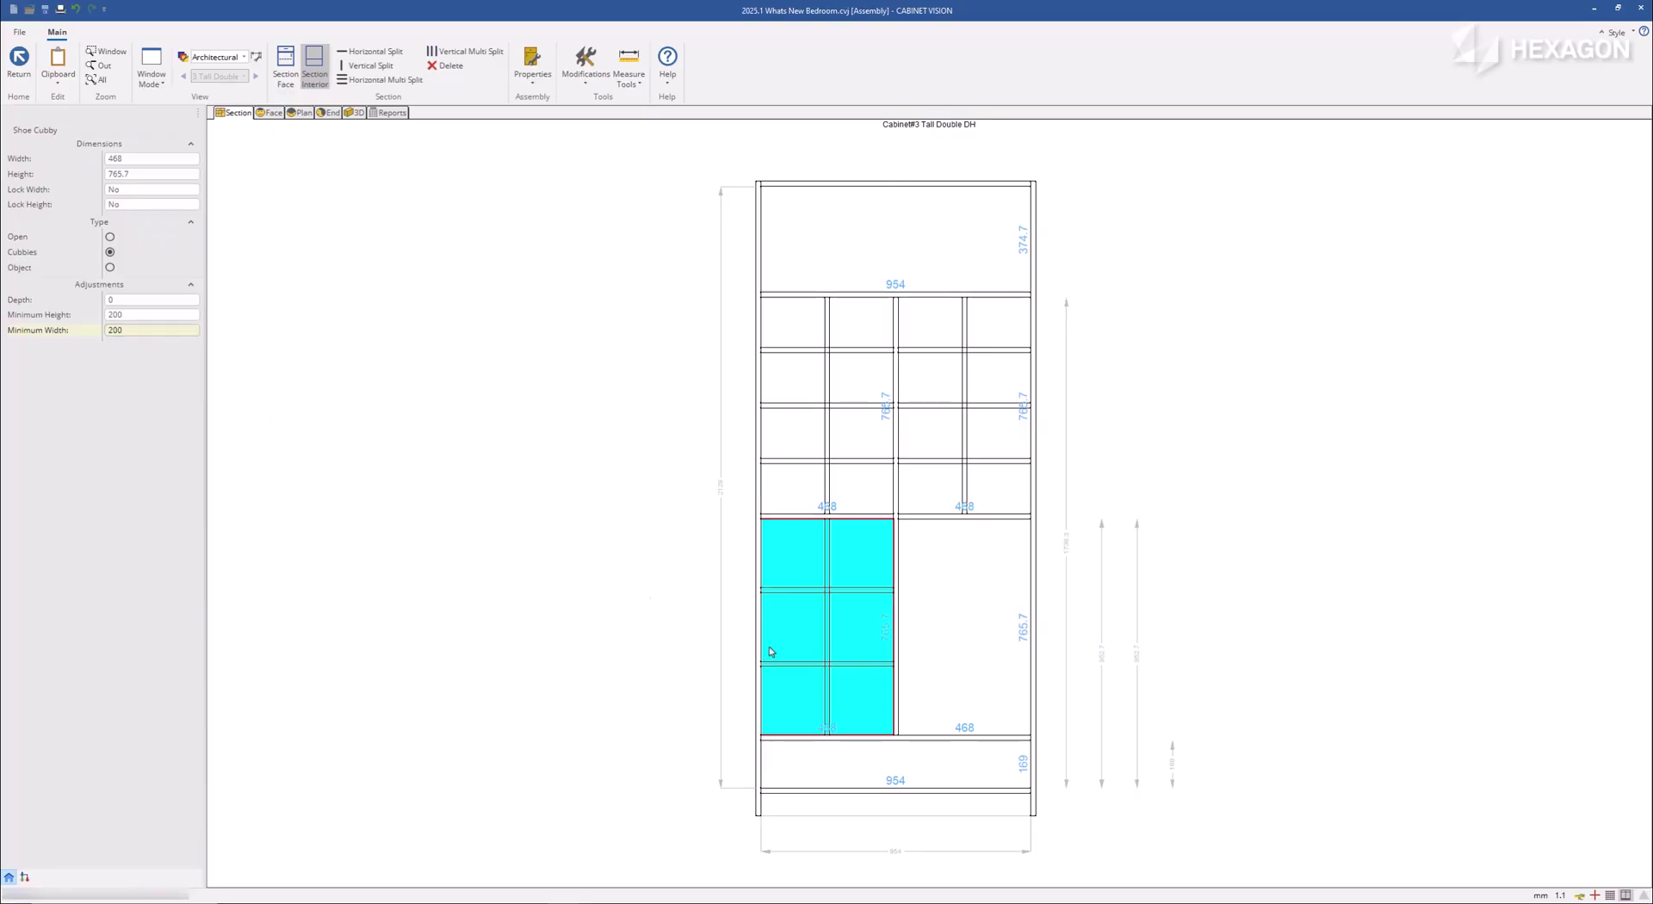
Turn the lower-right opening into cubbies with minimum height and width 200.
{"action": "left_click", "coordinate": [942, 677]}
{"action": "left_click", "coordinate": [110, 251]}
{"action": "double_click", "coordinate": [123, 315]}
{"action": "type", "text": "200"}
{"action": "double_click", "coordinate": [135, 330]}
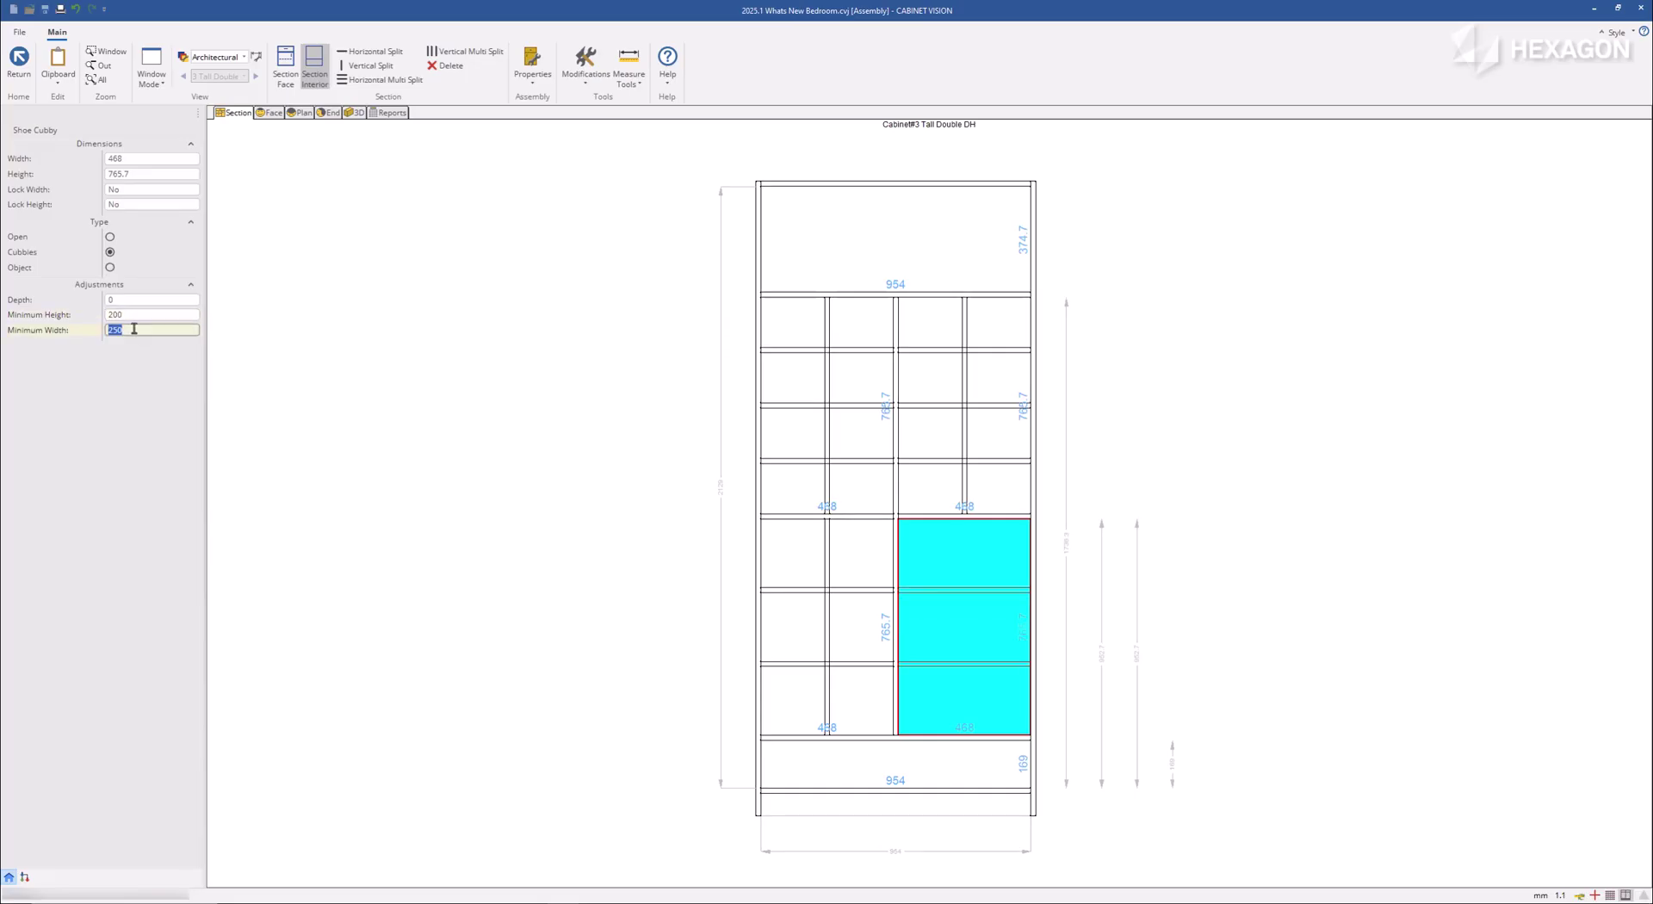
{"action": "type", "text": "200"}
{"action": "key", "text": "Return"}
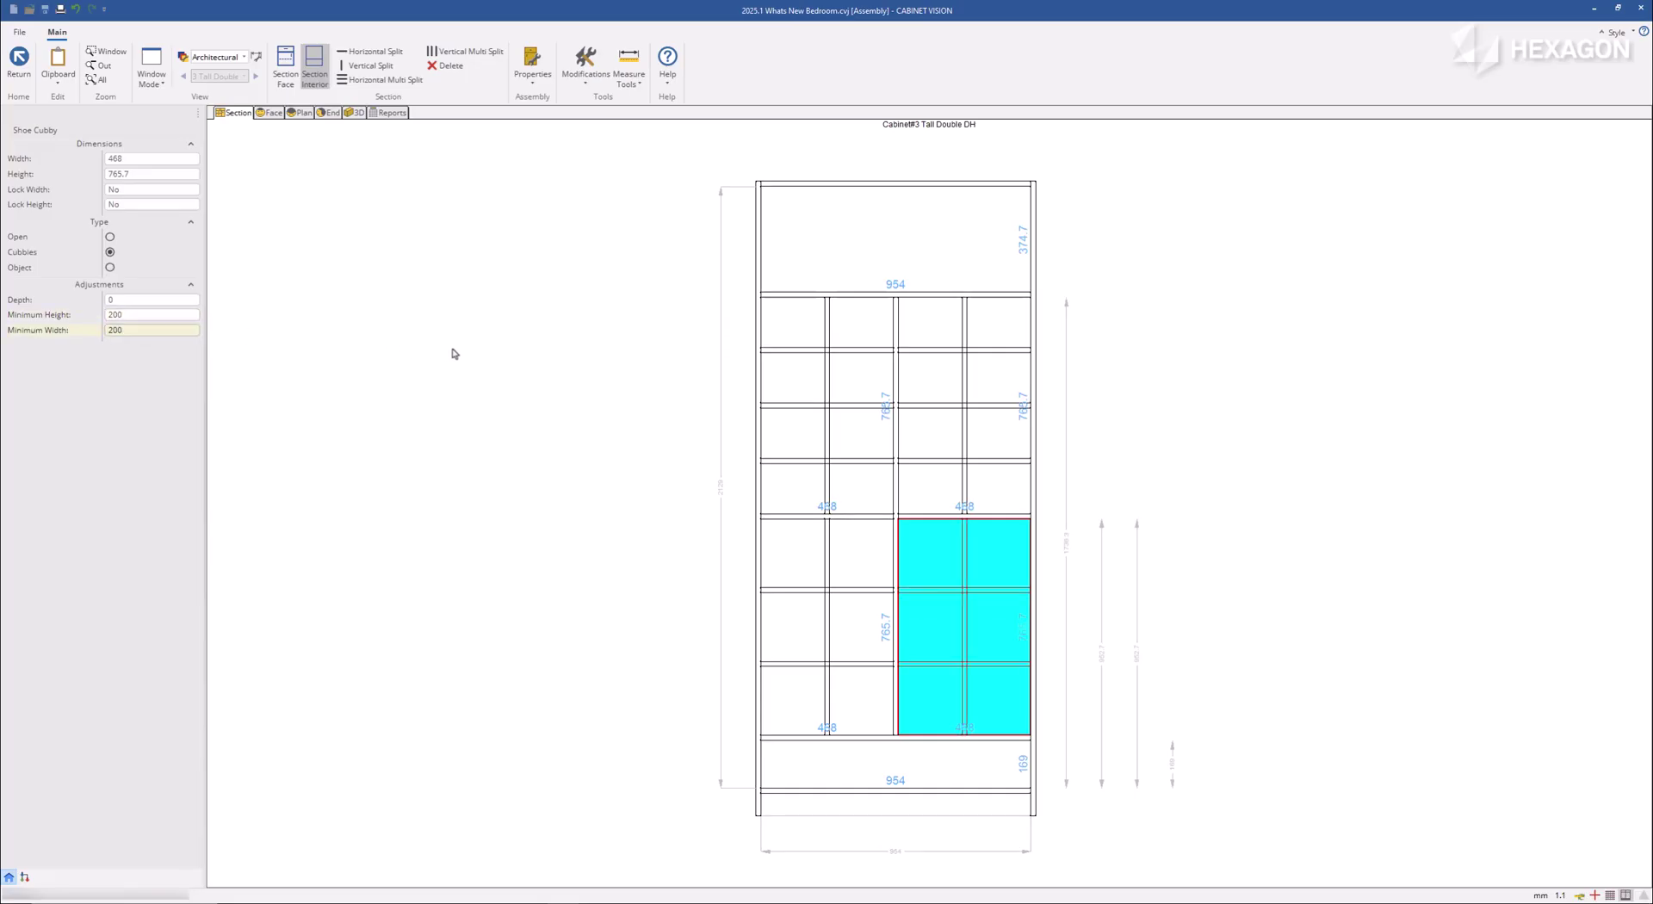
{"action": "left_click", "coordinate": [786, 620]}
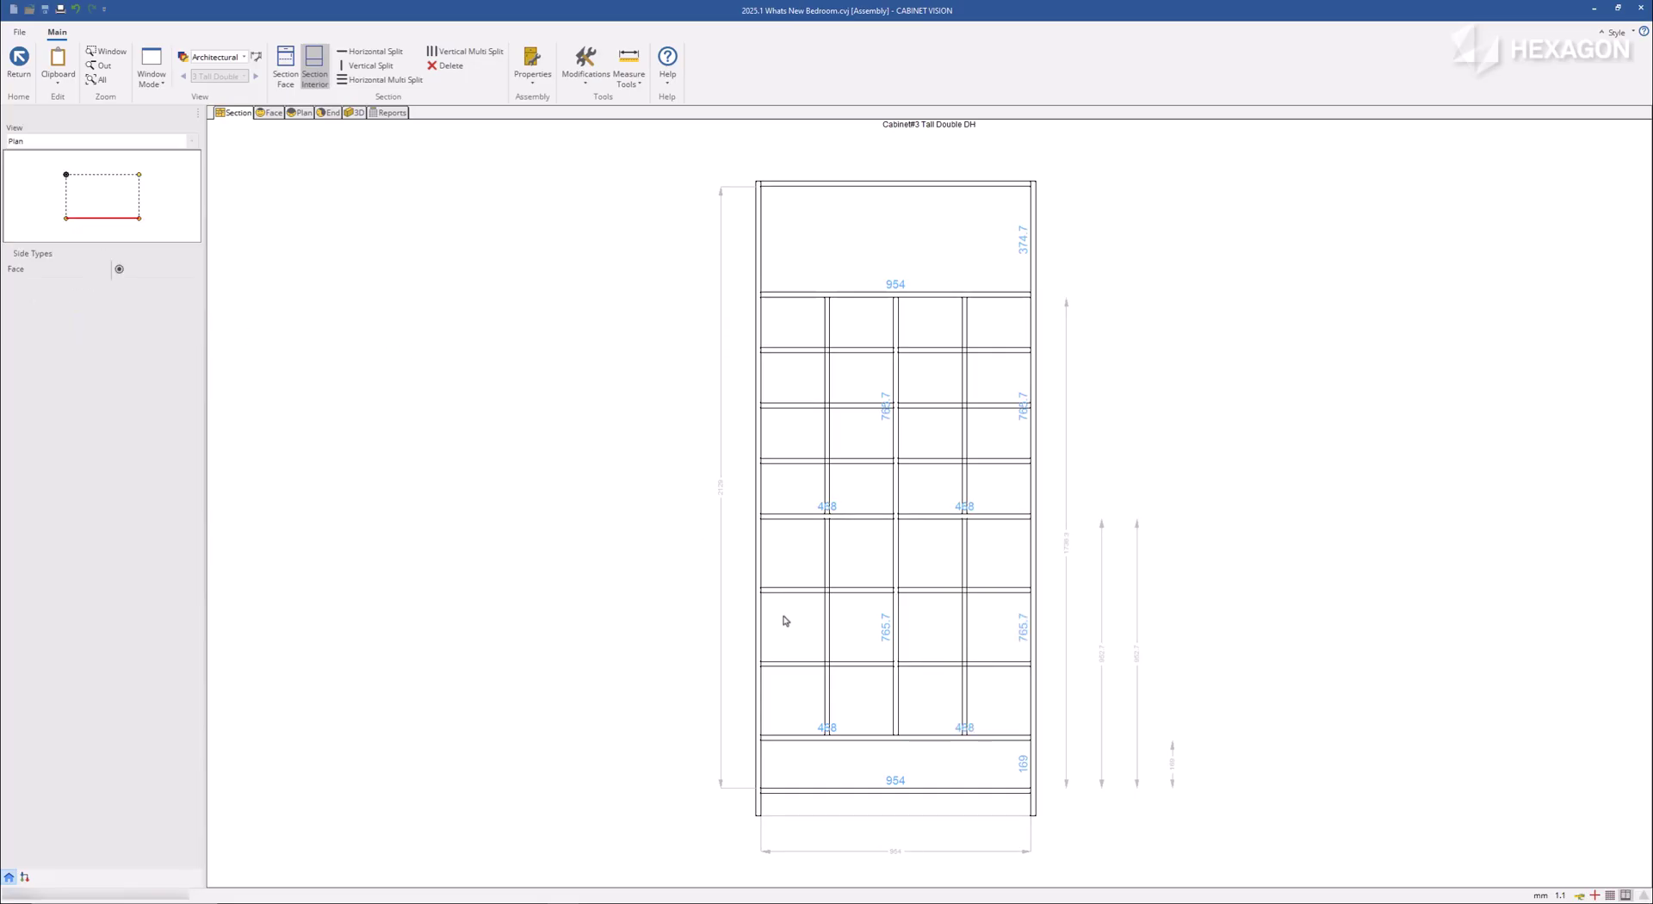
Drag the centre partition left and lower the right-hand shelf.
{"action": "left_click", "coordinate": [897, 541]}
{"action": "left_click_drag", "start_coordinate": [947, 571], "coordinate": [860, 579]}
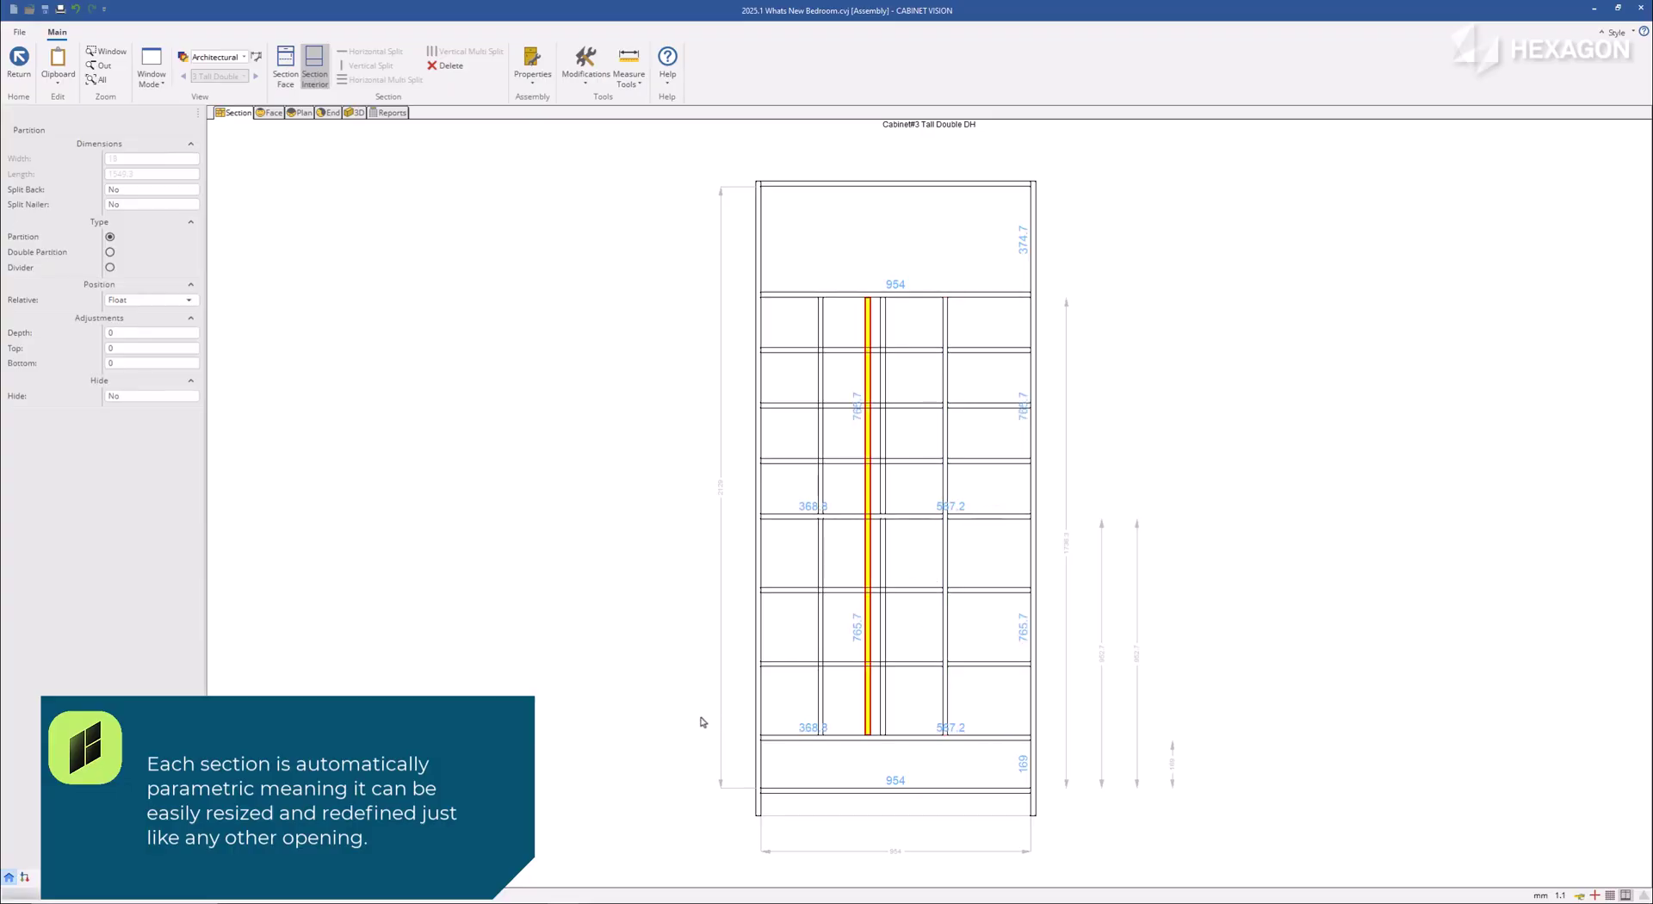
{"action": "left_click", "coordinate": [925, 519]}
{"action": "left_click_drag", "start_coordinate": [927, 522], "coordinate": [922, 572]}
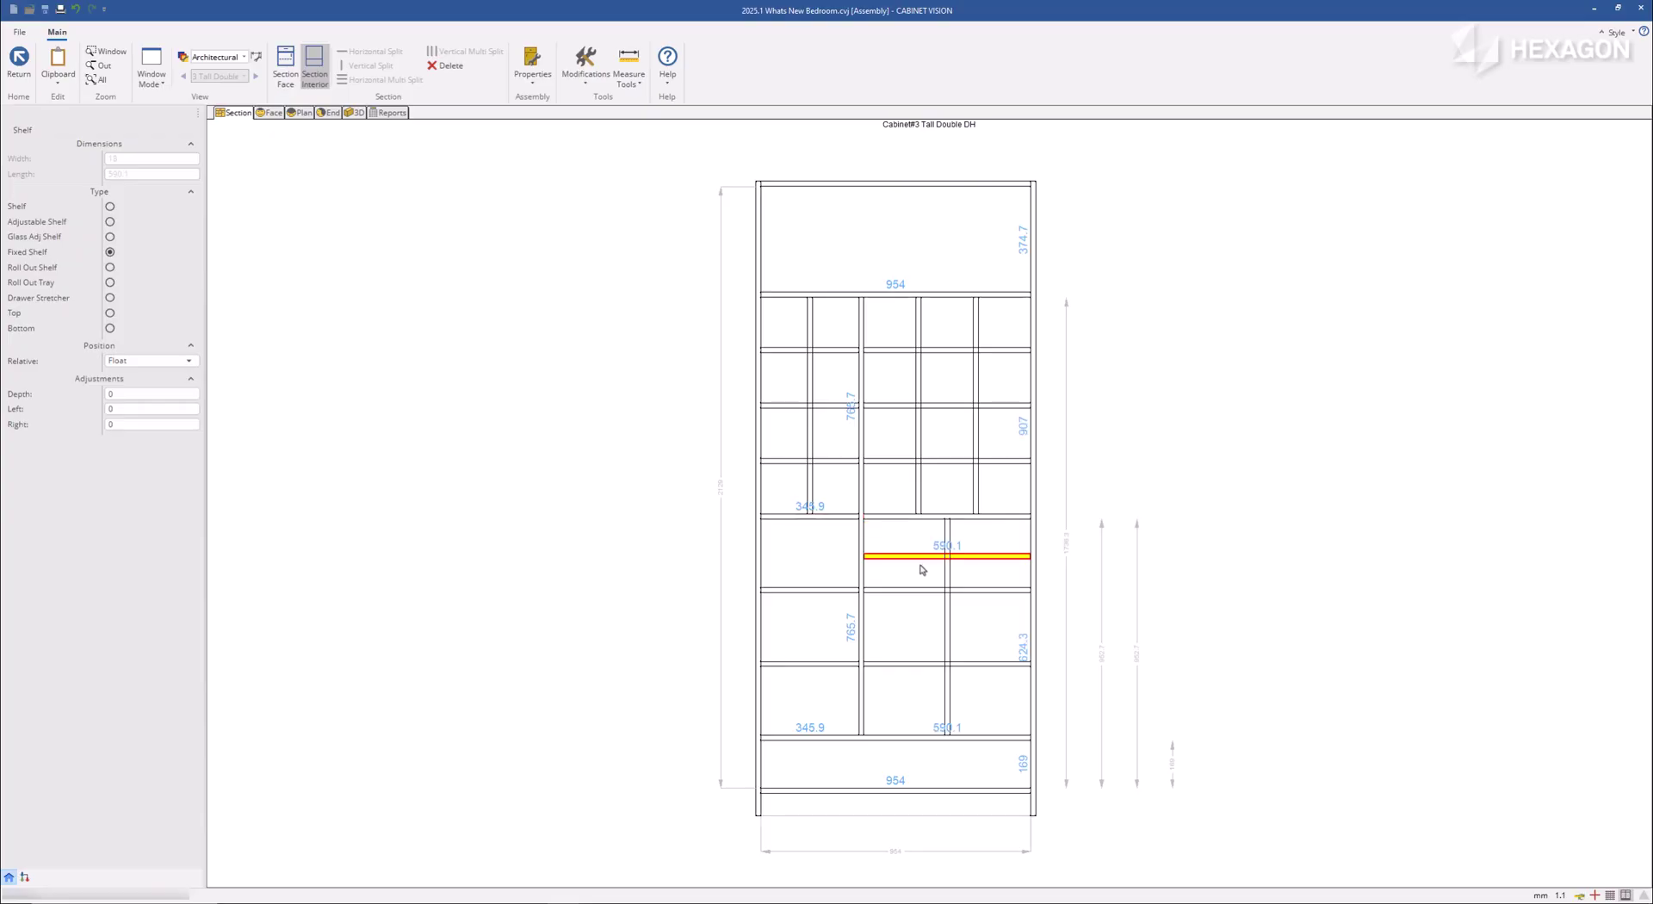
Set the lower-right cubbies to 100 minimum height and width, then raise the shelf above them.
{"action": "left_click", "coordinate": [874, 633]}
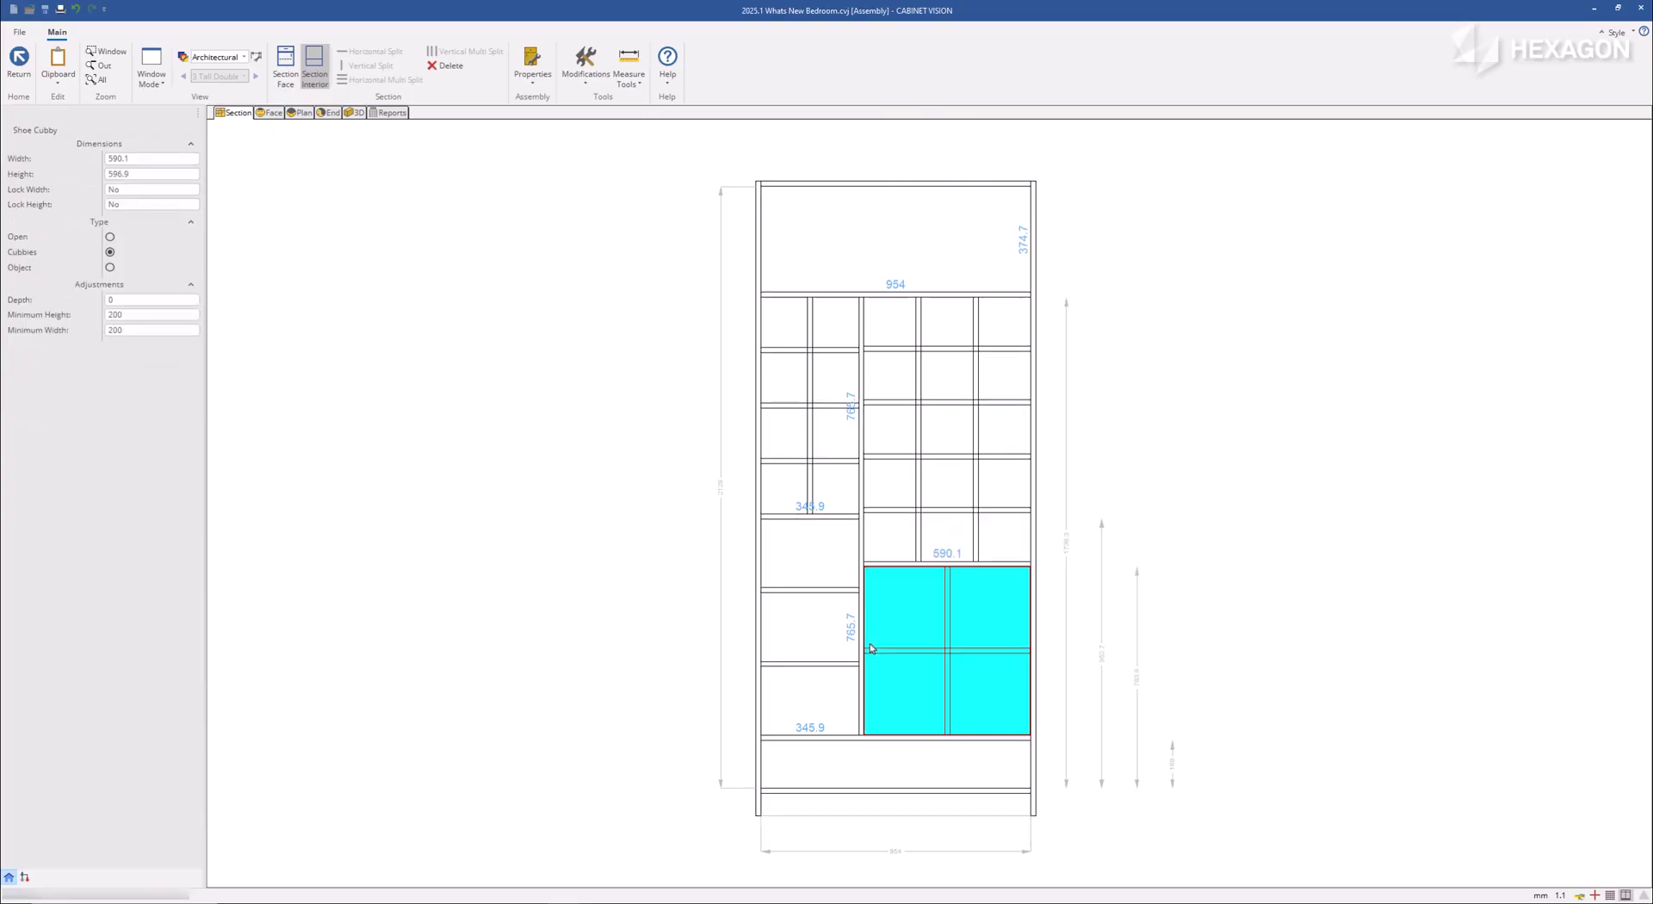
{"action": "left_click", "coordinate": [155, 316]}
{"action": "double_click", "coordinate": [155, 316]}
{"action": "type", "text": "100"}
{"action": "key", "text": "Return"}
{"action": "double_click", "coordinate": [153, 331]}
{"action": "type", "text": "100"}
{"action": "key", "text": "Return"}
{"action": "left_click_drag", "start_coordinate": [939, 566], "coordinate": [939, 473]}
Switch Cabinet#3 to the 3D view and orbit it to inspect it from the side.
{"action": "left_click", "coordinate": [413, 210]}
{"action": "key", "text": "F4"}
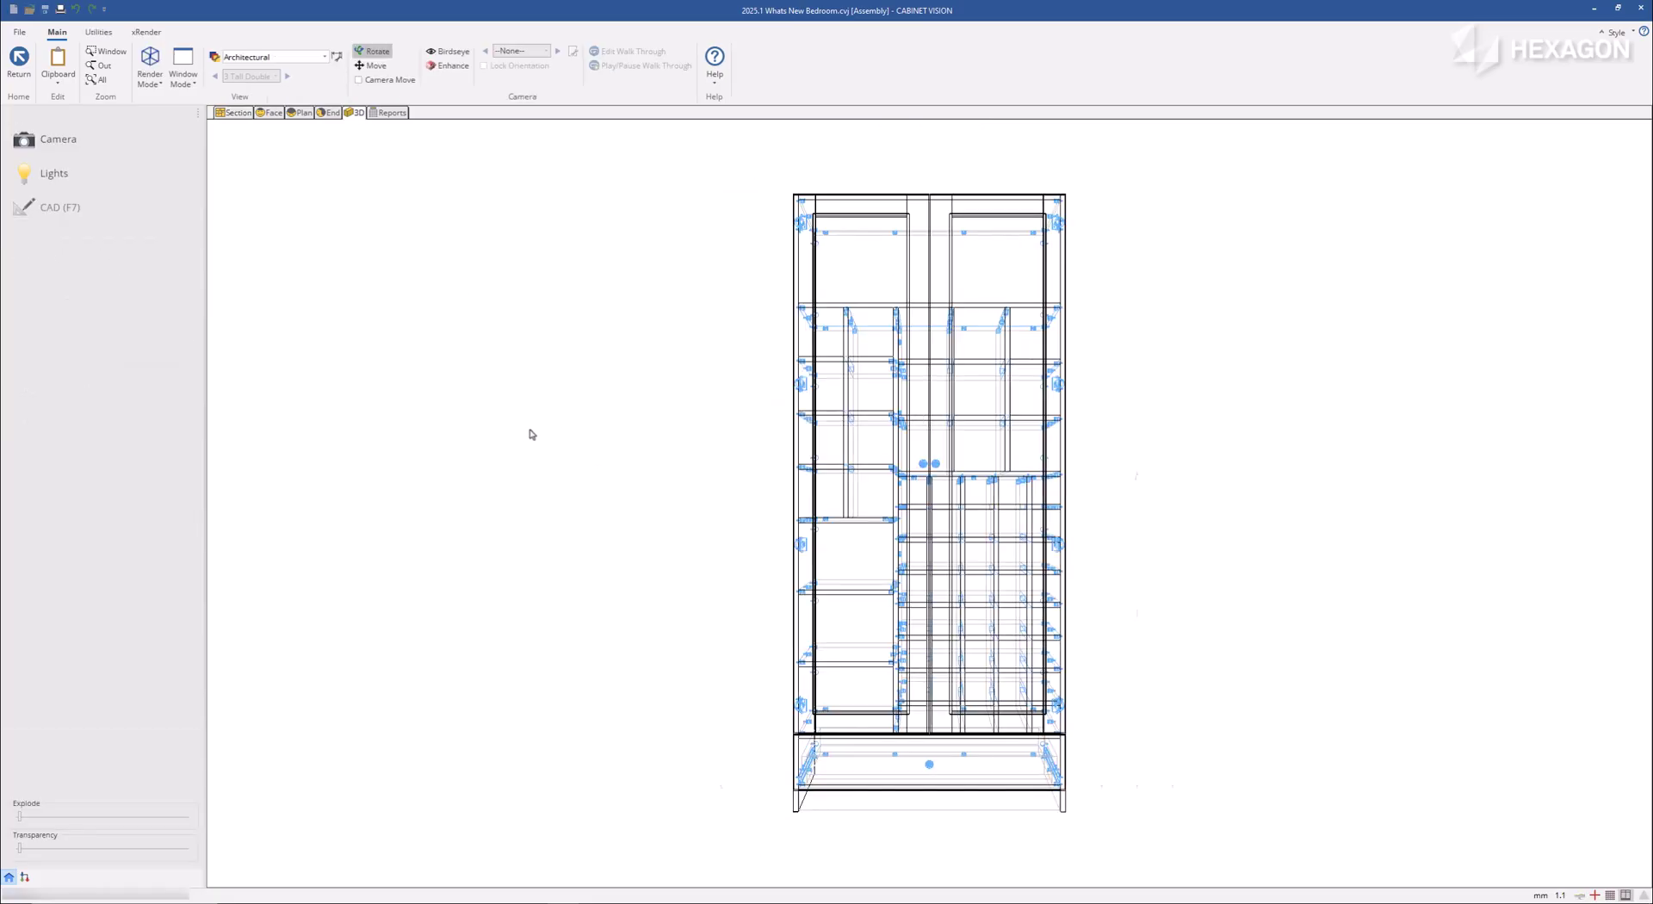
{"action": "left_click_drag", "start_coordinate": [1082, 428], "coordinate": [1220, 503]}
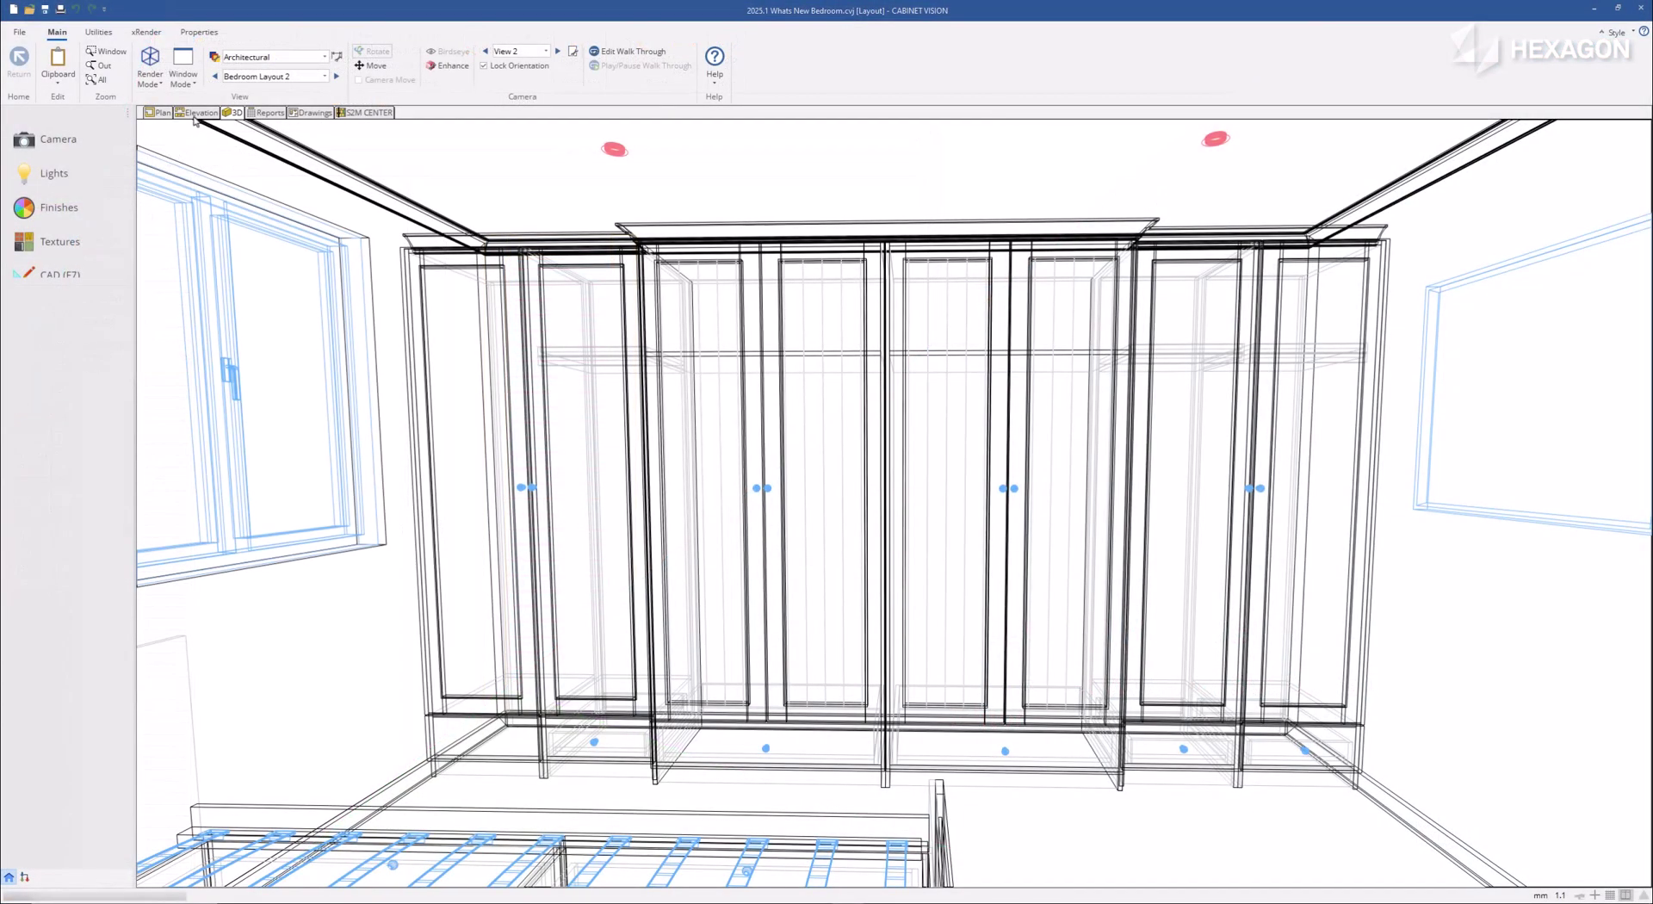
On the front wall elevation, open Tall Double DH #13 in the assembly editor.
{"action": "left_click", "coordinate": [196, 112]}
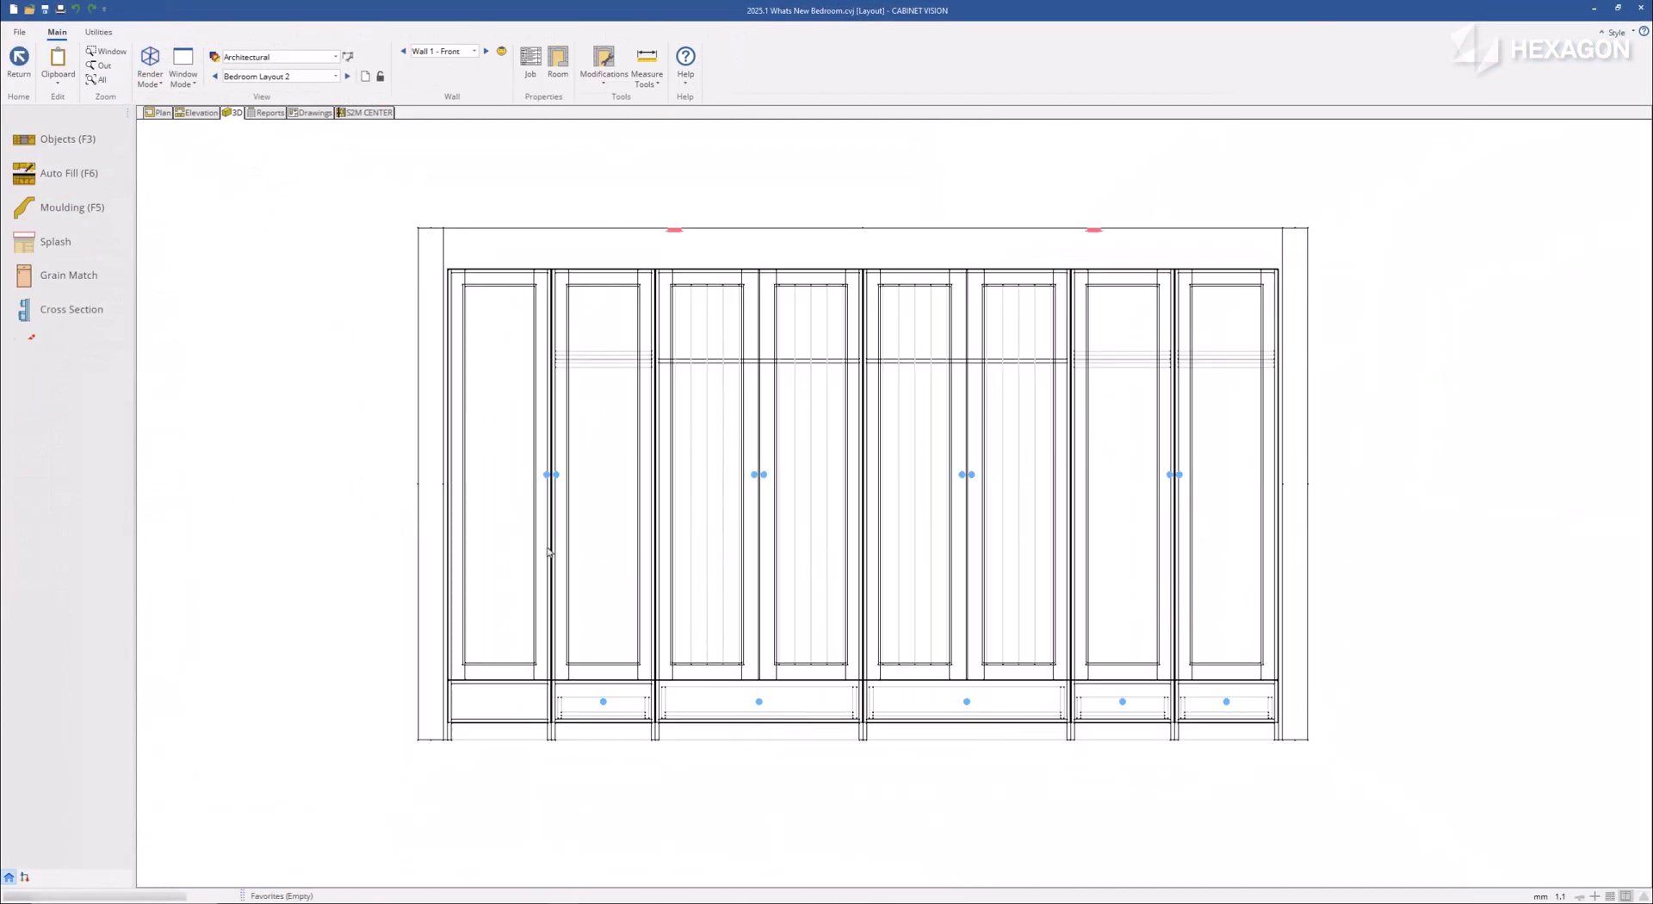
{"action": "left_click", "coordinate": [755, 522]}
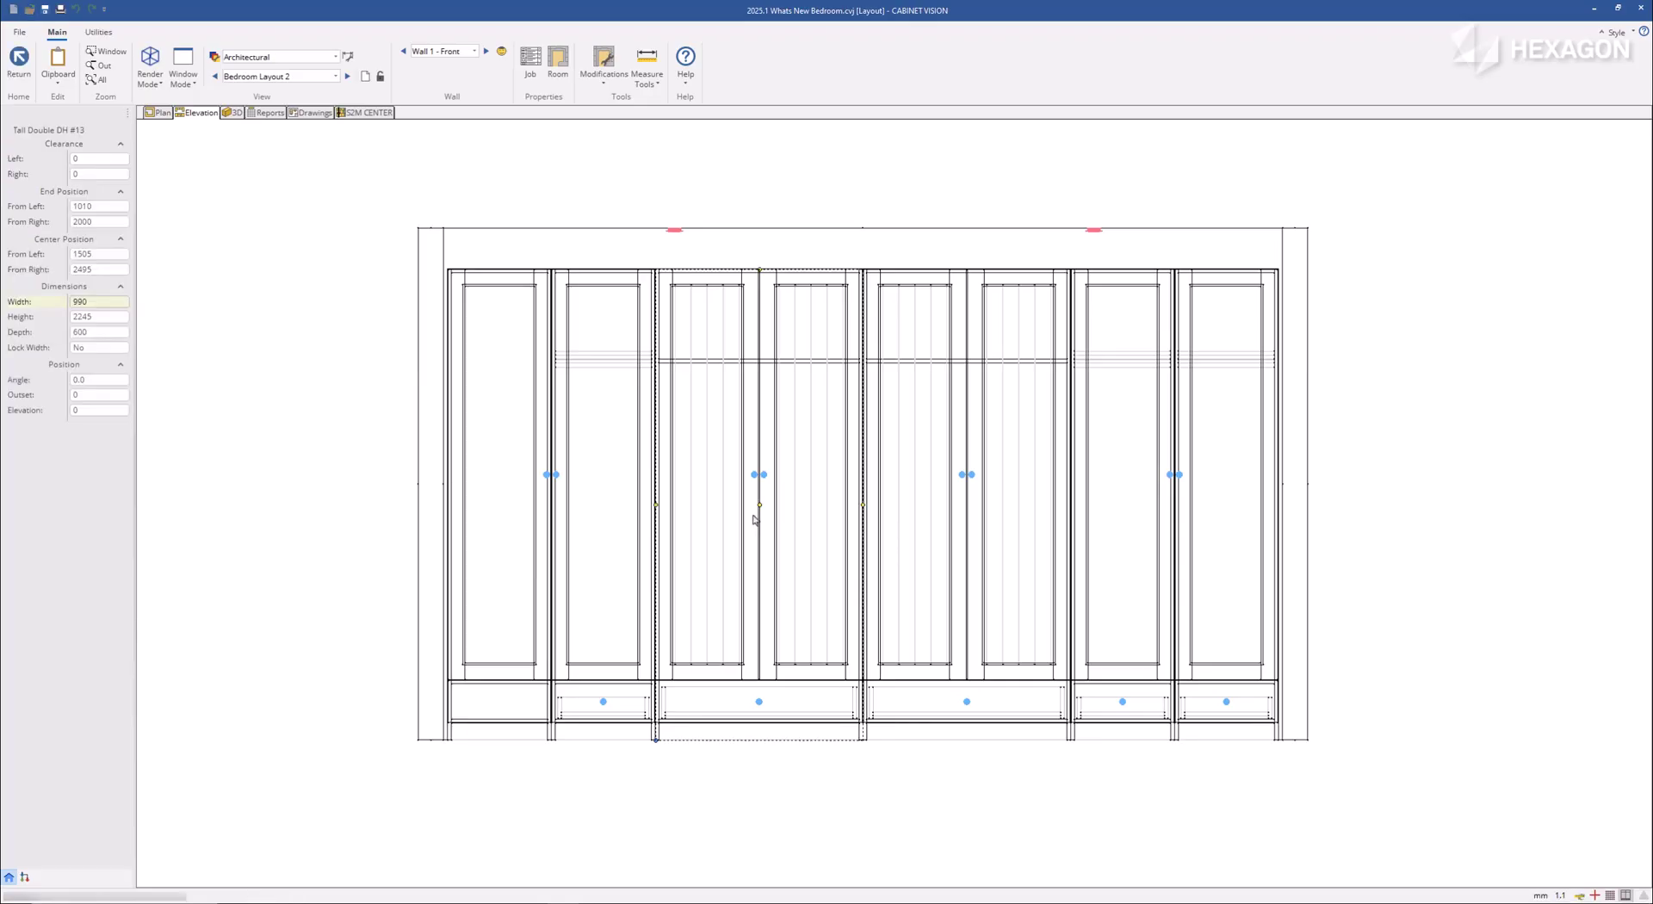
{"action": "right_click", "coordinate": [694, 514]}
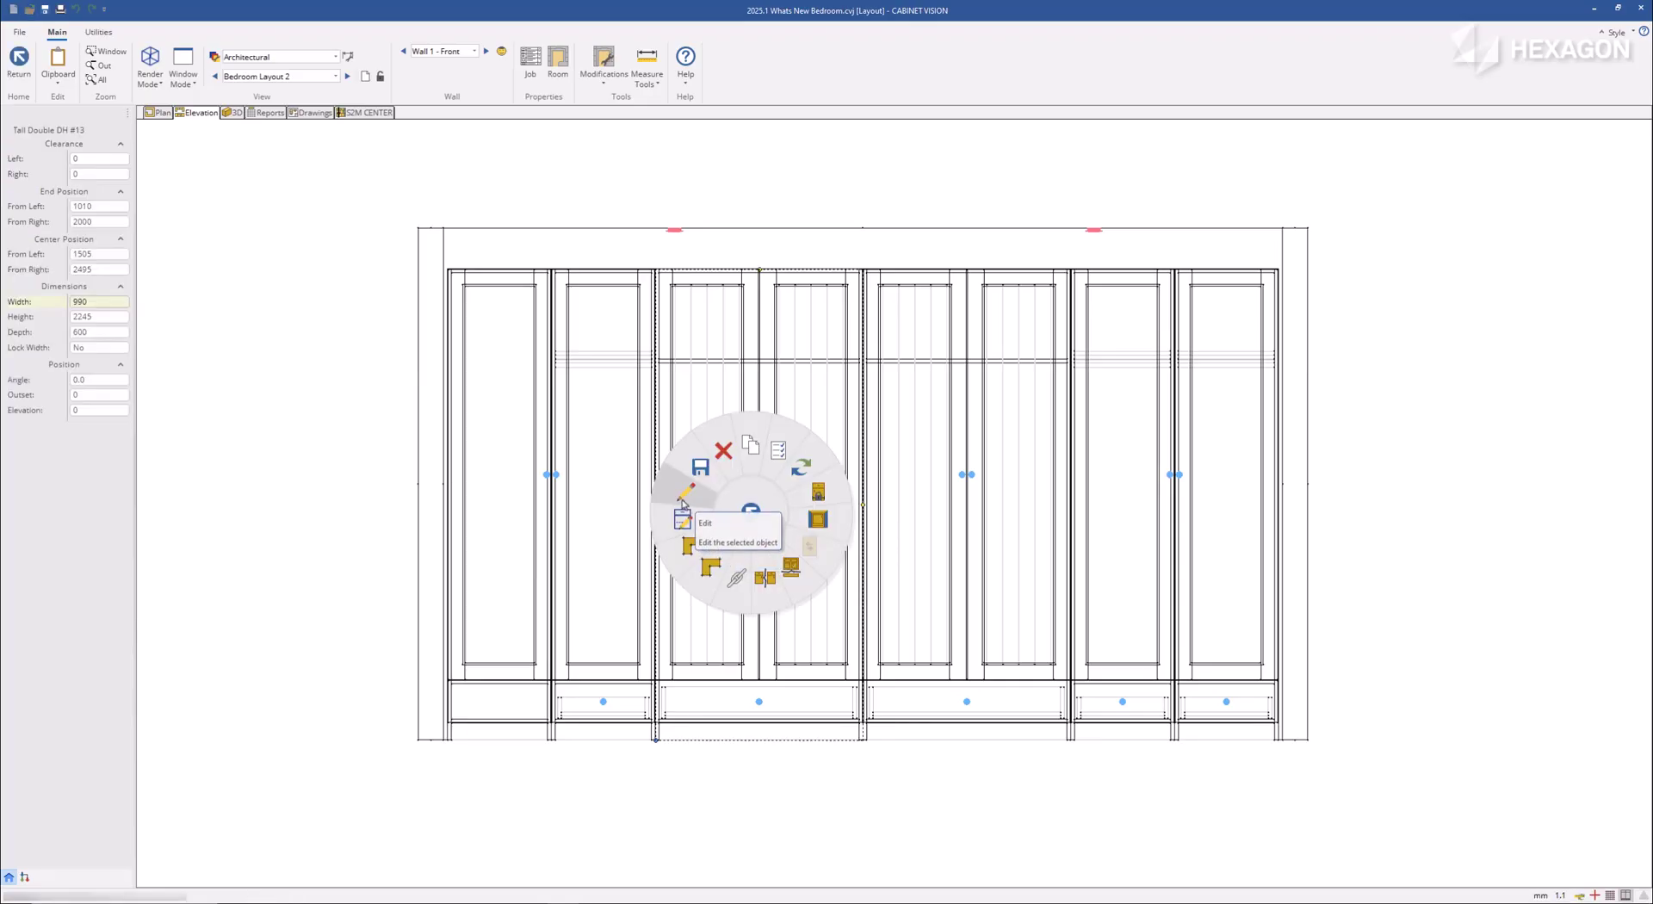
{"action": "key", "text": "Escape"}
{"action": "double_click", "coordinate": [683, 505]}
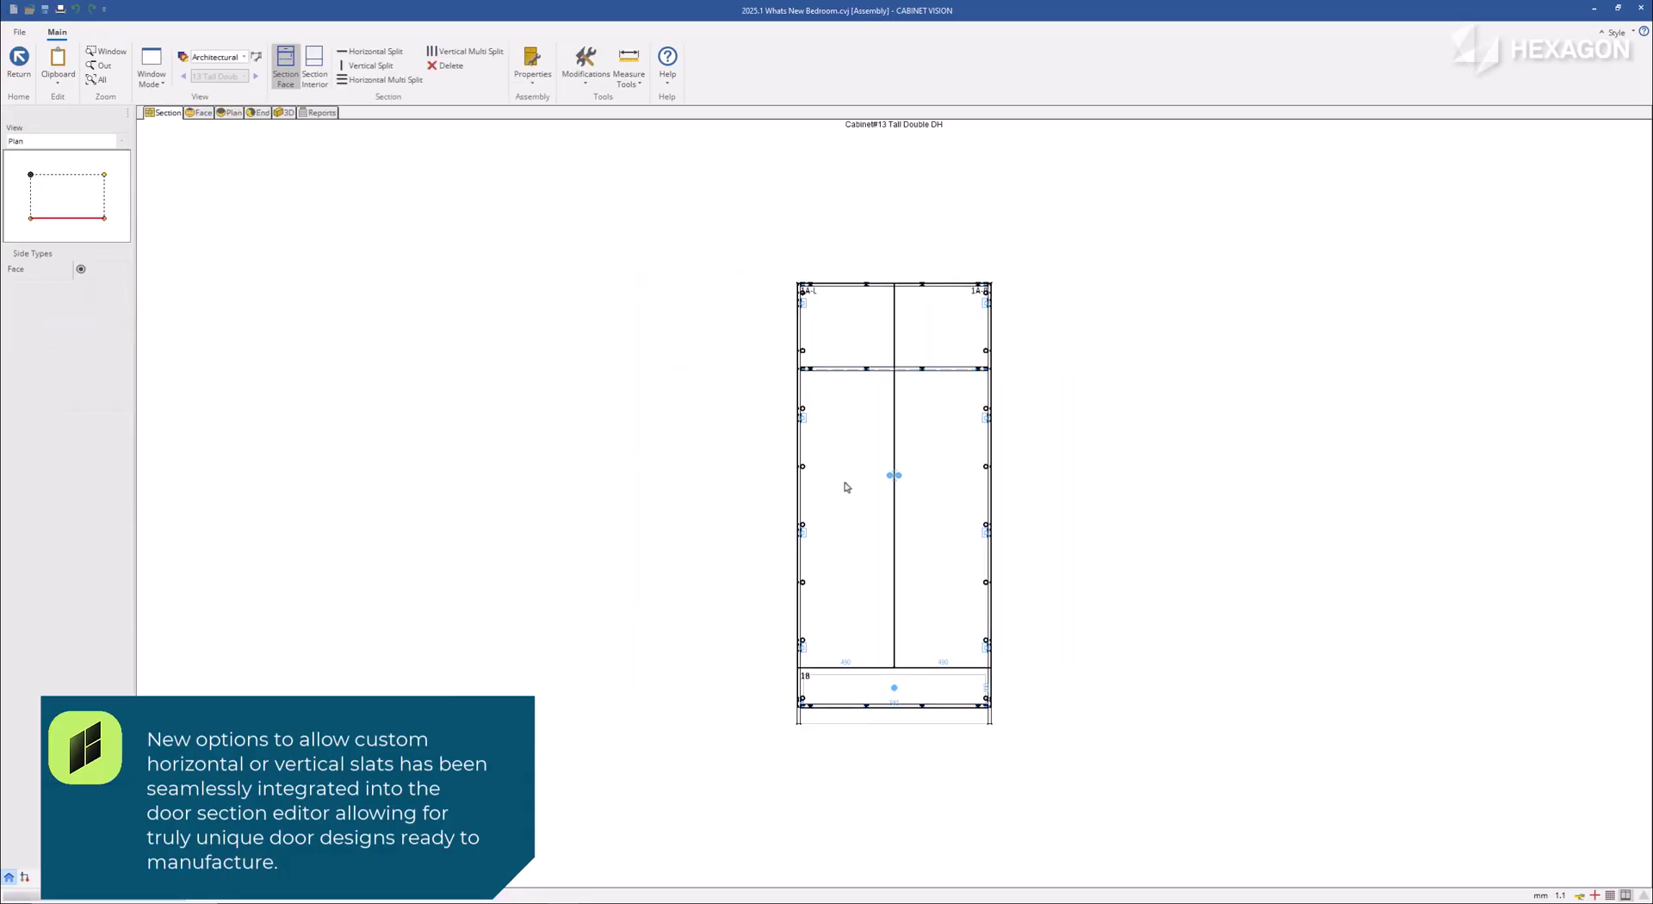
Open the pair door's Section Door editor and select its centre panel.
{"action": "left_click", "coordinate": [844, 482]}
{"action": "right_click", "coordinate": [844, 482]}
{"action": "key", "text": "Escape"}
{"action": "double_click", "coordinate": [881, 465]}
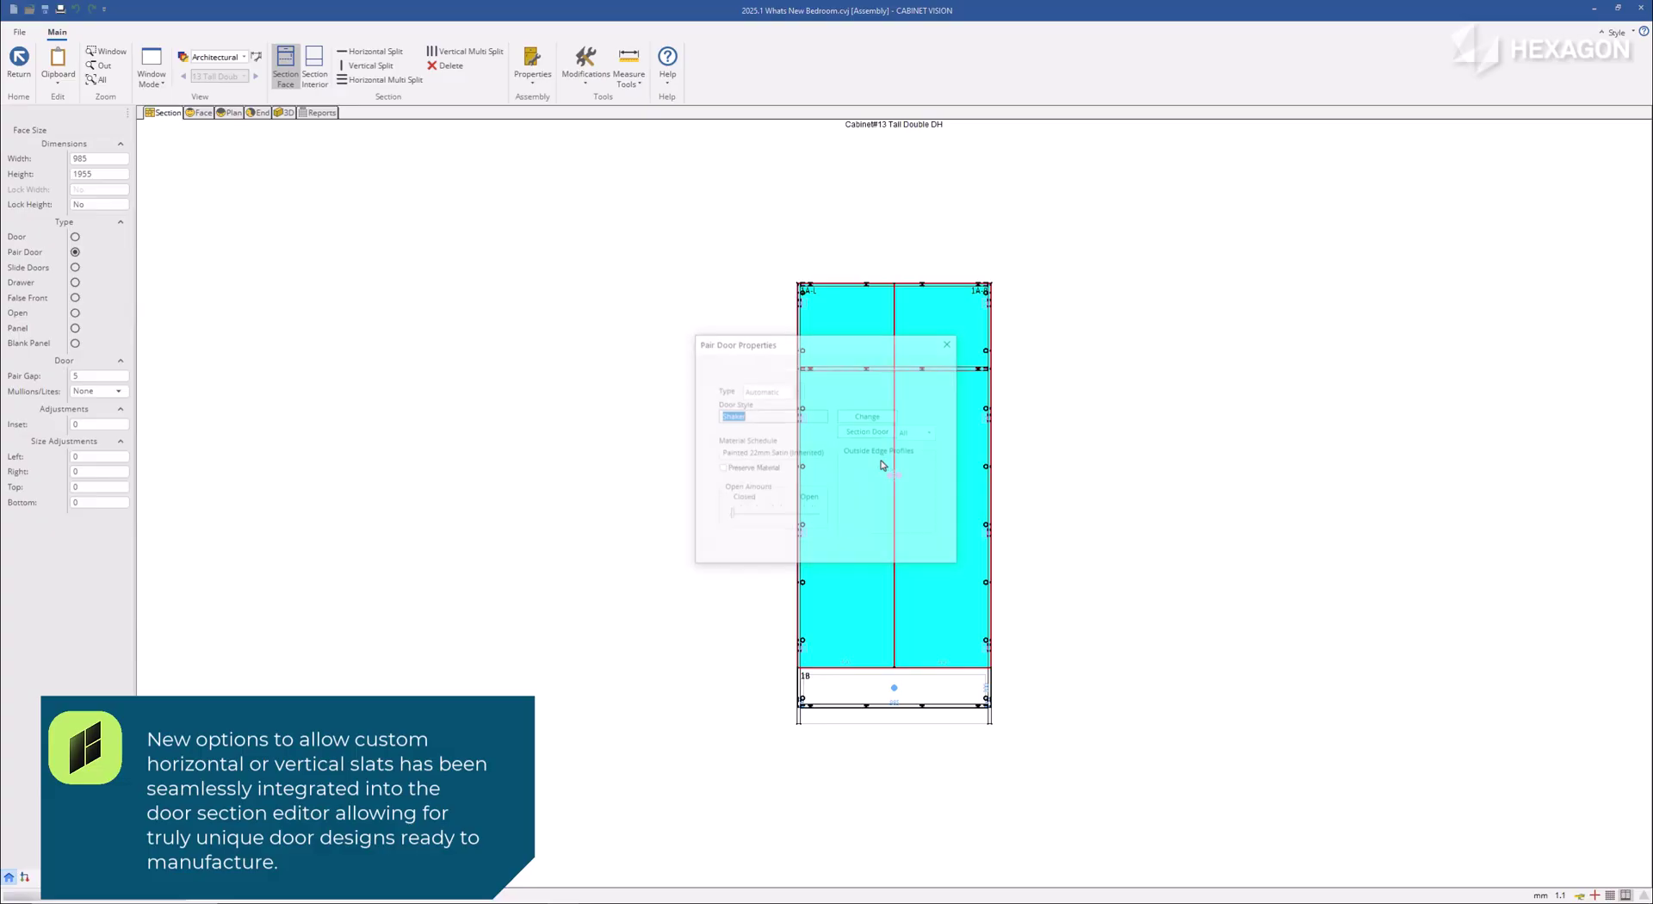
{"action": "left_click", "coordinate": [885, 433]}
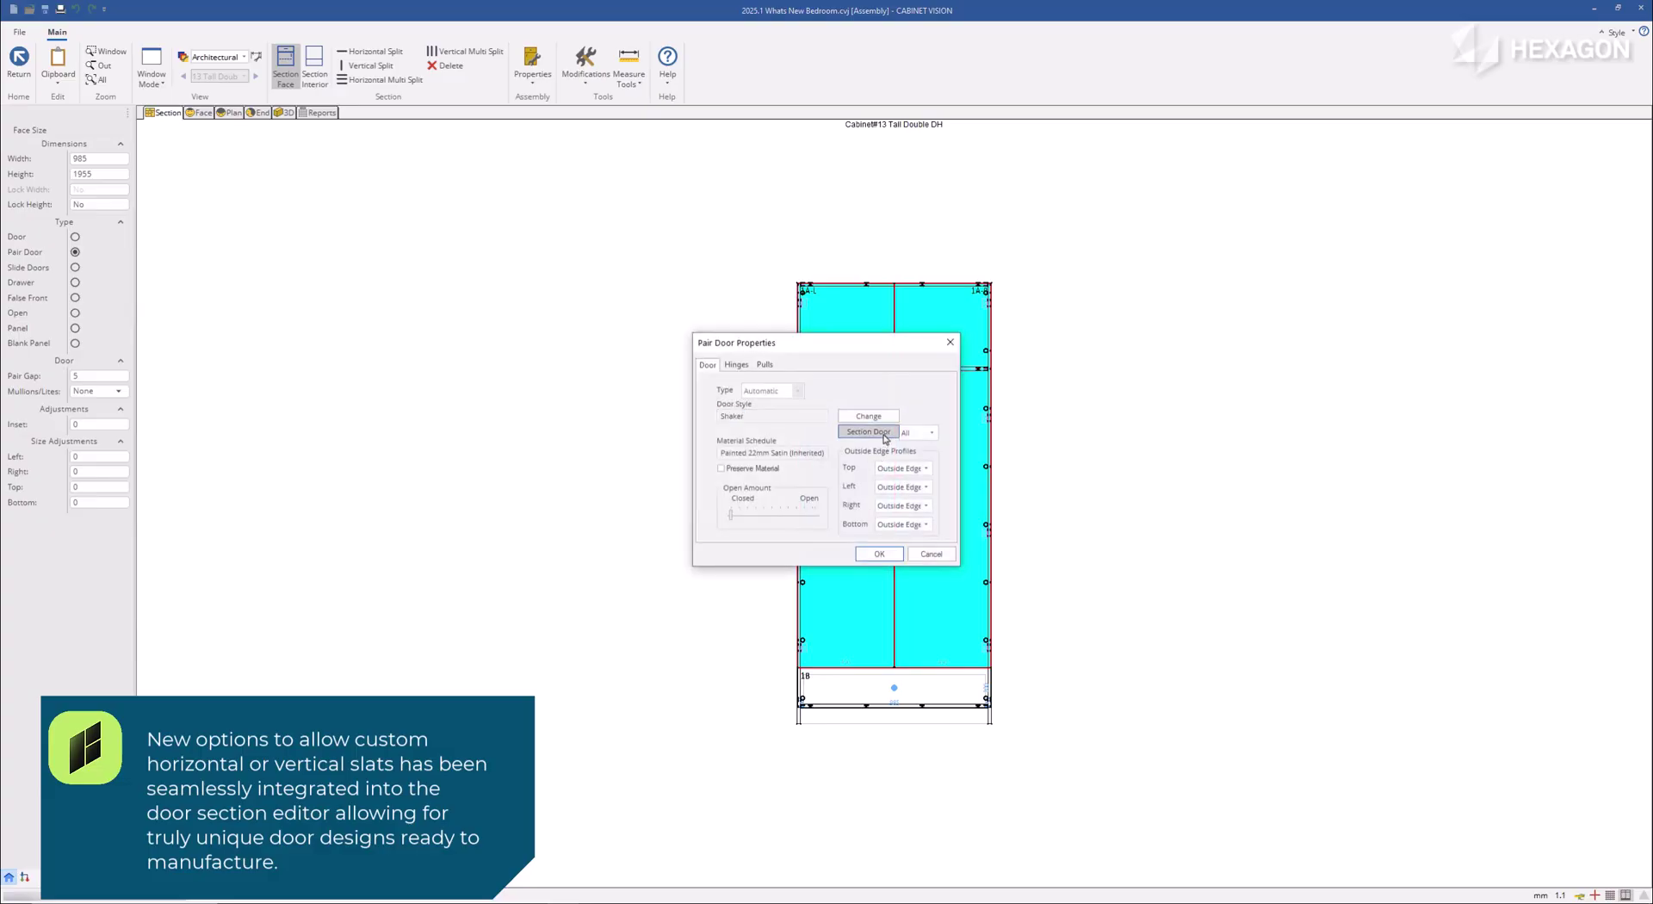
{"action": "left_click", "coordinate": [852, 459]}
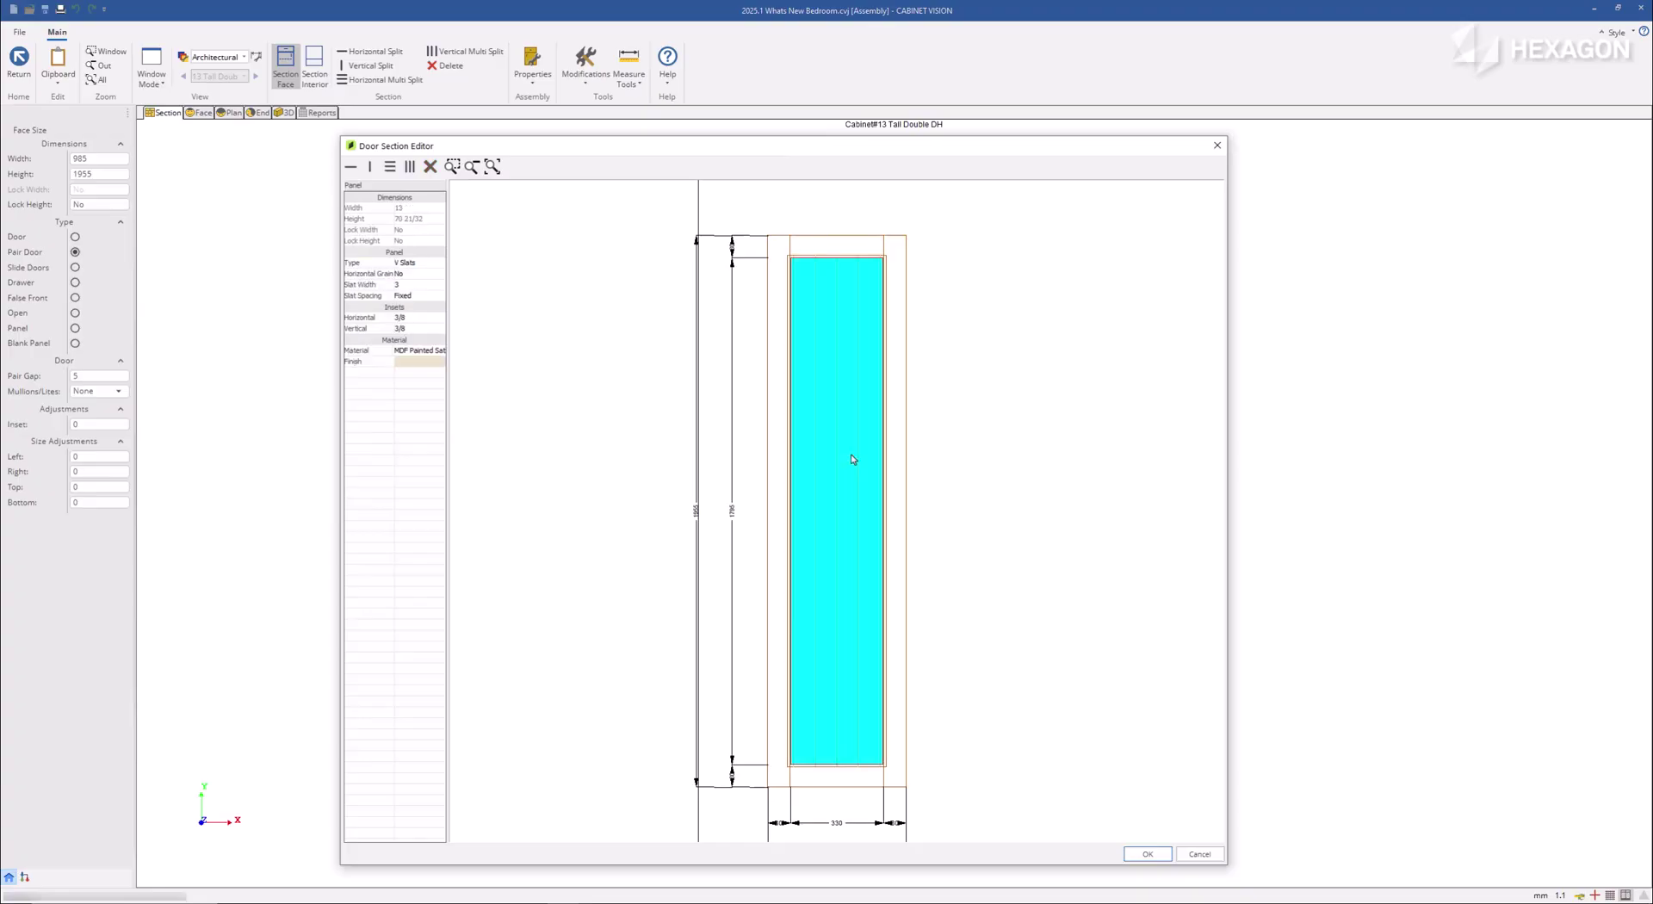
Keep the centre panel as V Slats and set its slat width to 5.
{"action": "left_click", "coordinate": [436, 265]}
{"action": "left_click", "coordinate": [425, 306]}
{"action": "left_click", "coordinate": [419, 265]}
{"action": "left_click", "coordinate": [421, 317]}
{"action": "left_click", "coordinate": [410, 286]}
{"action": "left_click", "coordinate": [410, 286]}
{"action": "type", "text": "1"}
{"action": "left_click", "coordinate": [410, 288]}
{"action": "type", "text": "4"}
{"action": "left_click", "coordinate": [411, 288]}
{"action": "type", "text": "5"}
Change the panel to H Slats with Optimal spacing and add a horizontal rail split.
{"action": "left_click", "coordinate": [416, 265]}
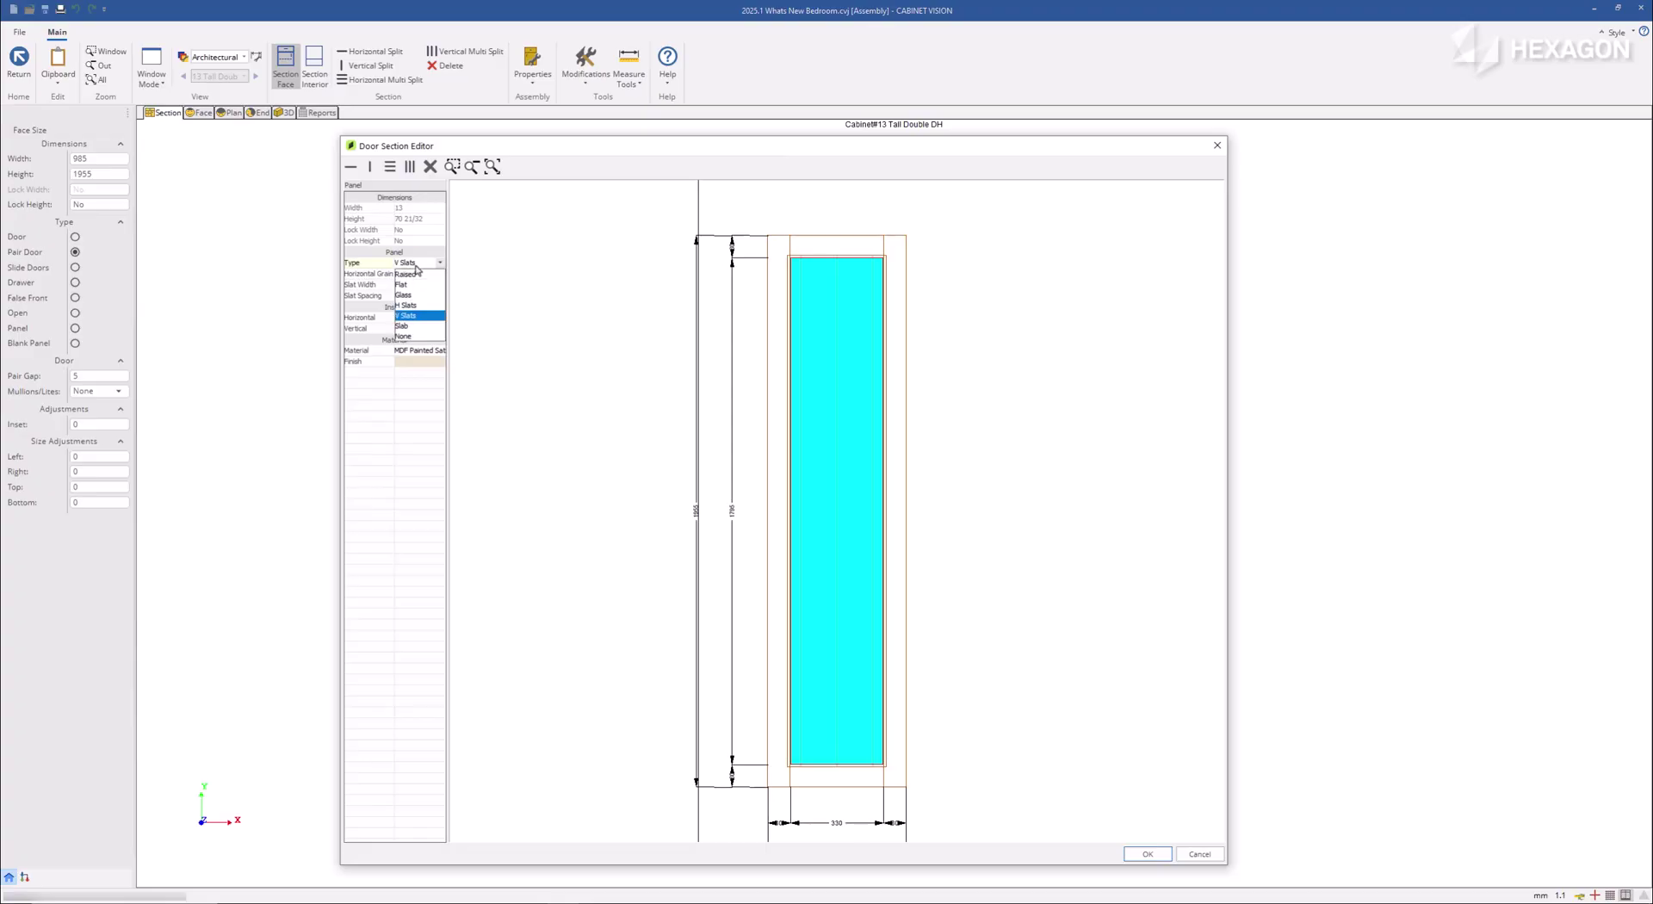
{"action": "left_click", "coordinate": [417, 312]}
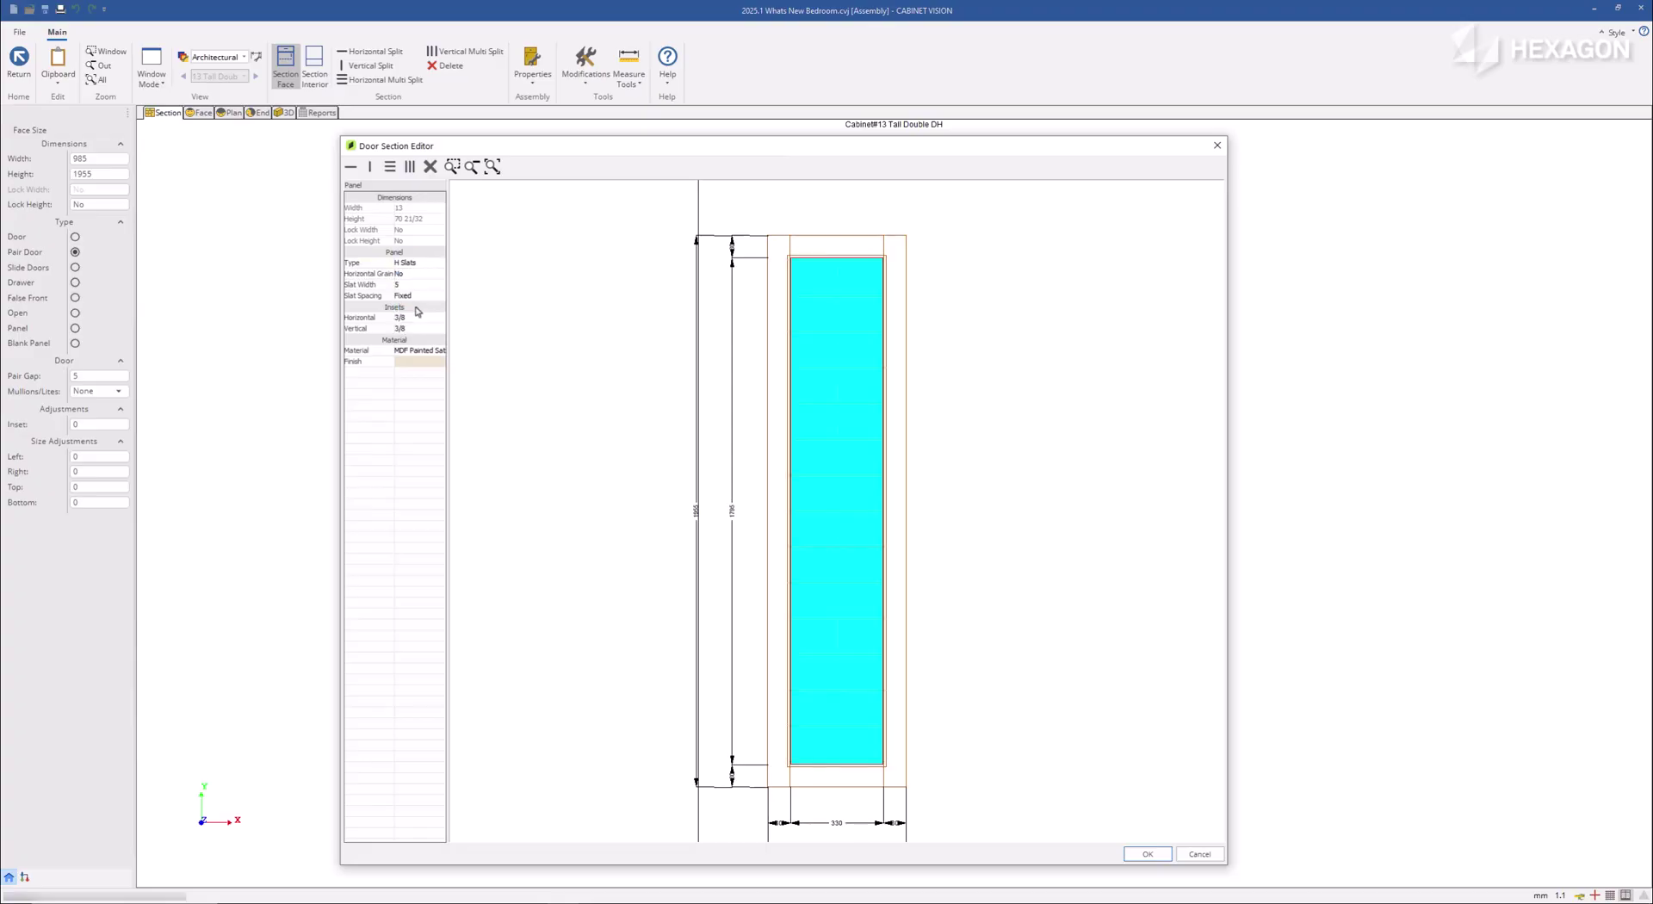
{"action": "left_click", "coordinate": [420, 297]}
{"action": "left_click", "coordinate": [421, 299]}
{"action": "left_click", "coordinate": [419, 318]}
{"action": "left_click", "coordinate": [349, 166]}
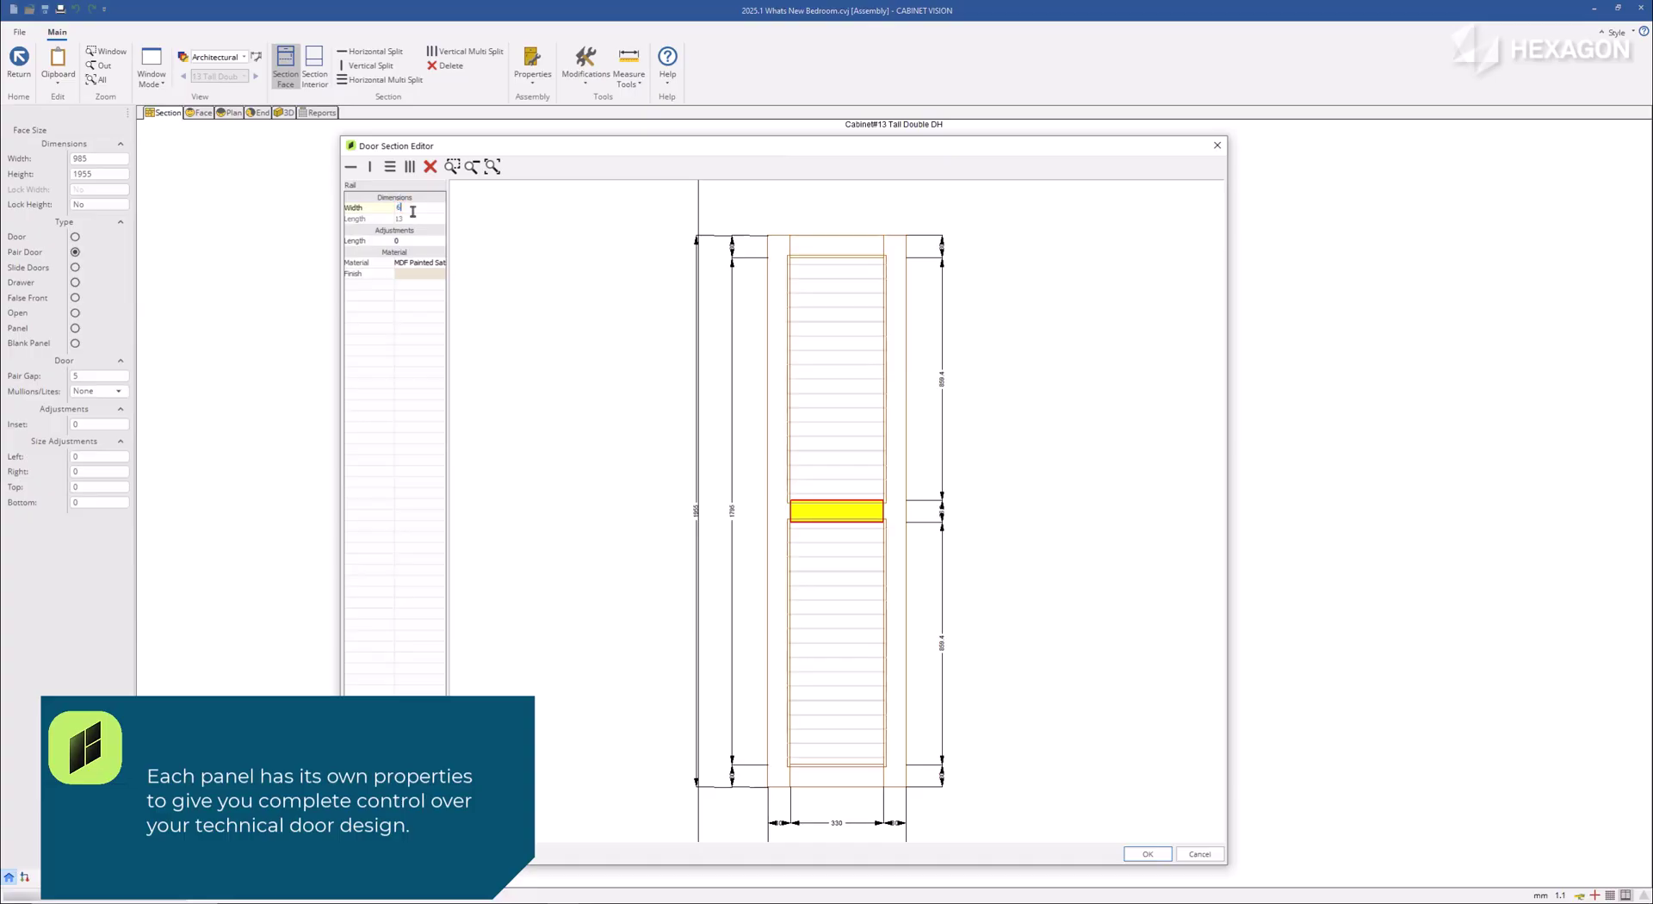
Set the rail width to 6 and the lower panel height to 30.
{"action": "key", "text": "Return"}
{"action": "left_click", "coordinate": [823, 622]}
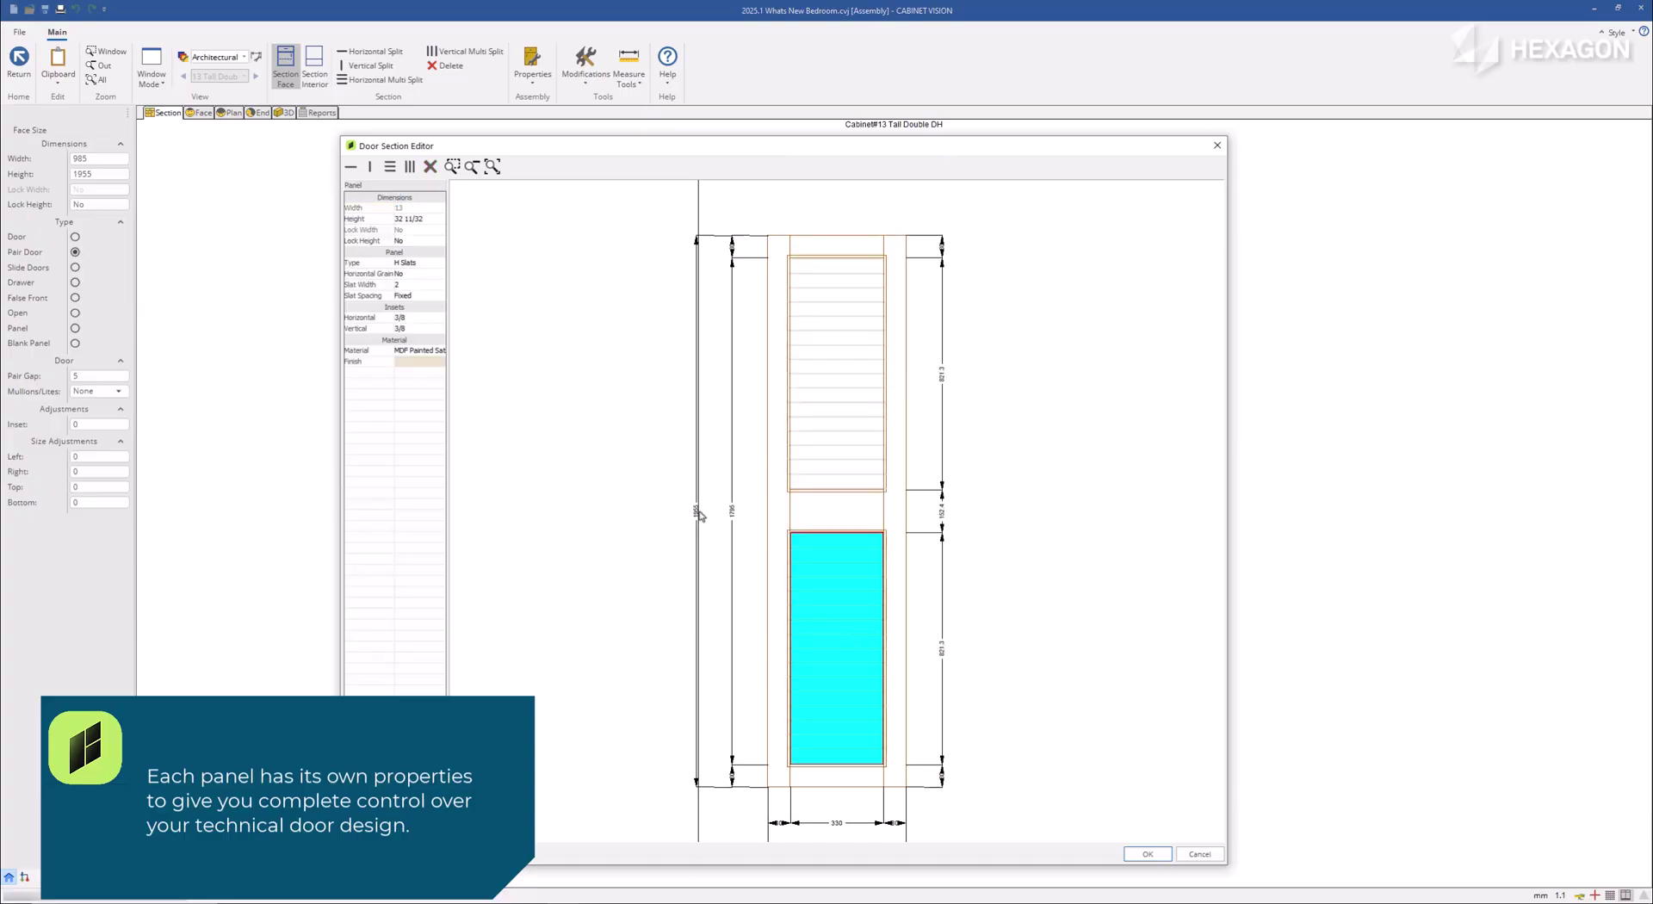
{"action": "double_click", "coordinate": [426, 224]}
{"action": "type", "text": "30"}
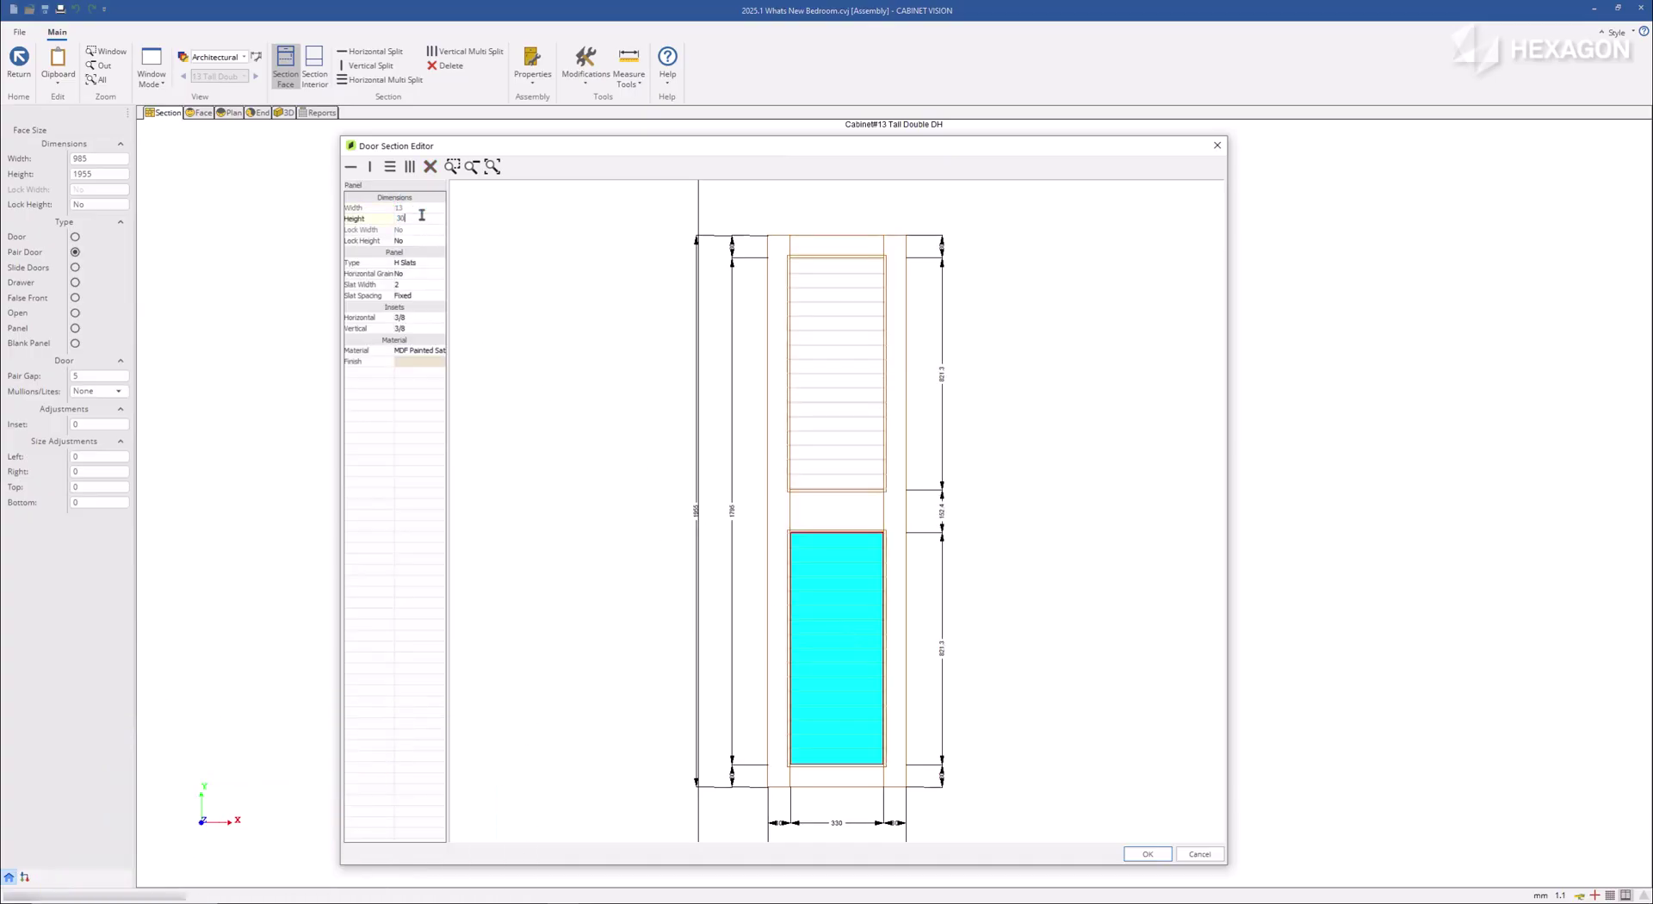
{"action": "key", "text": "Return"}
Set the upper panel type to None, give the lower slats width 4, and accept.
{"action": "left_click", "coordinate": [828, 458]}
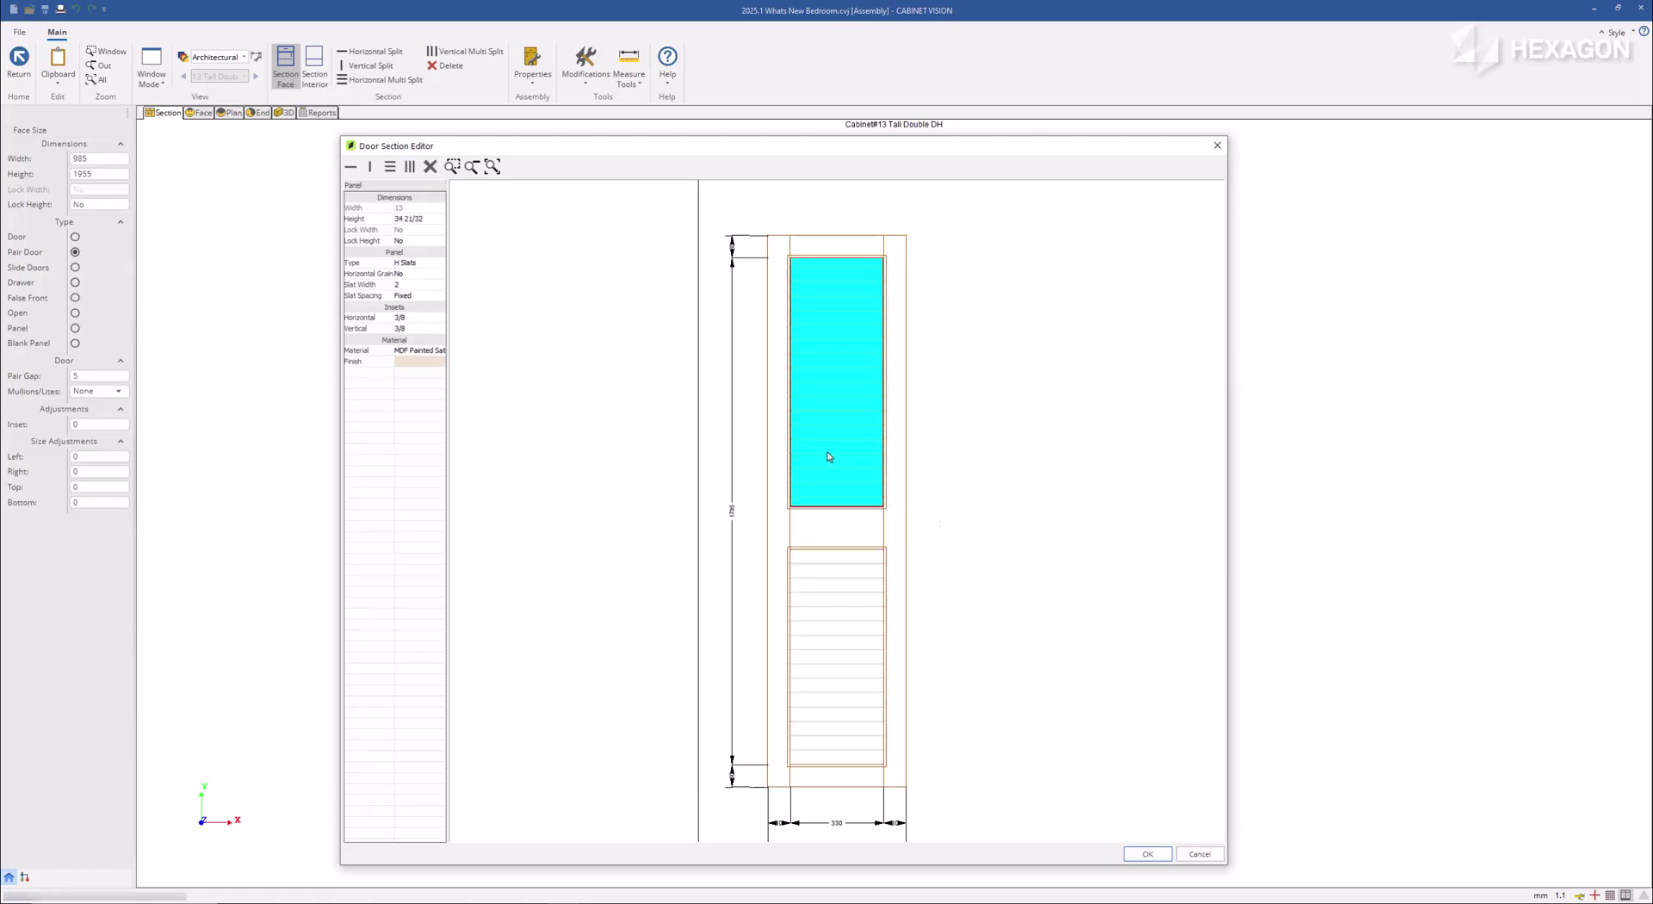
{"action": "left_click", "coordinate": [418, 264]}
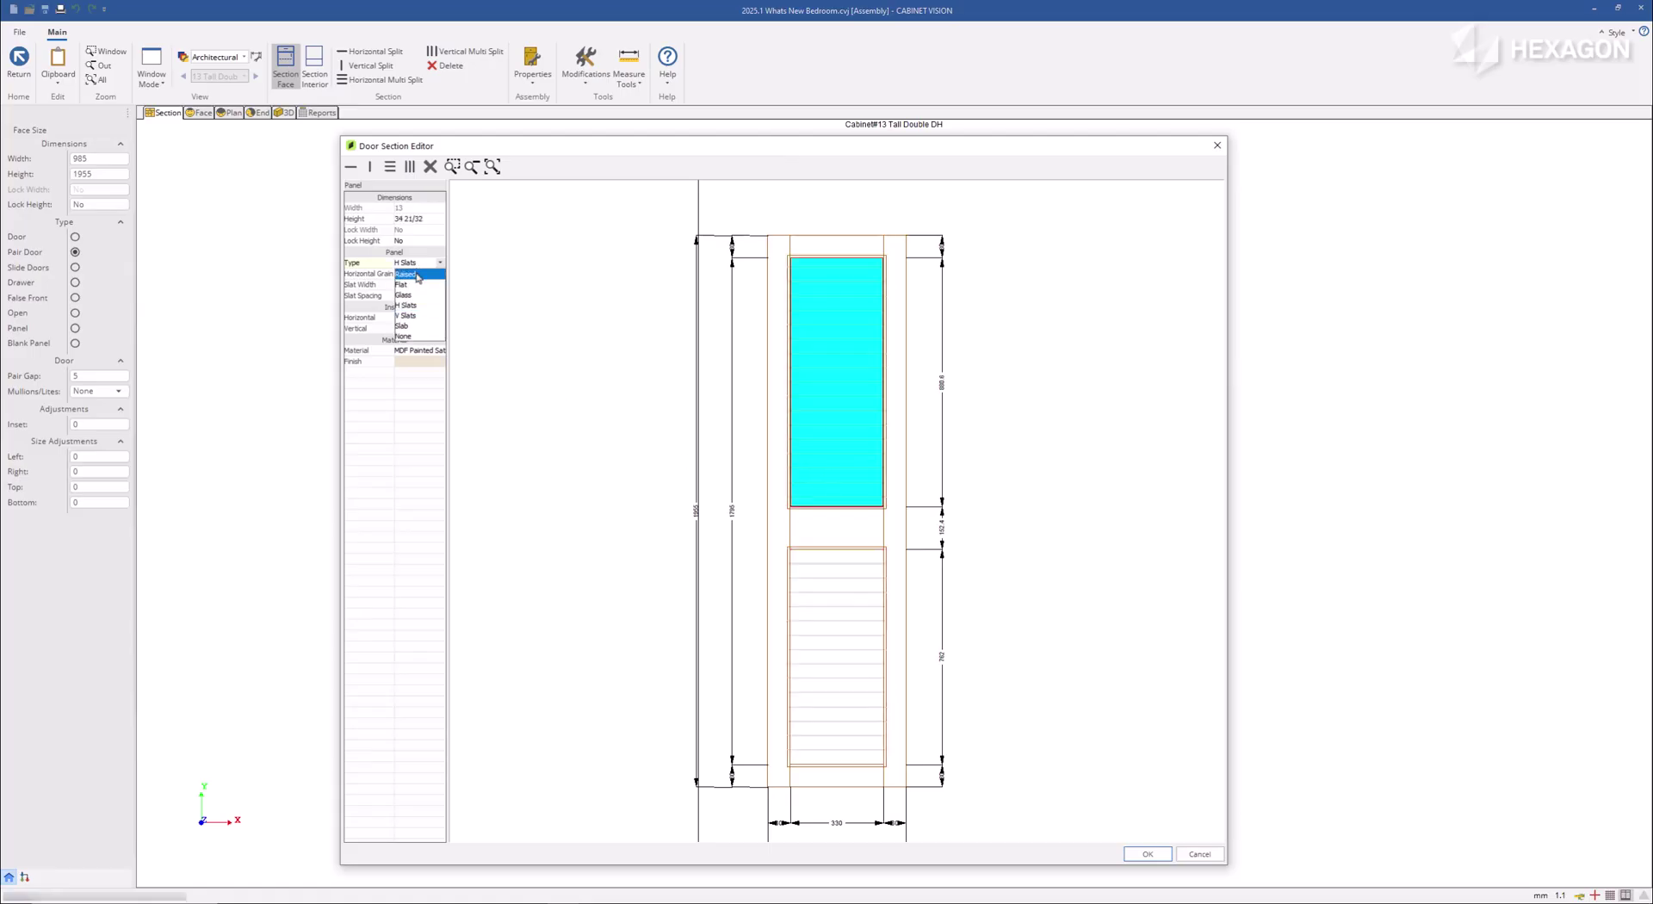
{"action": "left_click", "coordinate": [417, 337]}
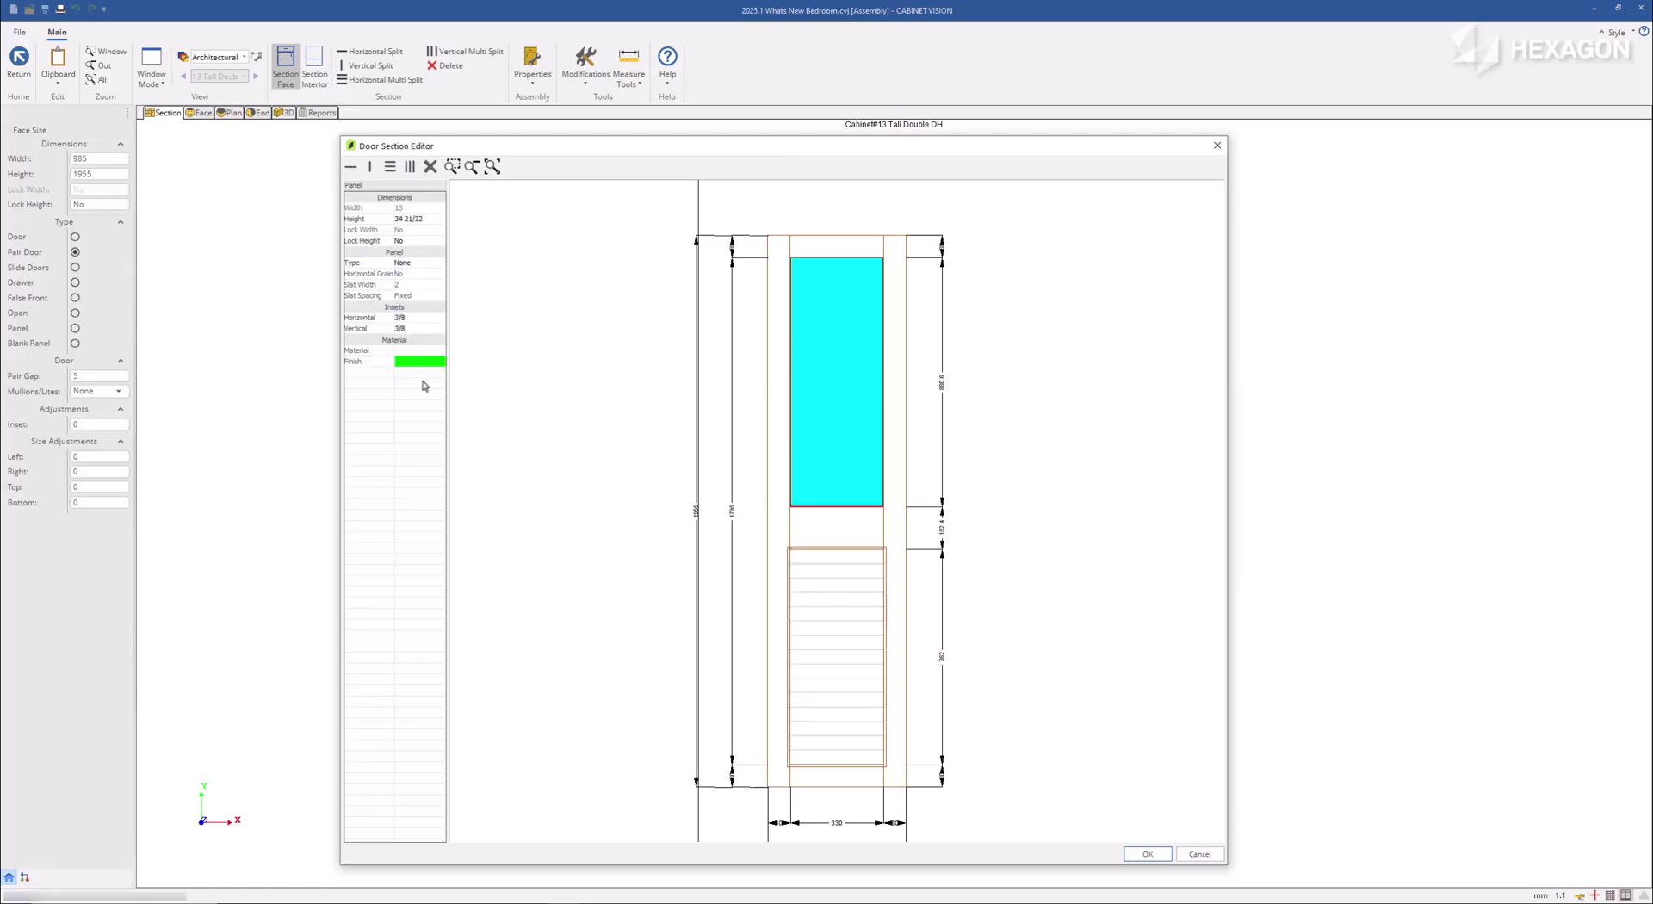
{"action": "left_click", "coordinate": [845, 639]}
{"action": "left_click", "coordinate": [400, 285]}
{"action": "left_click", "coordinate": [573, 377]}
{"action": "left_click", "coordinate": [600, 377]}
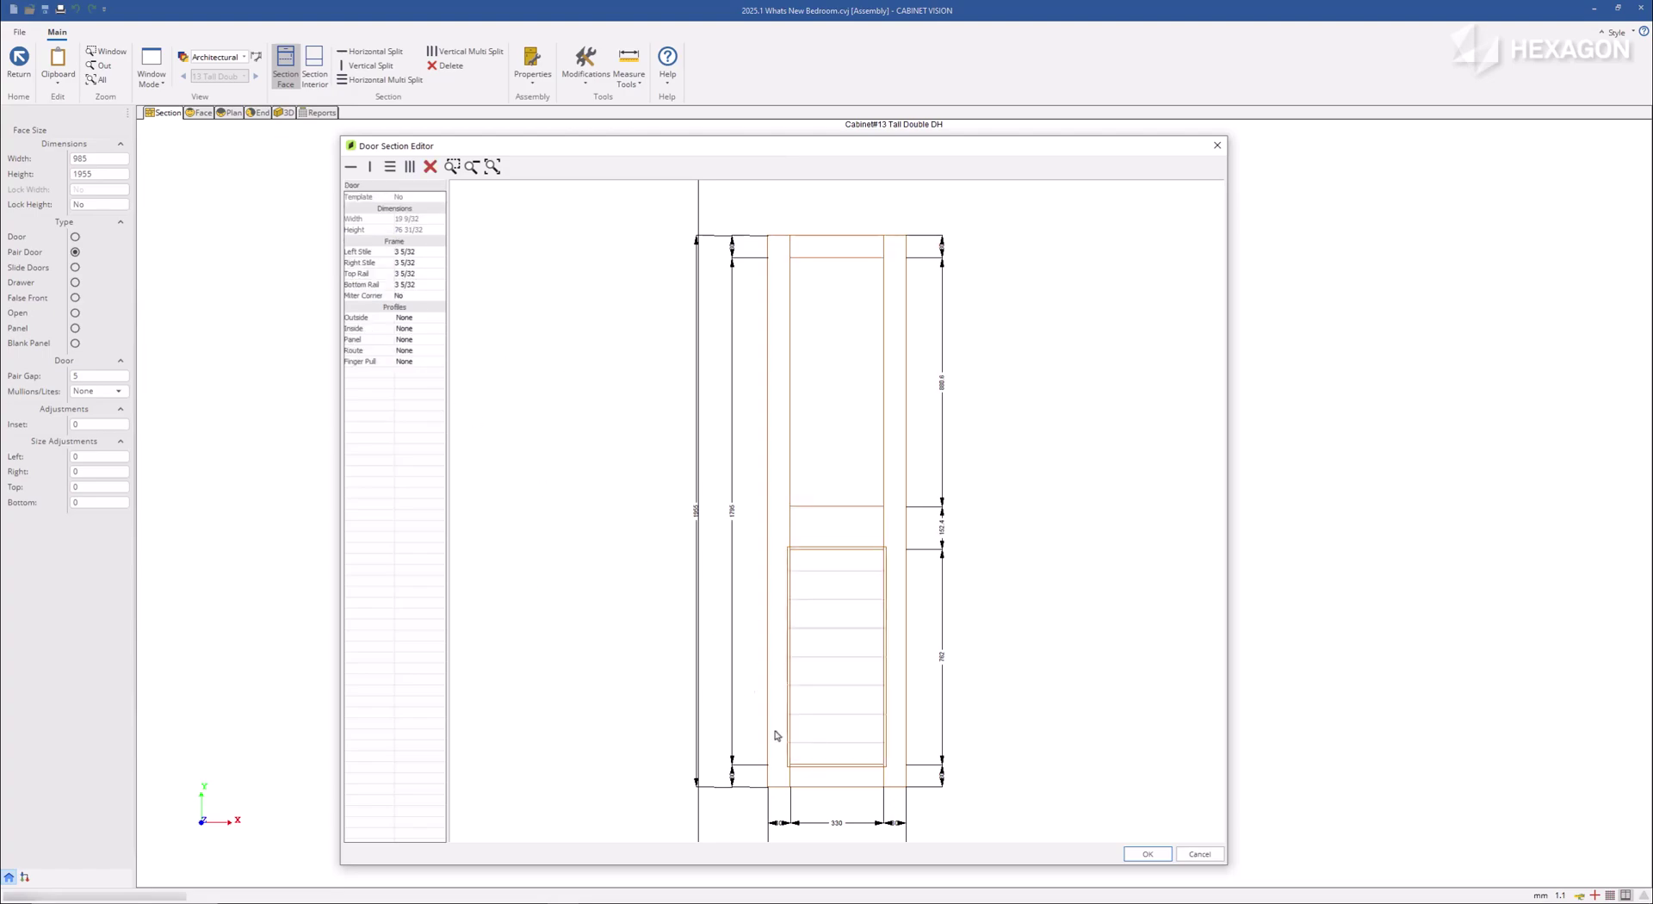
{"action": "left_click", "coordinate": [1148, 854]}
Accept the pair door settings and preview the edited wardrobe in 3D.
{"action": "left_click", "coordinate": [891, 555]}
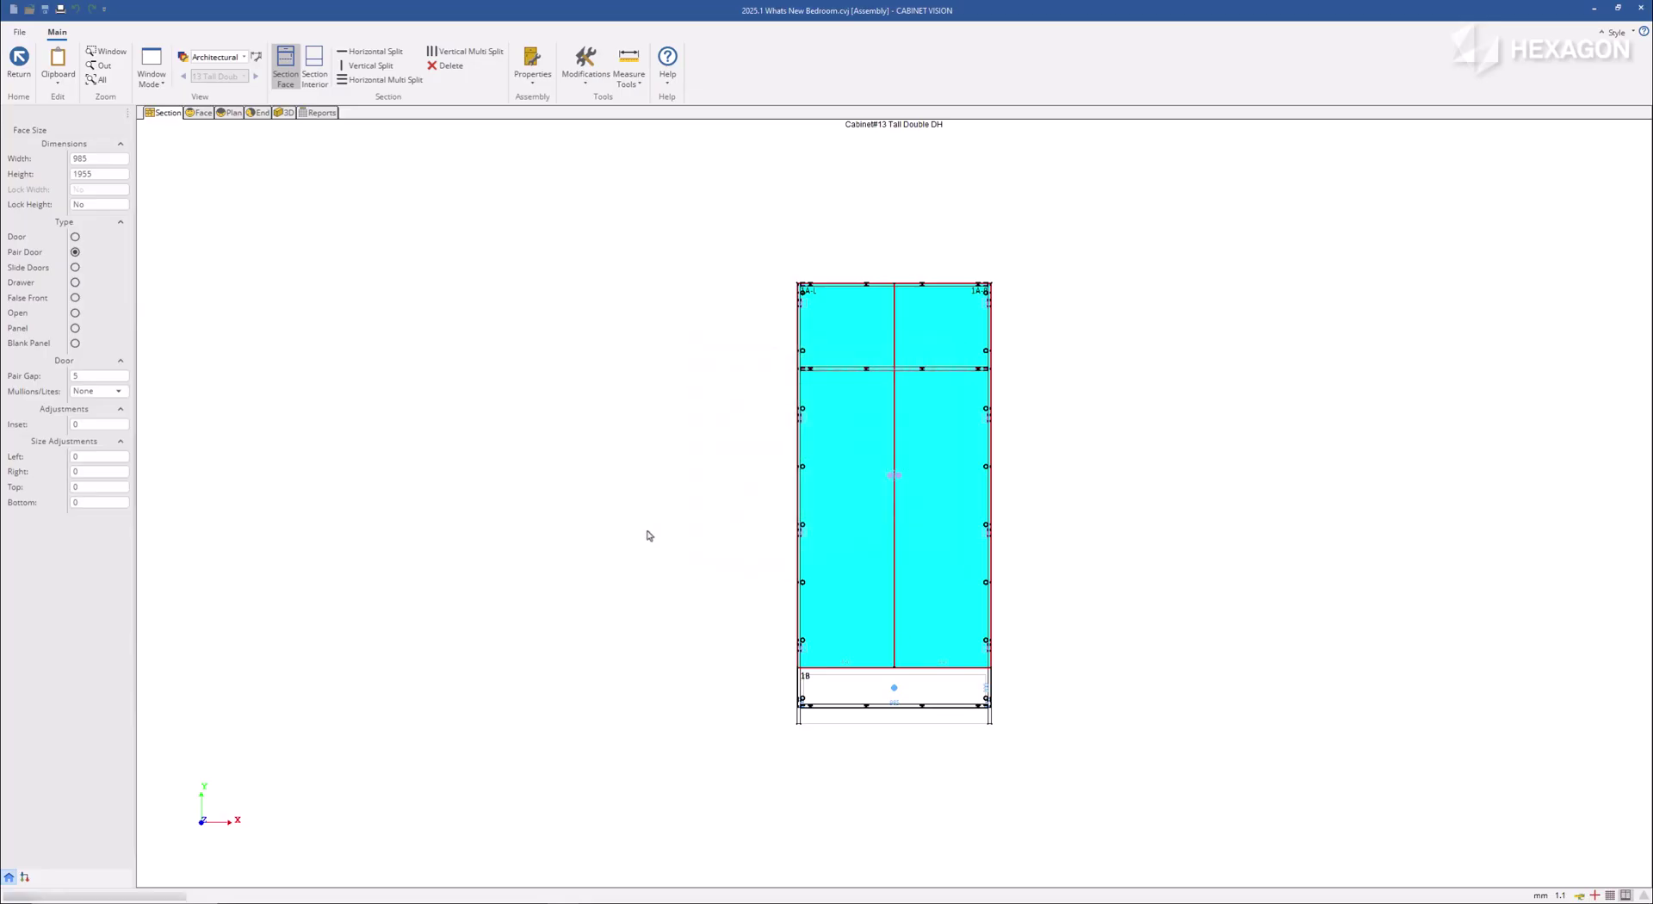
{"action": "left_click", "coordinate": [611, 517]}
{"action": "left_click", "coordinate": [287, 112]}
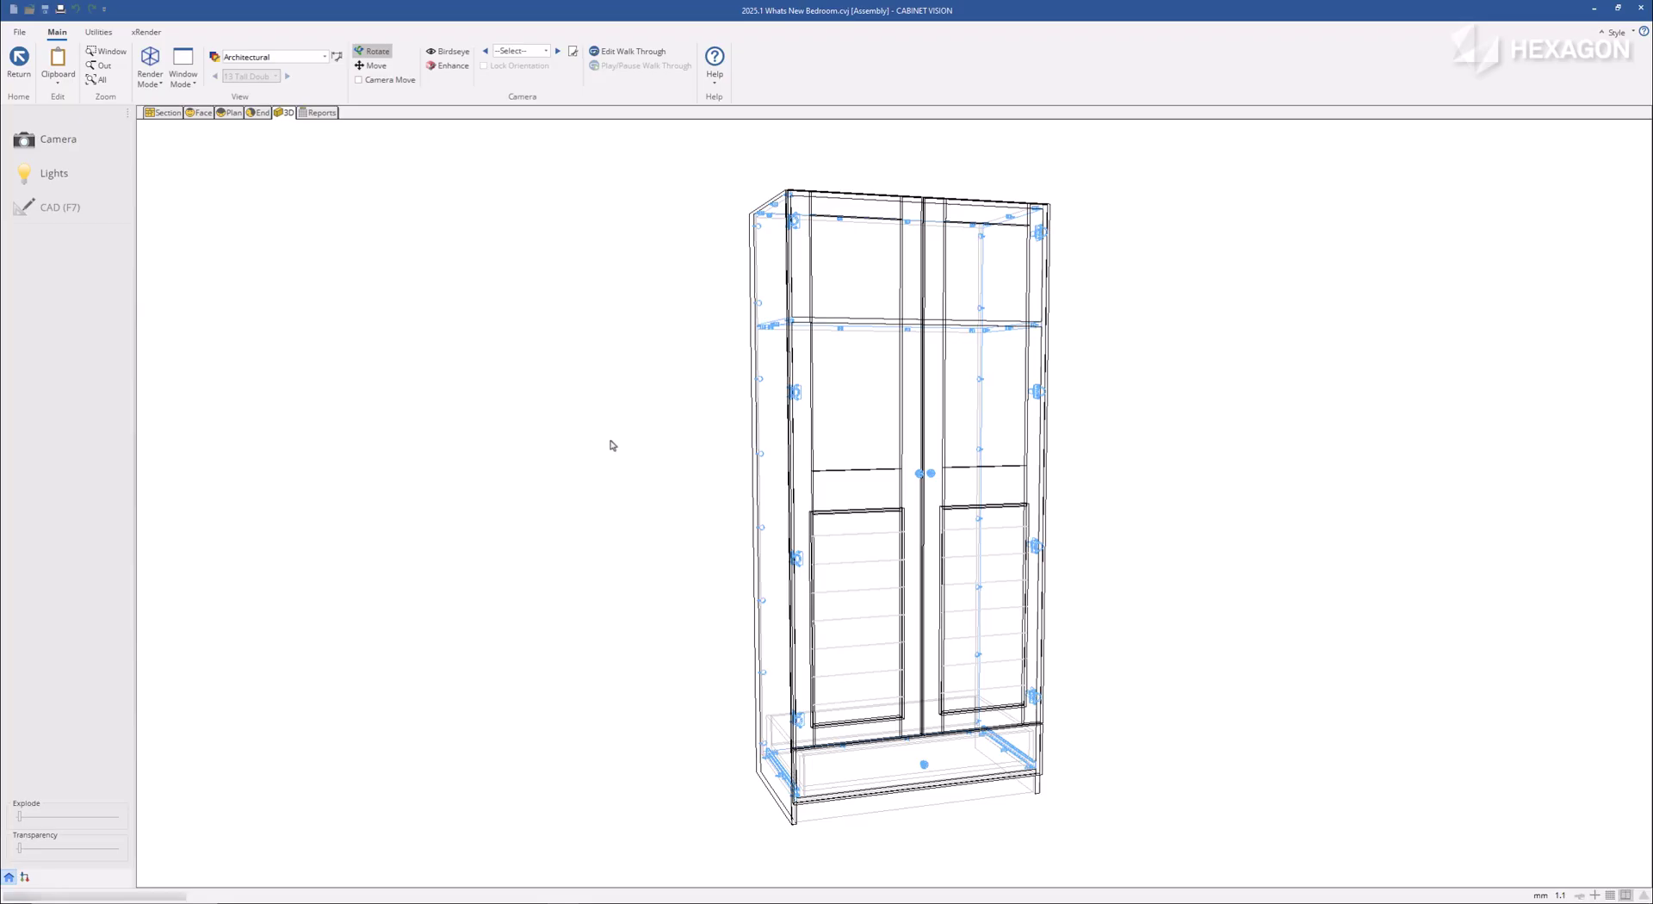
Back in the room layout, drag the neighbouring tall cabinet onto cabinet 13.
{"action": "left_click", "coordinate": [18, 59]}
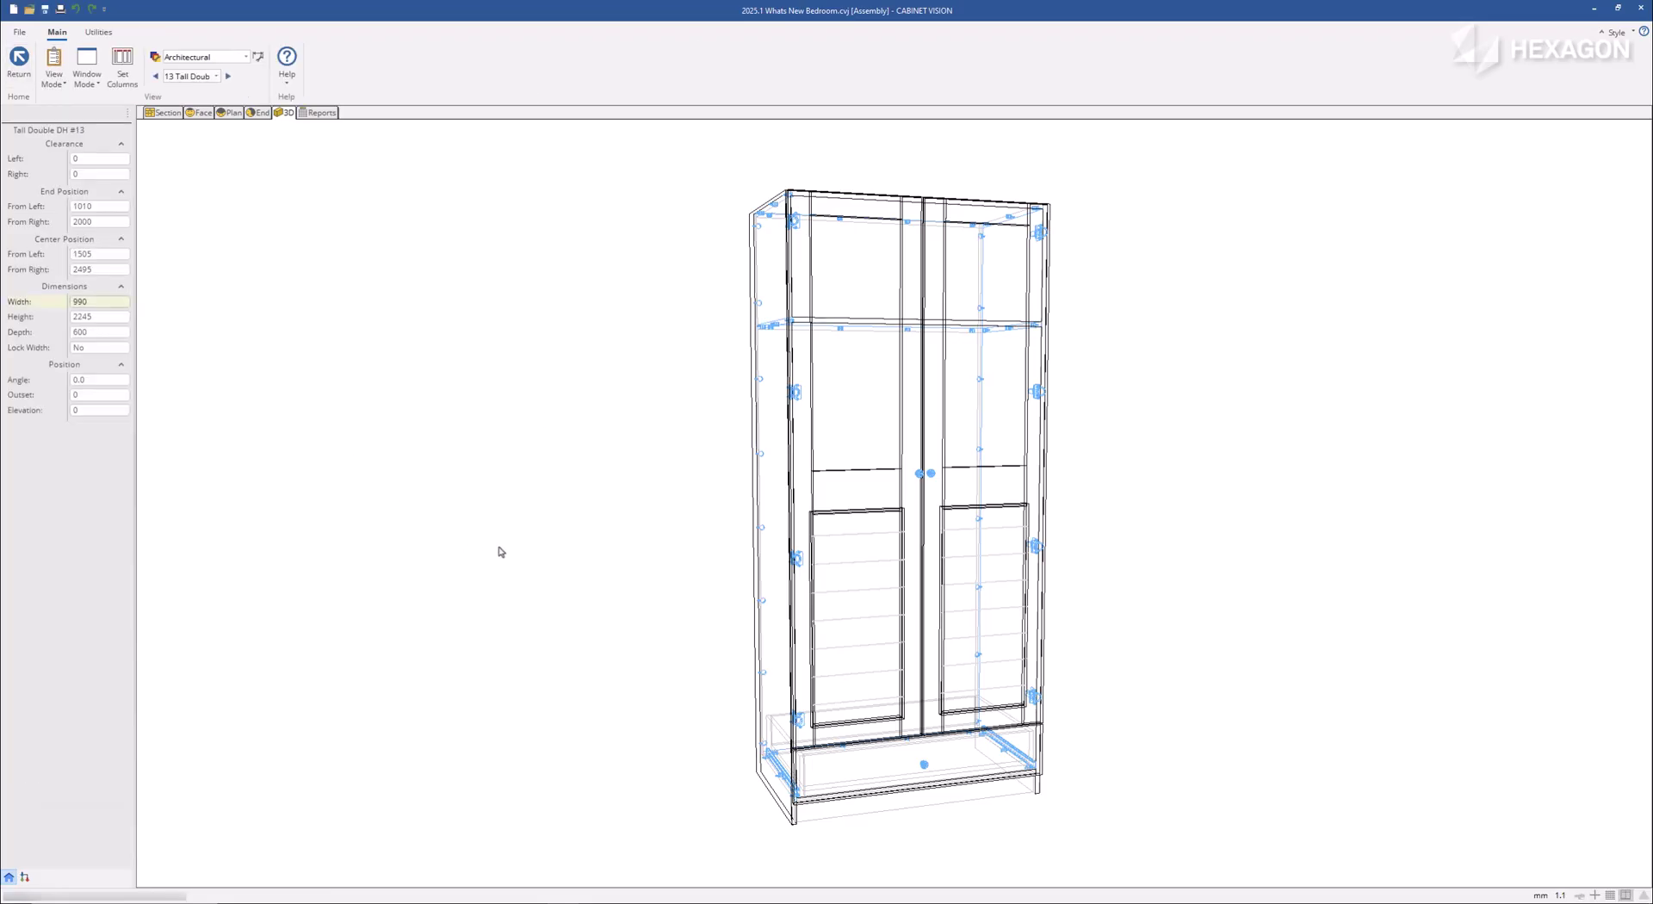
{"action": "left_click_drag", "start_coordinate": [902, 482], "coordinate": [838, 473]}
{"action": "right_click", "coordinate": [838, 473]}
Fill the empty space with a copy of the wardrobe and view it in 3D from camera View 2.
{"action": "left_click", "coordinate": [912, 453]}
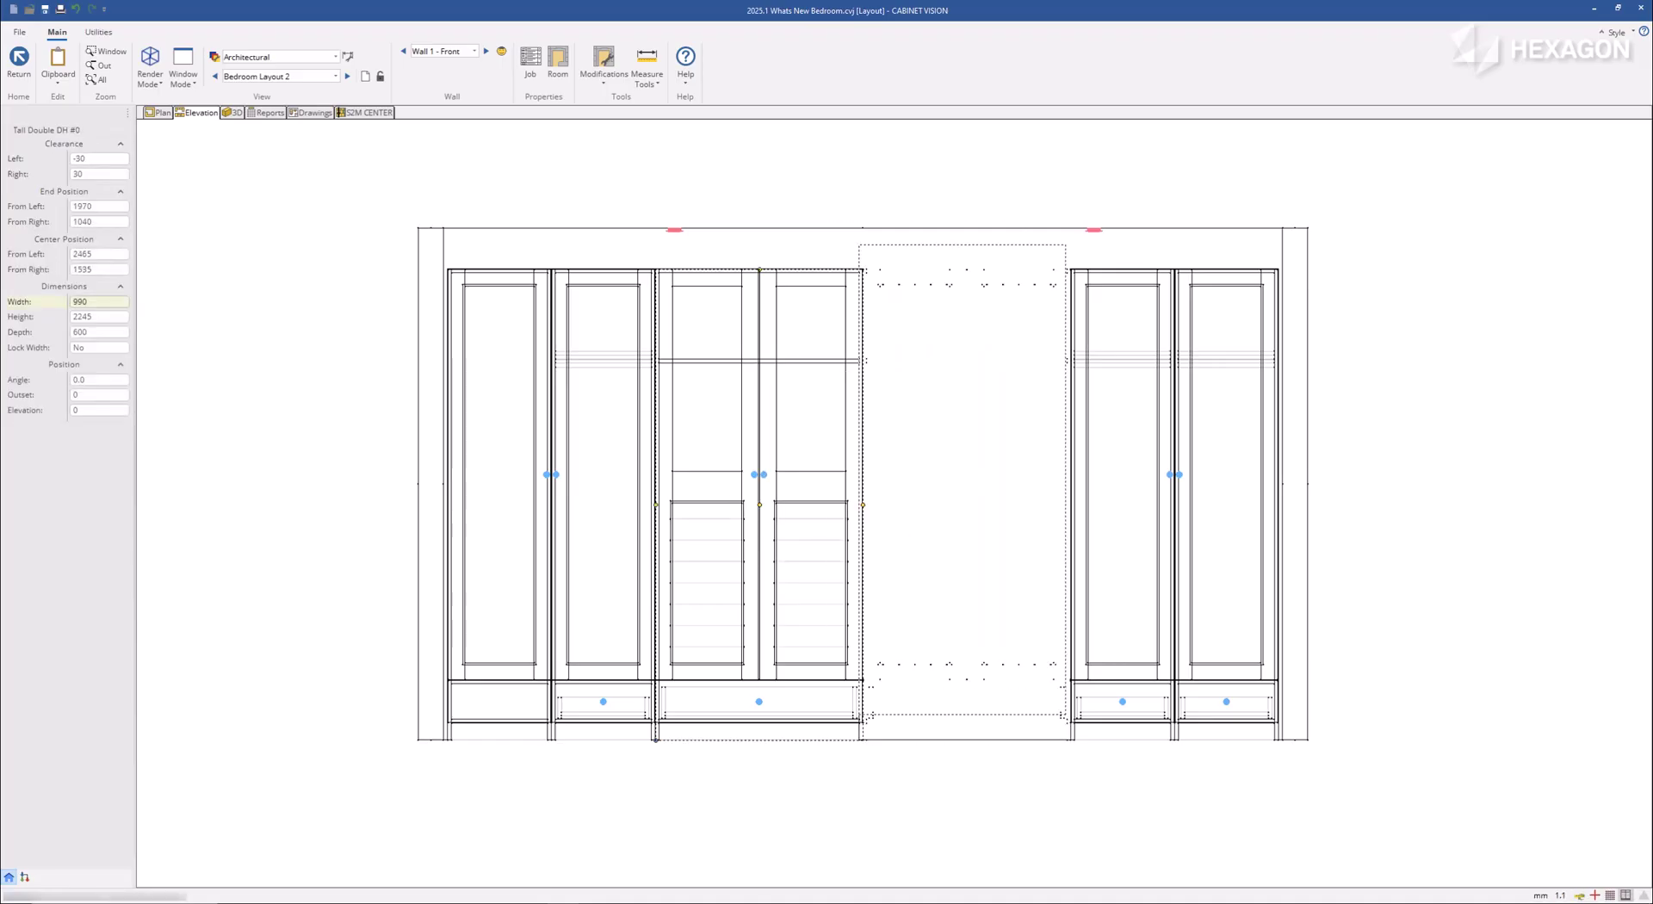
{"action": "left_click", "coordinate": [307, 476]}
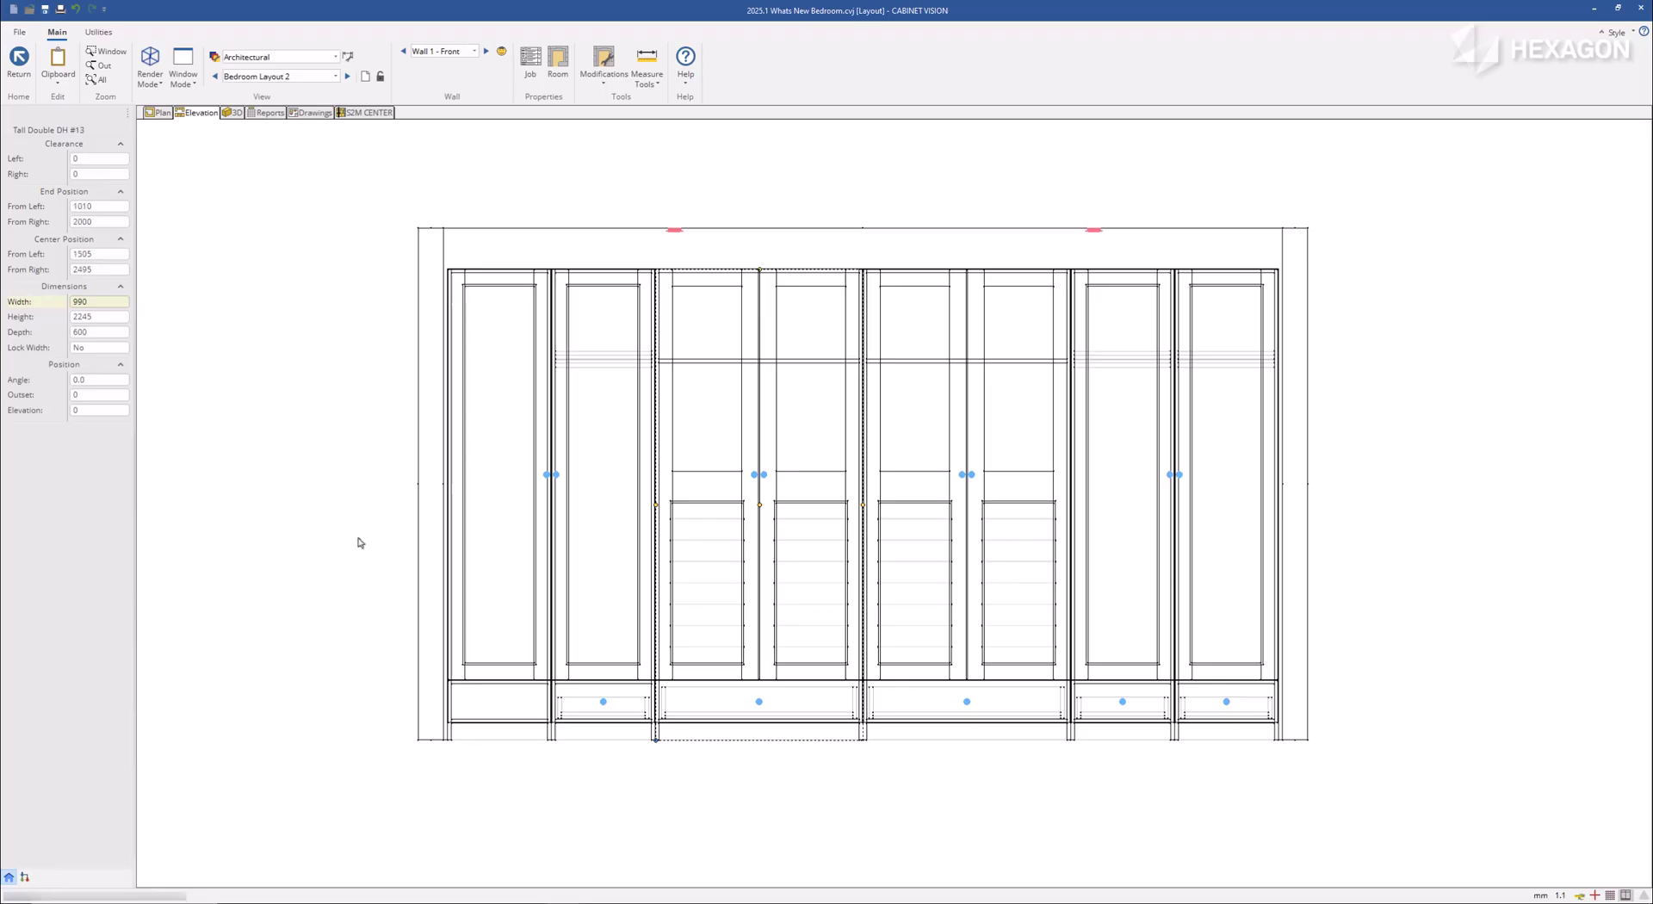
{"action": "left_click", "coordinate": [237, 114]}
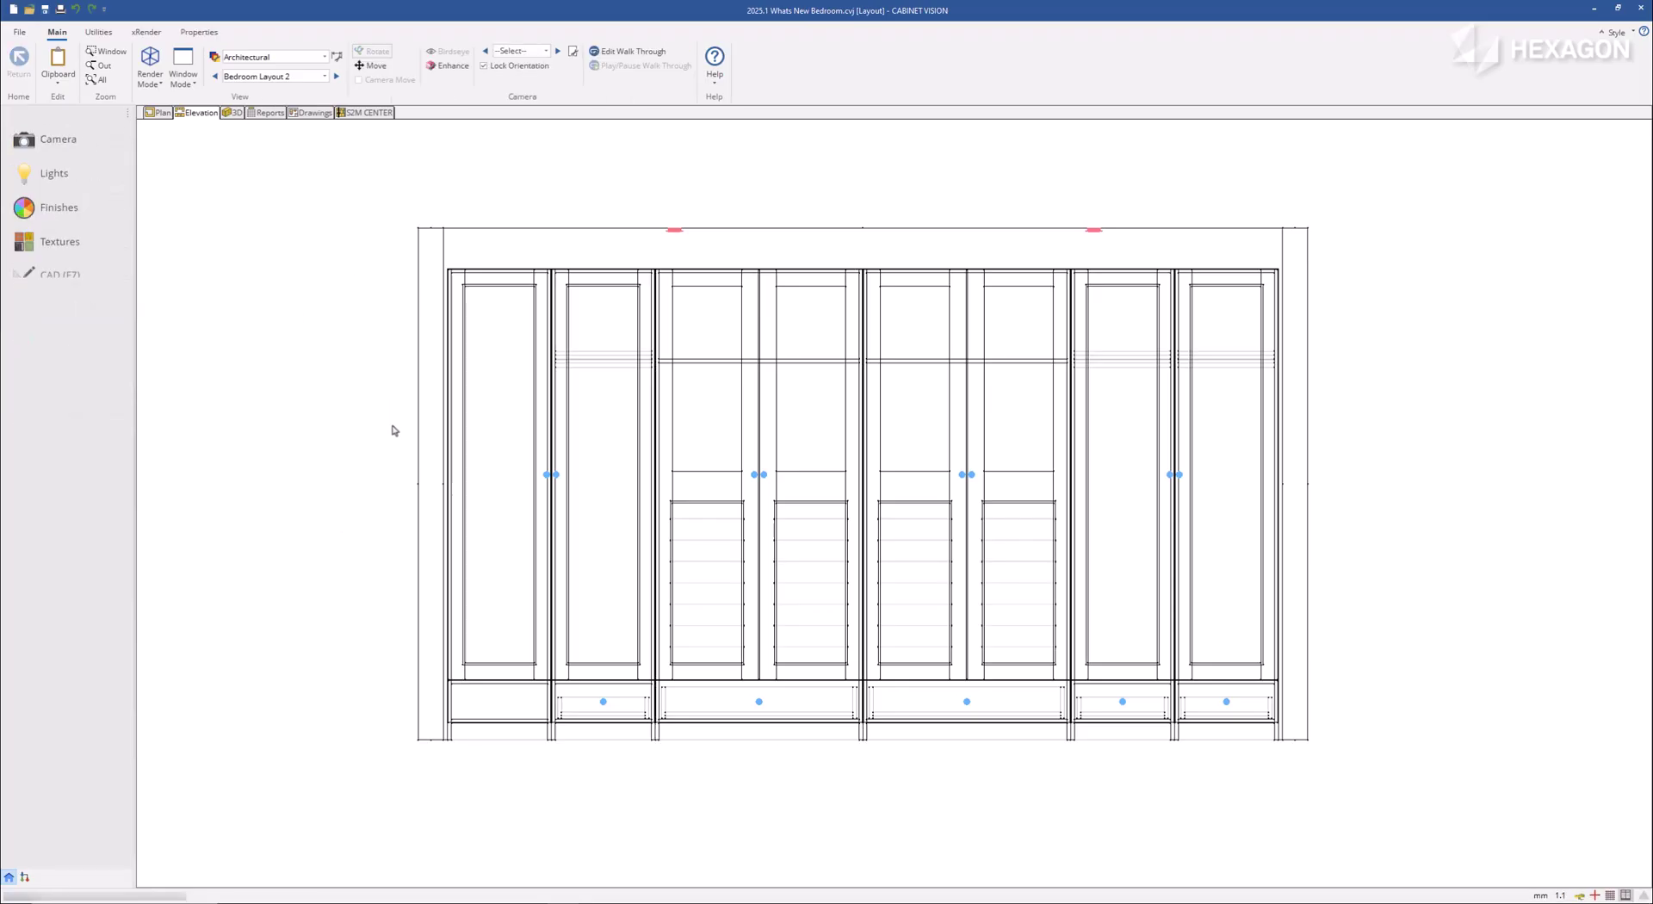
{"action": "left_click", "coordinate": [532, 51]}
{"action": "left_click", "coordinate": [515, 78]}
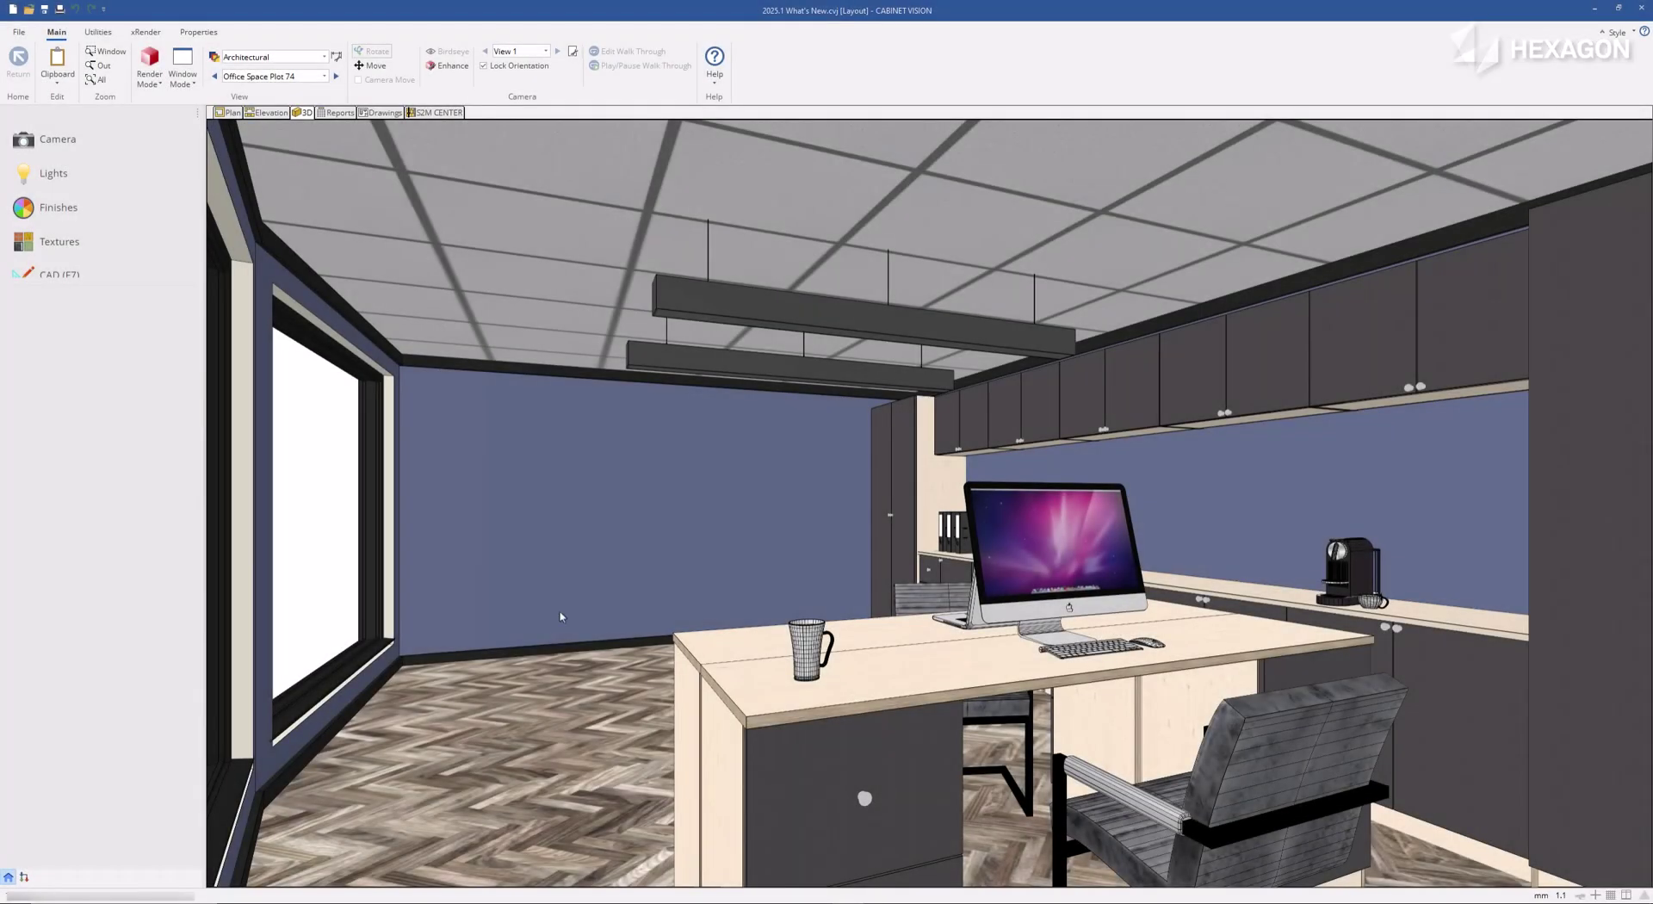
Set the render mode to wireframe and switch to the office floor plan.
{"action": "left_click", "coordinate": [154, 85]}
{"action": "left_click", "coordinate": [172, 116]}
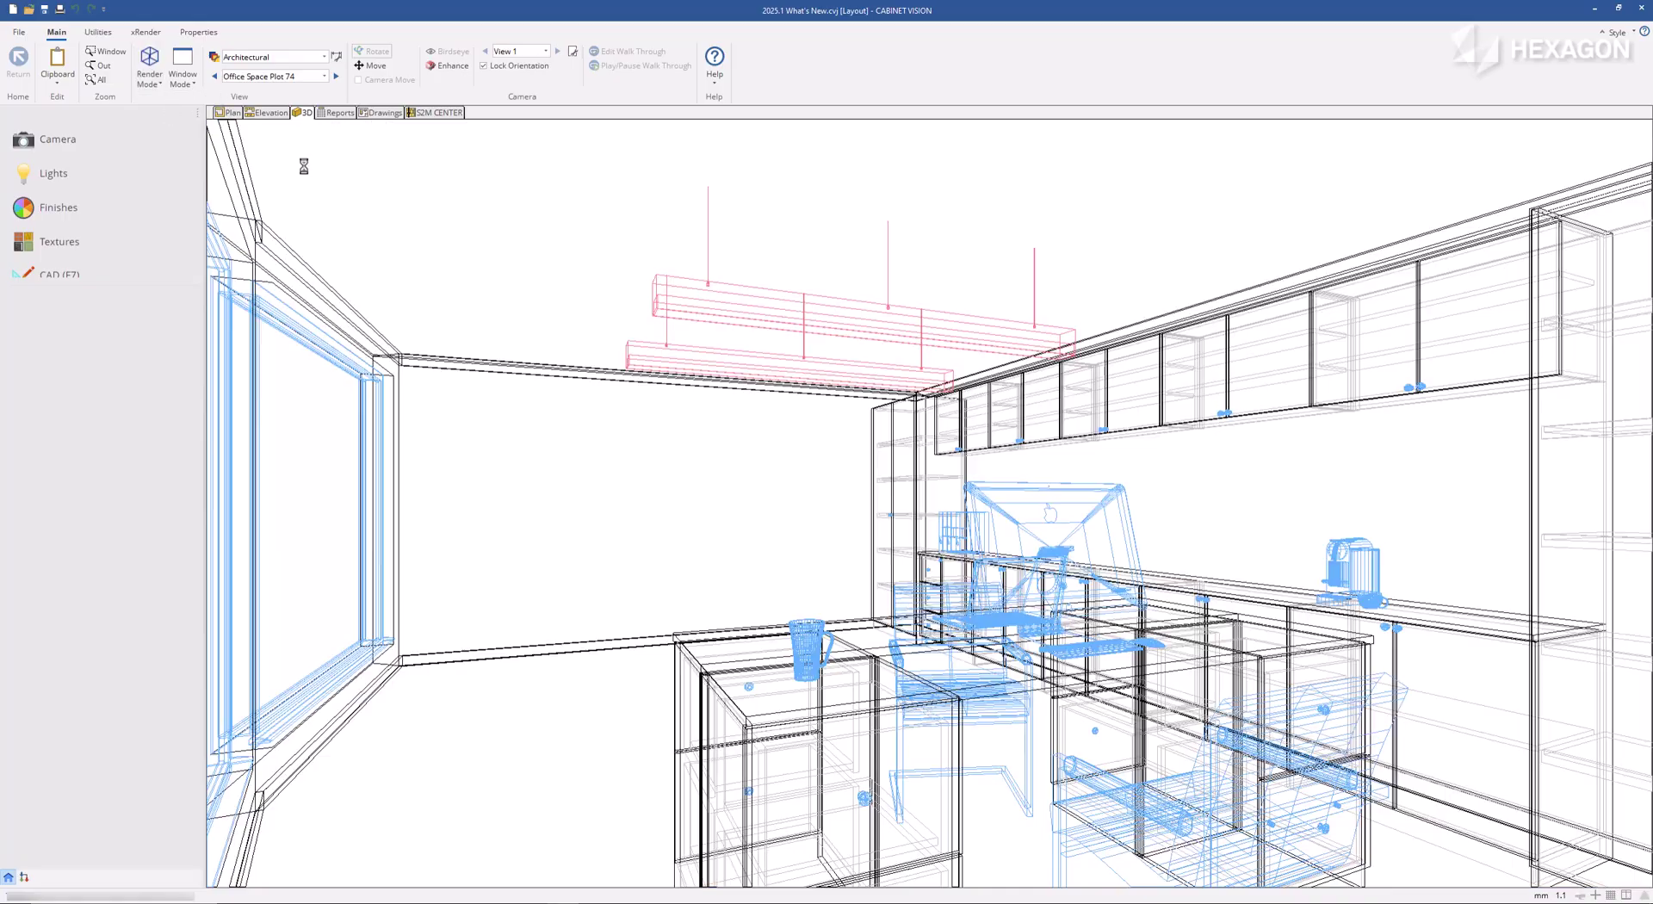
{"action": "left_click", "coordinate": [230, 113]}
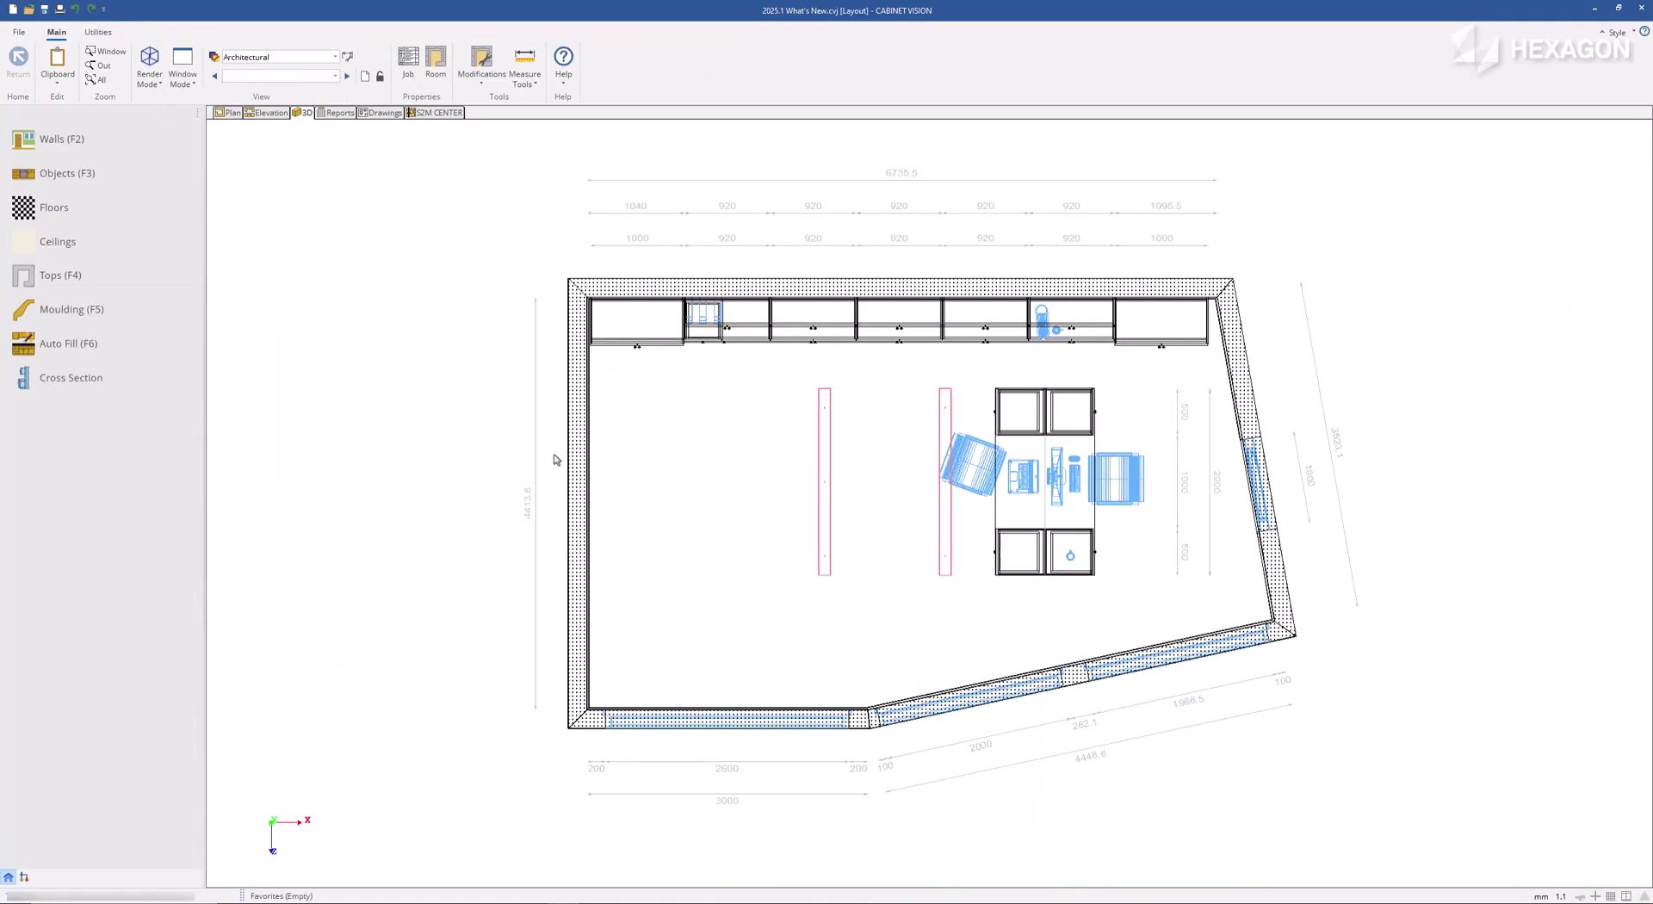
Copy the back-wall Double Door Base onto the left wall and size it 1250 wide, 600 deep.
{"action": "left_click", "coordinate": [805, 341]}
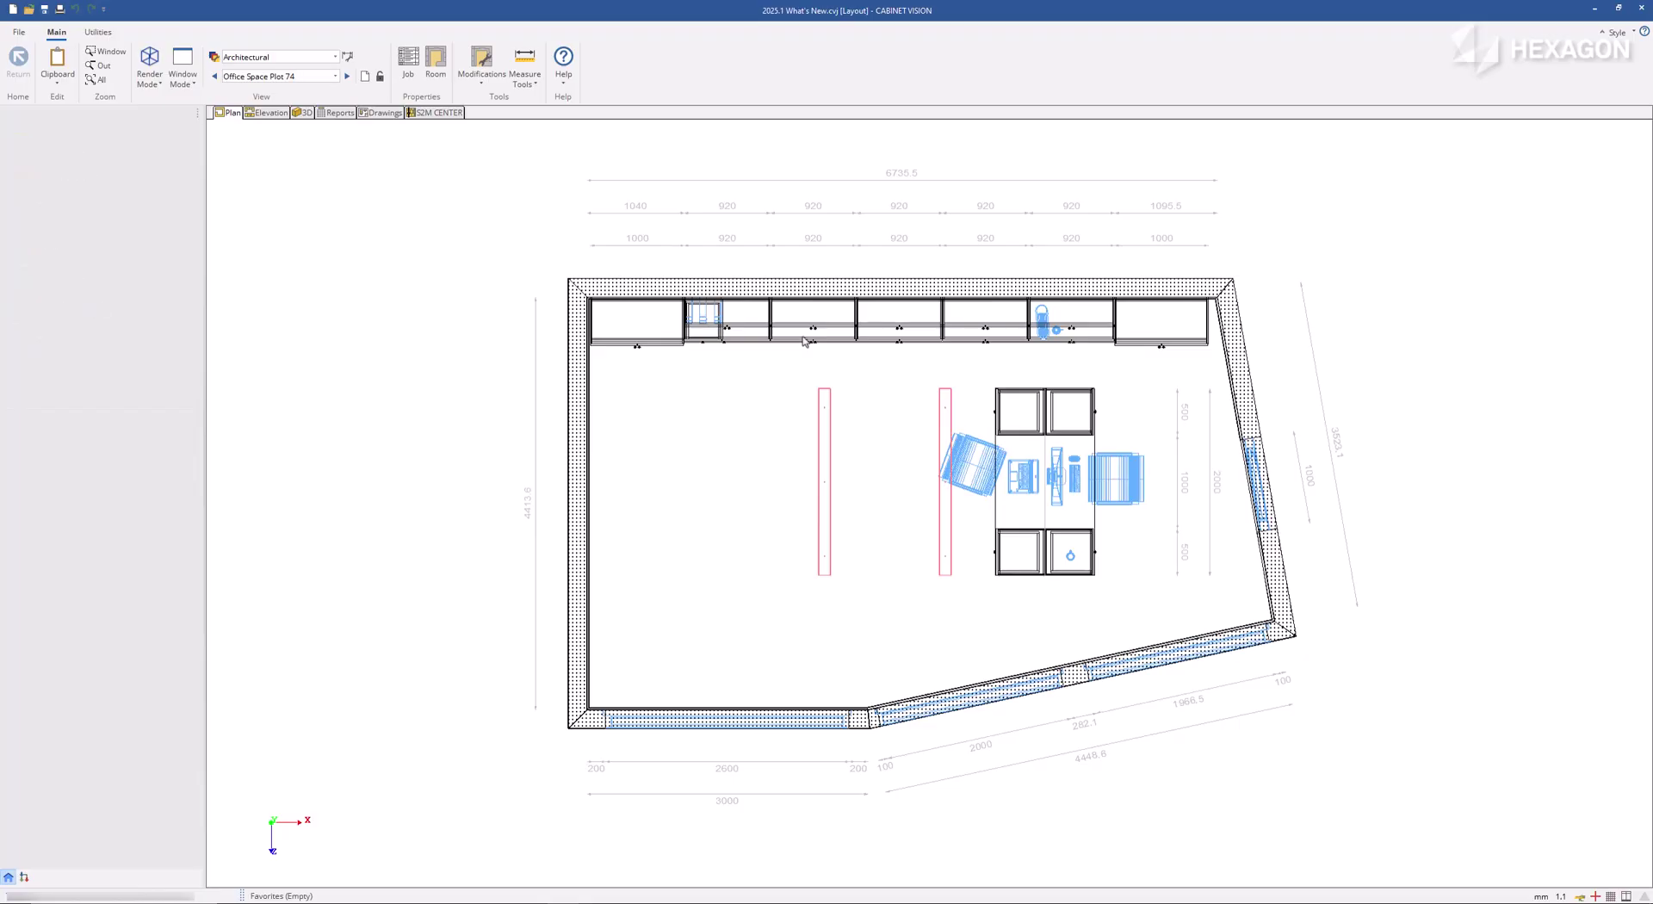
{"action": "right_click", "coordinate": [804, 341]}
{"action": "left_click", "coordinate": [801, 263]}
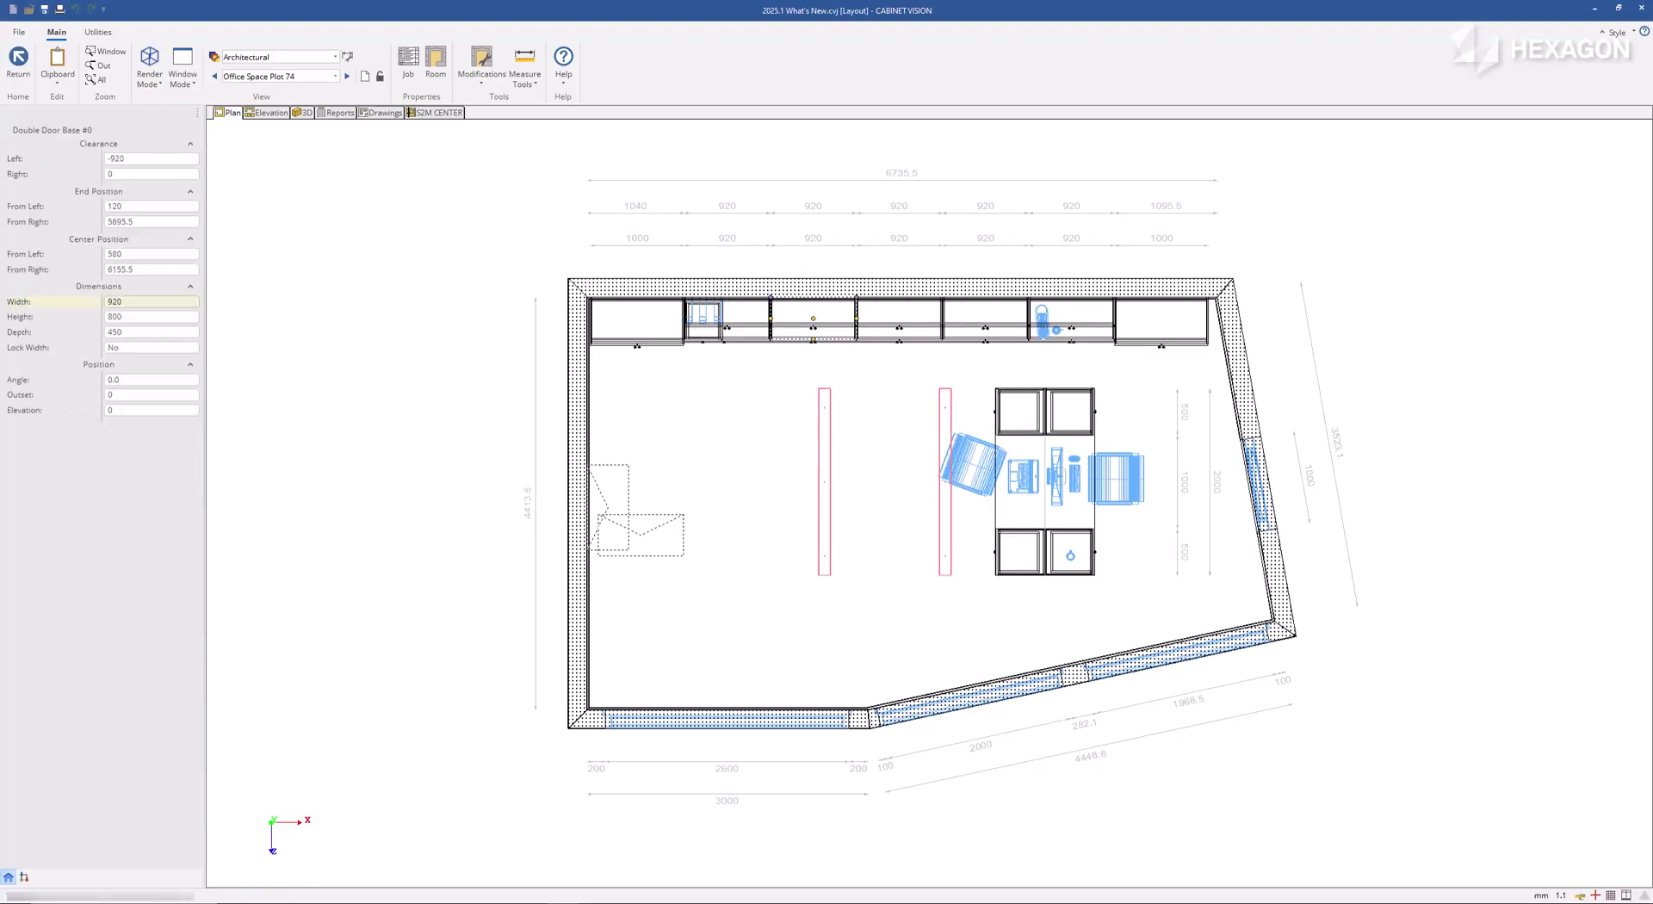
{"action": "left_click", "coordinate": [610, 530]}
{"action": "left_click", "coordinate": [142, 301]}
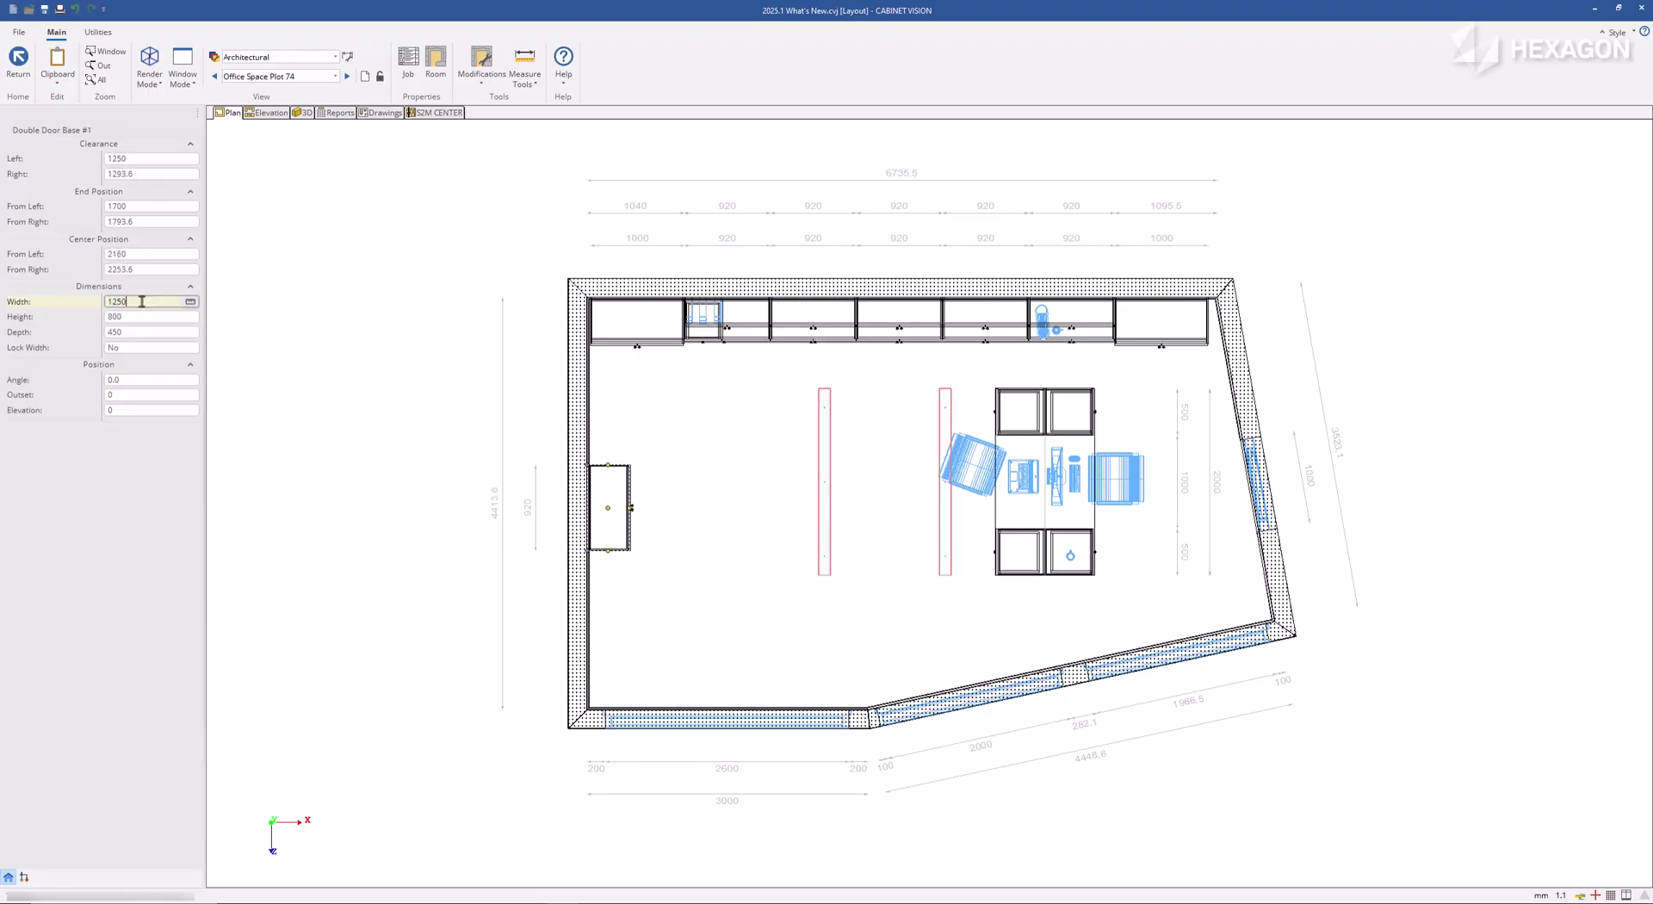
{"action": "key", "text": "Return"}
{"action": "key", "text": "Return"}
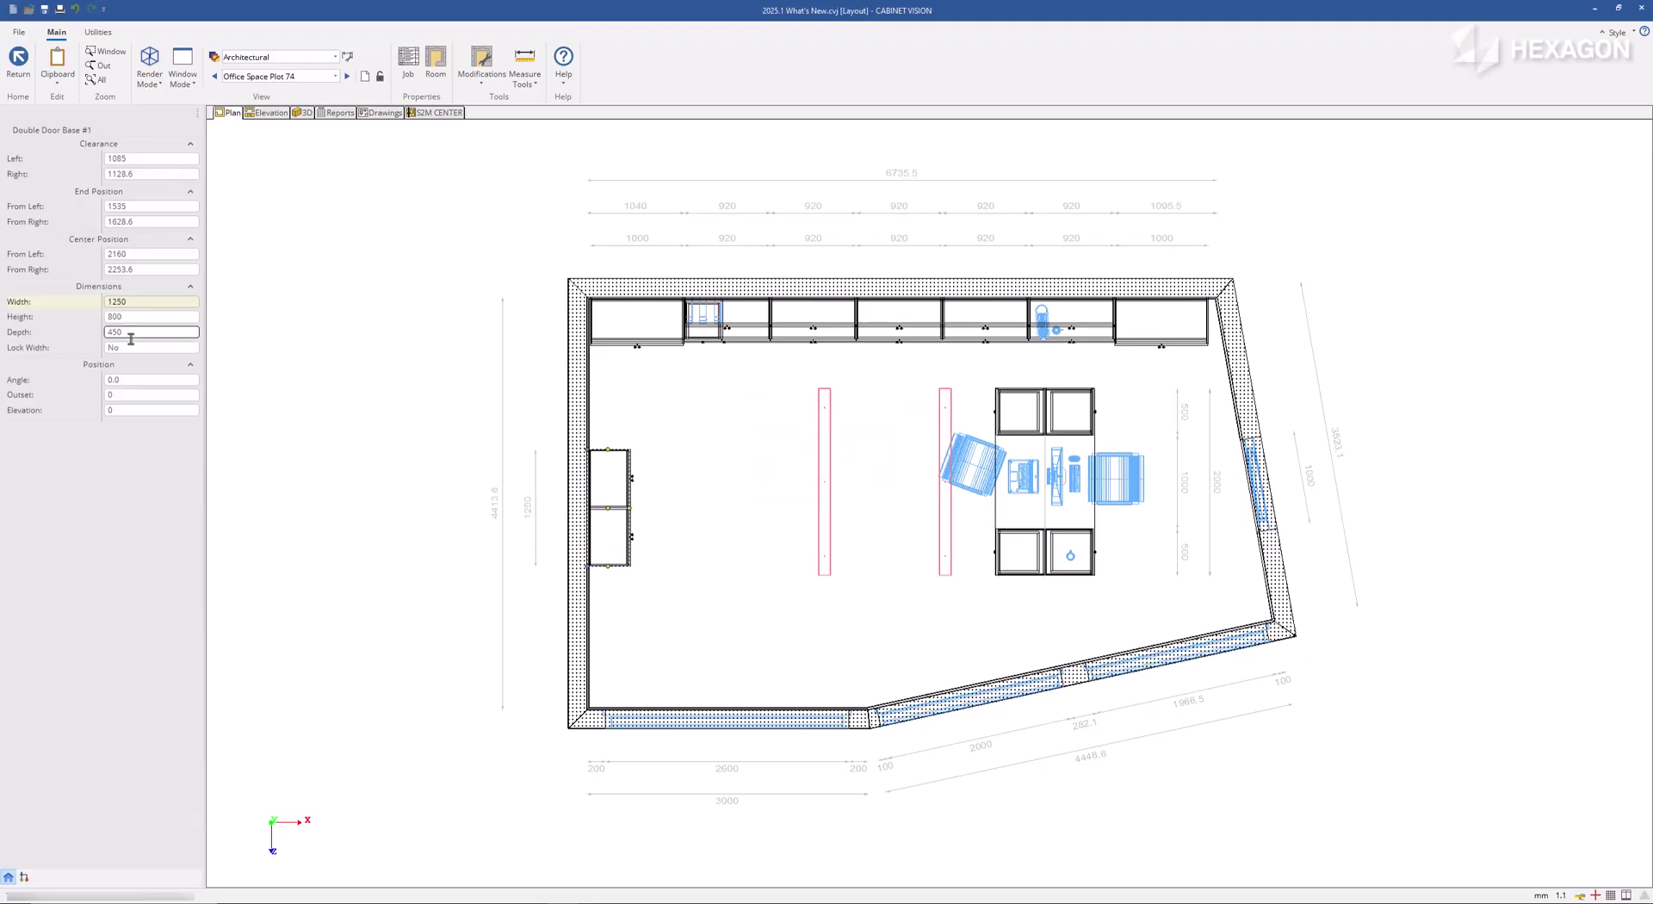
{"action": "left_click", "coordinate": [129, 332]}
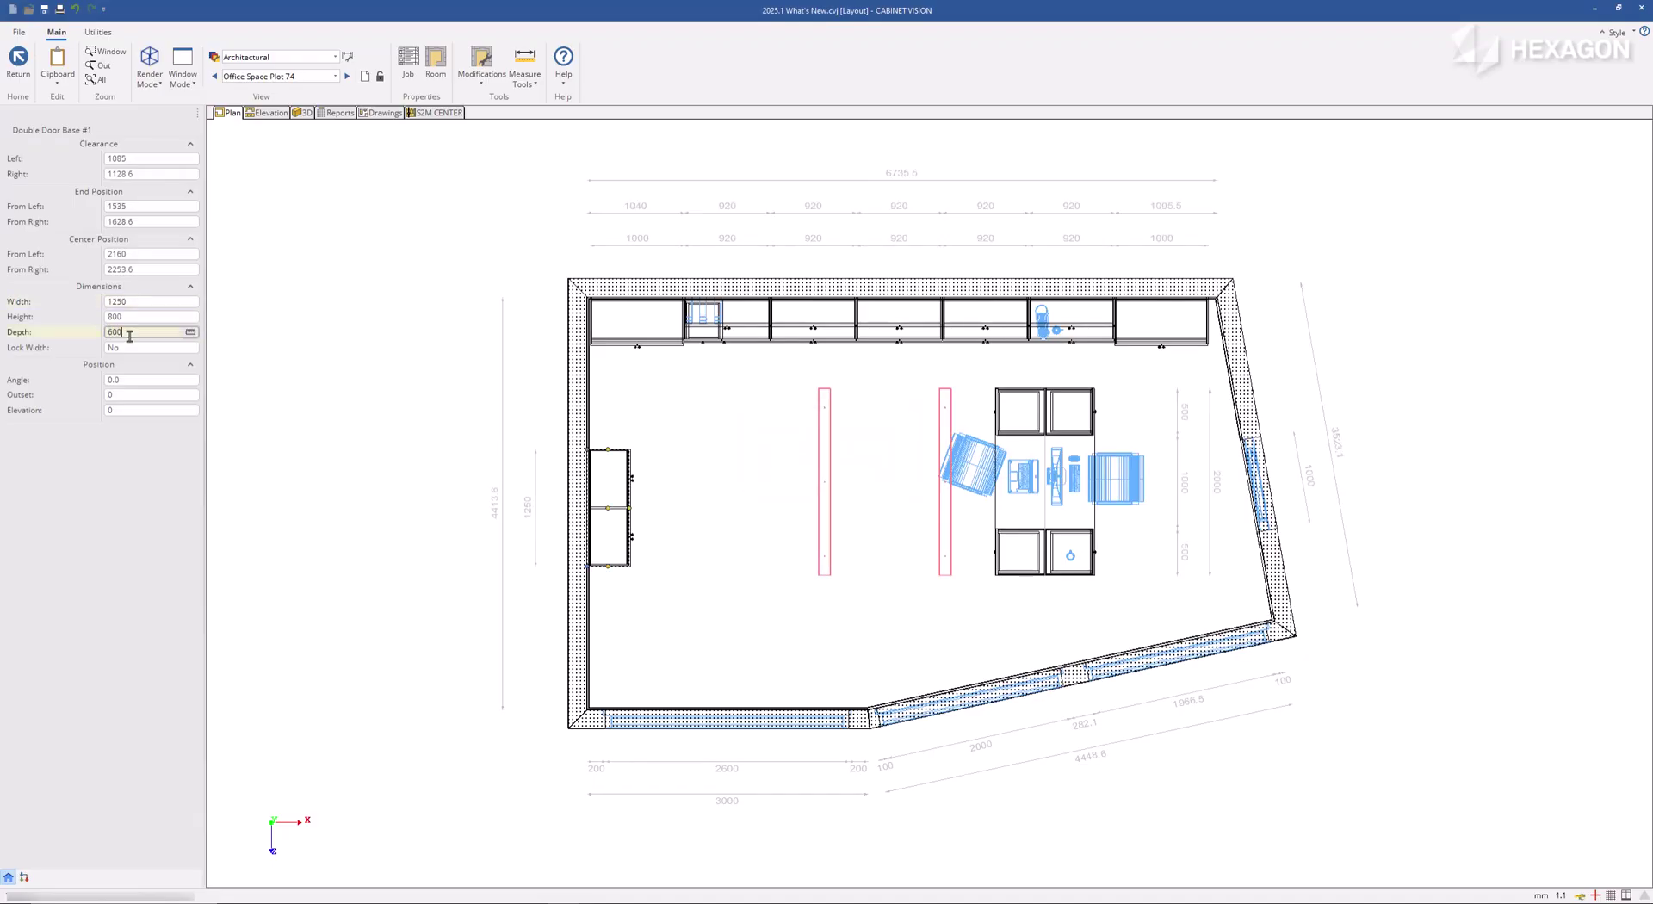
{"action": "key", "text": "Return"}
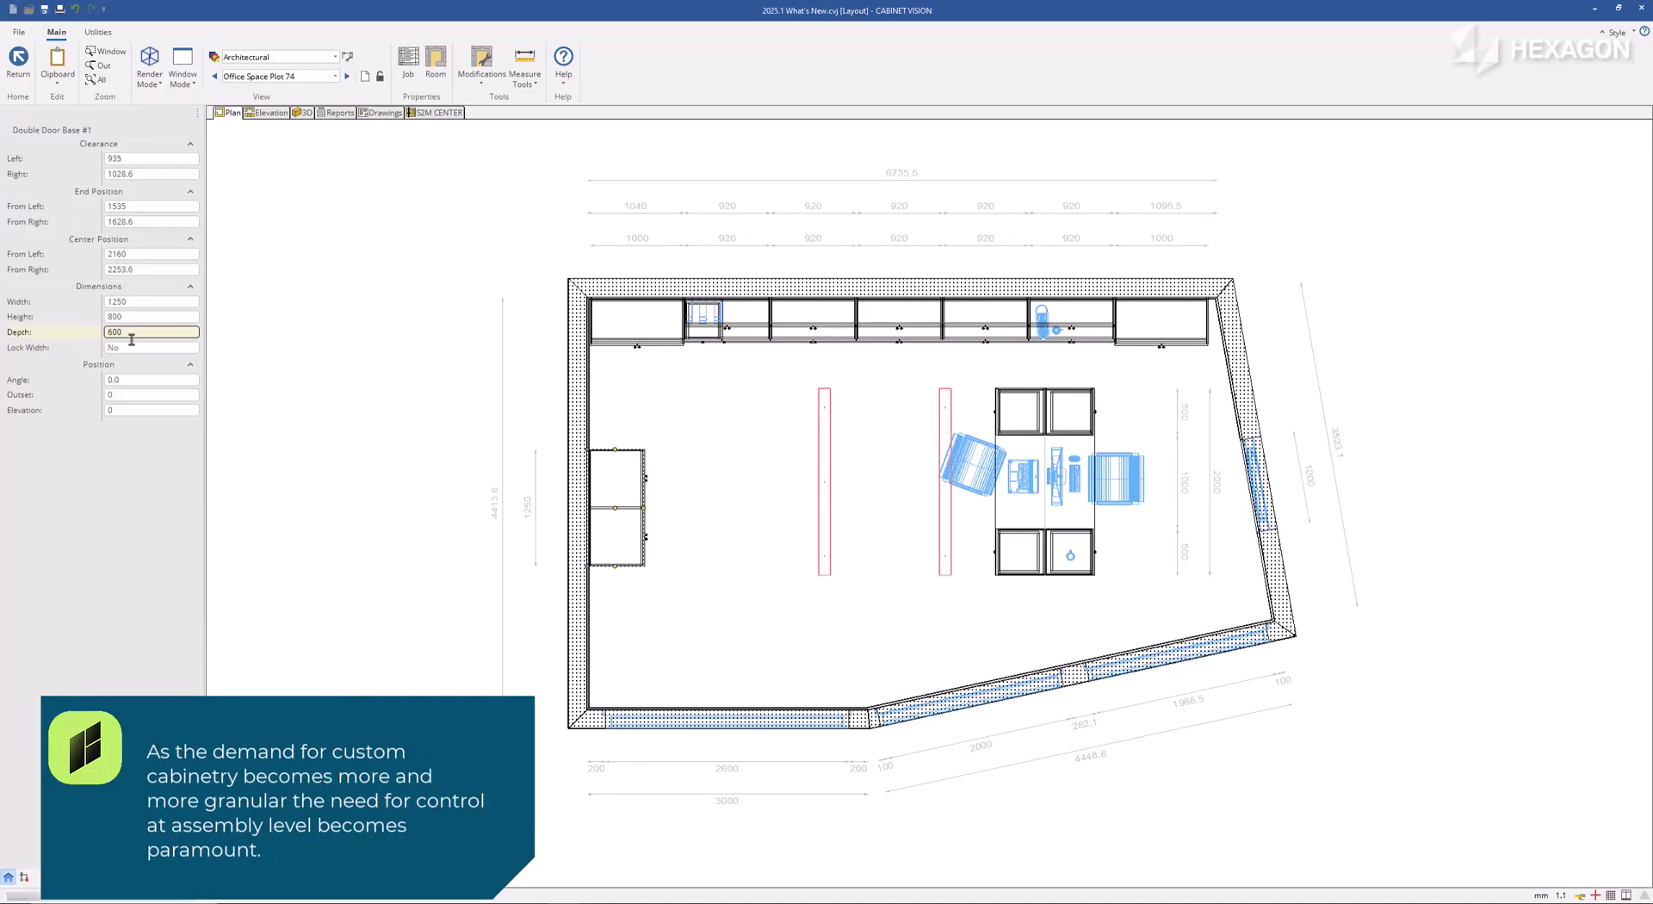
Open the double door base cabinet and erase all its face and interior parts.
{"action": "double_click", "coordinate": [610, 486]}
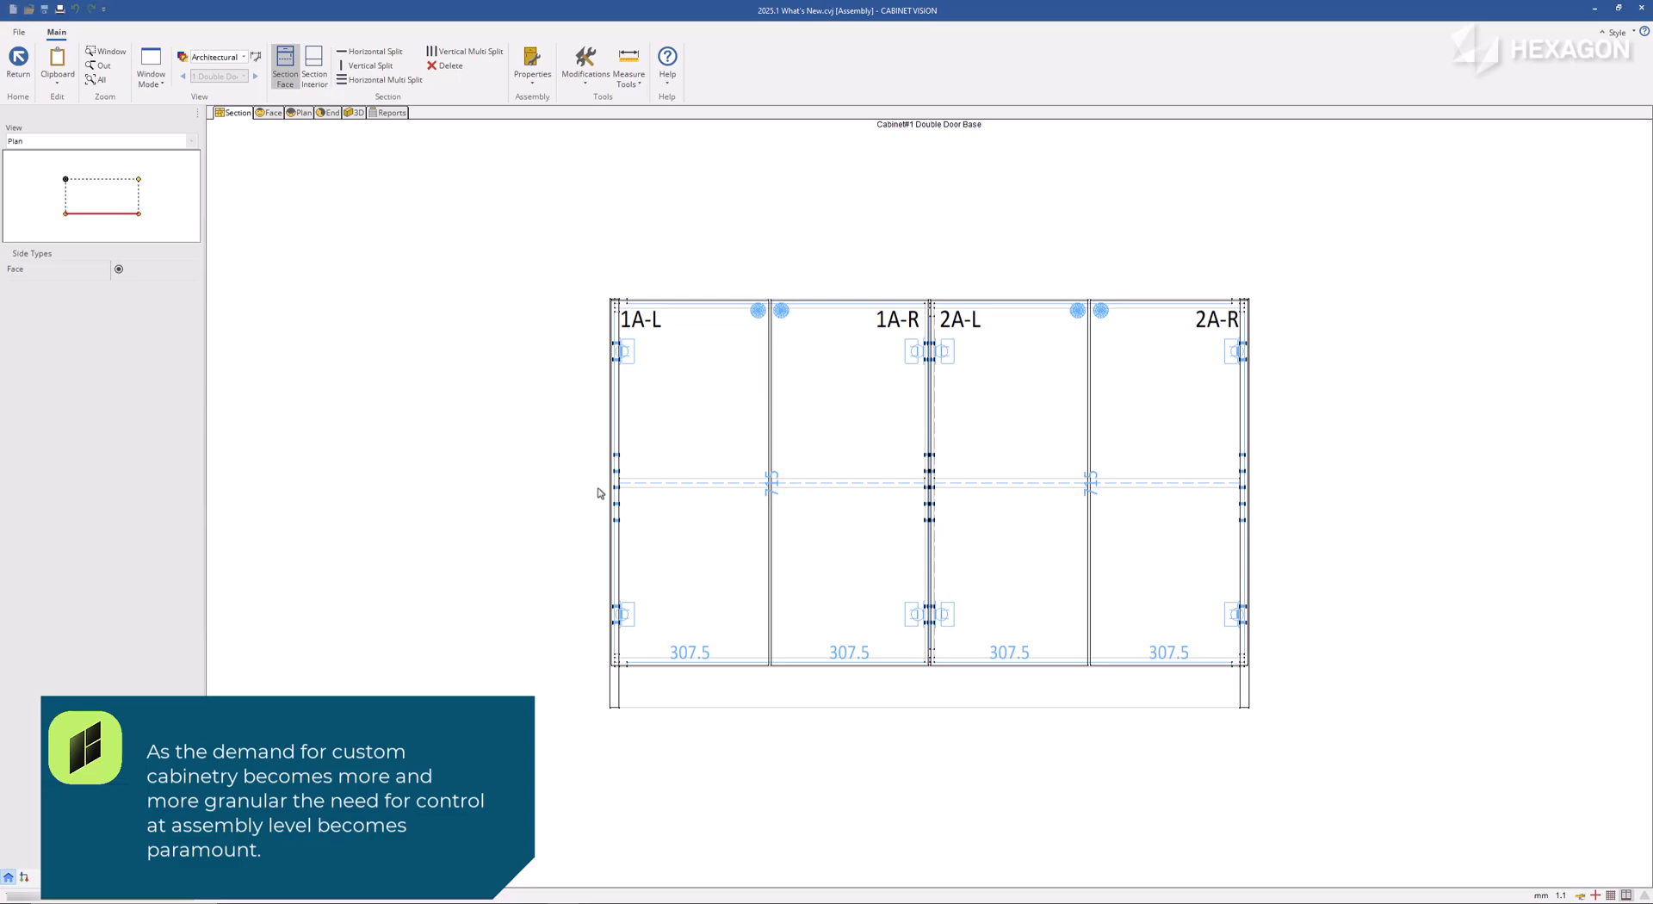
{"action": "key", "text": "Delete"}
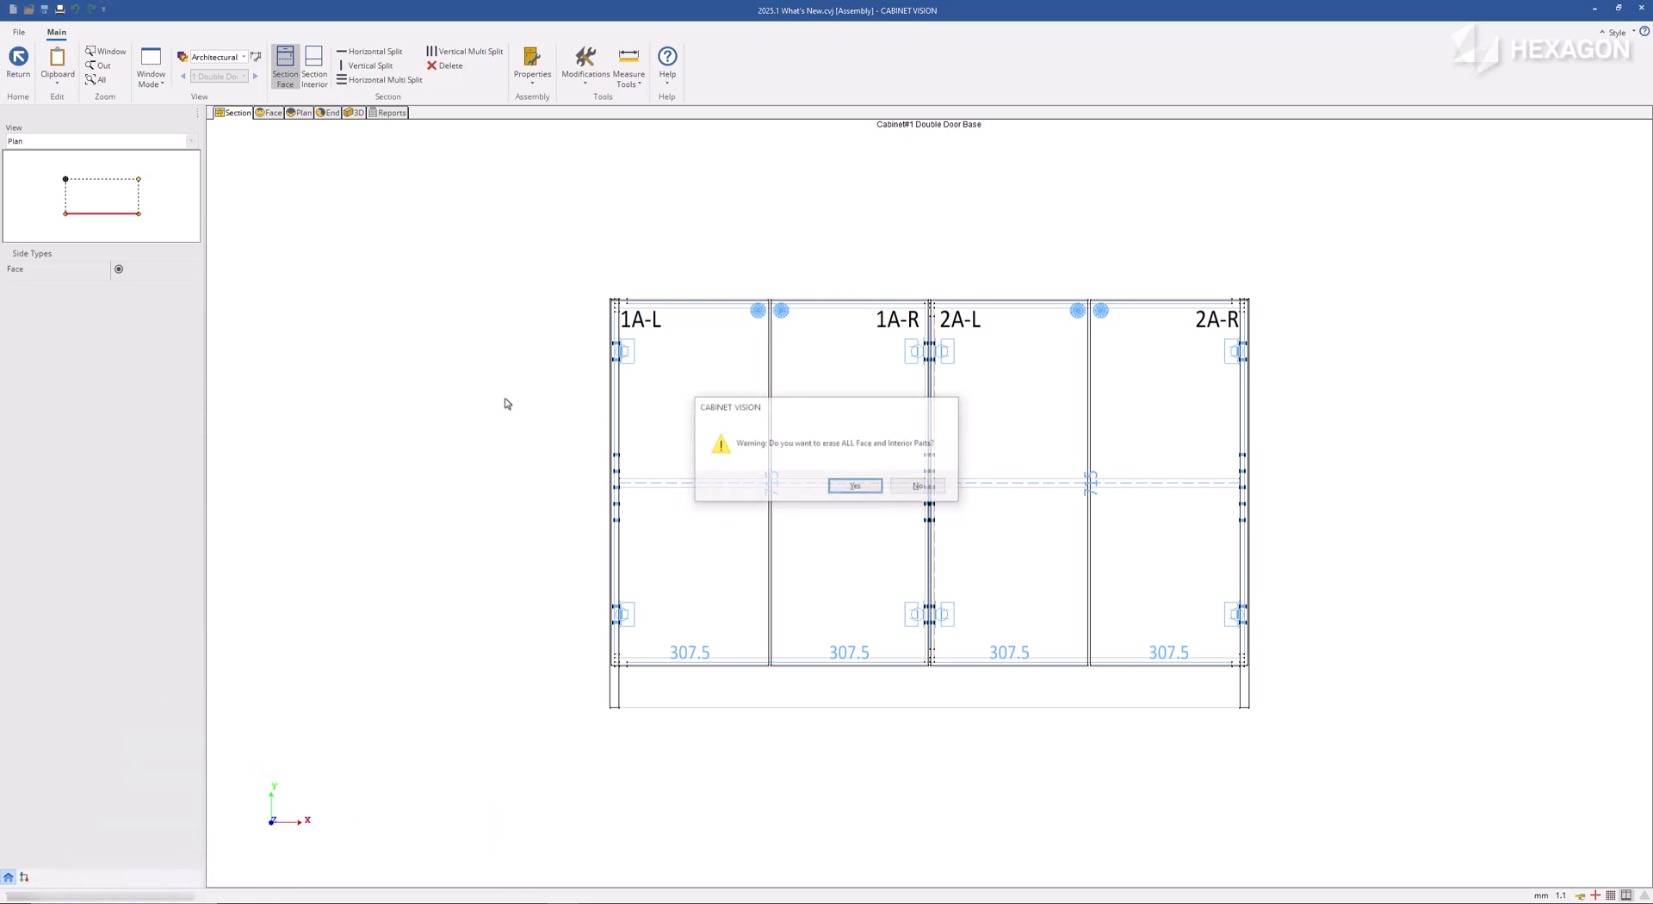
{"action": "key", "text": "Return"}
View the empty carcass in 3D with wood textures from above, then switch to the Section editor.
{"action": "left_click", "coordinate": [355, 115]}
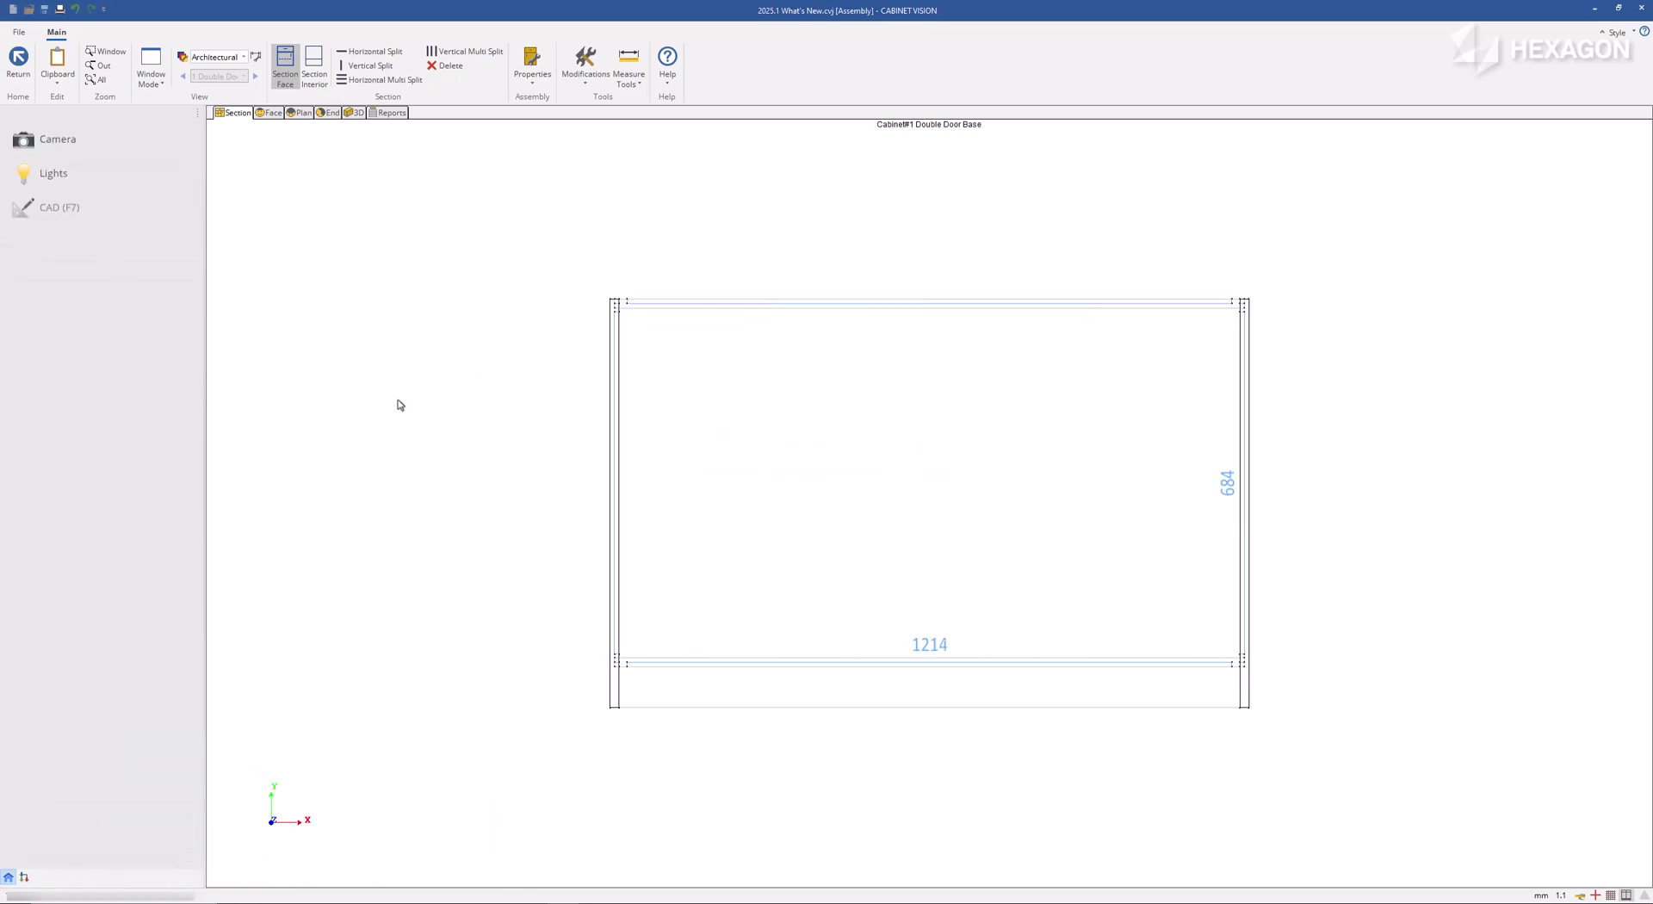
{"action": "left_click_drag", "start_coordinate": [395, 388], "coordinate": [659, 473]}
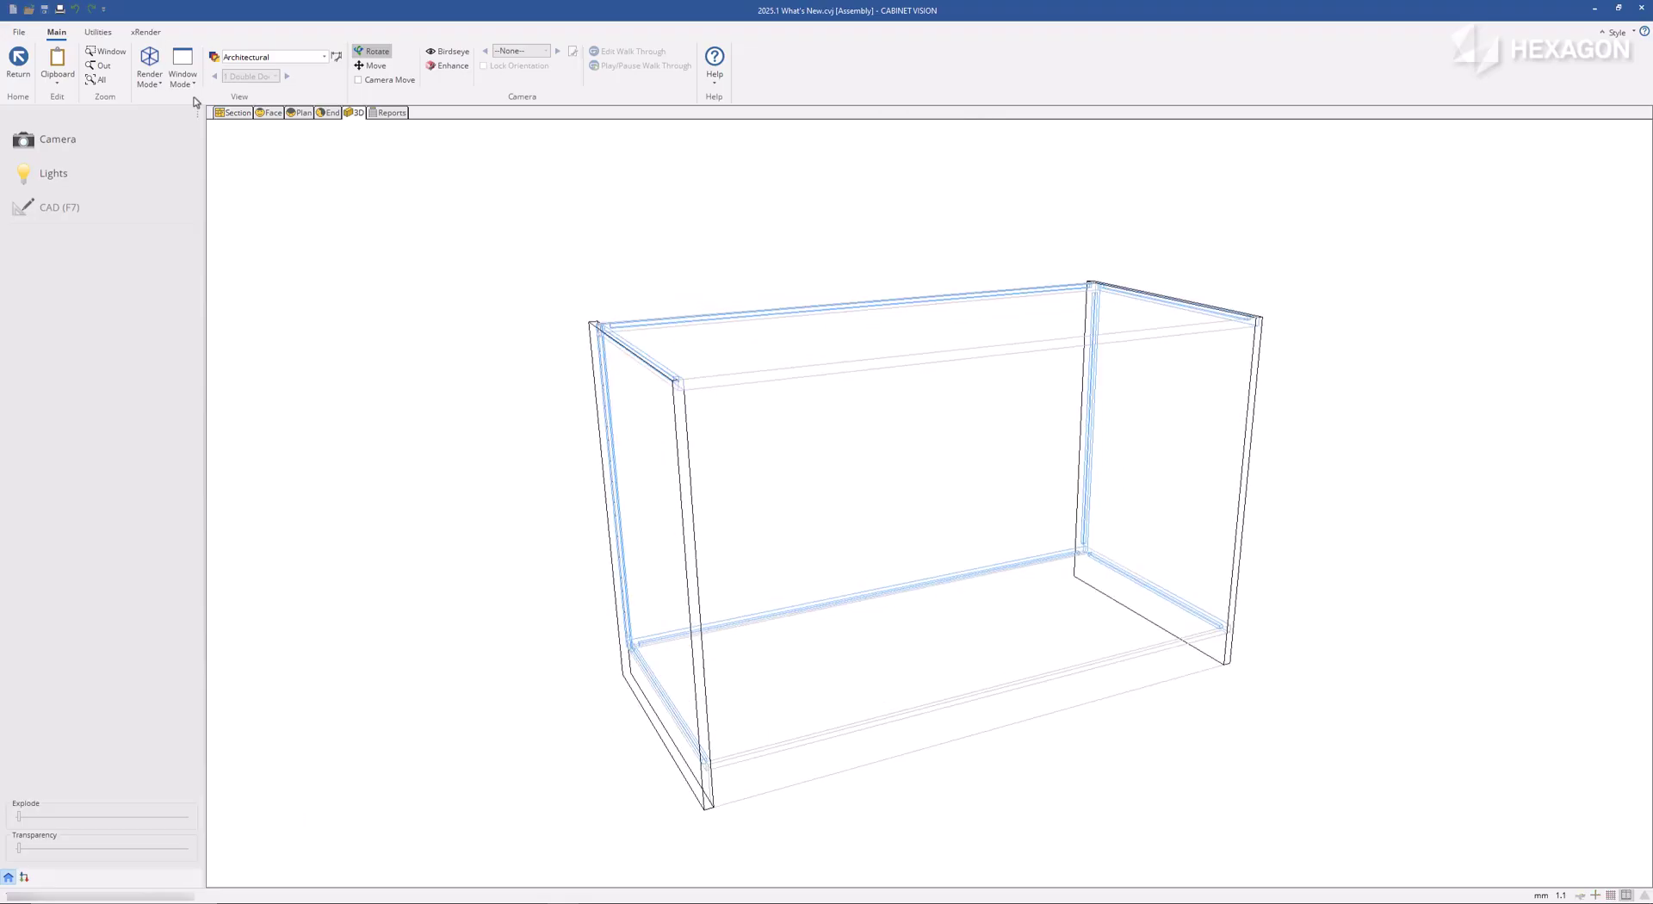
{"action": "left_click", "coordinate": [150, 69]}
{"action": "left_click", "coordinate": [189, 163]}
{"action": "left_click_drag", "start_coordinate": [428, 343], "coordinate": [215, 332]}
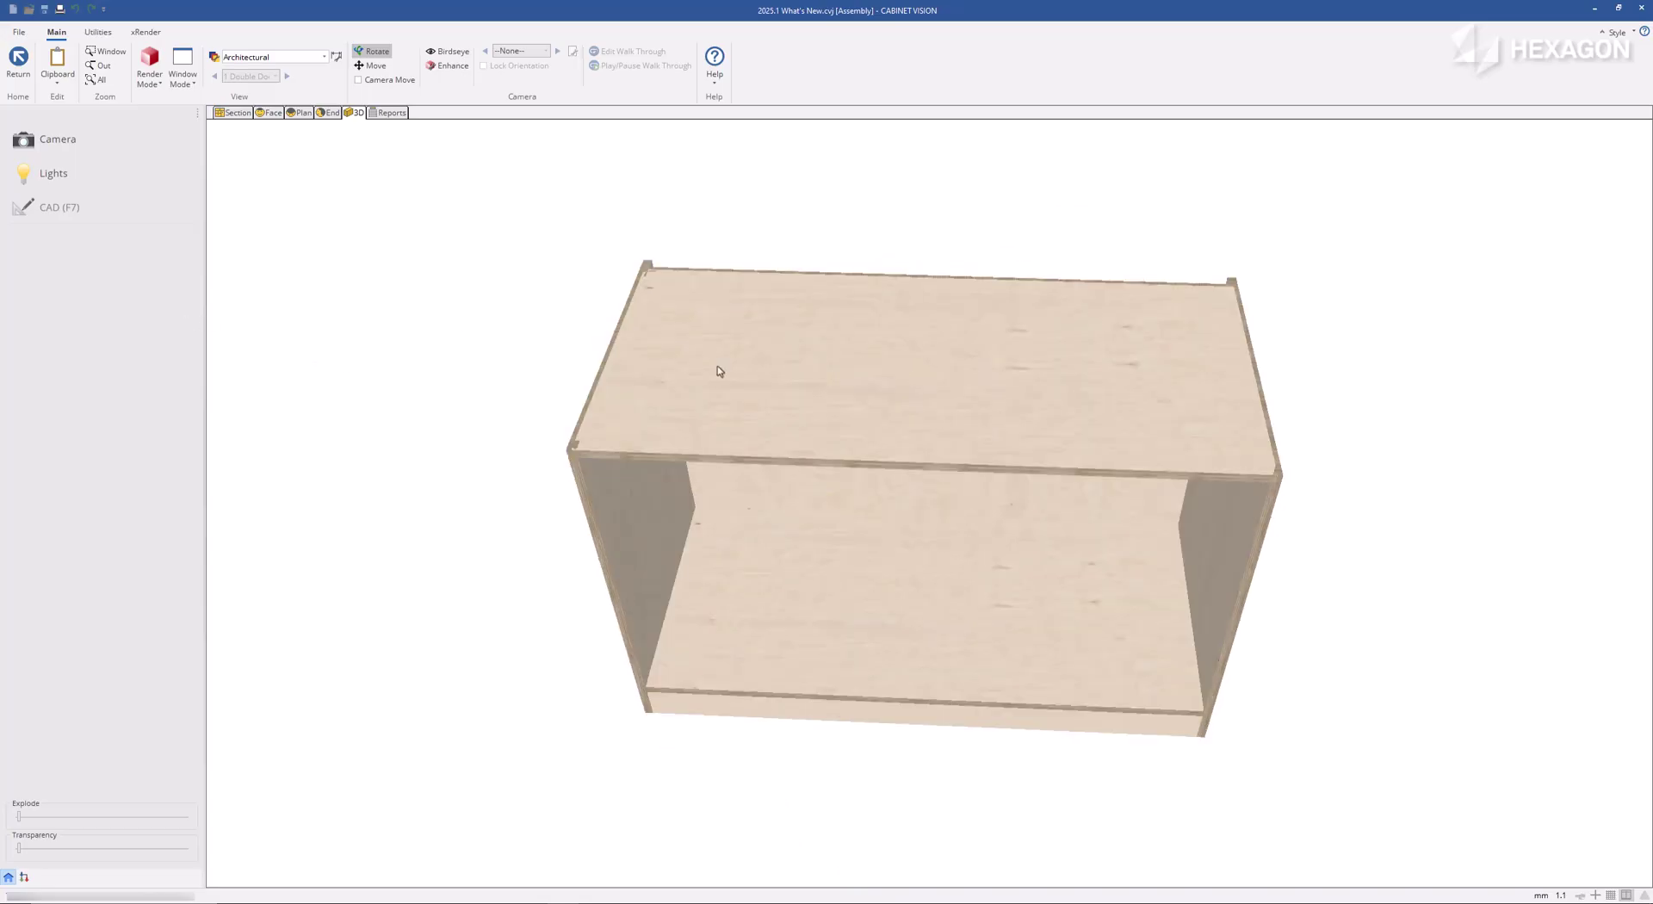
{"action": "left_click_drag", "start_coordinate": [978, 425], "coordinate": [506, 146]}
{"action": "left_click", "coordinate": [240, 115]}
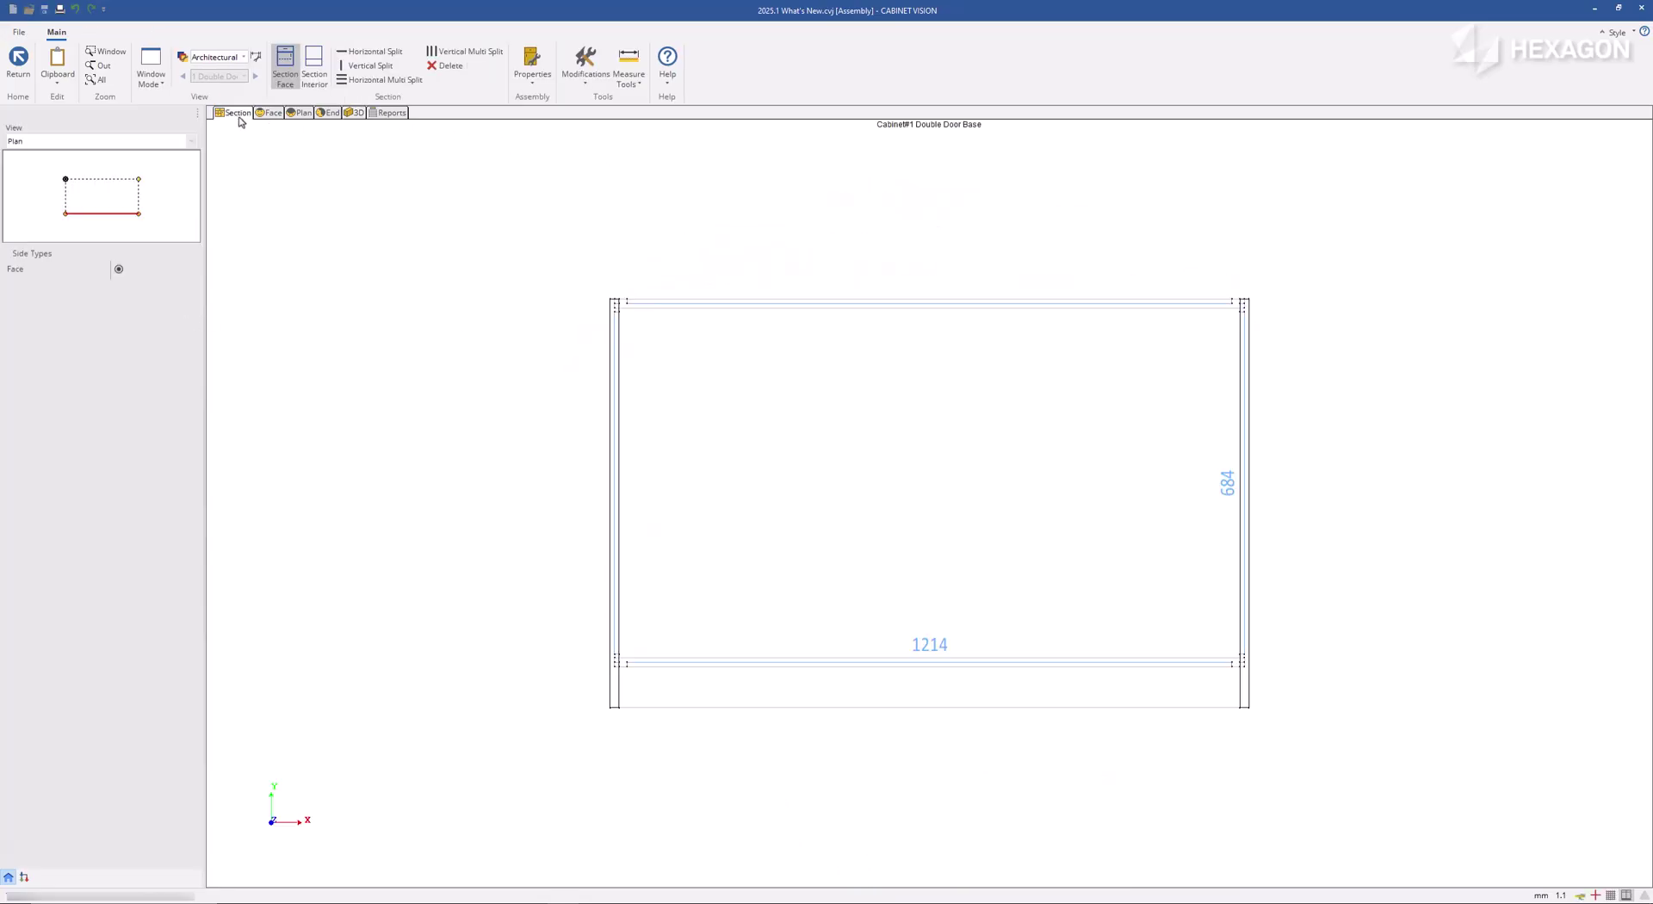
{"action": "left_click", "coordinate": [552, 83]}
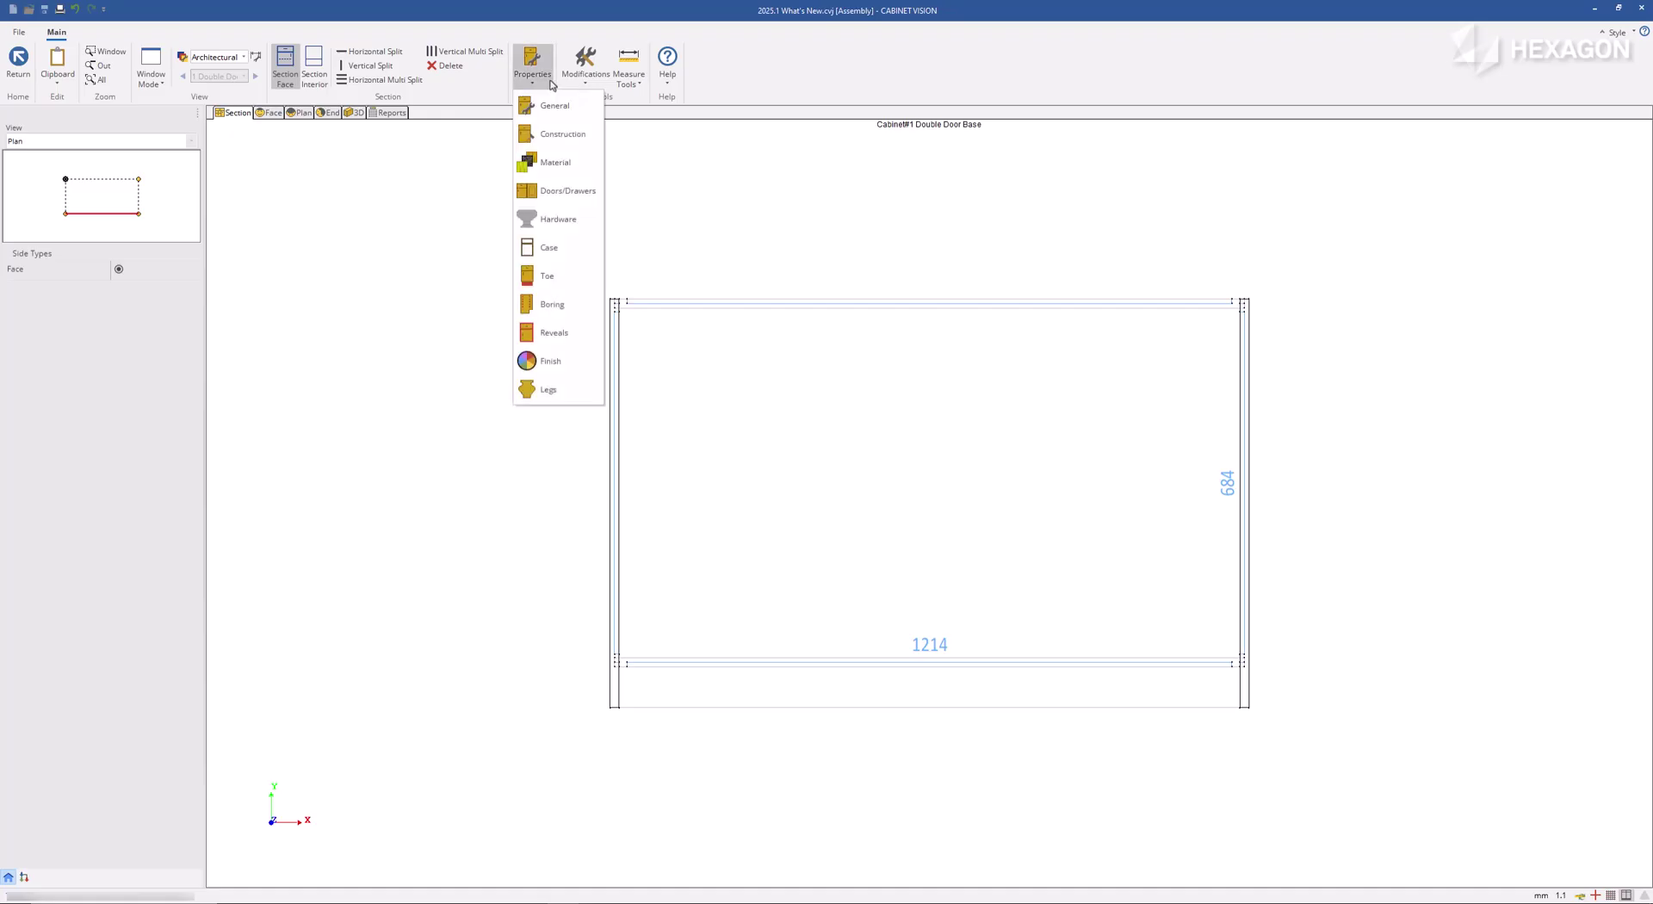
Open the construction properties and modify the Office_Blind_Dado construction for this assembly only.
{"action": "left_click", "coordinate": [541, 137]}
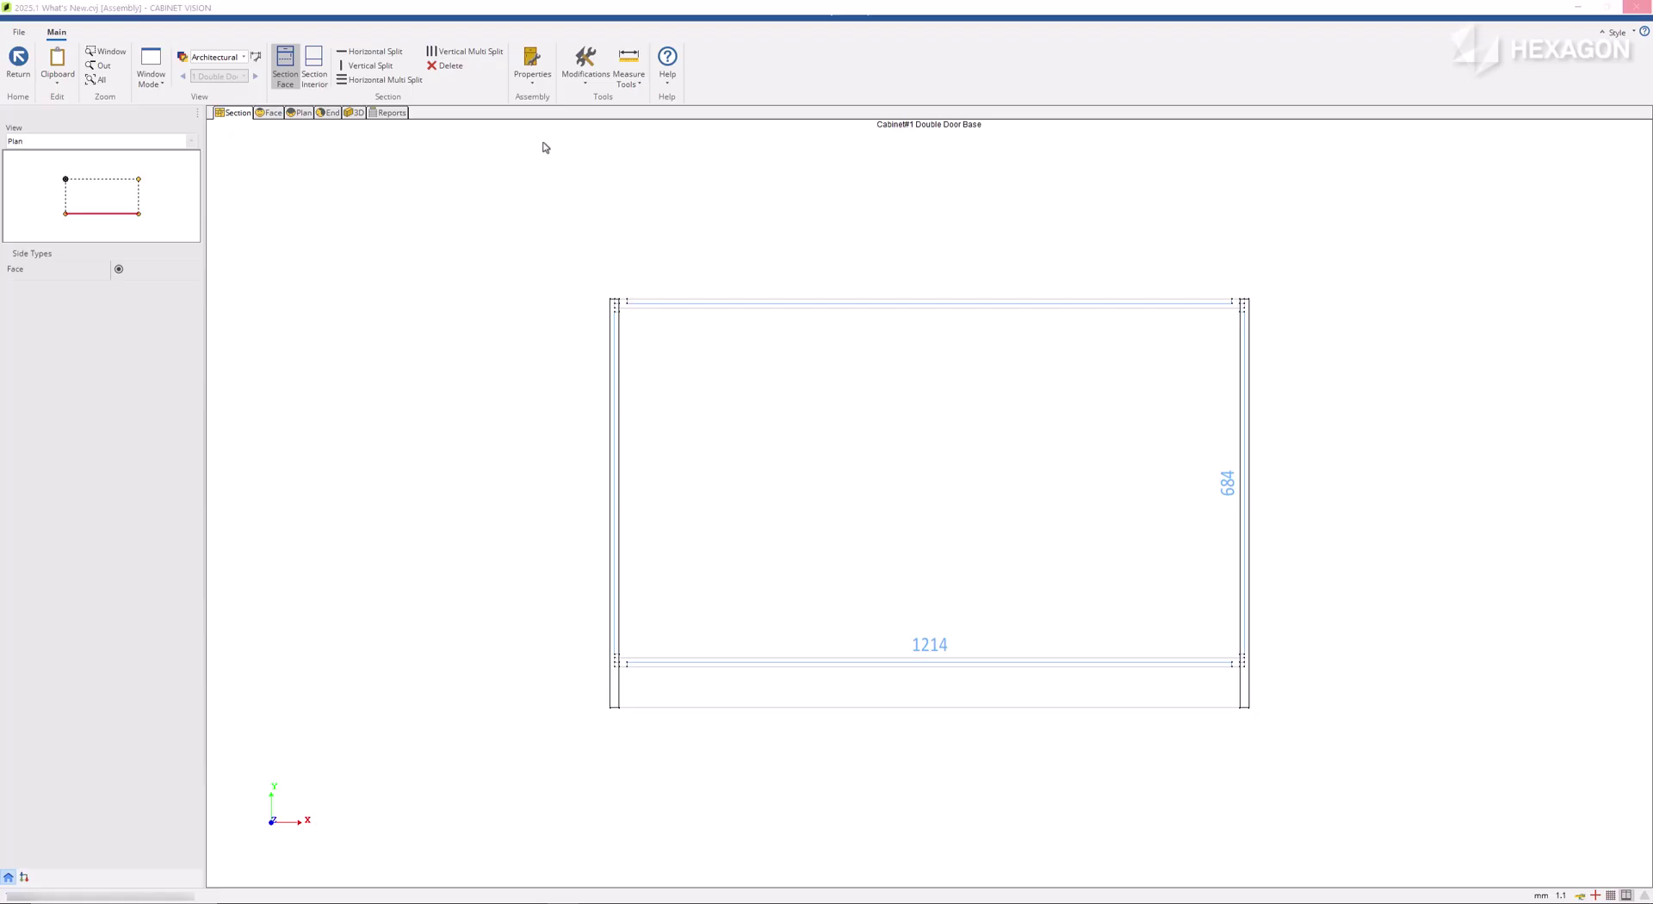
{"action": "left_click_drag", "start_coordinate": [742, 307], "coordinate": [436, 277]}
{"action": "left_click", "coordinate": [590, 345]}
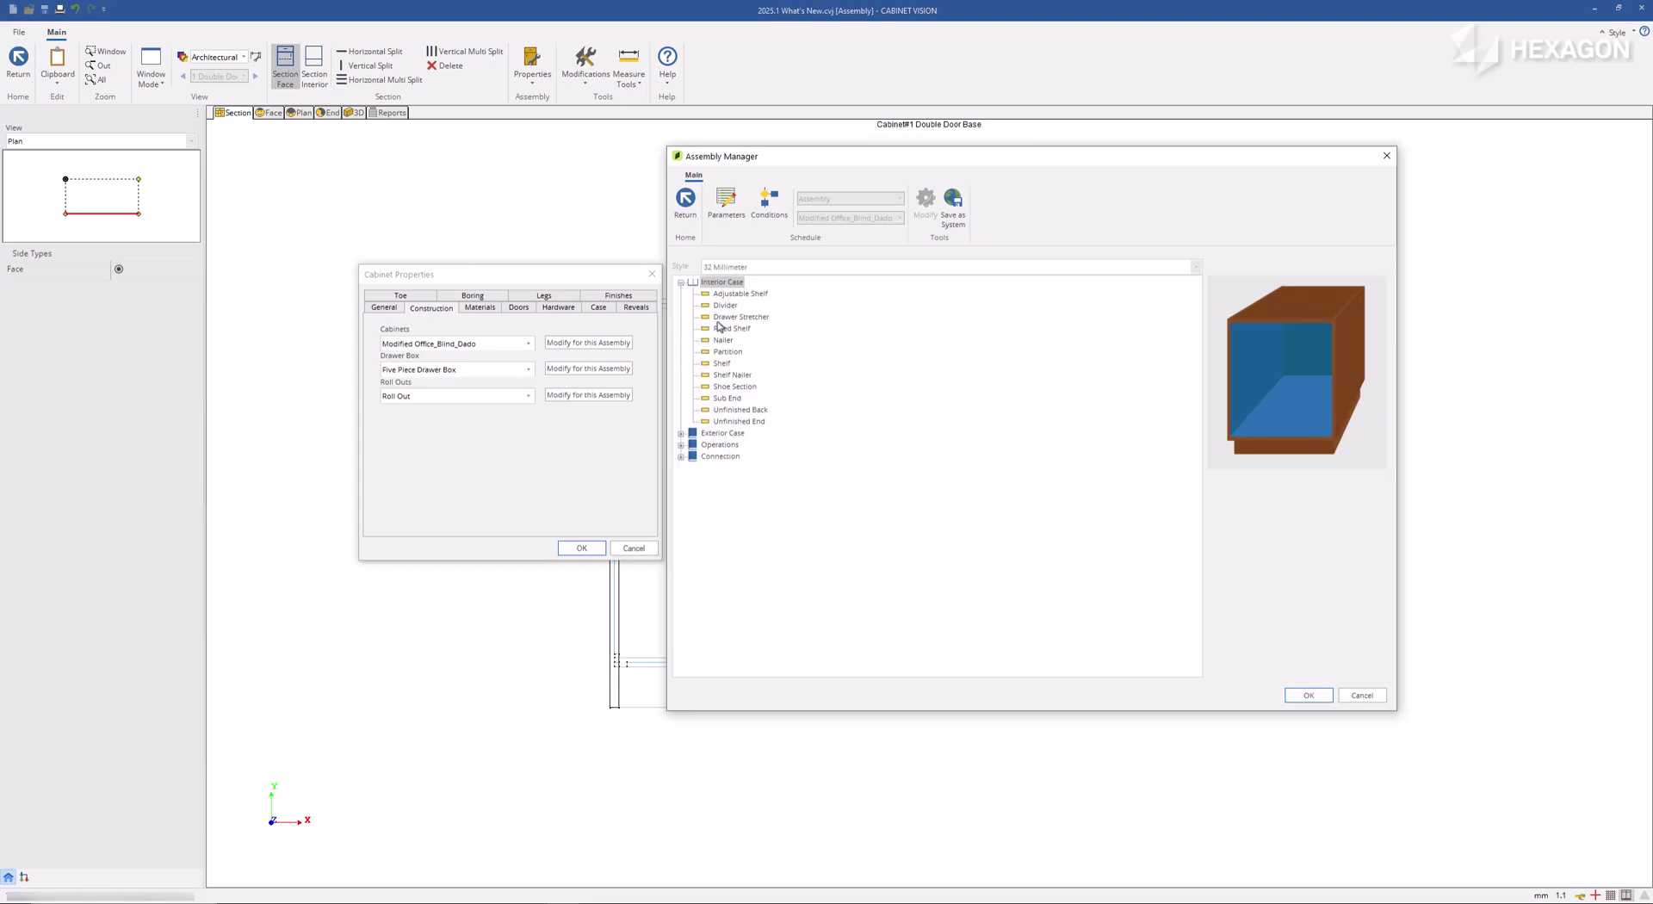
Leave the Unfinished Back out of the construction and set its spacing to 0.
{"action": "left_click", "coordinate": [724, 410]}
{"action": "double_click", "coordinate": [723, 410]}
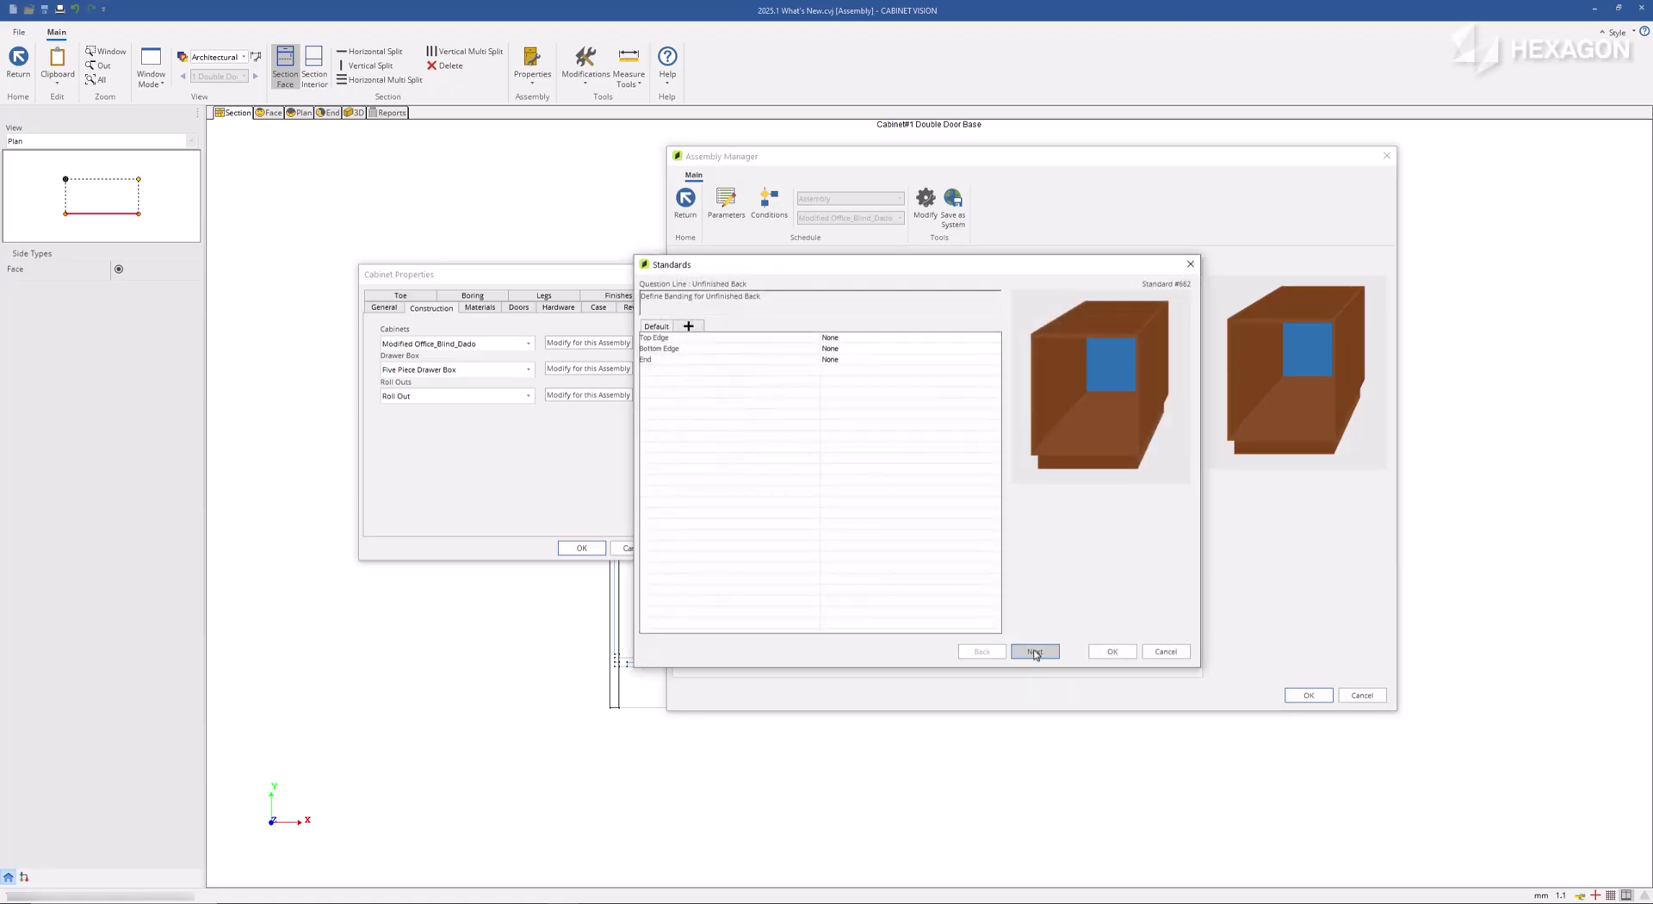
{"action": "left_click", "coordinate": [1034, 651]}
{"action": "left_click", "coordinate": [660, 353]}
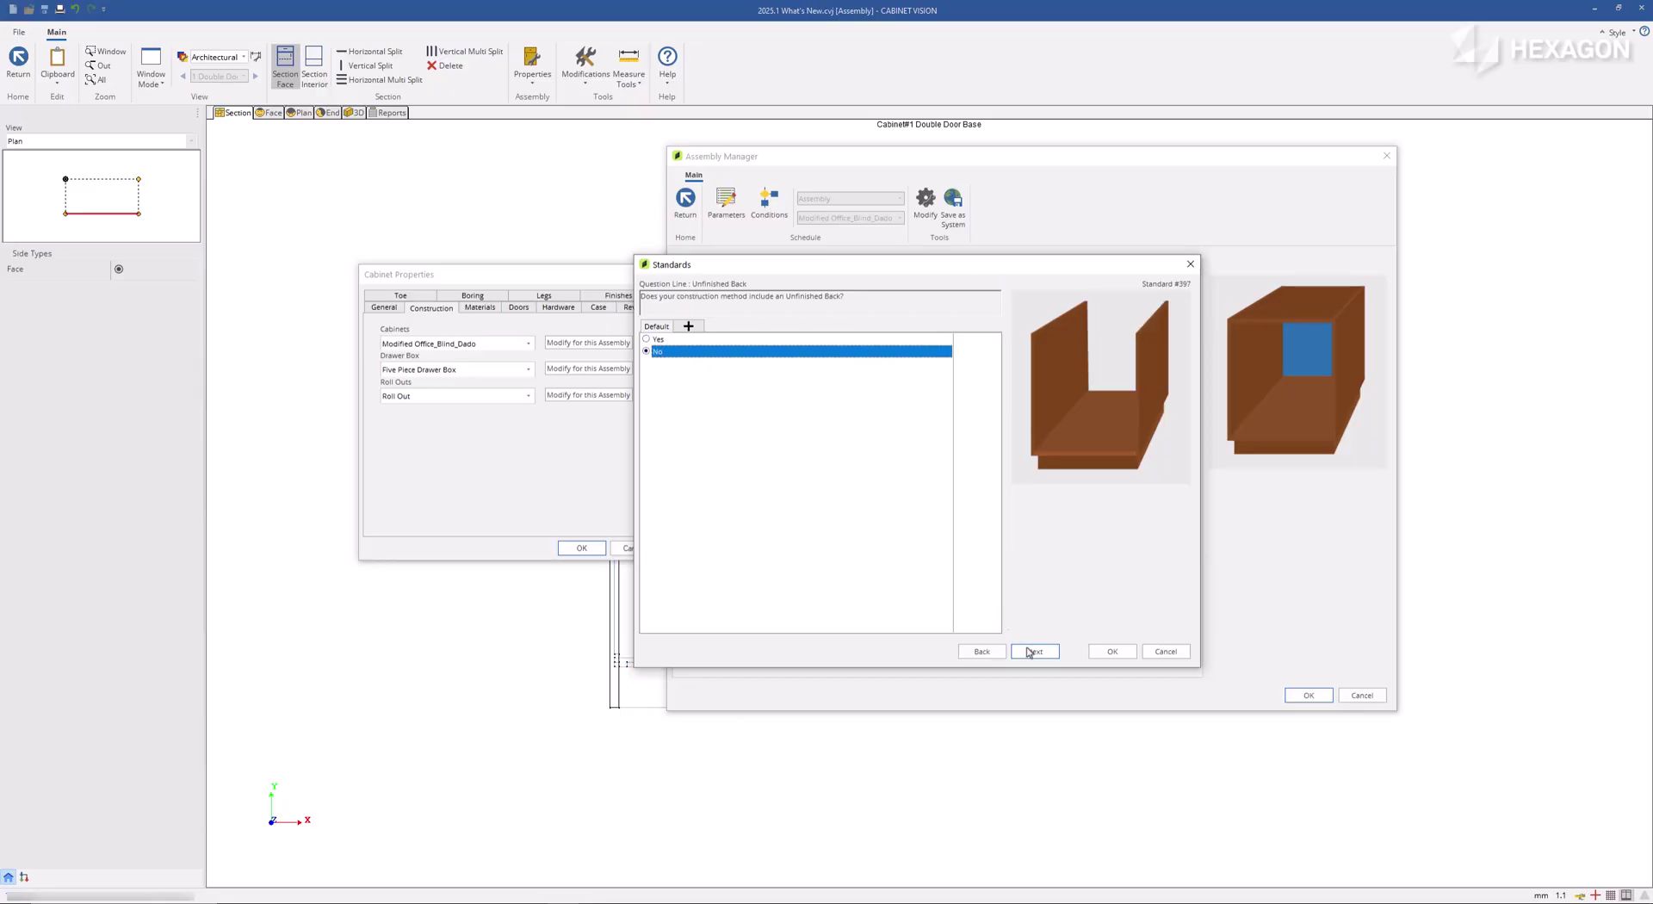
{"action": "left_click", "coordinate": [1032, 651]}
{"action": "double_click", "coordinate": [964, 363]}
{"action": "type", "text": "0"}
{"action": "left_click", "coordinate": [1111, 652]}
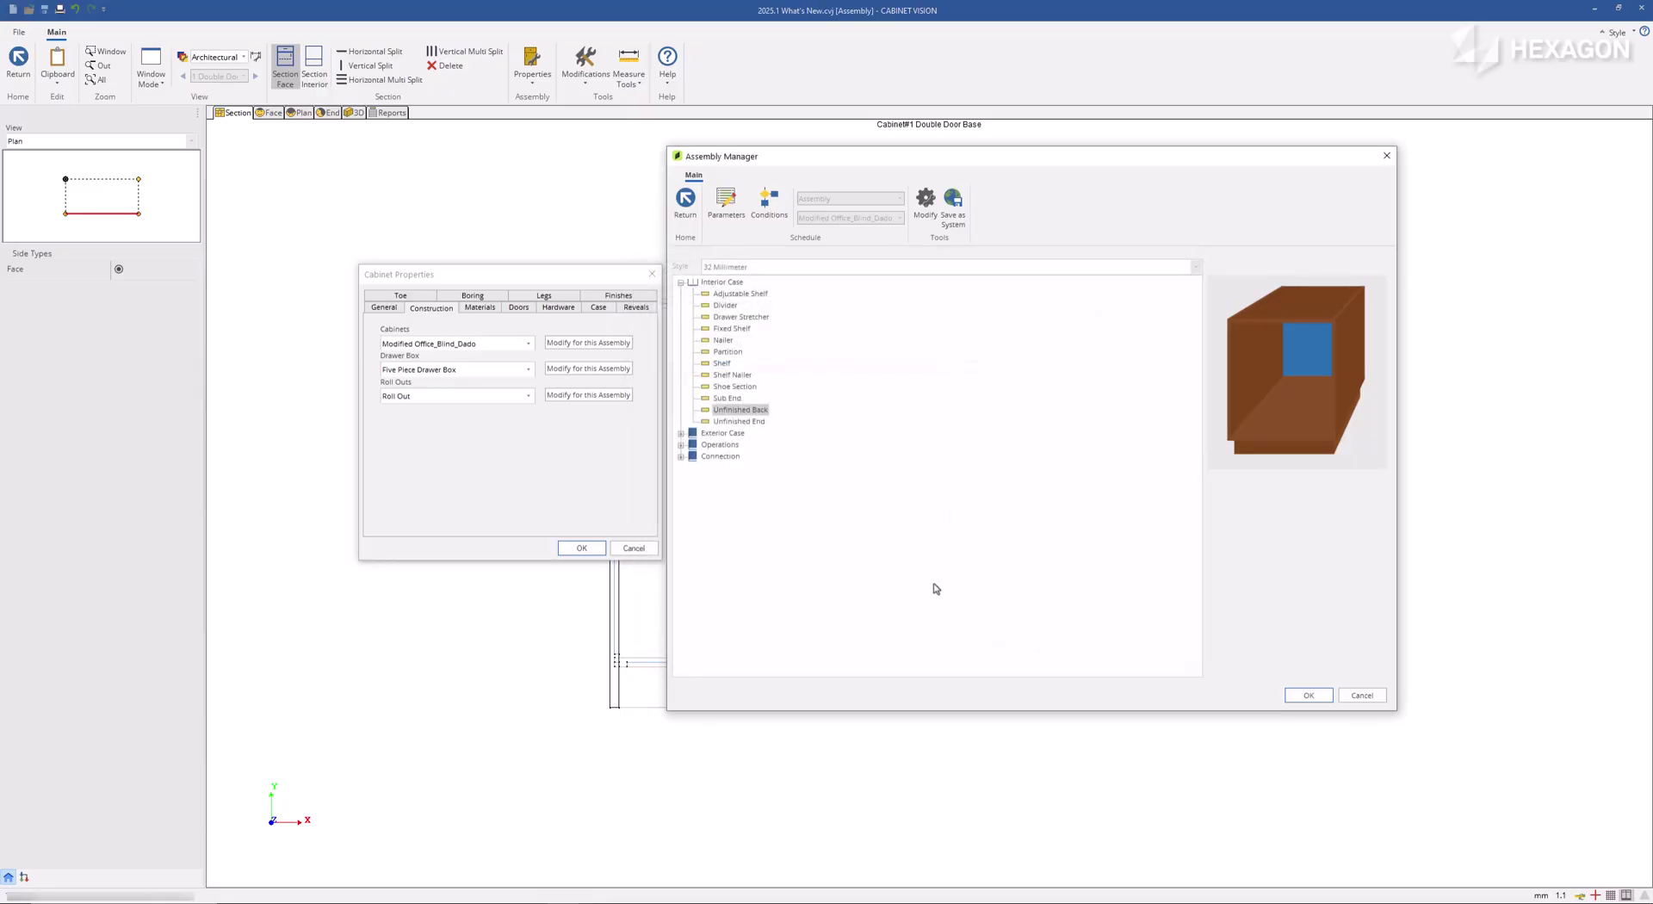
Give the Exterior Case Deck vertical grain.
{"action": "left_click", "coordinate": [680, 282]}
{"action": "left_click", "coordinate": [680, 293]}
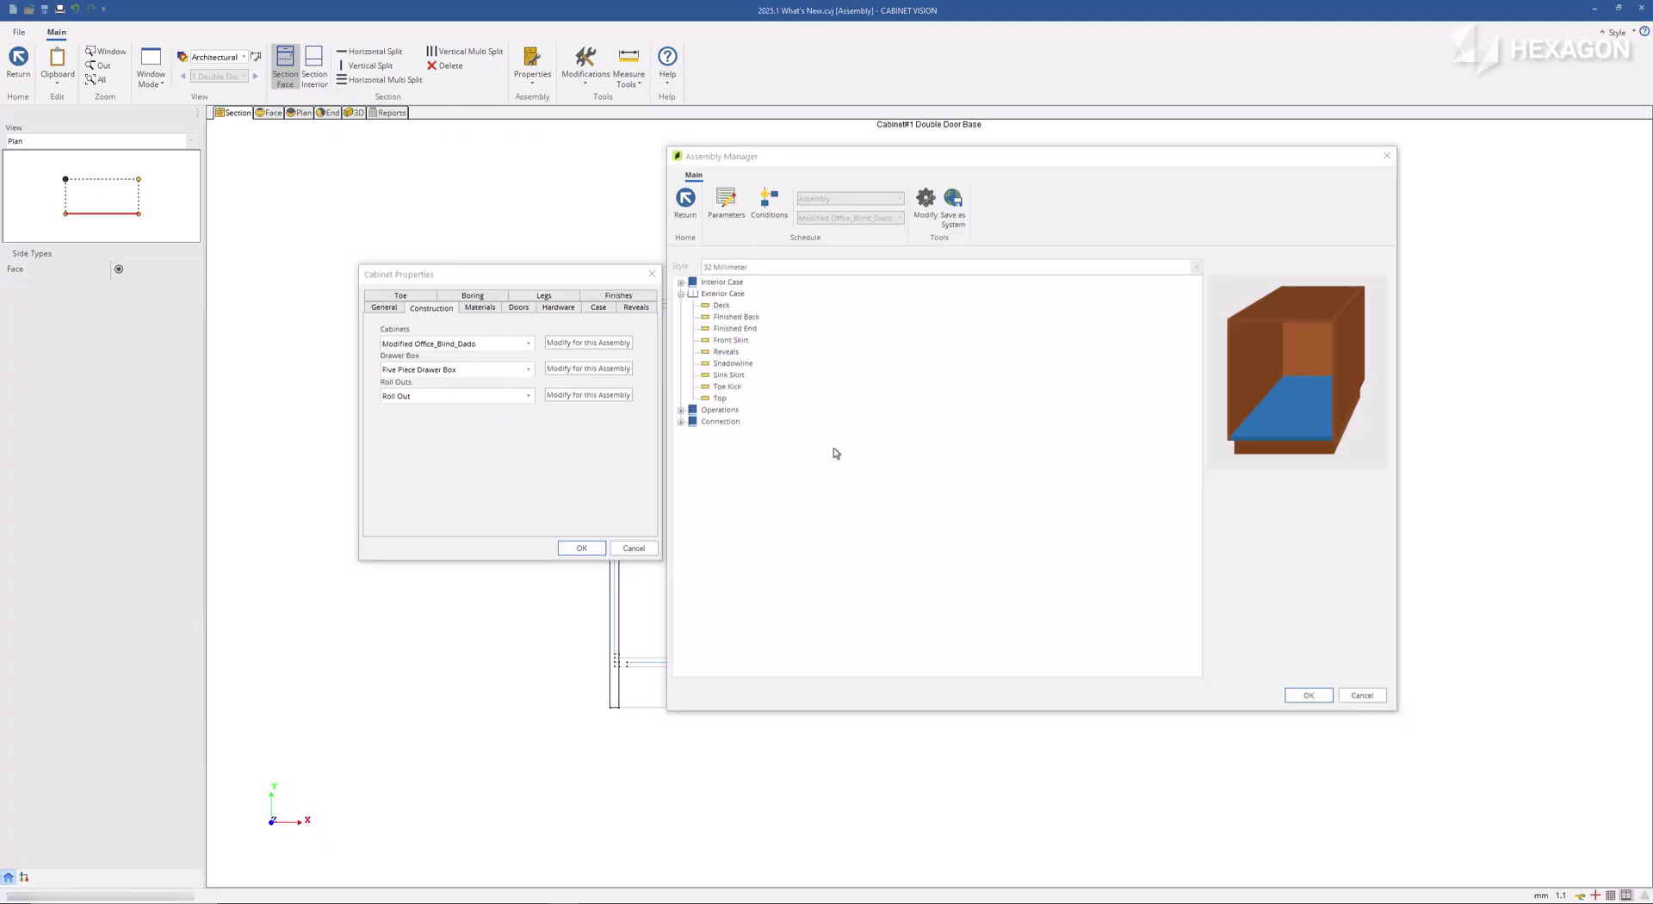
{"action": "left_click", "coordinate": [1029, 651]}
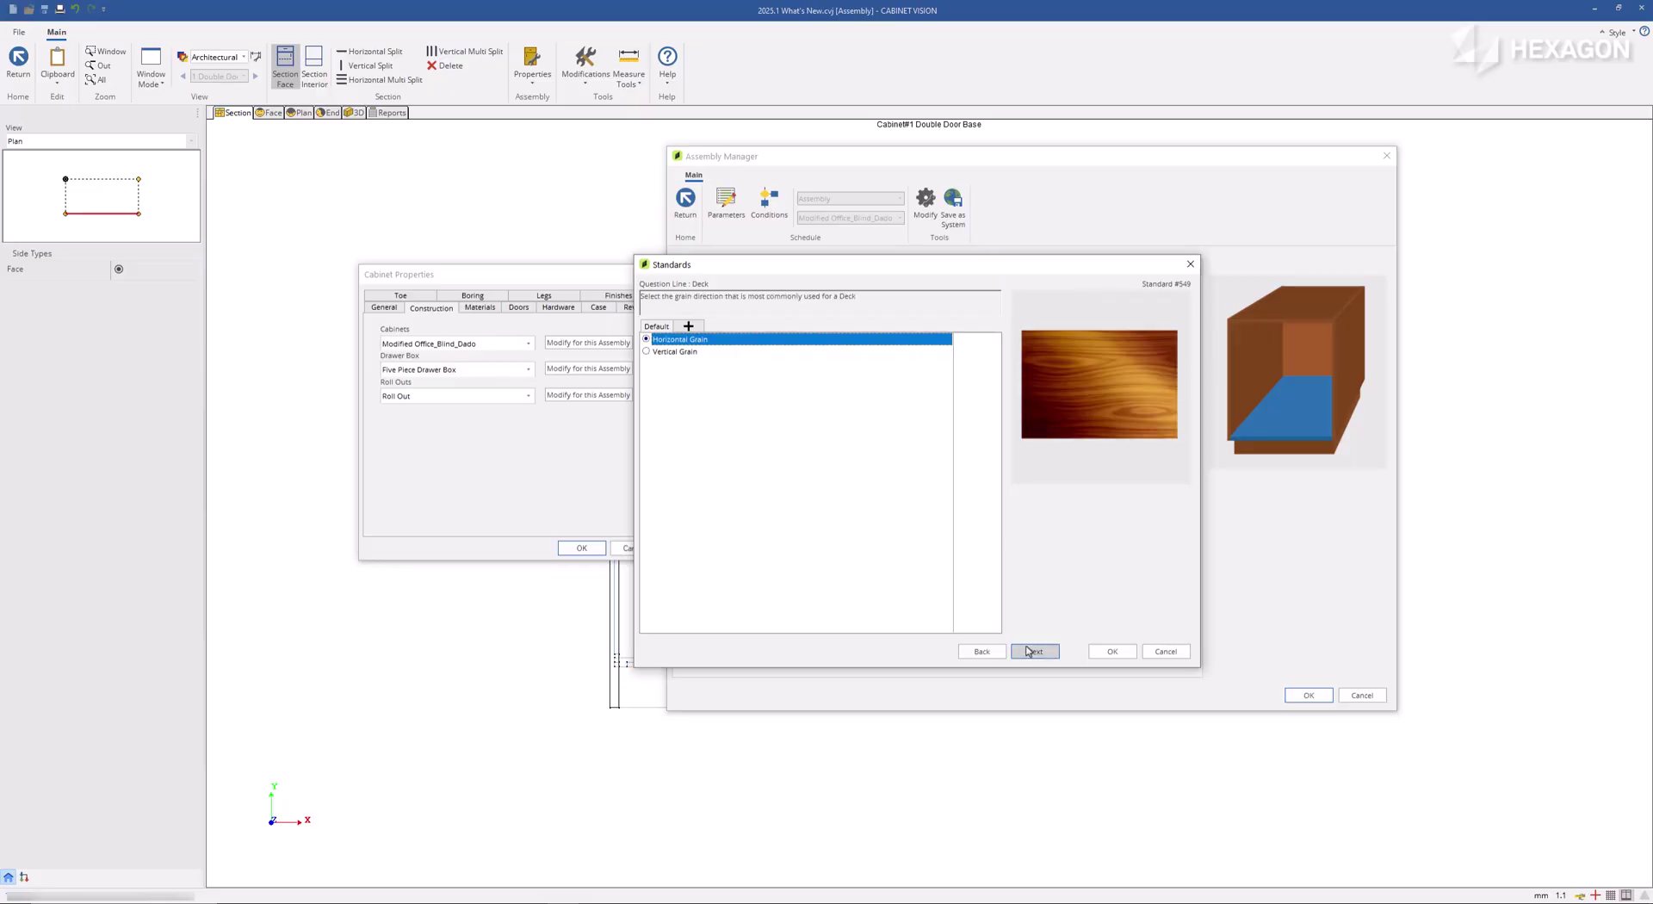
{"action": "left_click", "coordinate": [691, 351]}
{"action": "left_click", "coordinate": [1108, 652]}
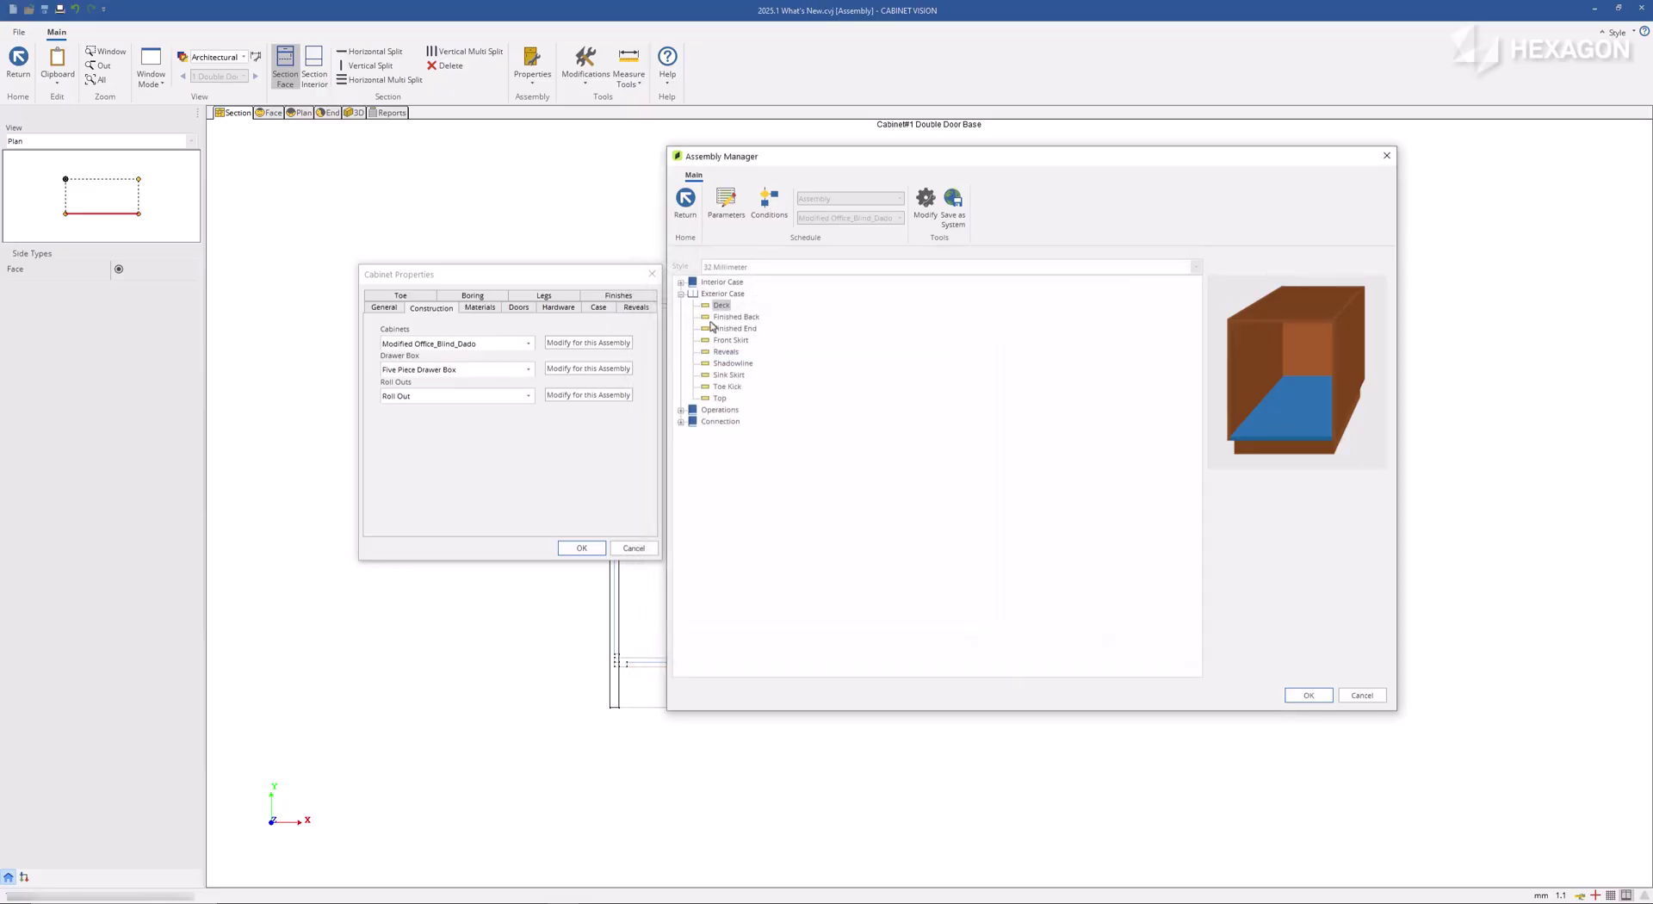
Give the Finished Ends horizontal grain and confirm the toe kick standards.
{"action": "left_click", "coordinate": [730, 330]}
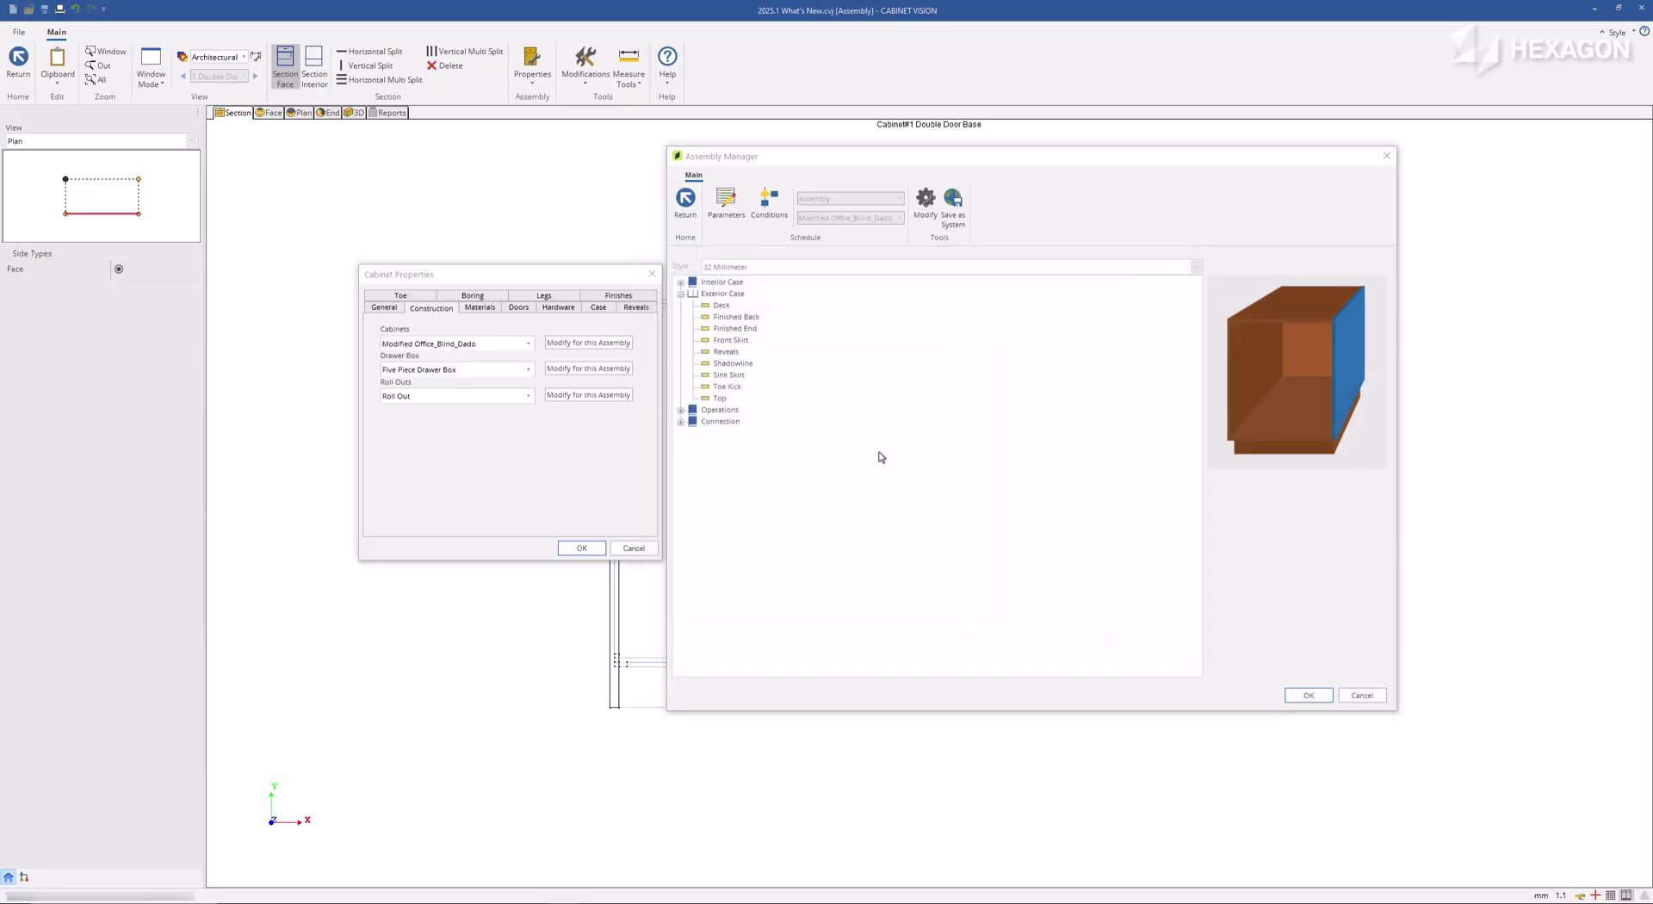
{"action": "left_click", "coordinate": [1033, 652]}
{"action": "left_click", "coordinate": [652, 353]}
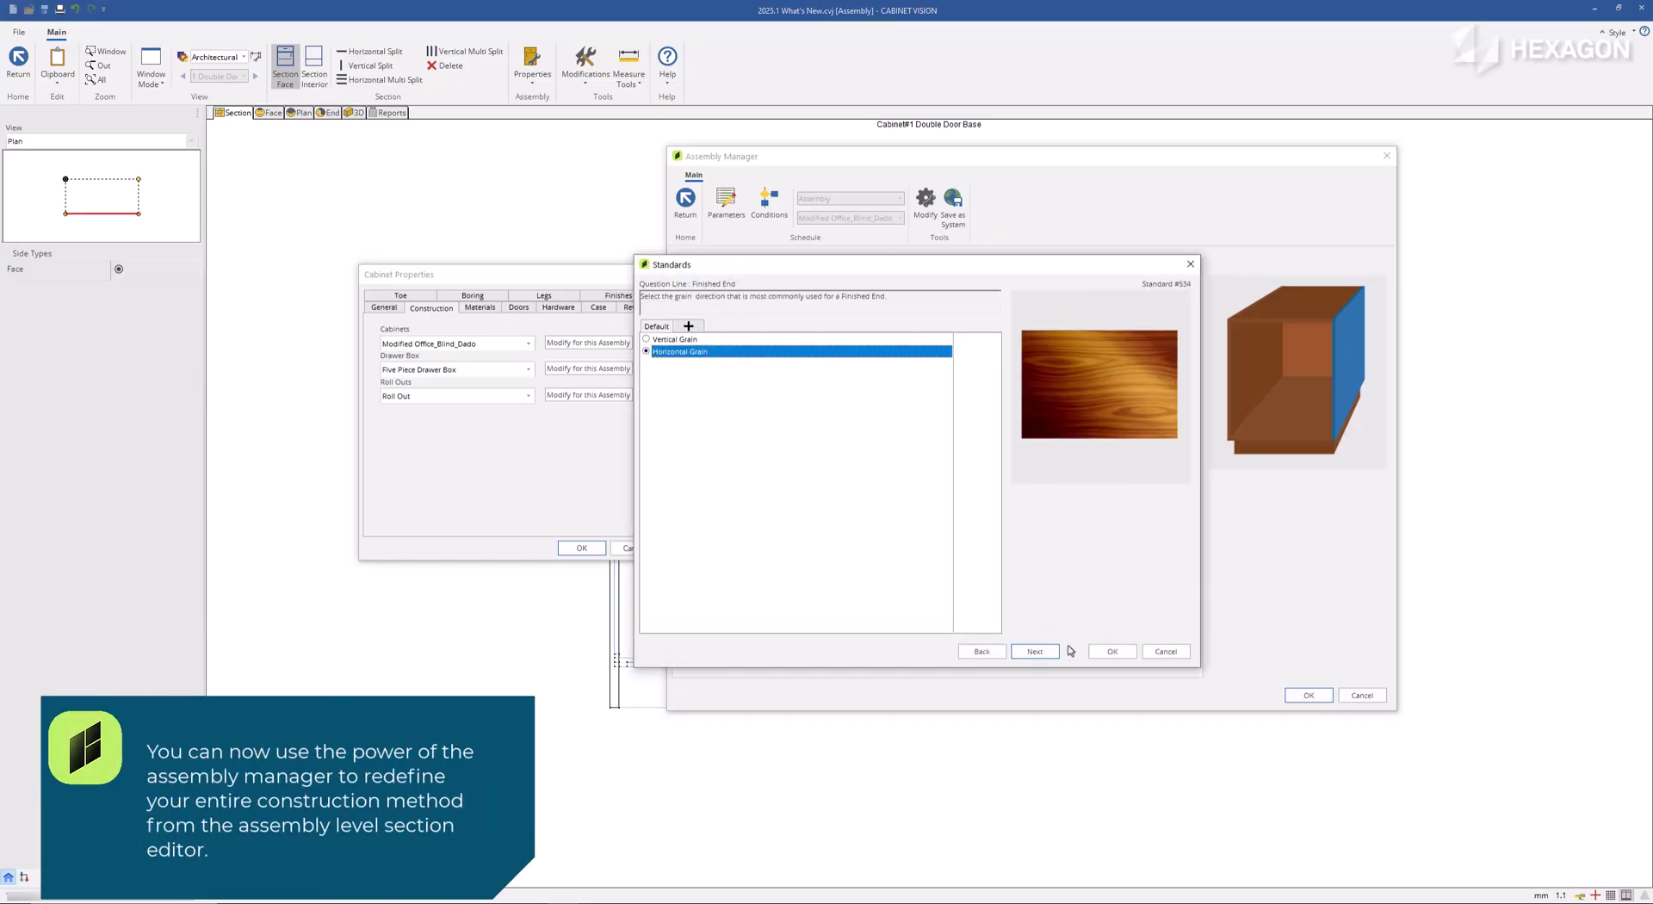
{"action": "left_click", "coordinate": [1112, 651]}
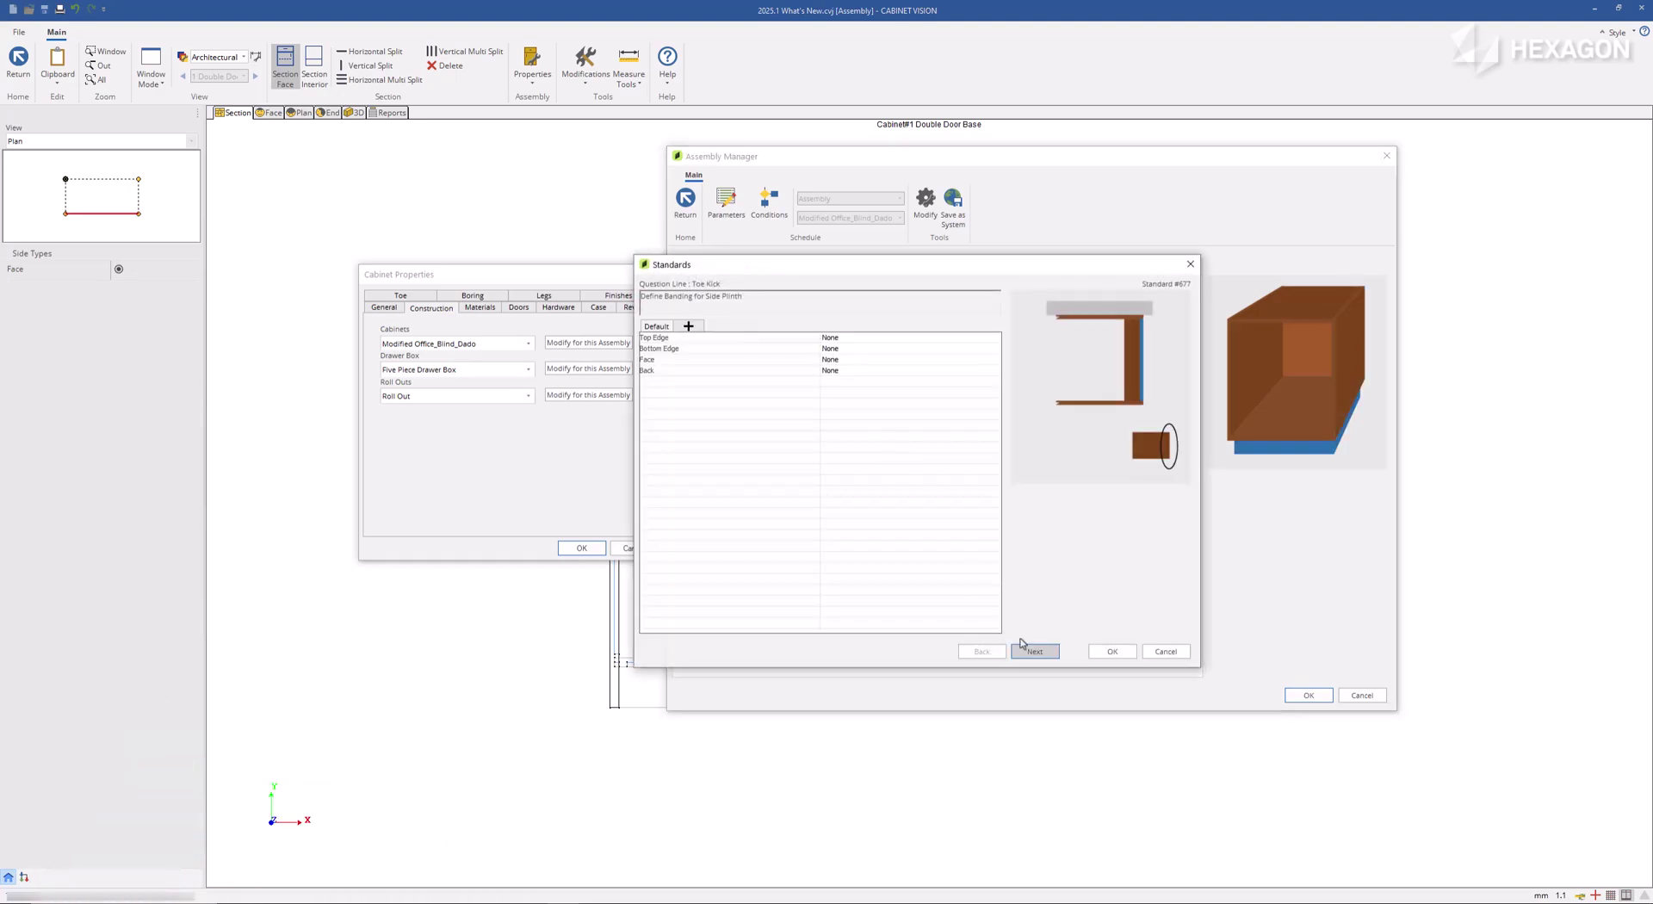
{"action": "left_click", "coordinate": [1034, 652]}
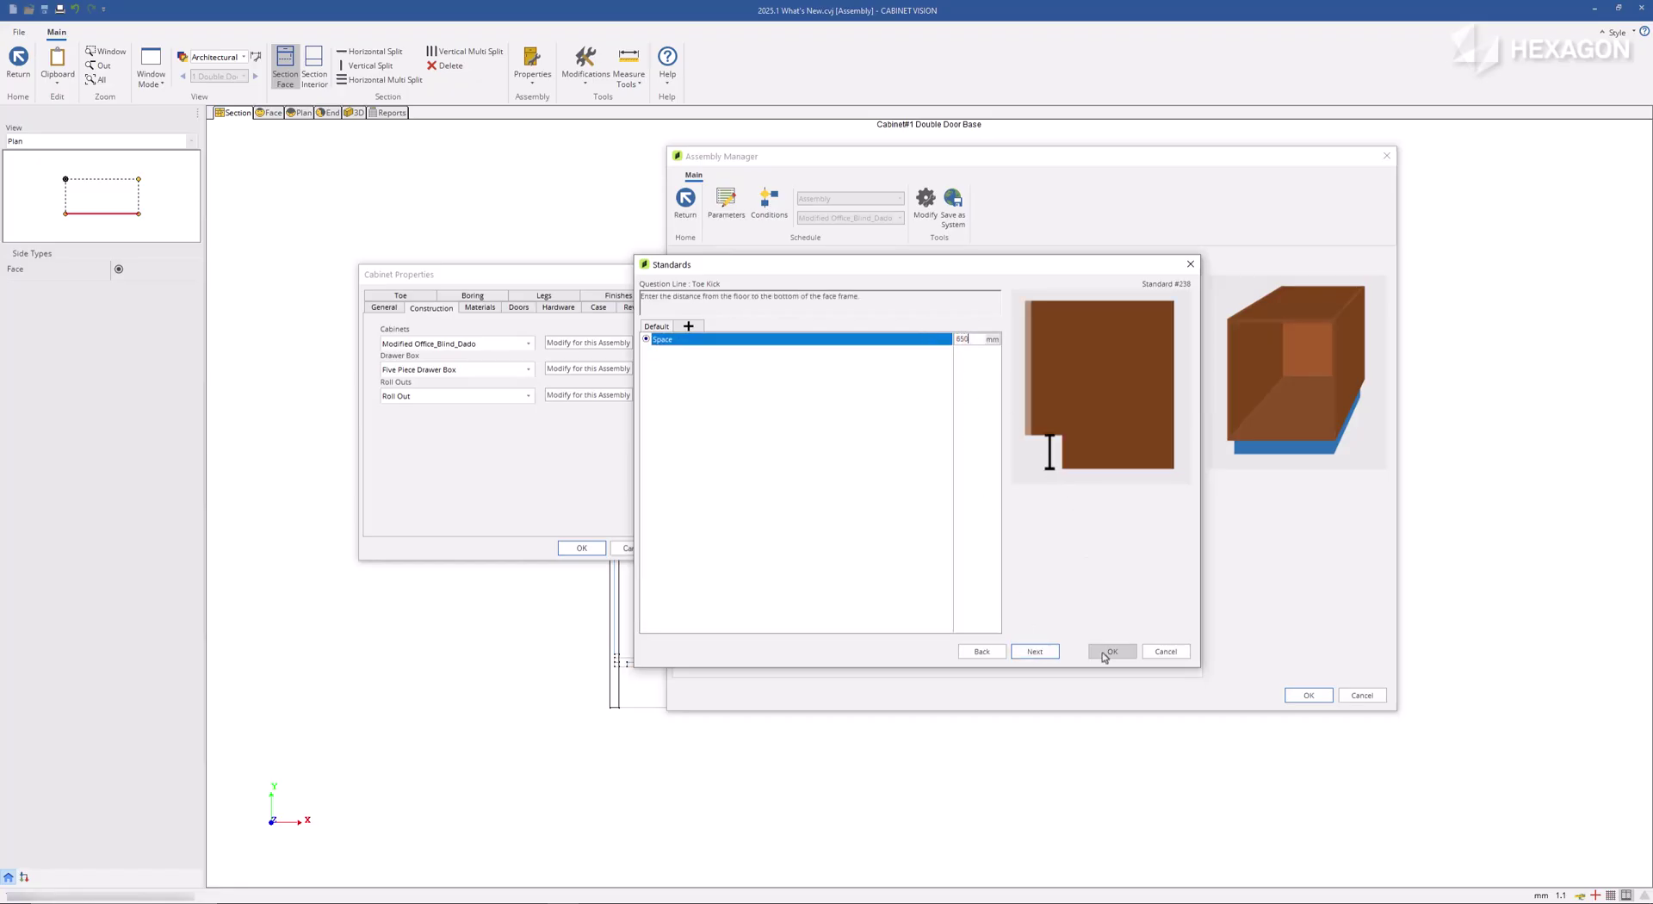
{"action": "left_click", "coordinate": [1110, 652]}
Give the Exterior Case Top vertical grain.
{"action": "double_click", "coordinate": [720, 399]}
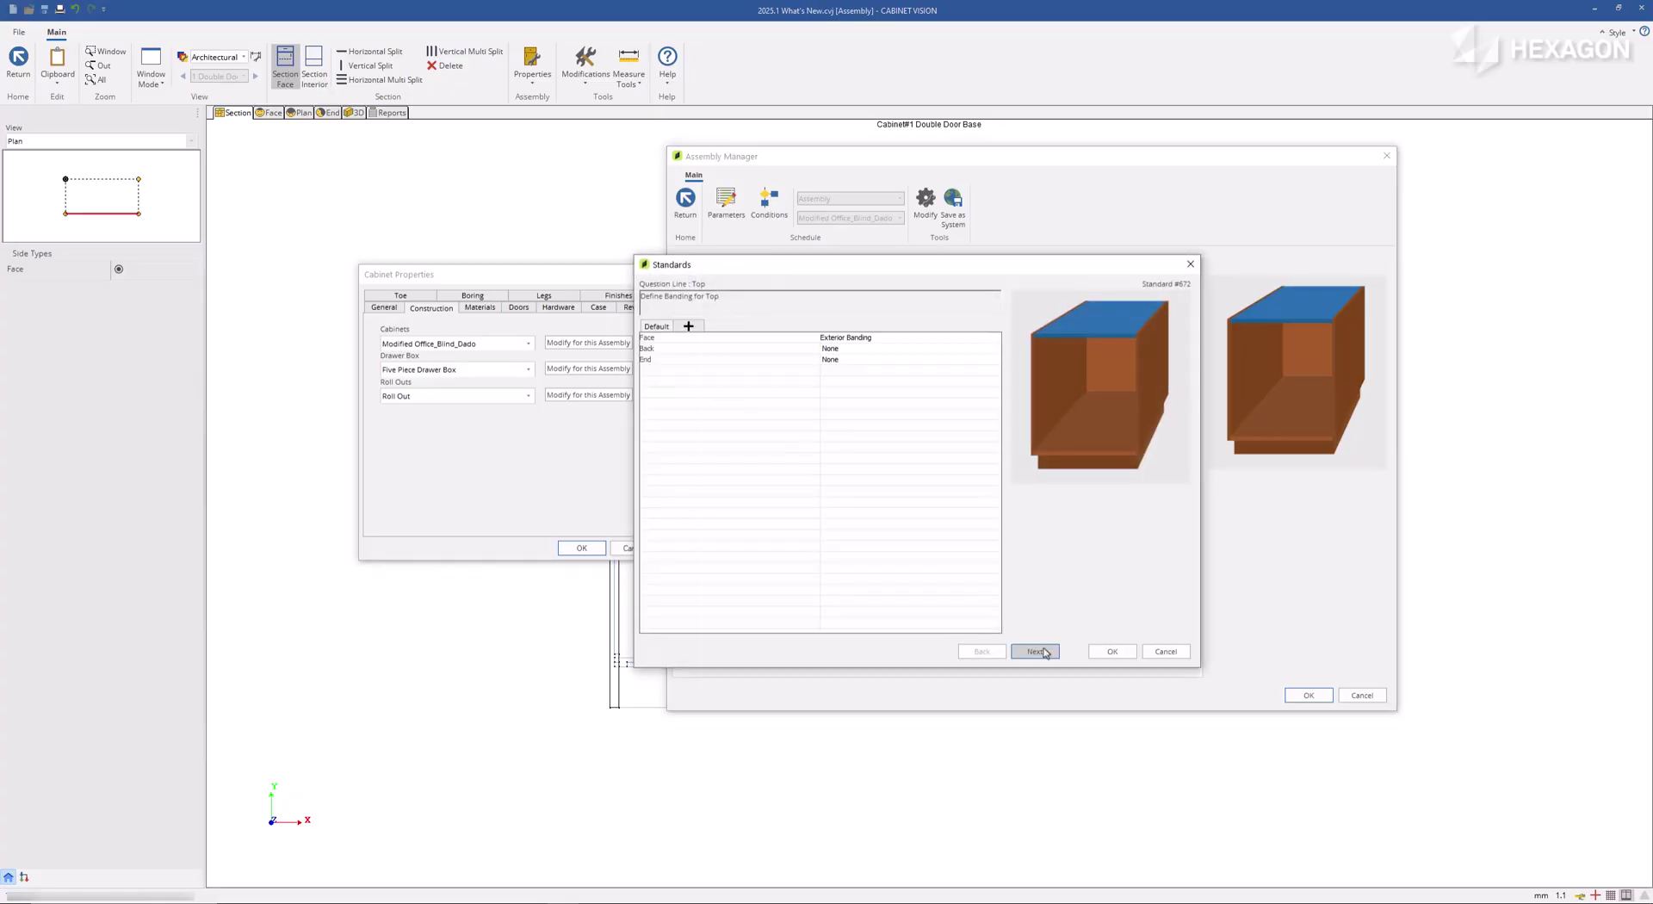
{"action": "left_click", "coordinate": [1041, 652]}
{"action": "left_click", "coordinate": [694, 352]}
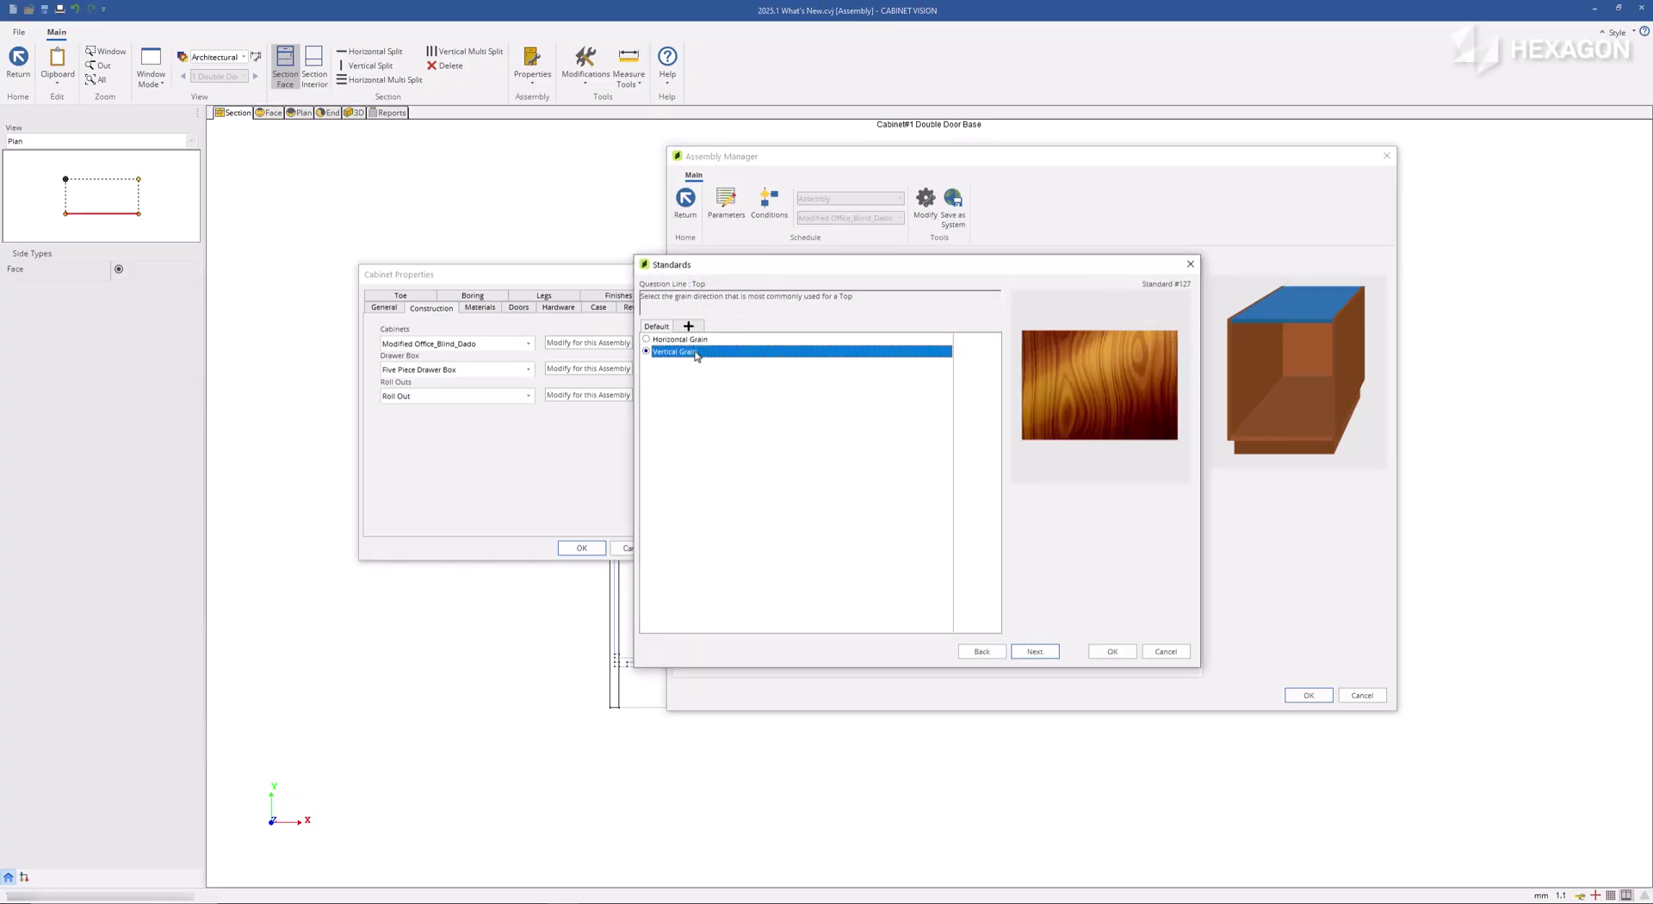
{"action": "left_click", "coordinate": [1112, 652]}
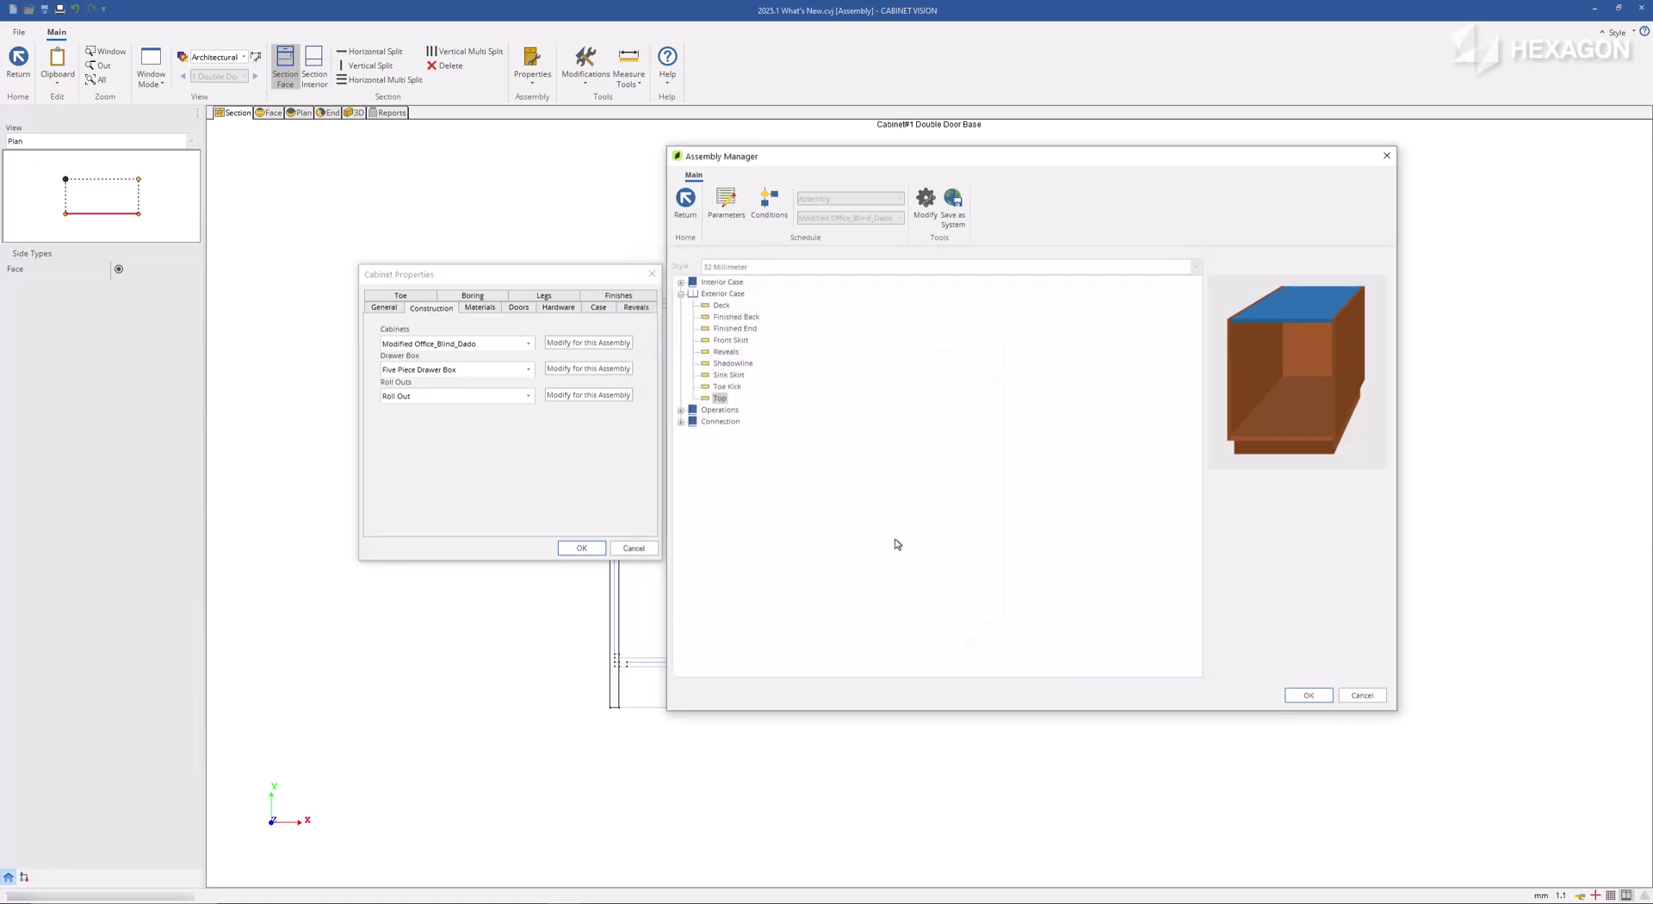
Make the Top connection extend over the finished end, joined with Clamex P14_Connector.
{"action": "left_click", "coordinate": [681, 293]}
{"action": "left_click", "coordinate": [681, 317]}
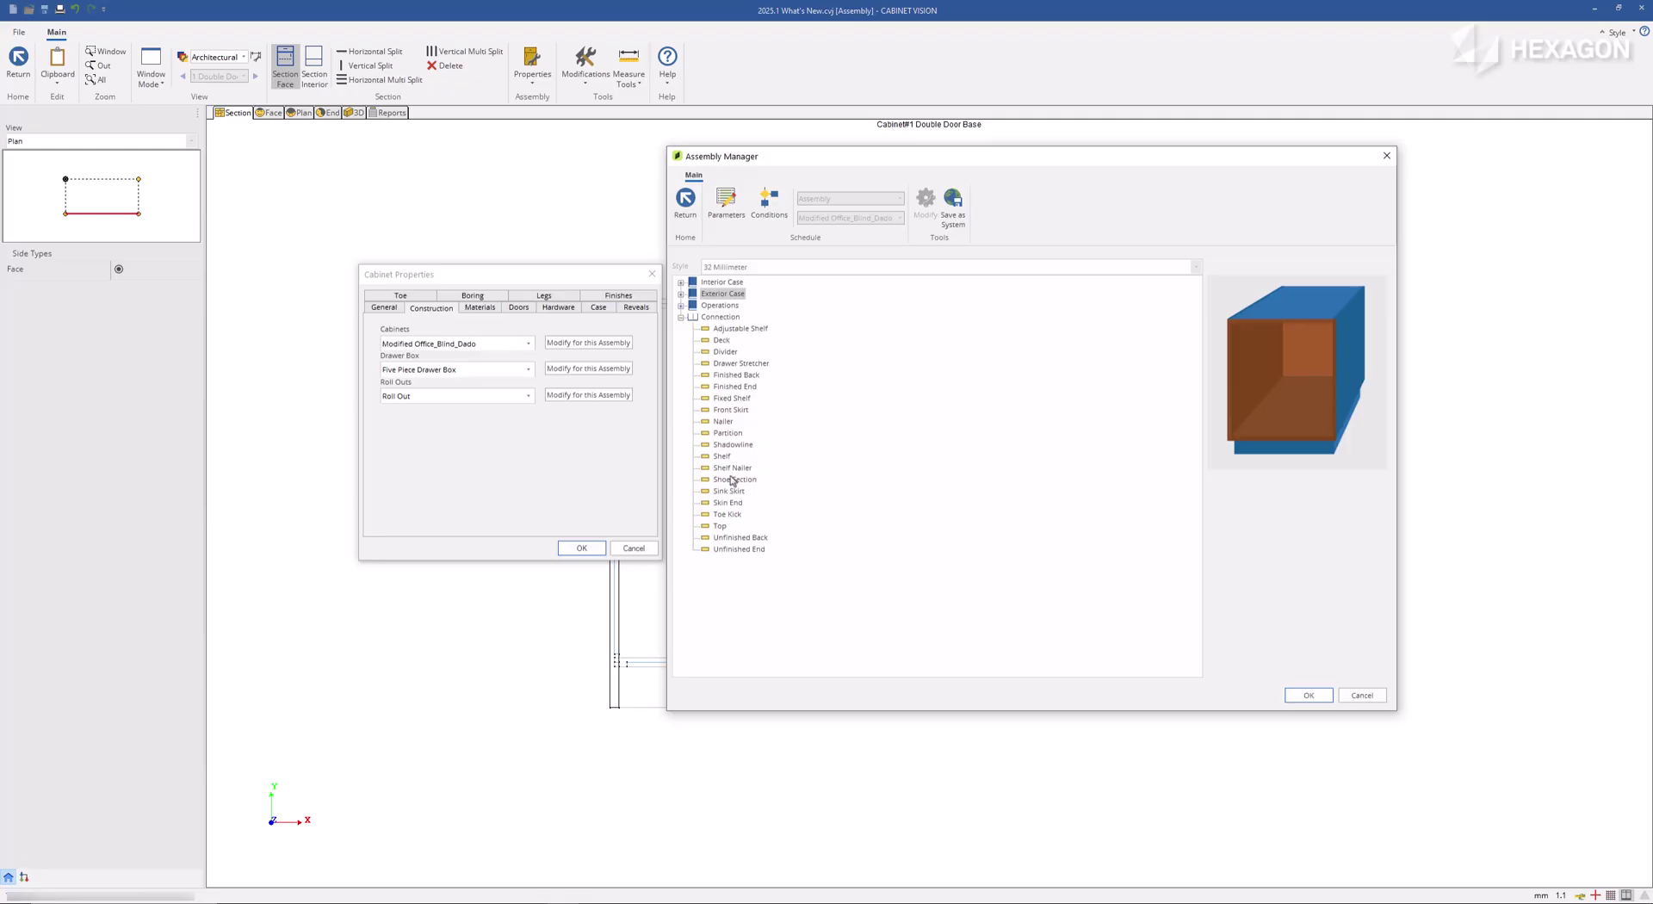
{"action": "left_click", "coordinate": [720, 526]}
{"action": "double_click", "coordinate": [720, 526]}
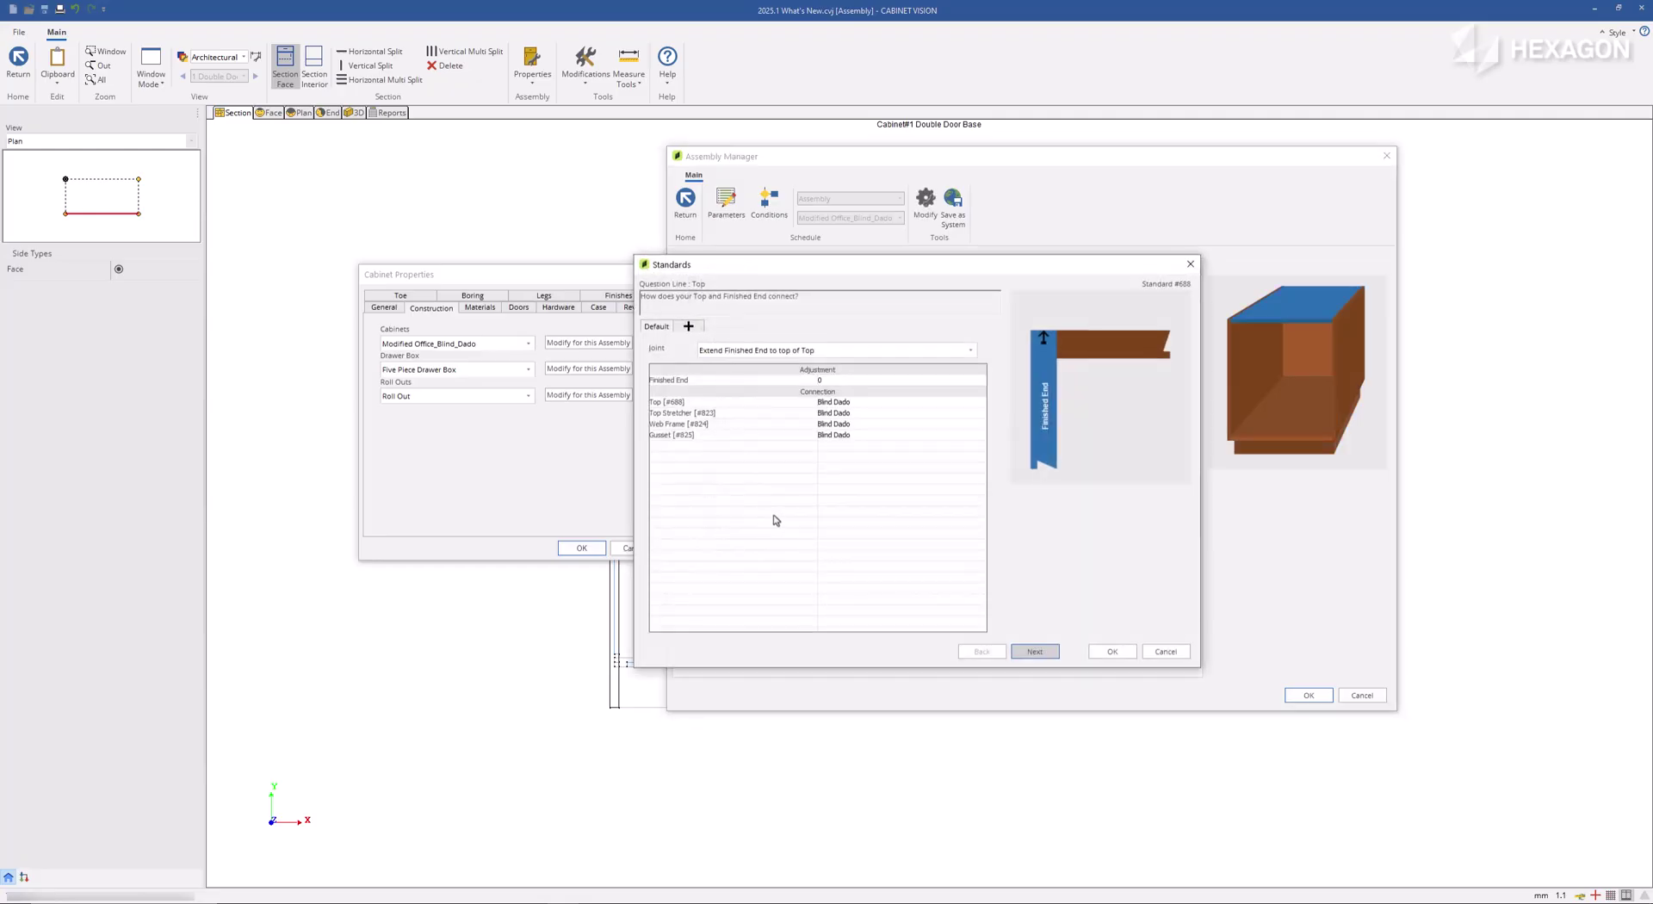
{"action": "left_click", "coordinate": [811, 350]}
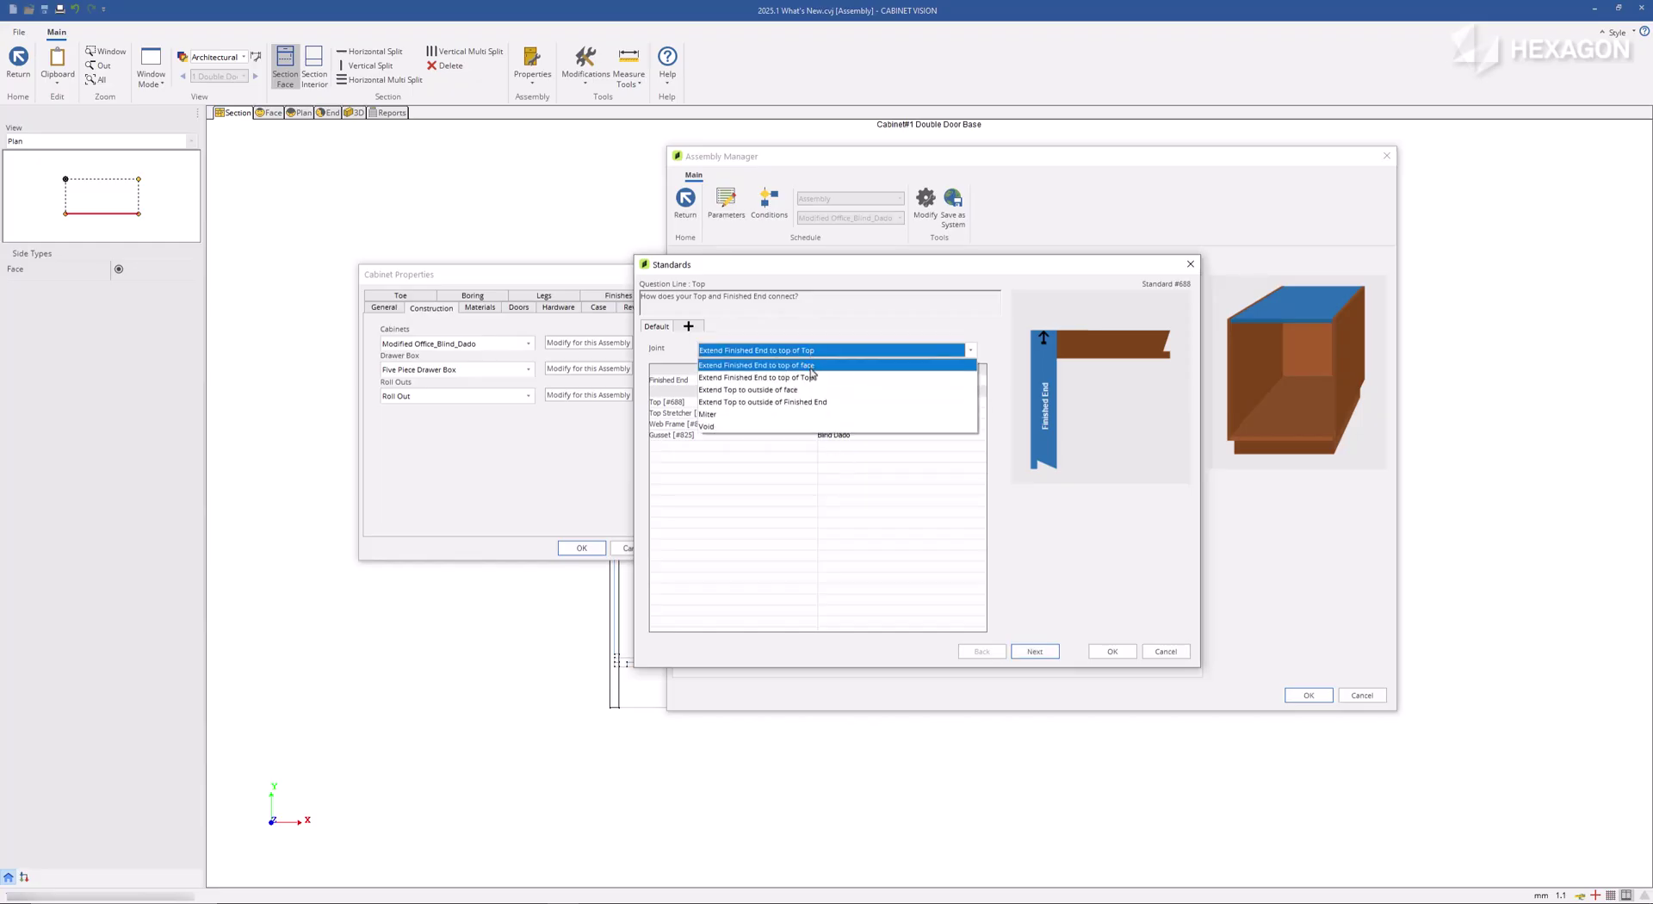
{"action": "left_click", "coordinate": [816, 390]}
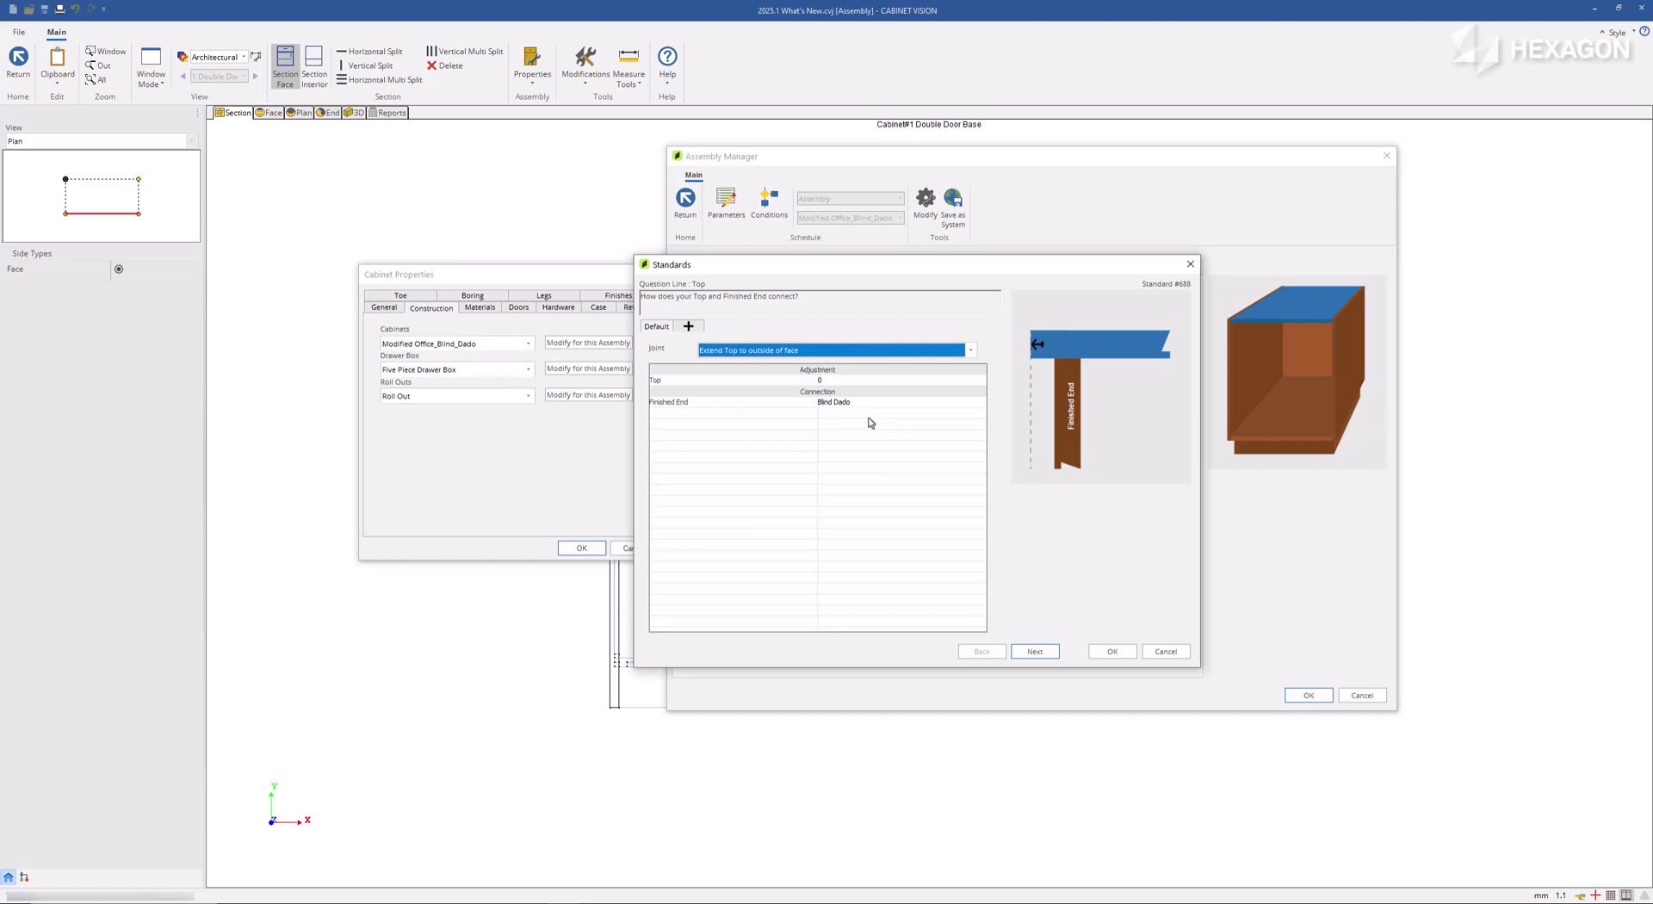
{"action": "left_click", "coordinate": [867, 405]}
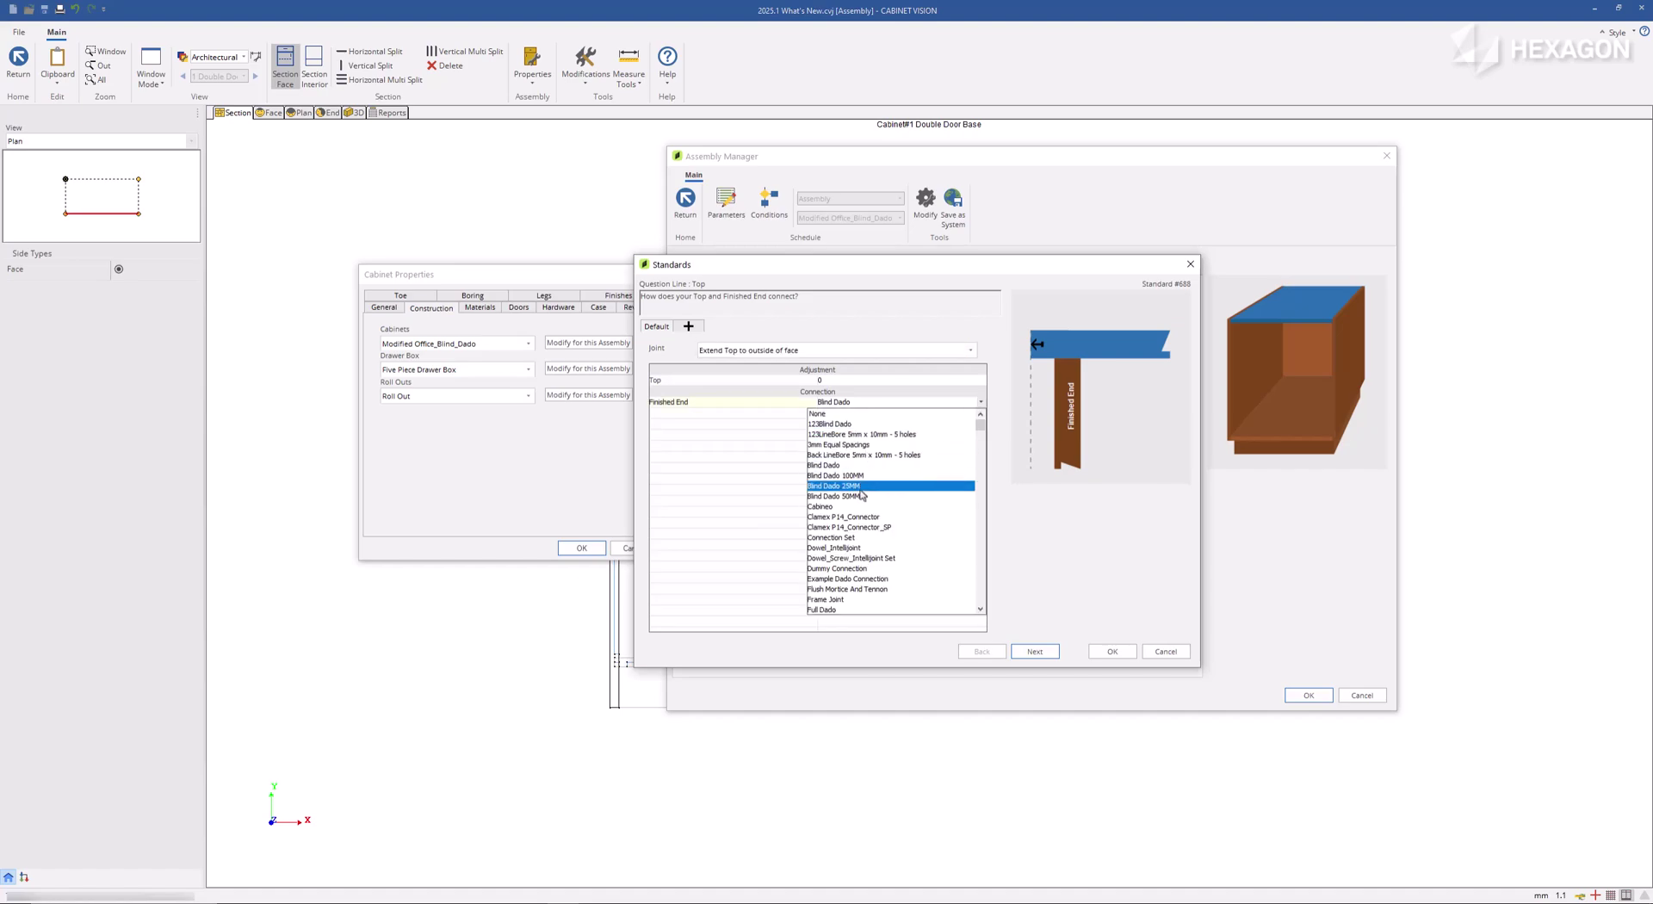
{"action": "left_click", "coordinate": [861, 521]}
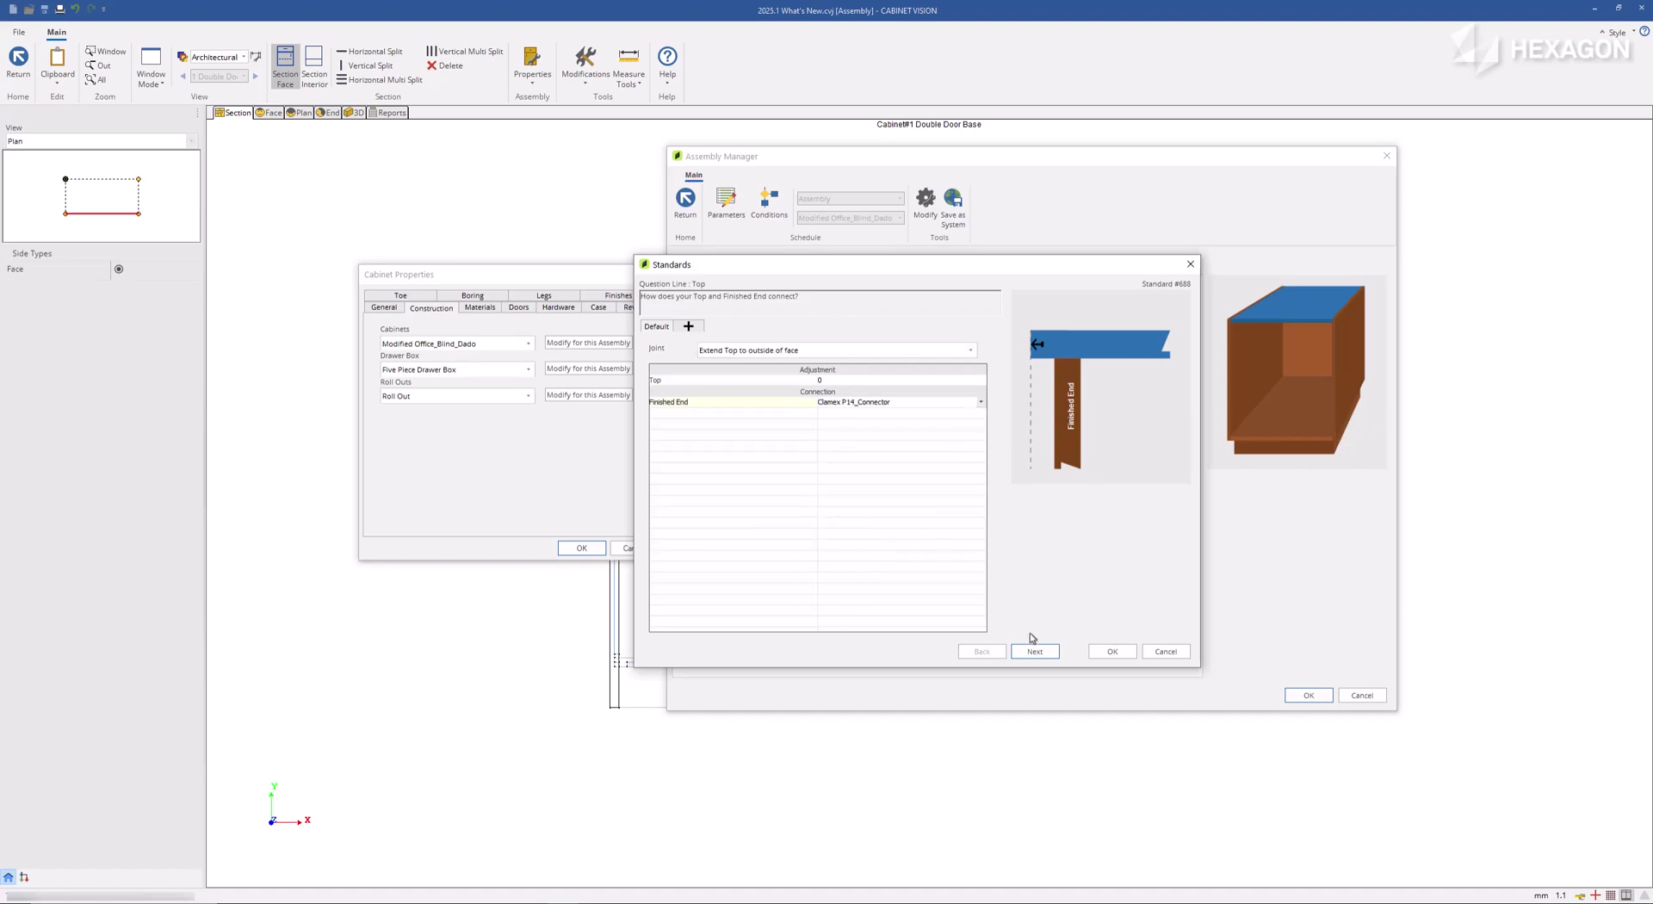
Set the top-to-unfinished-back joint to 'Extend Top to back of case'.
{"action": "left_click", "coordinate": [1033, 652]}
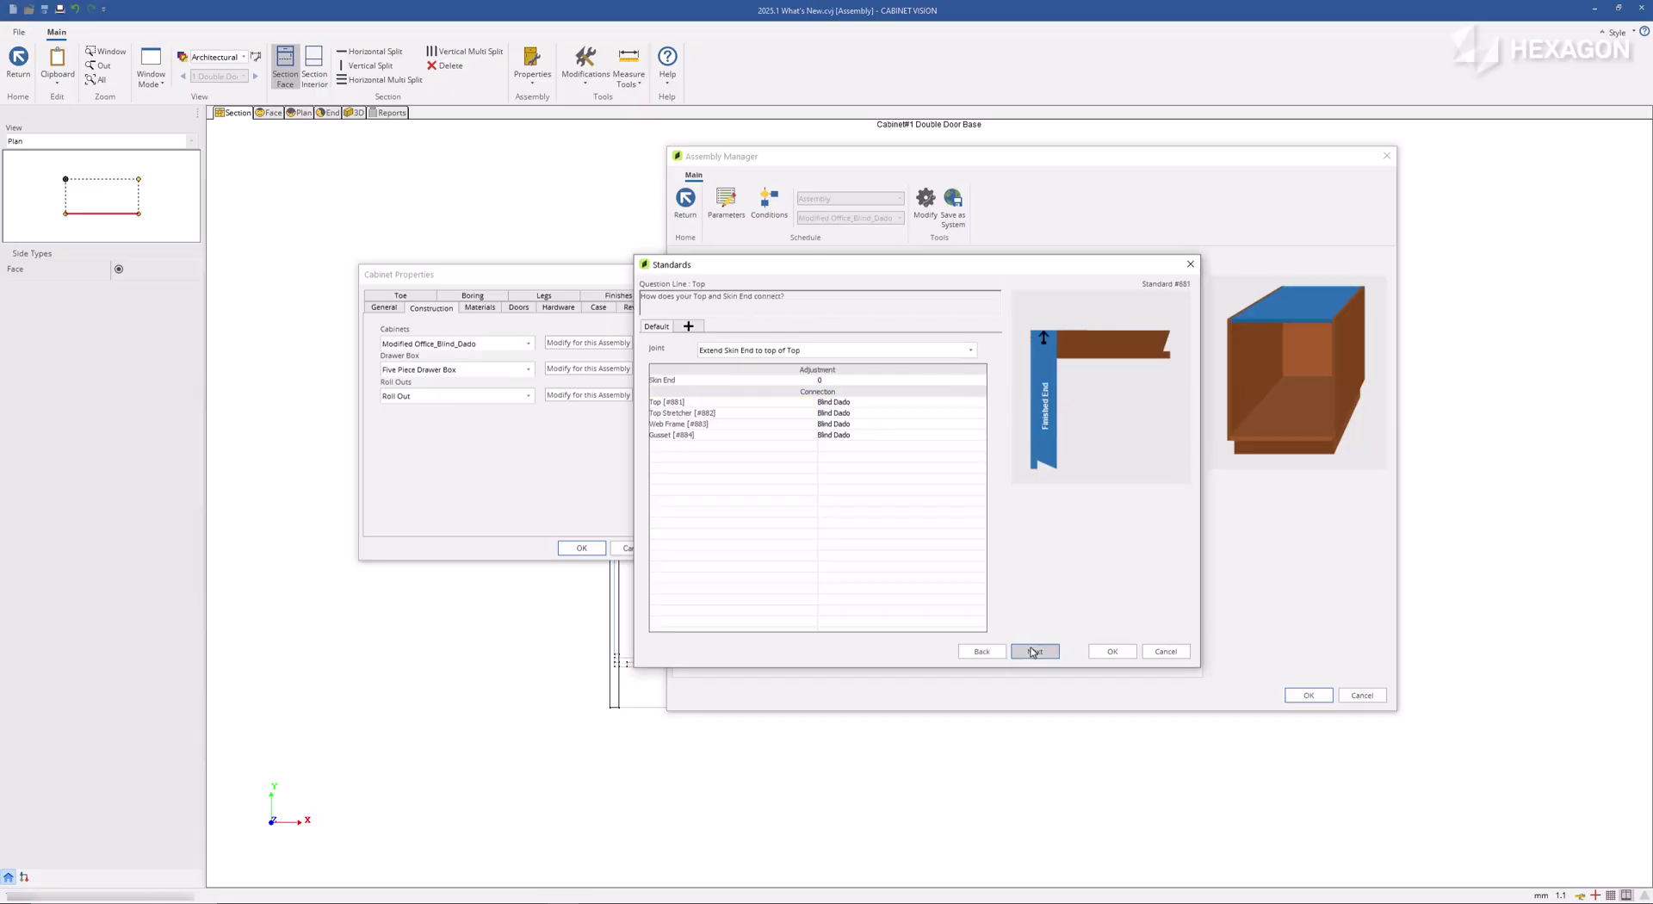
{"action": "left_click", "coordinate": [1034, 651]}
{"action": "left_click", "coordinate": [1034, 651]}
{"action": "left_click", "coordinate": [1034, 651]}
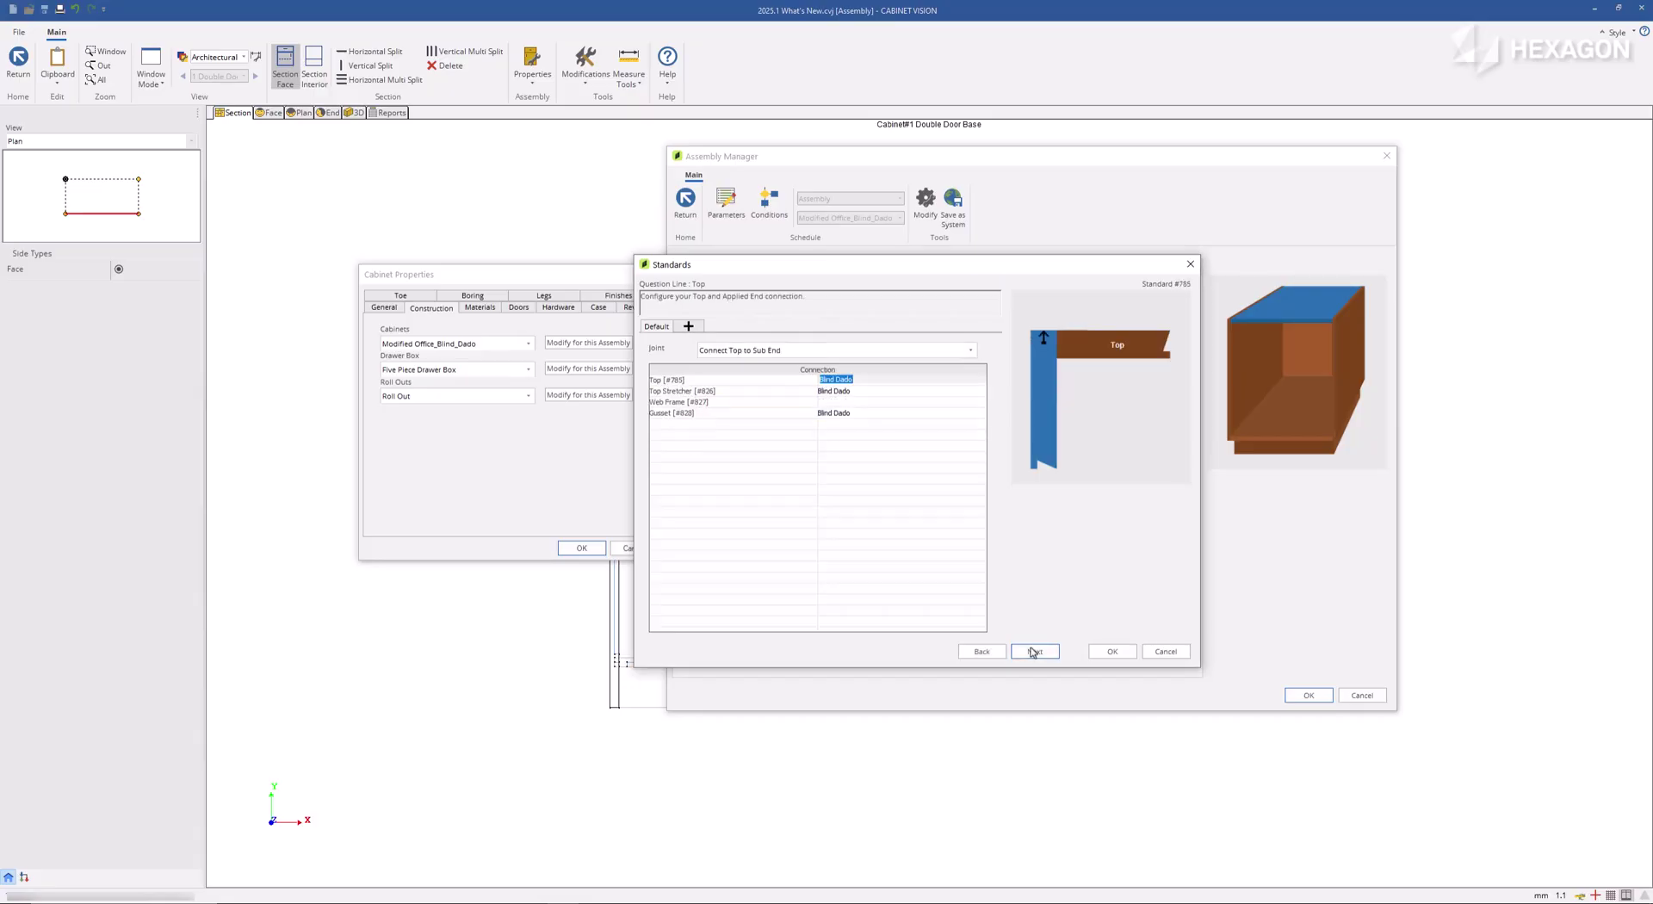
{"action": "left_click", "coordinate": [1034, 652]}
{"action": "left_click", "coordinate": [1034, 651]}
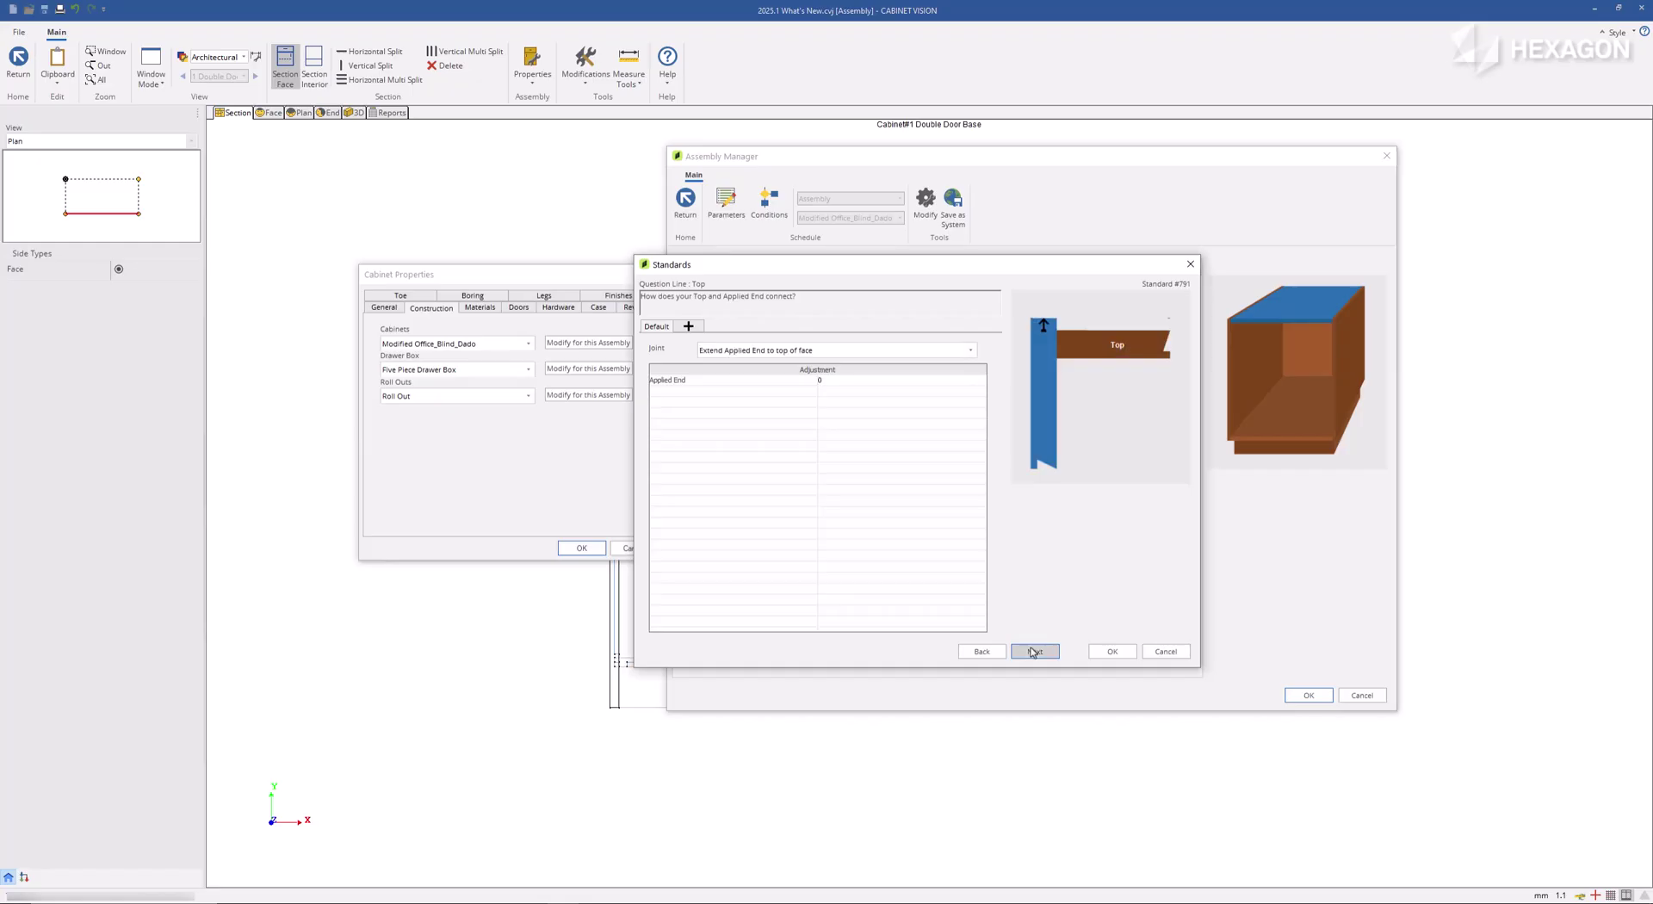
{"action": "left_click", "coordinate": [1034, 651]}
{"action": "left_click", "coordinate": [1034, 652]}
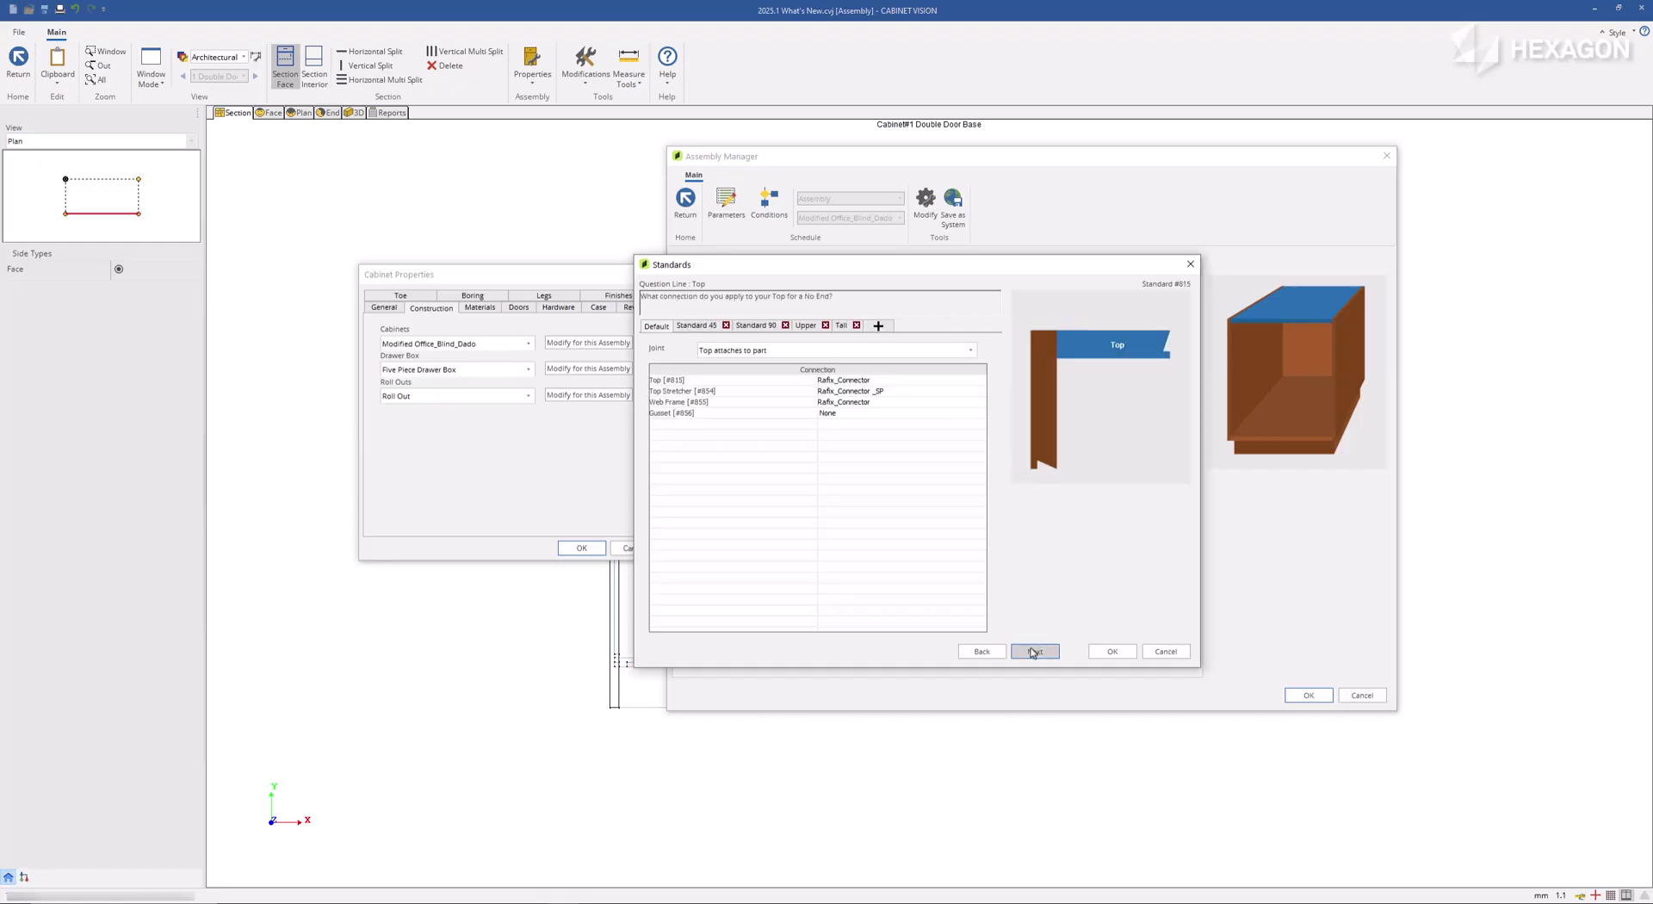
{"action": "left_click", "coordinate": [1034, 652]}
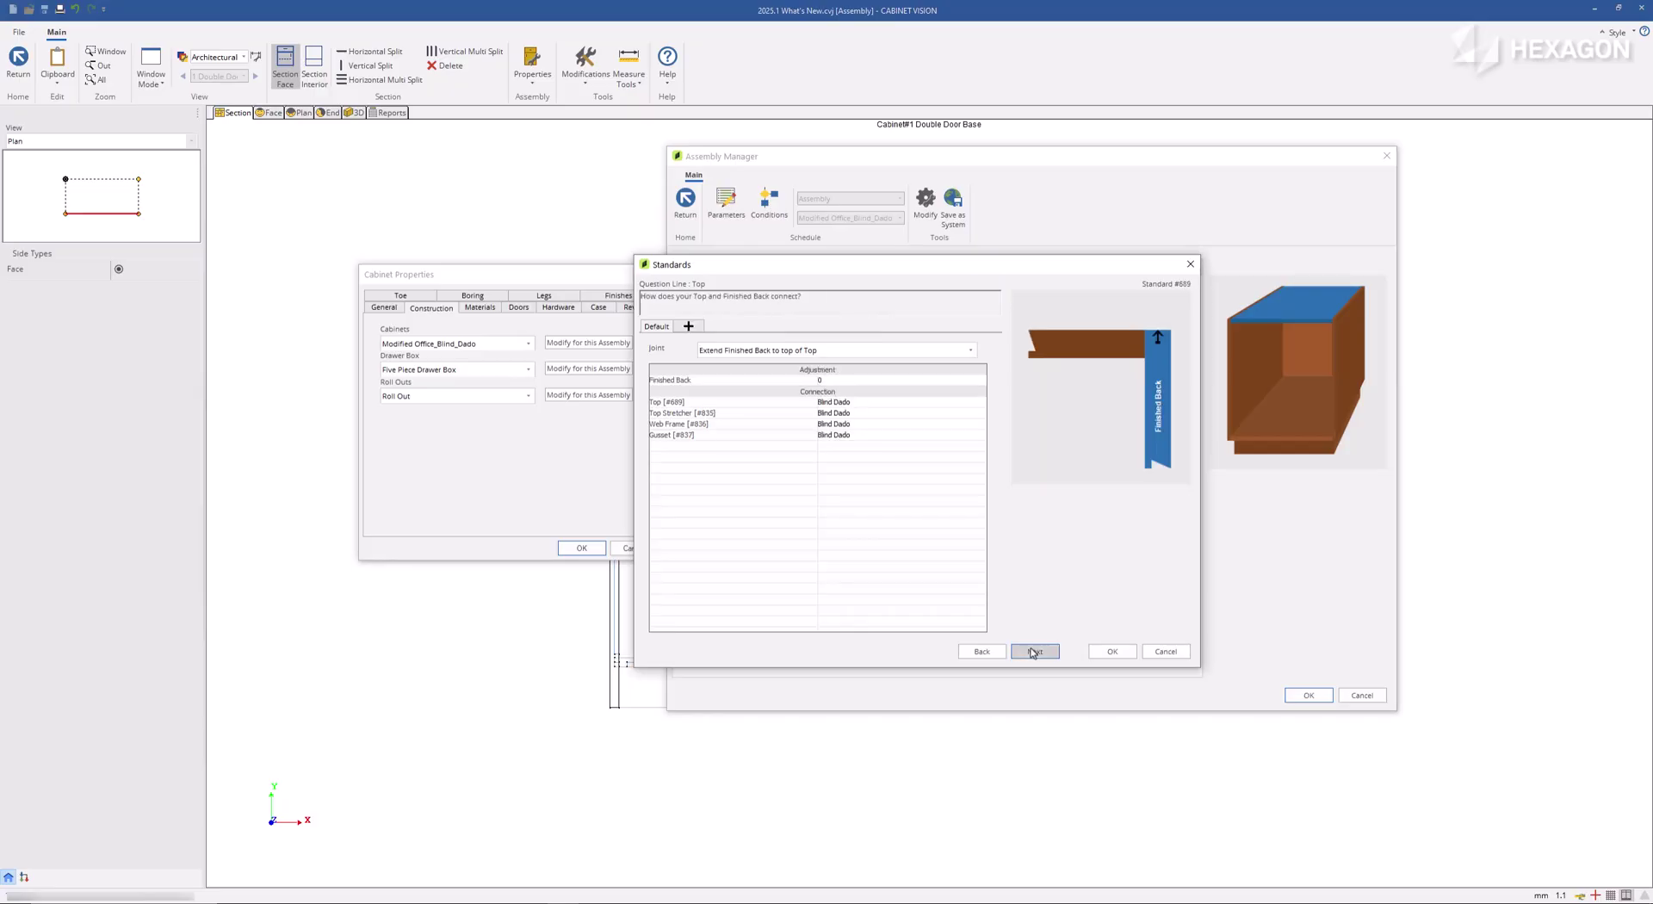
{"action": "left_click", "coordinate": [1034, 651]}
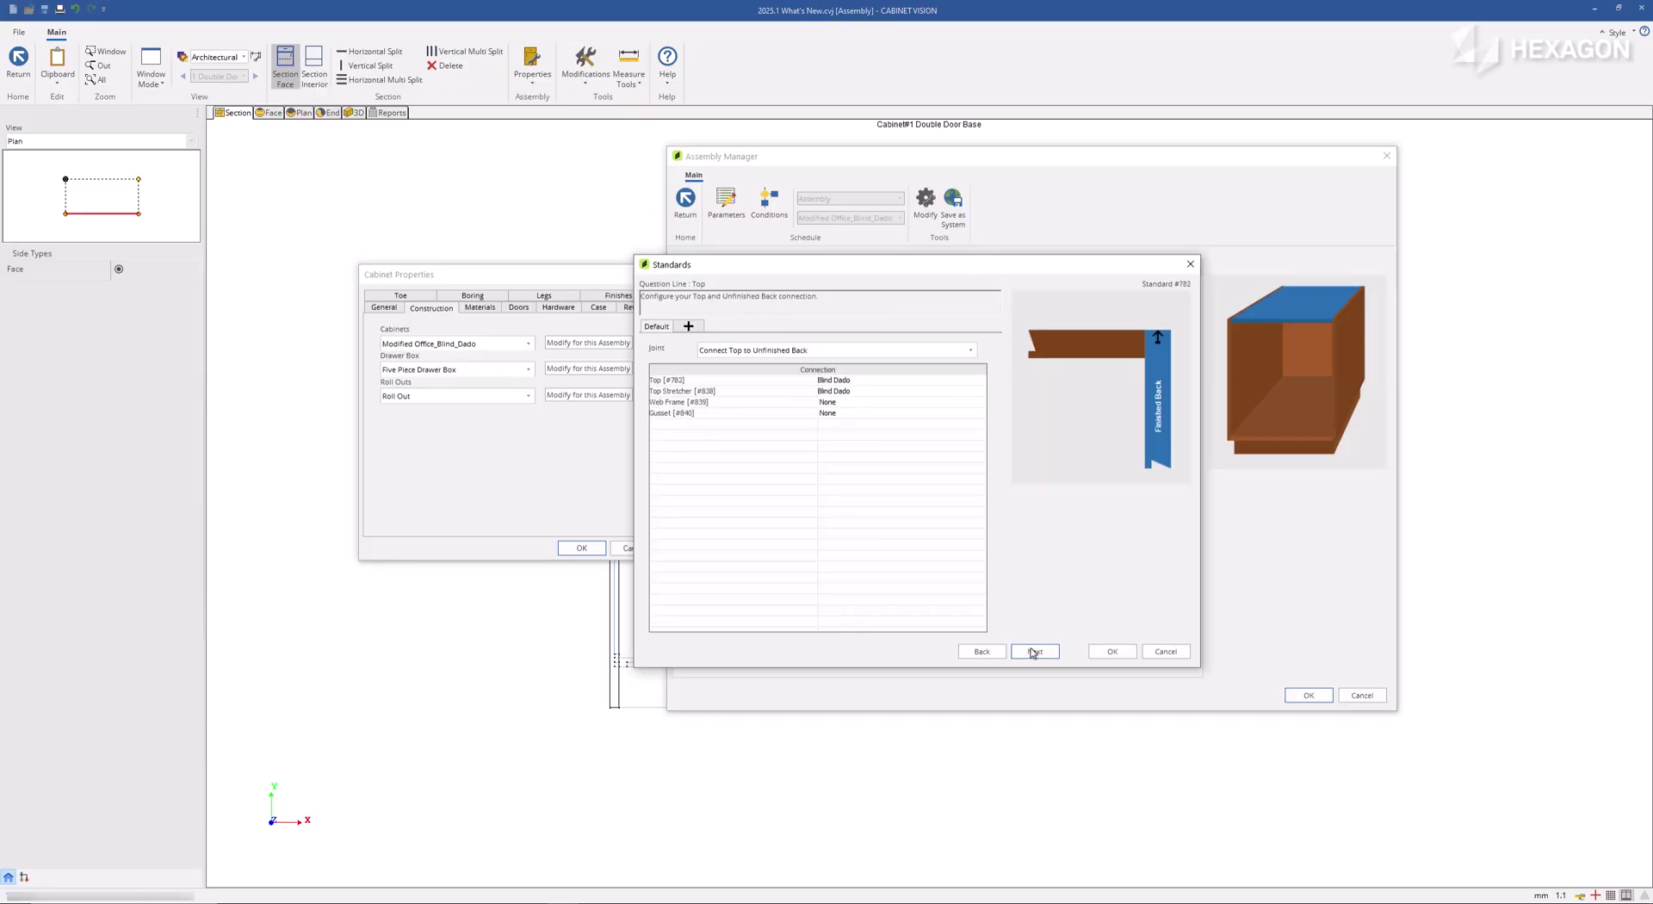
{"action": "left_click", "coordinate": [831, 350]}
{"action": "left_click", "coordinate": [830, 351]}
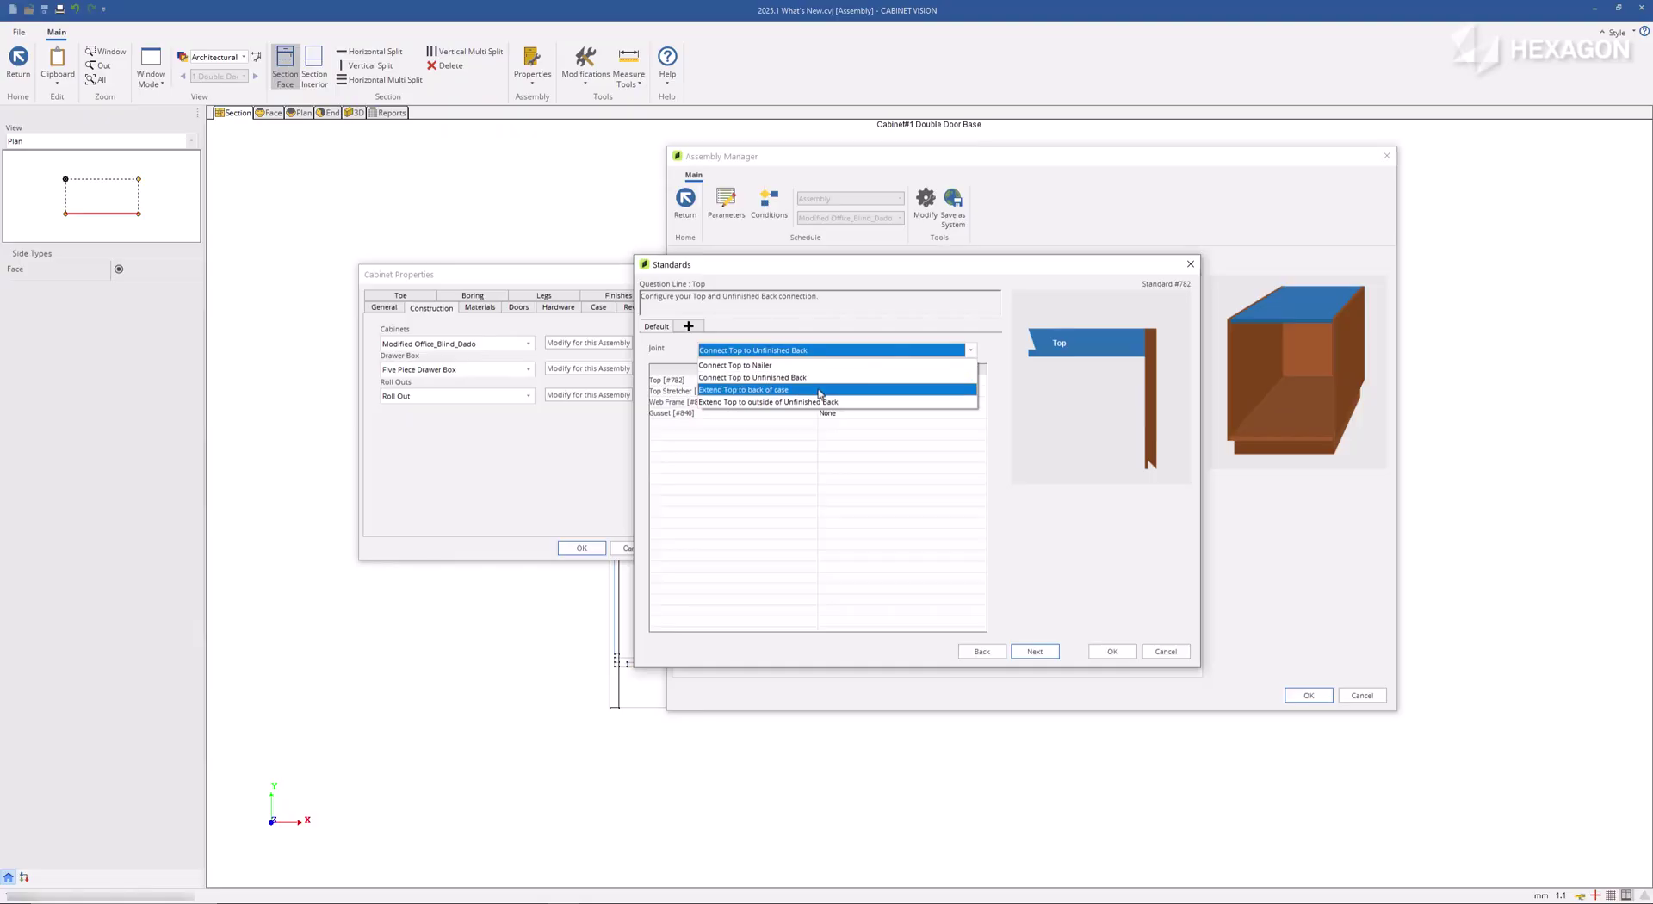
{"action": "left_click", "coordinate": [818, 390]}
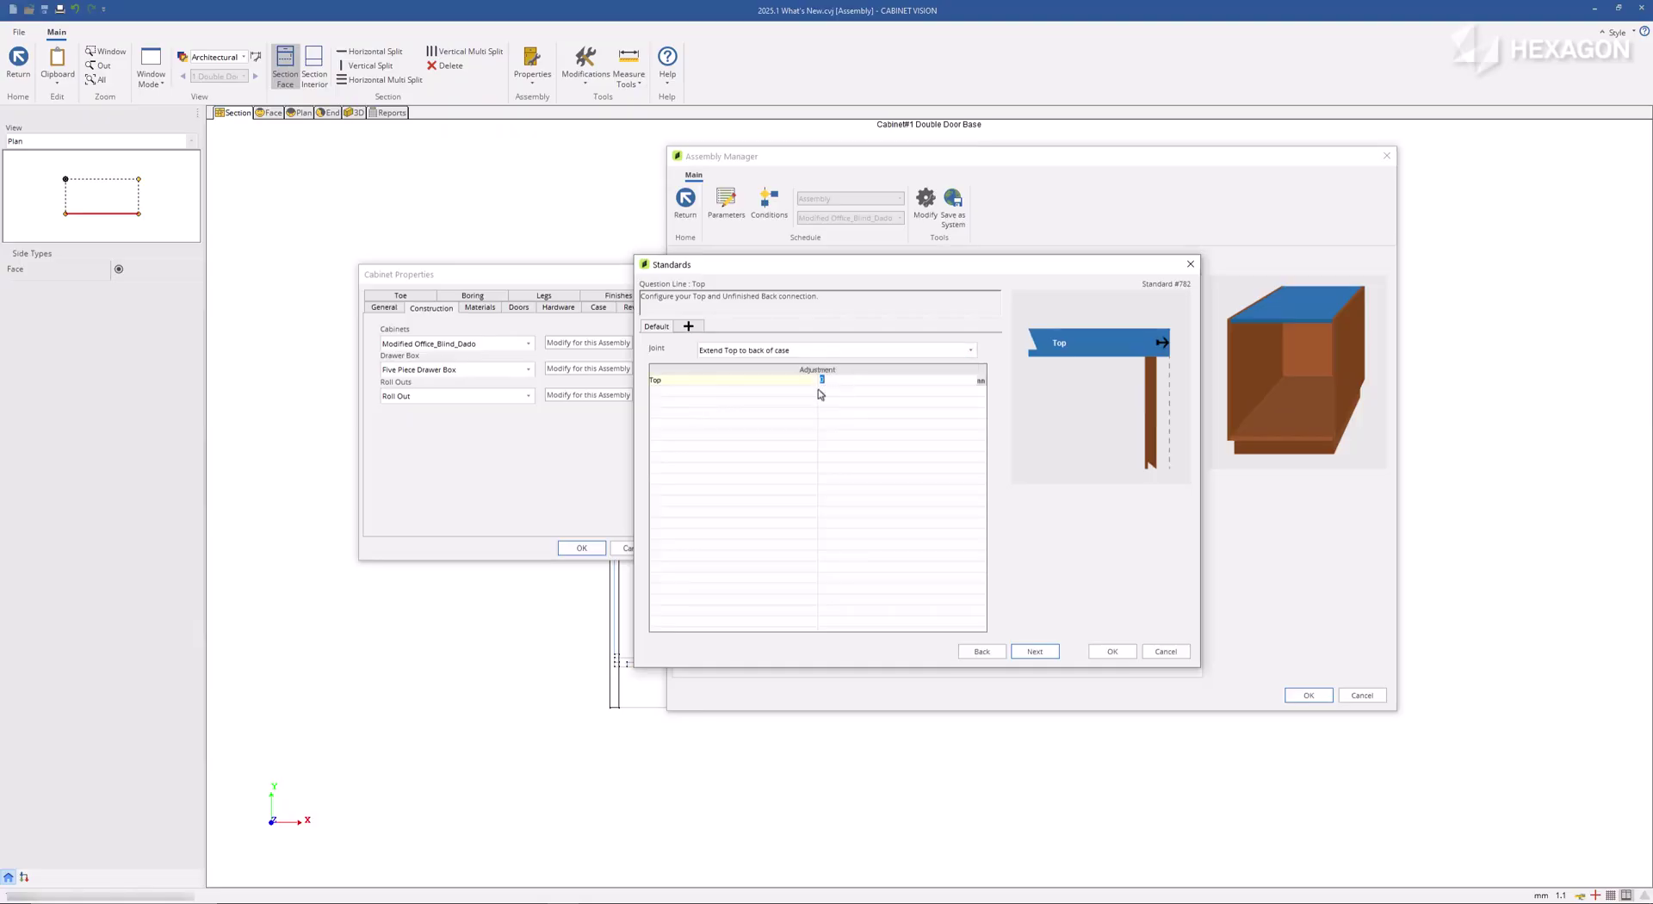
Return to the first Top standard and accept the edited top standards.
{"action": "left_click", "coordinate": [992, 652]}
{"action": "left_click", "coordinate": [983, 652]}
{"action": "left_click", "coordinate": [982, 651]}
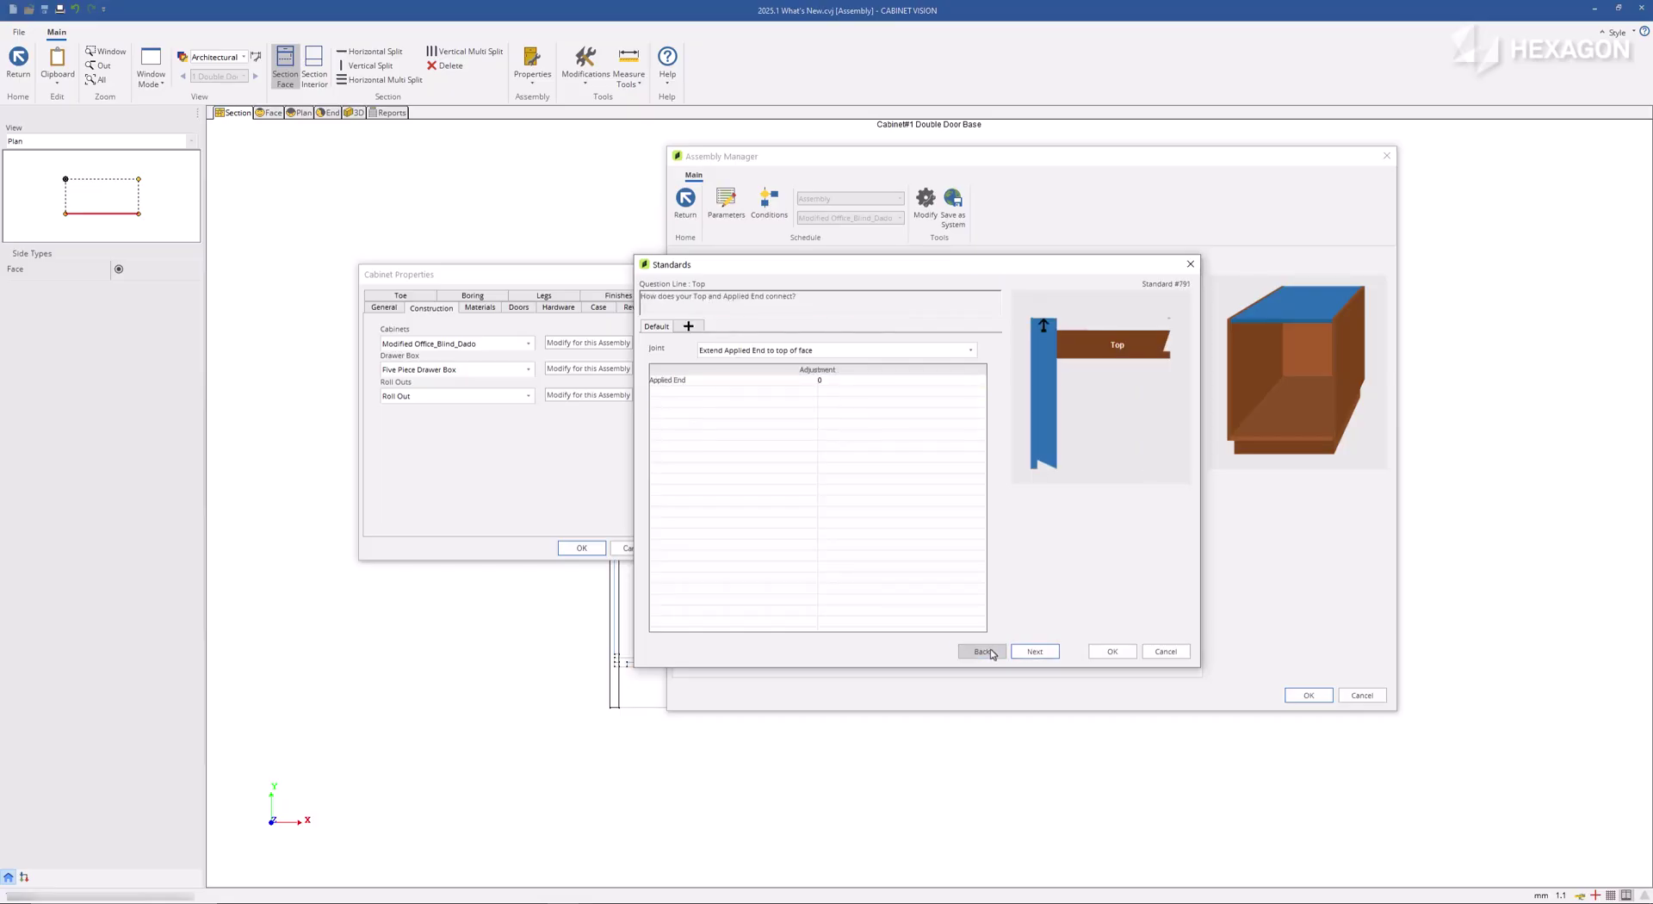
{"action": "left_click", "coordinate": [982, 652]}
{"action": "left_click", "coordinate": [983, 651]}
{"action": "left_click", "coordinate": [982, 652]}
{"action": "left_click", "coordinate": [983, 652]}
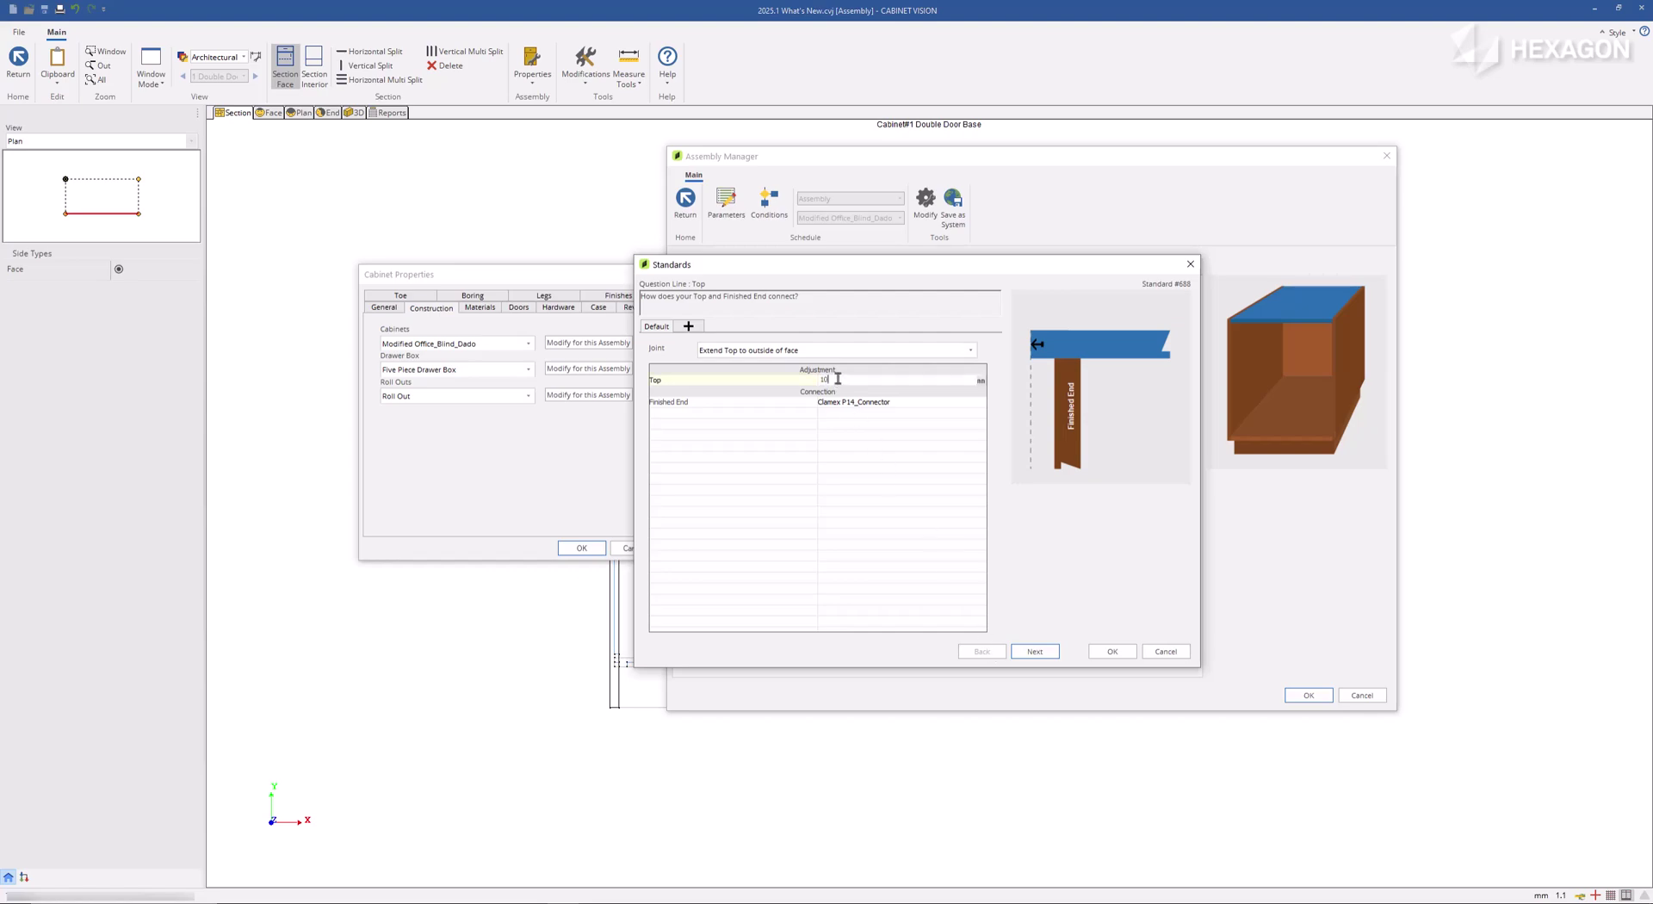
{"action": "left_click", "coordinate": [1112, 651]}
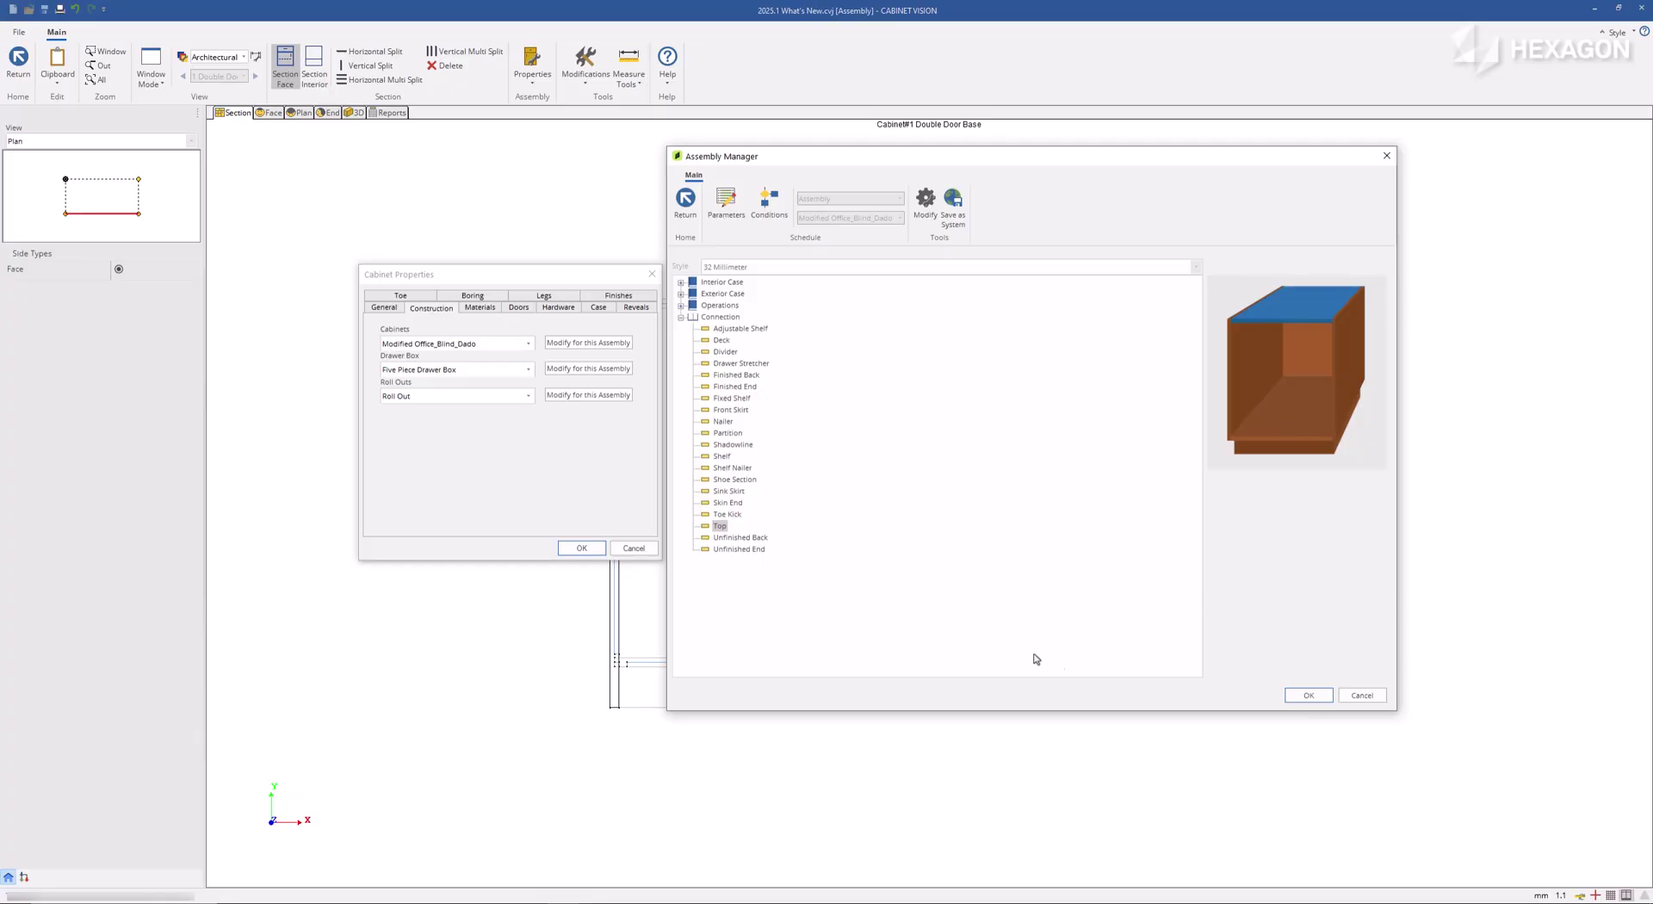
Update the assembly with the construction changes and close Cabinet Properties.
{"action": "left_click", "coordinate": [1308, 696]}
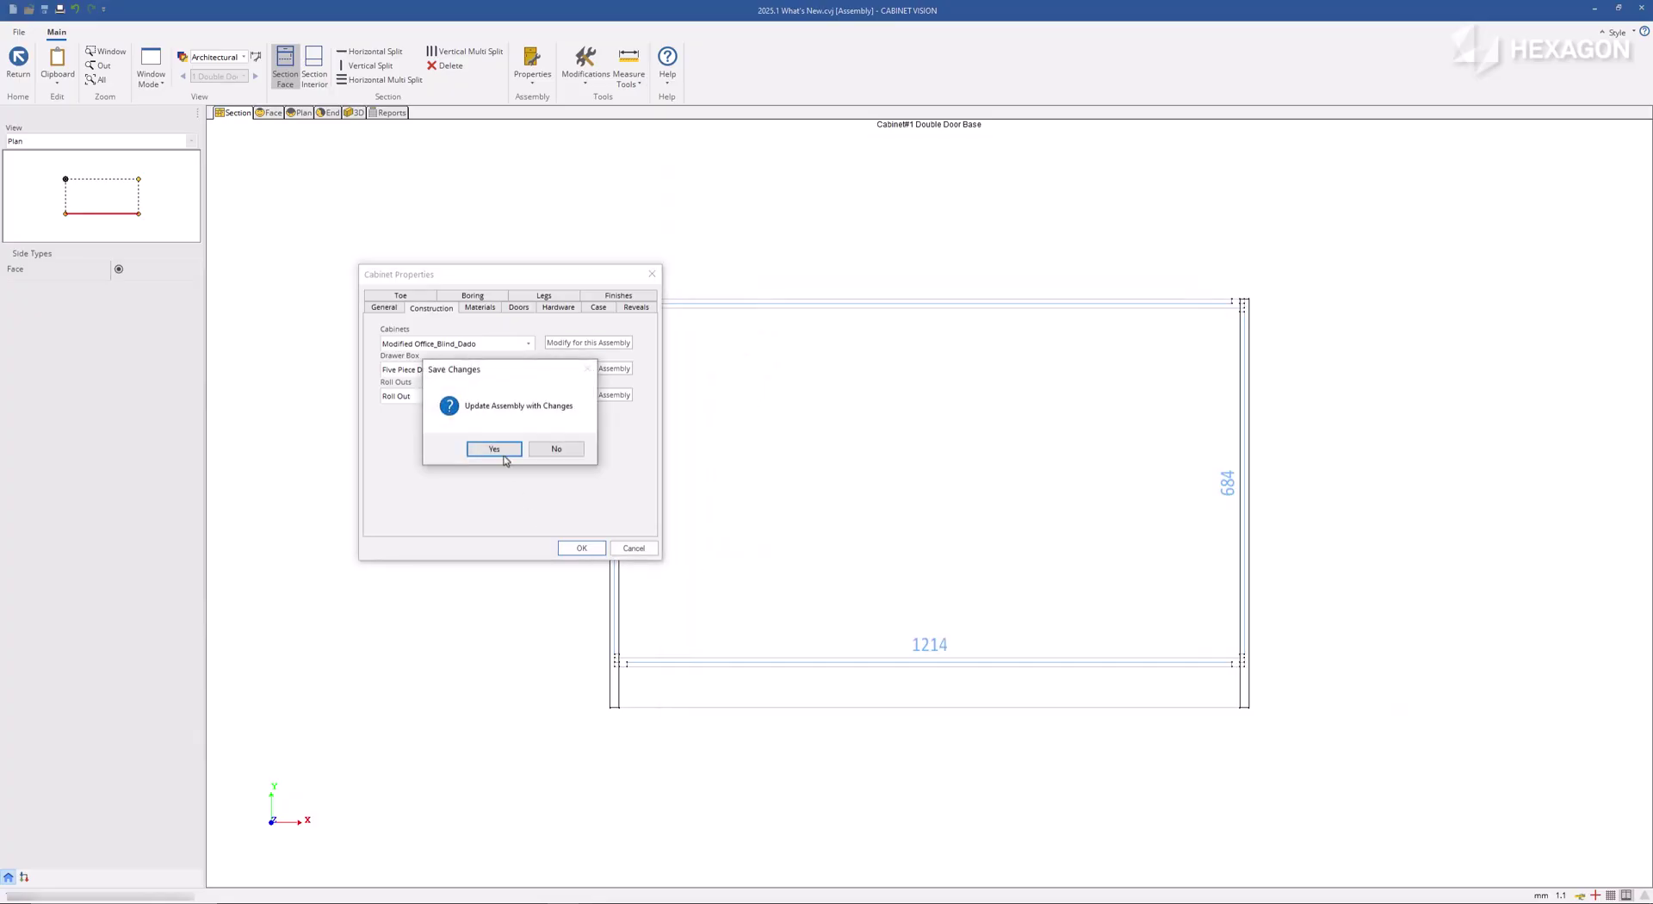
{"action": "left_click", "coordinate": [496, 449]}
{"action": "left_click", "coordinate": [580, 547]}
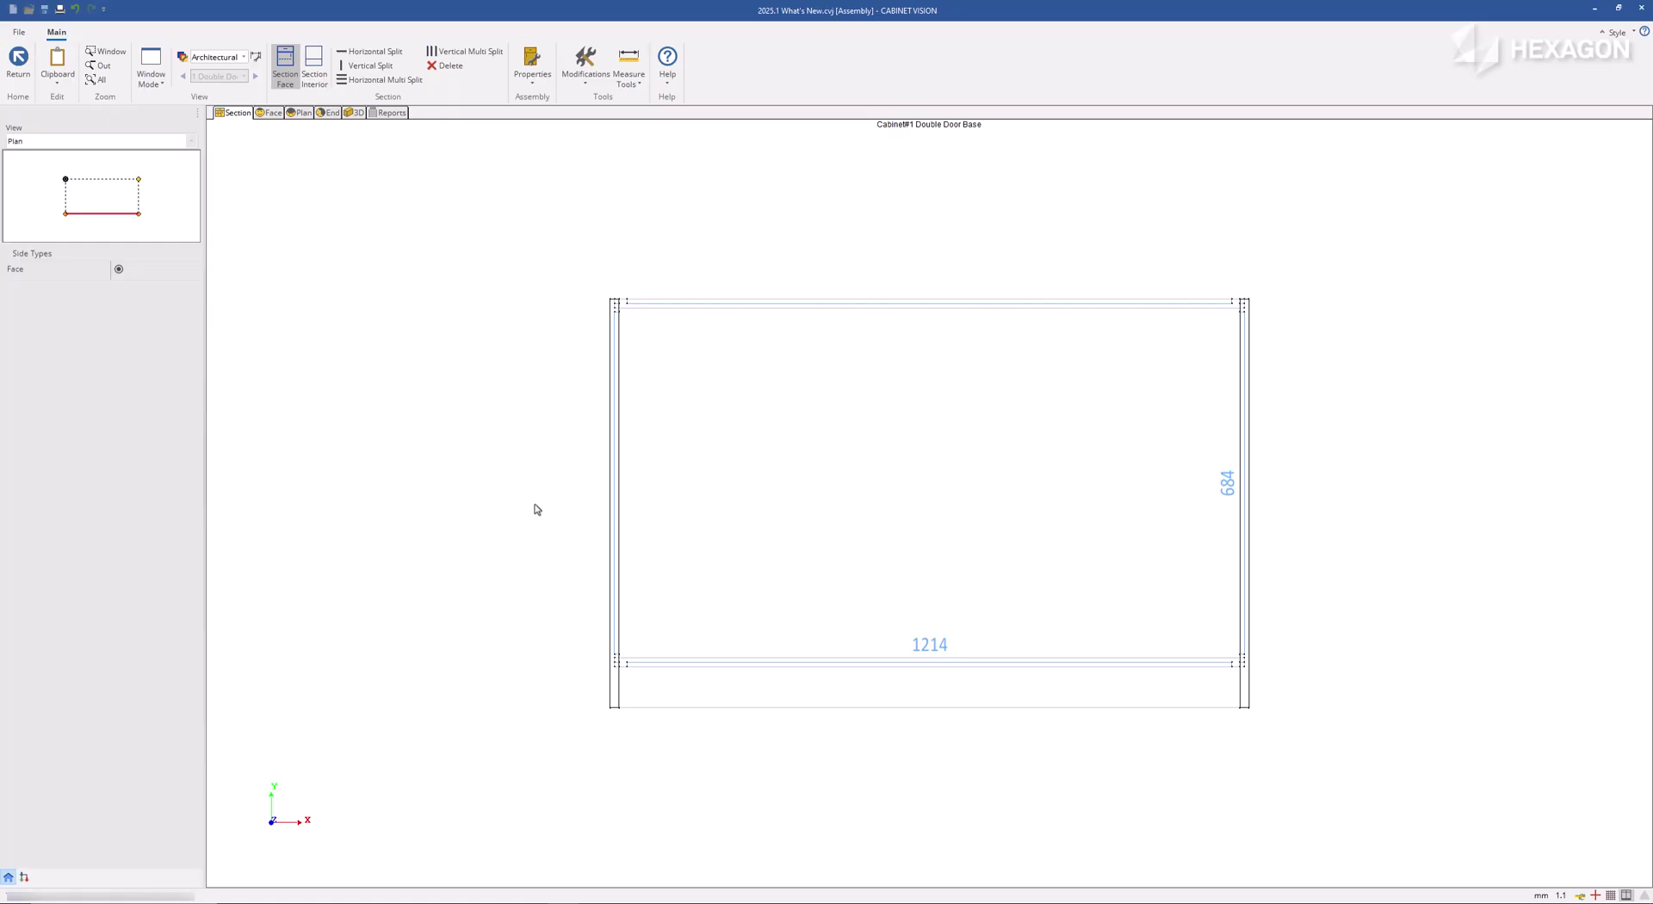
{"action": "left_click", "coordinate": [355, 113]}
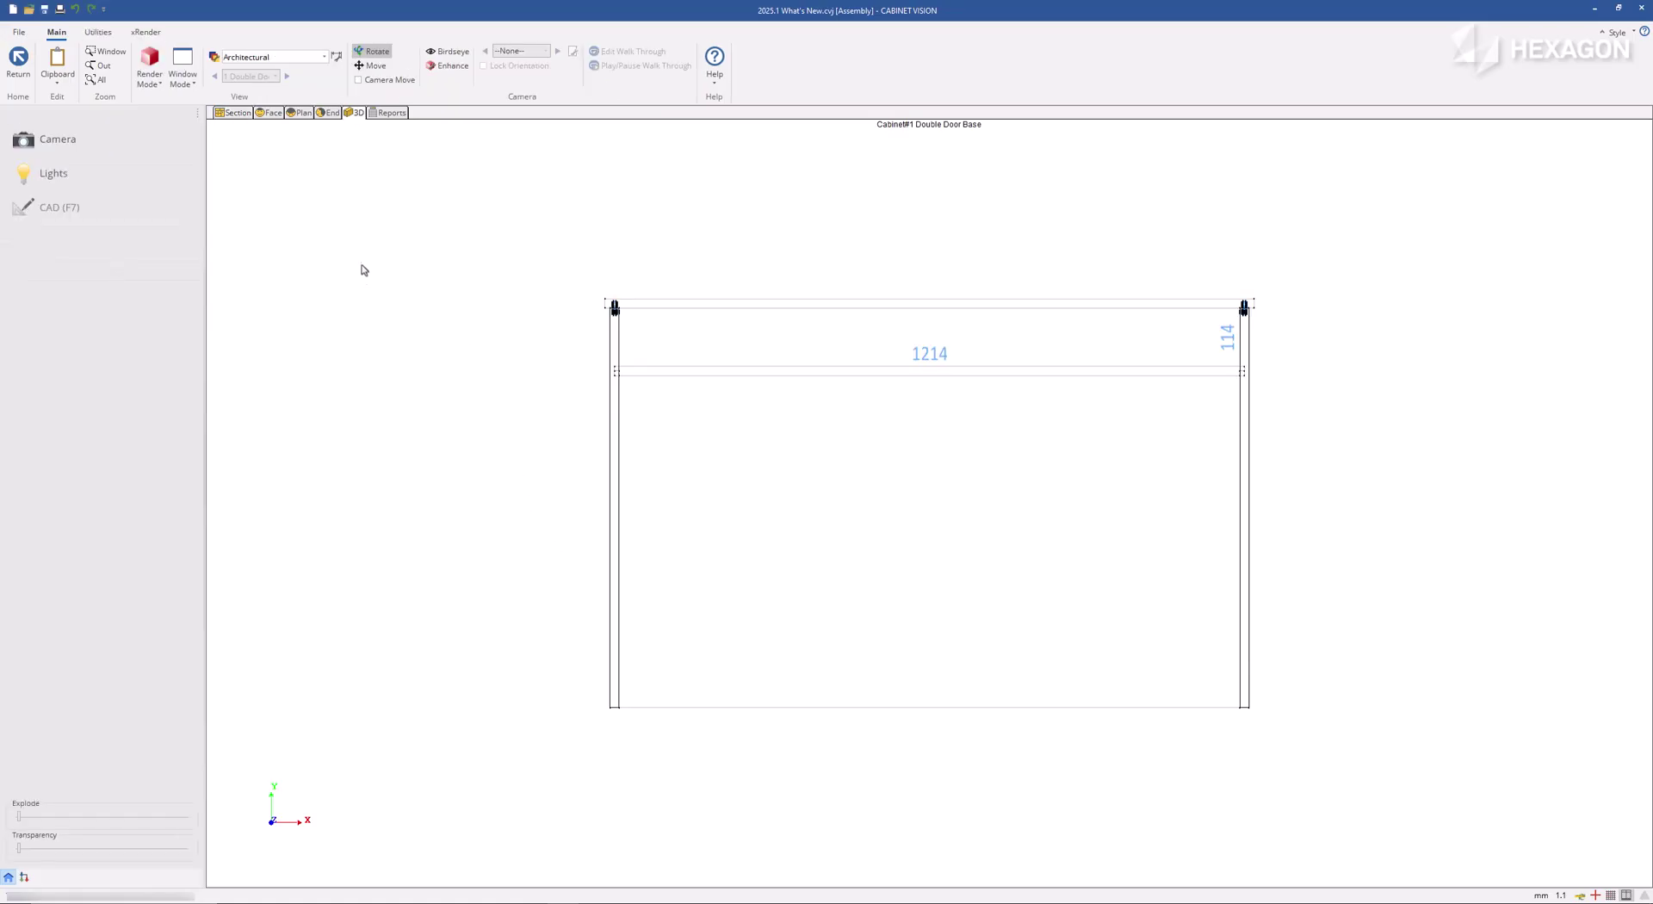
{"action": "left_click_drag", "start_coordinate": [359, 302], "coordinate": [999, 203]}
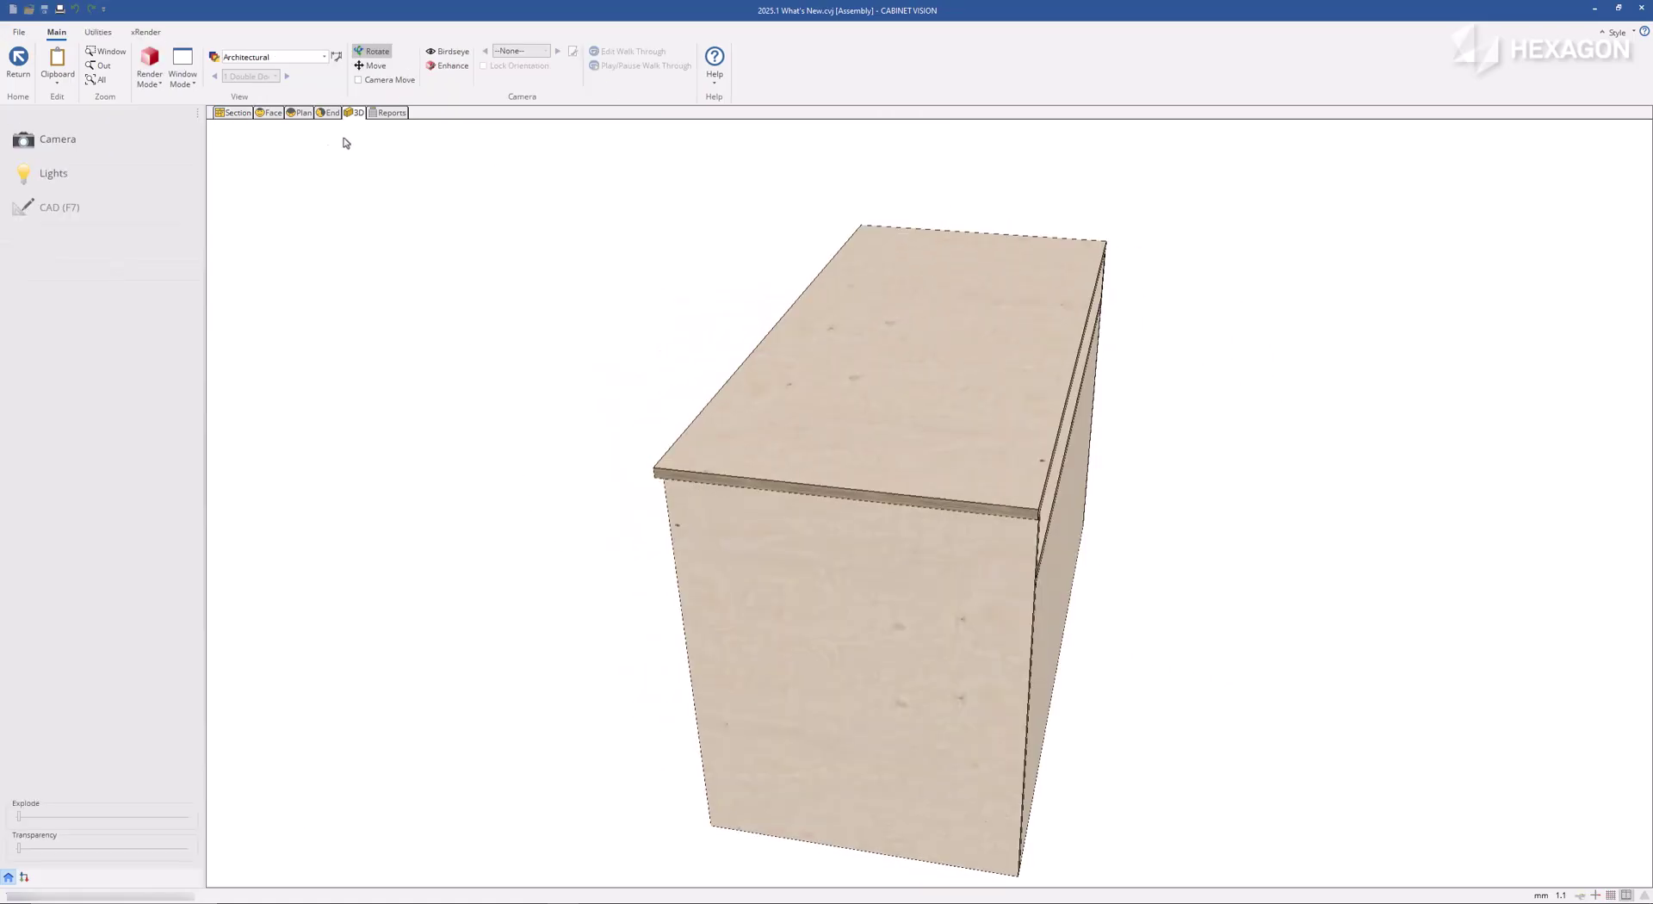
{"action": "left_click", "coordinate": [157, 88]}
{"action": "left_click", "coordinate": [161, 110]}
{"action": "left_click_drag", "start_coordinate": [1036, 461], "coordinate": [372, 322]}
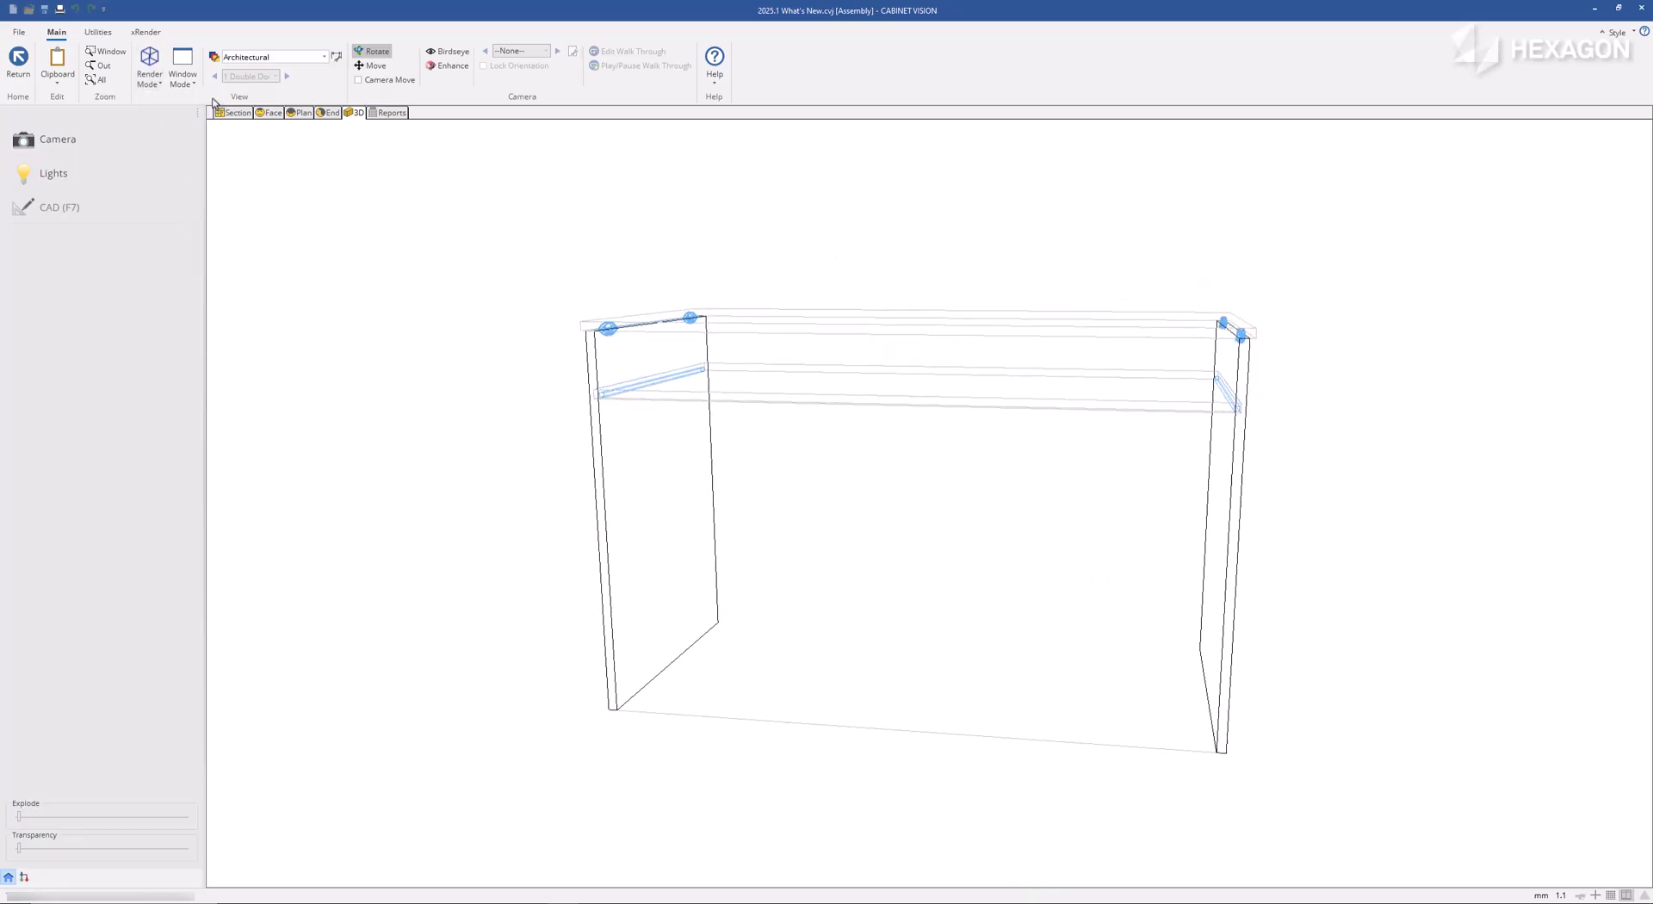
{"action": "left_click", "coordinate": [232, 113]}
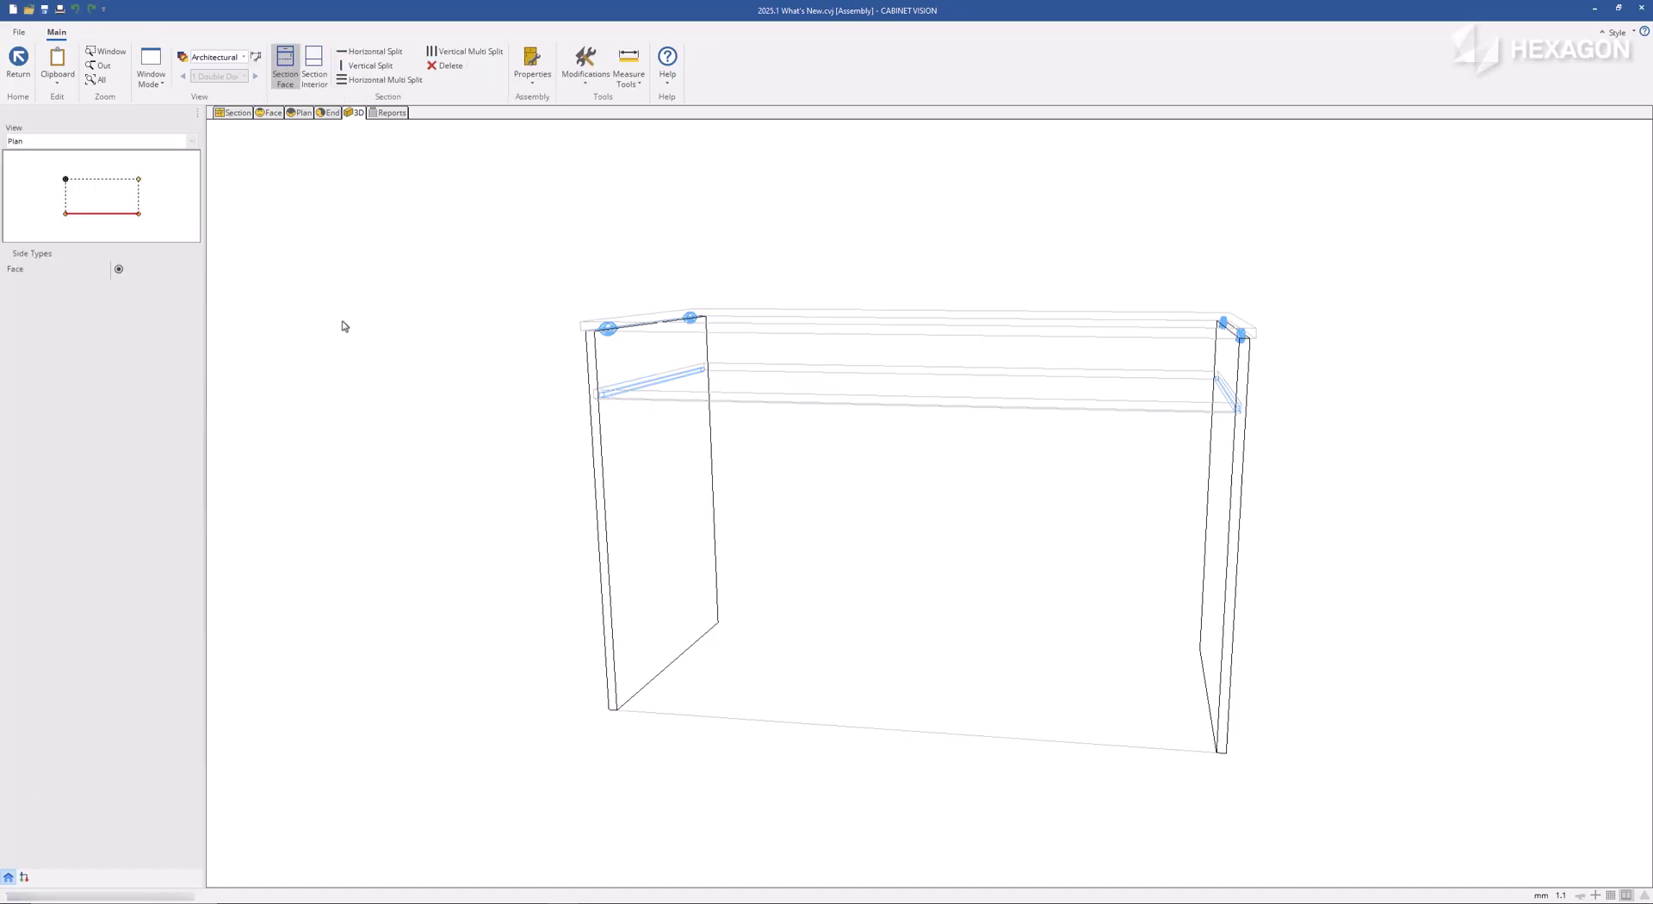
Open the cabinet's construction properties and modify the construction for this assembly.
{"action": "left_click", "coordinate": [532, 69]}
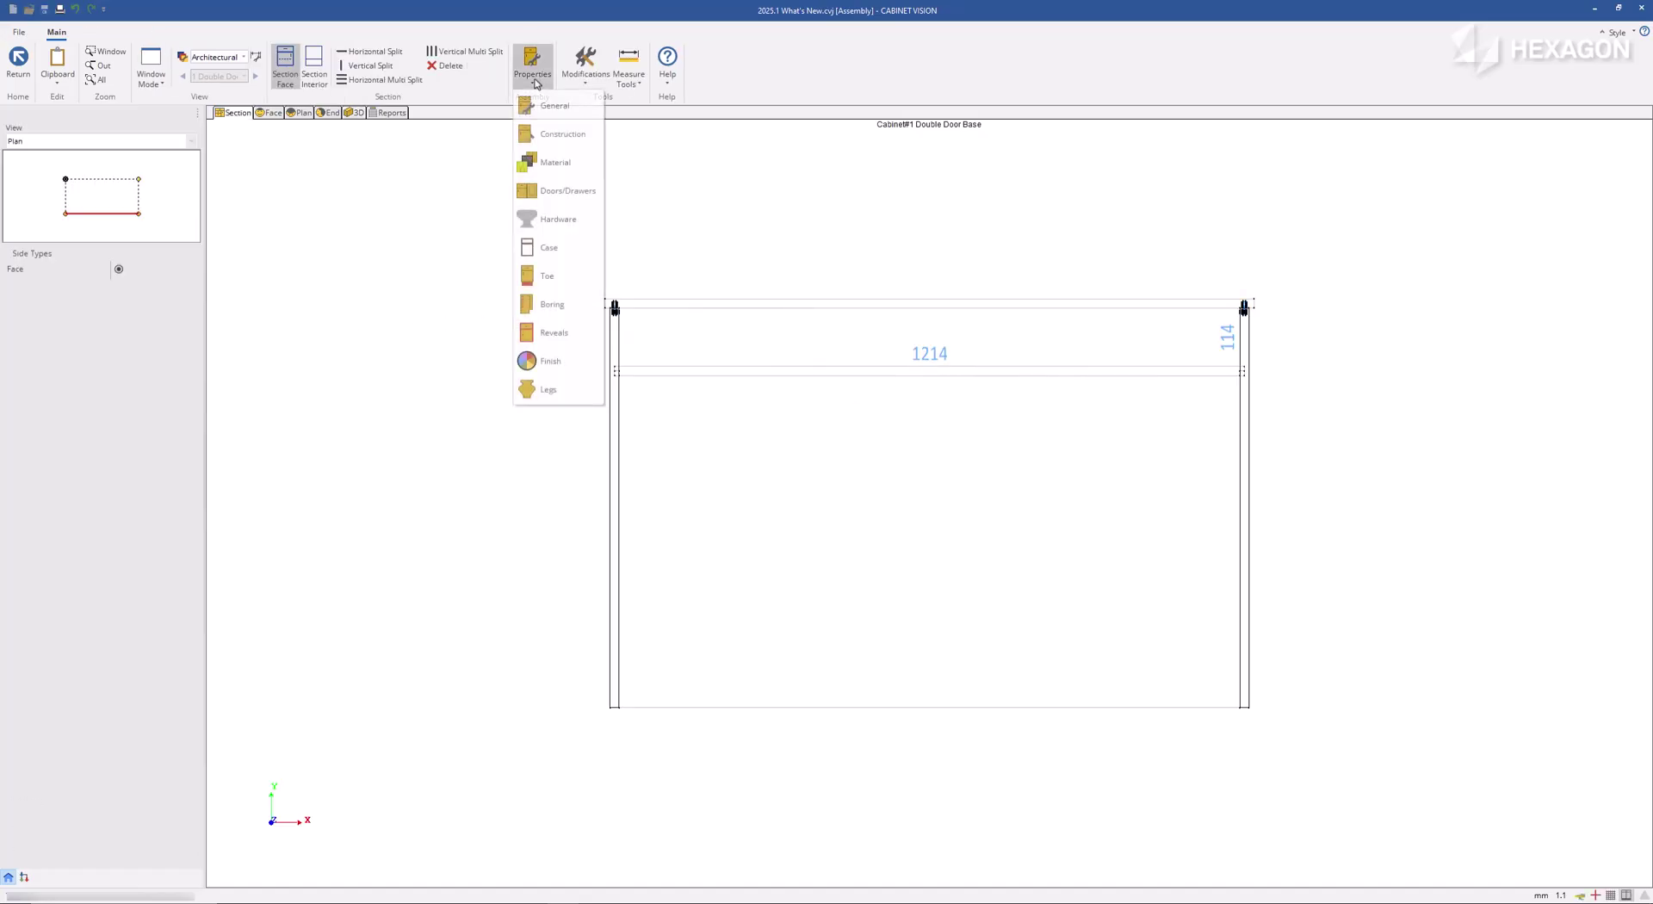
{"action": "left_click", "coordinate": [538, 135]}
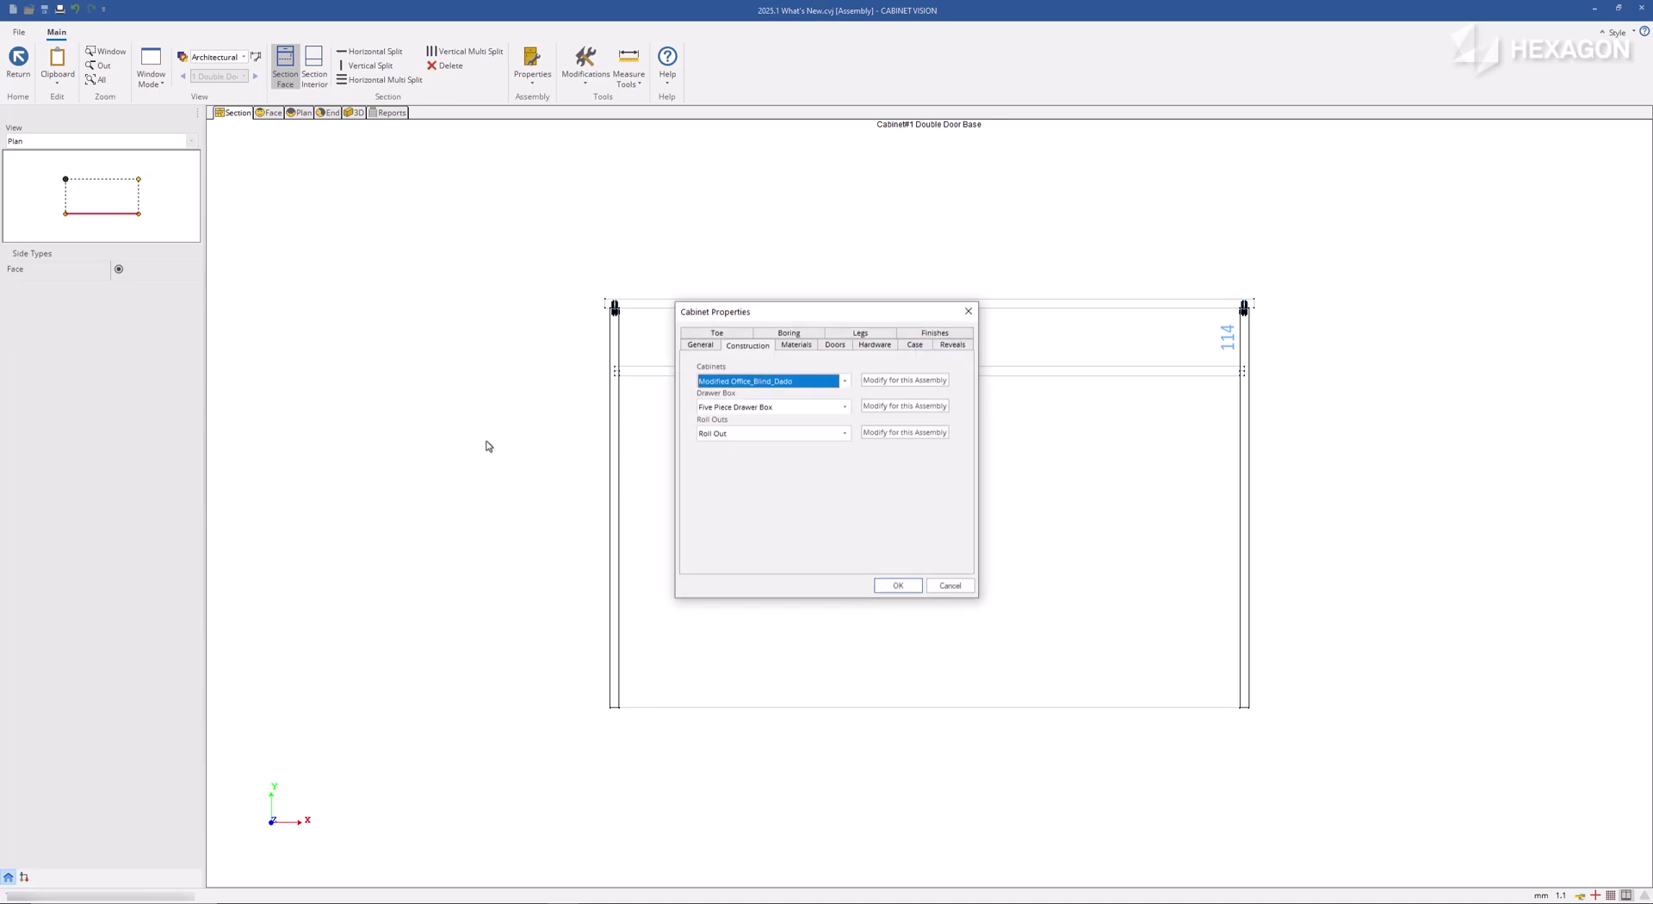
{"action": "left_click", "coordinate": [899, 382]}
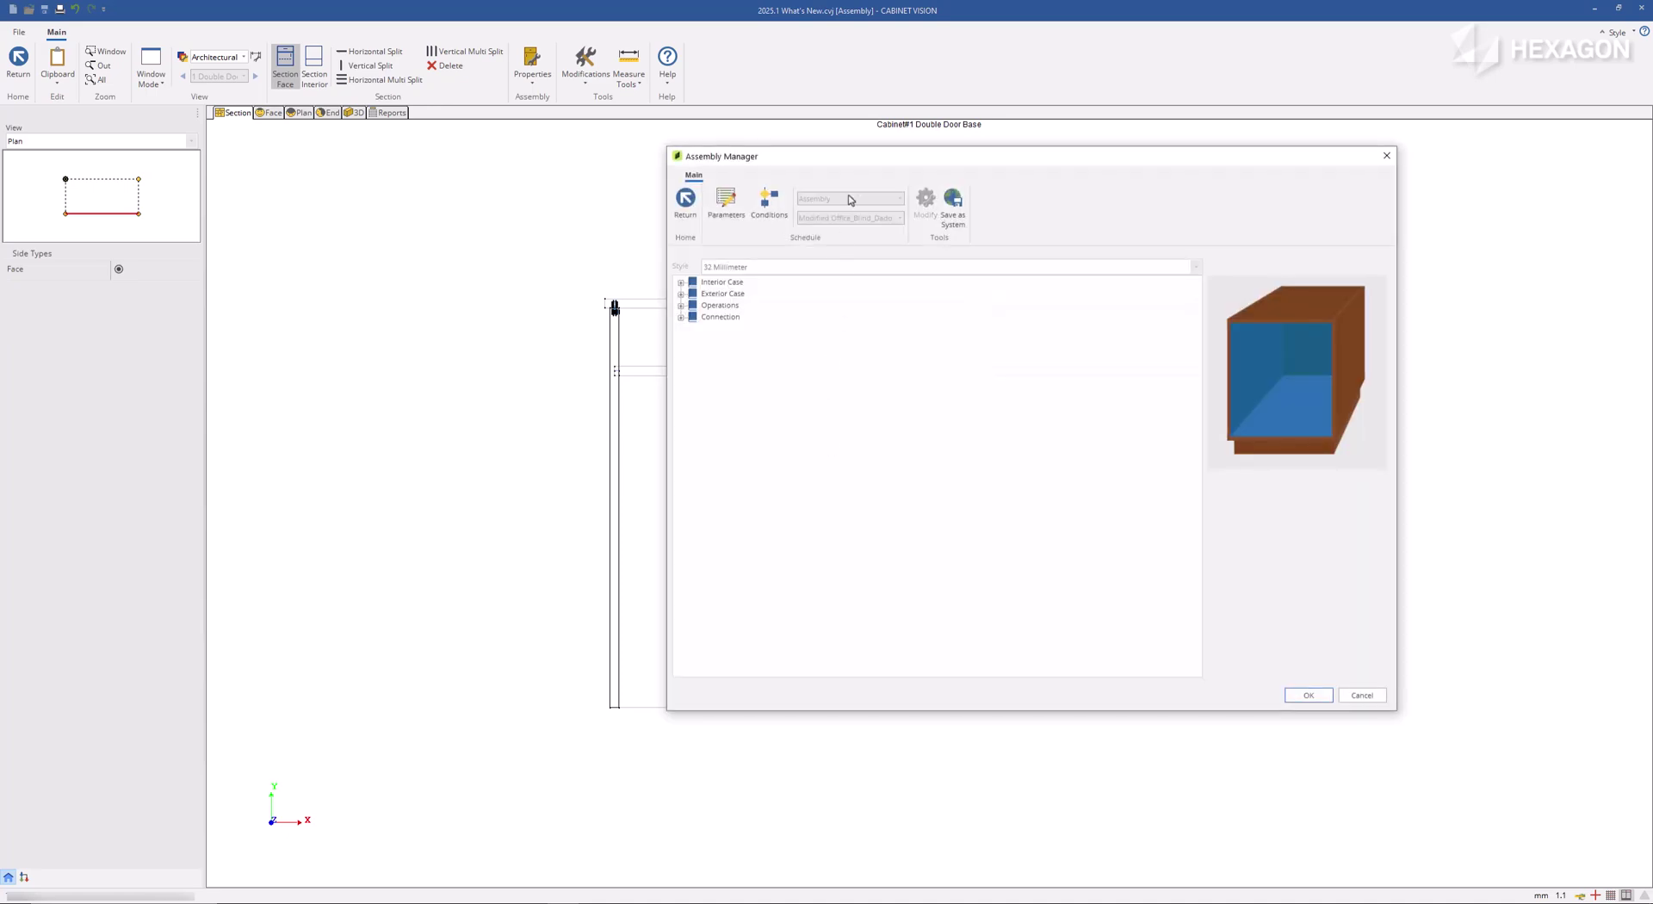
Save the construction as a new system method named Office_Desk and close the dialogs.
{"action": "left_click", "coordinate": [952, 203]}
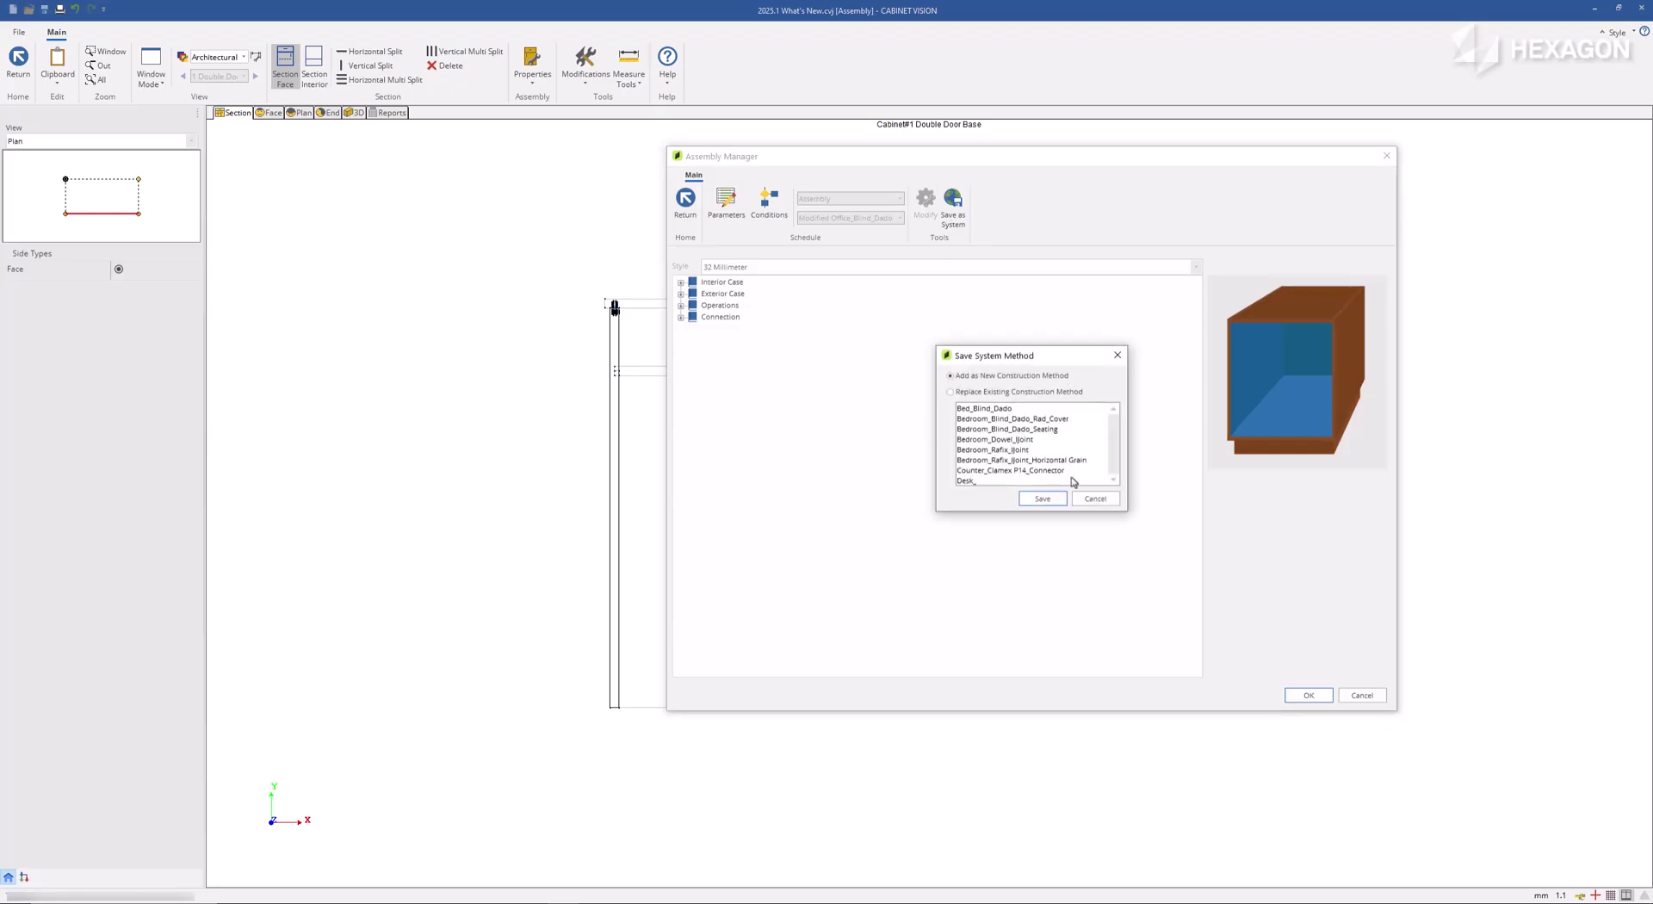
{"action": "left_click", "coordinate": [1045, 500]}
{"action": "left_click_drag", "start_coordinate": [1056, 422], "coordinate": [1009, 422]}
{"action": "type", "text": "Desk"}
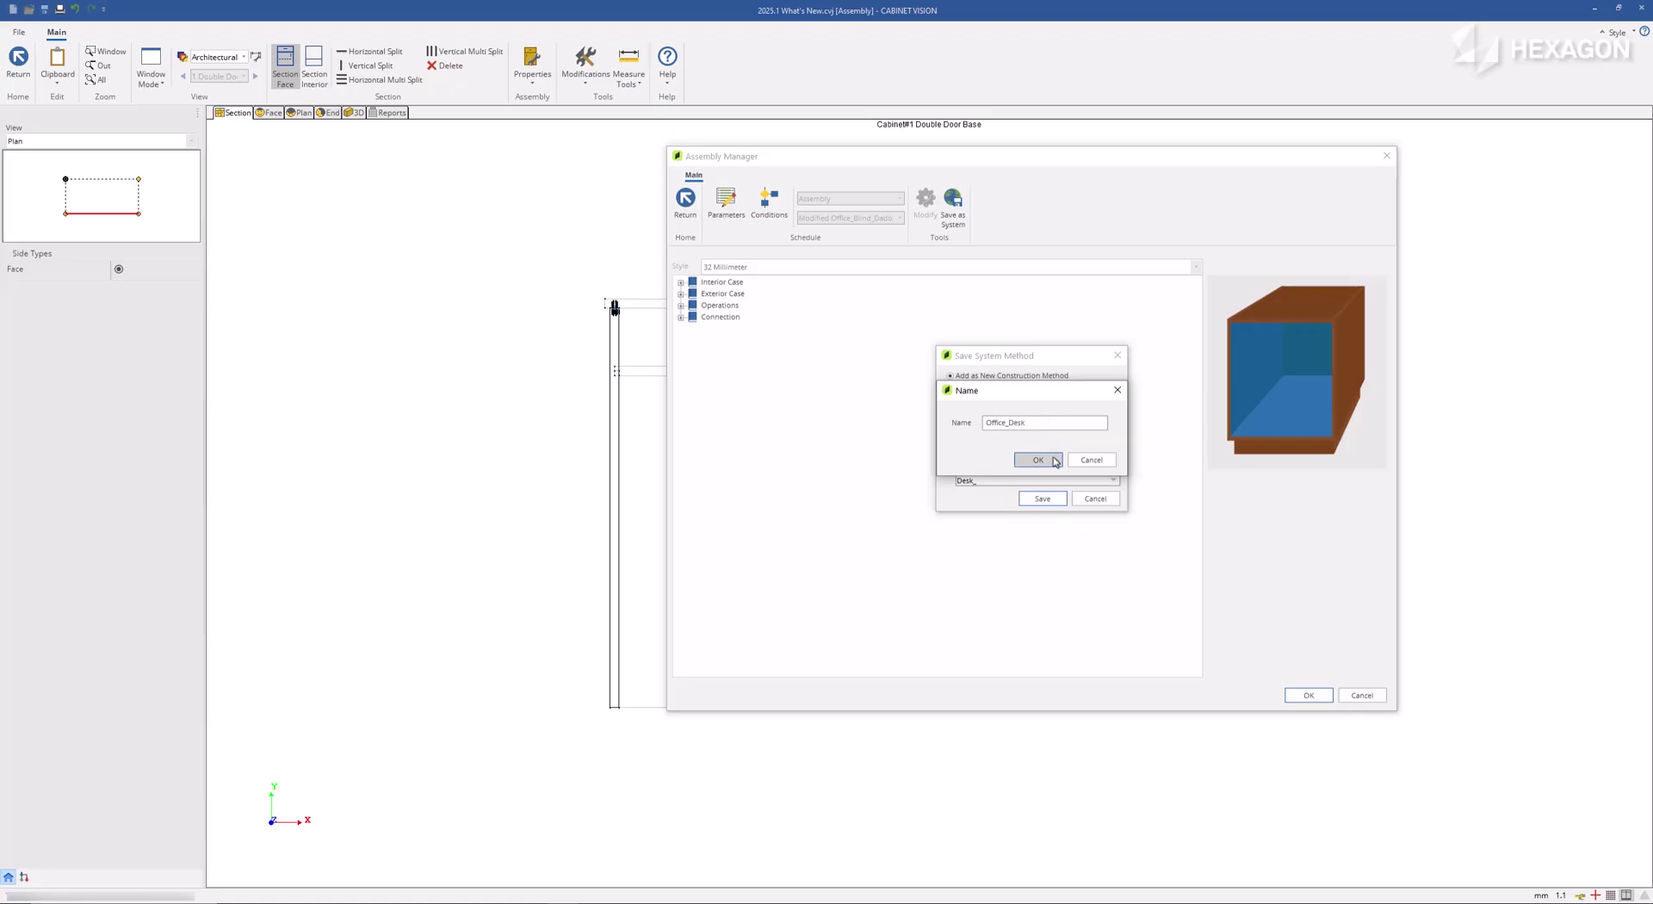
{"action": "left_click", "coordinate": [1056, 462]}
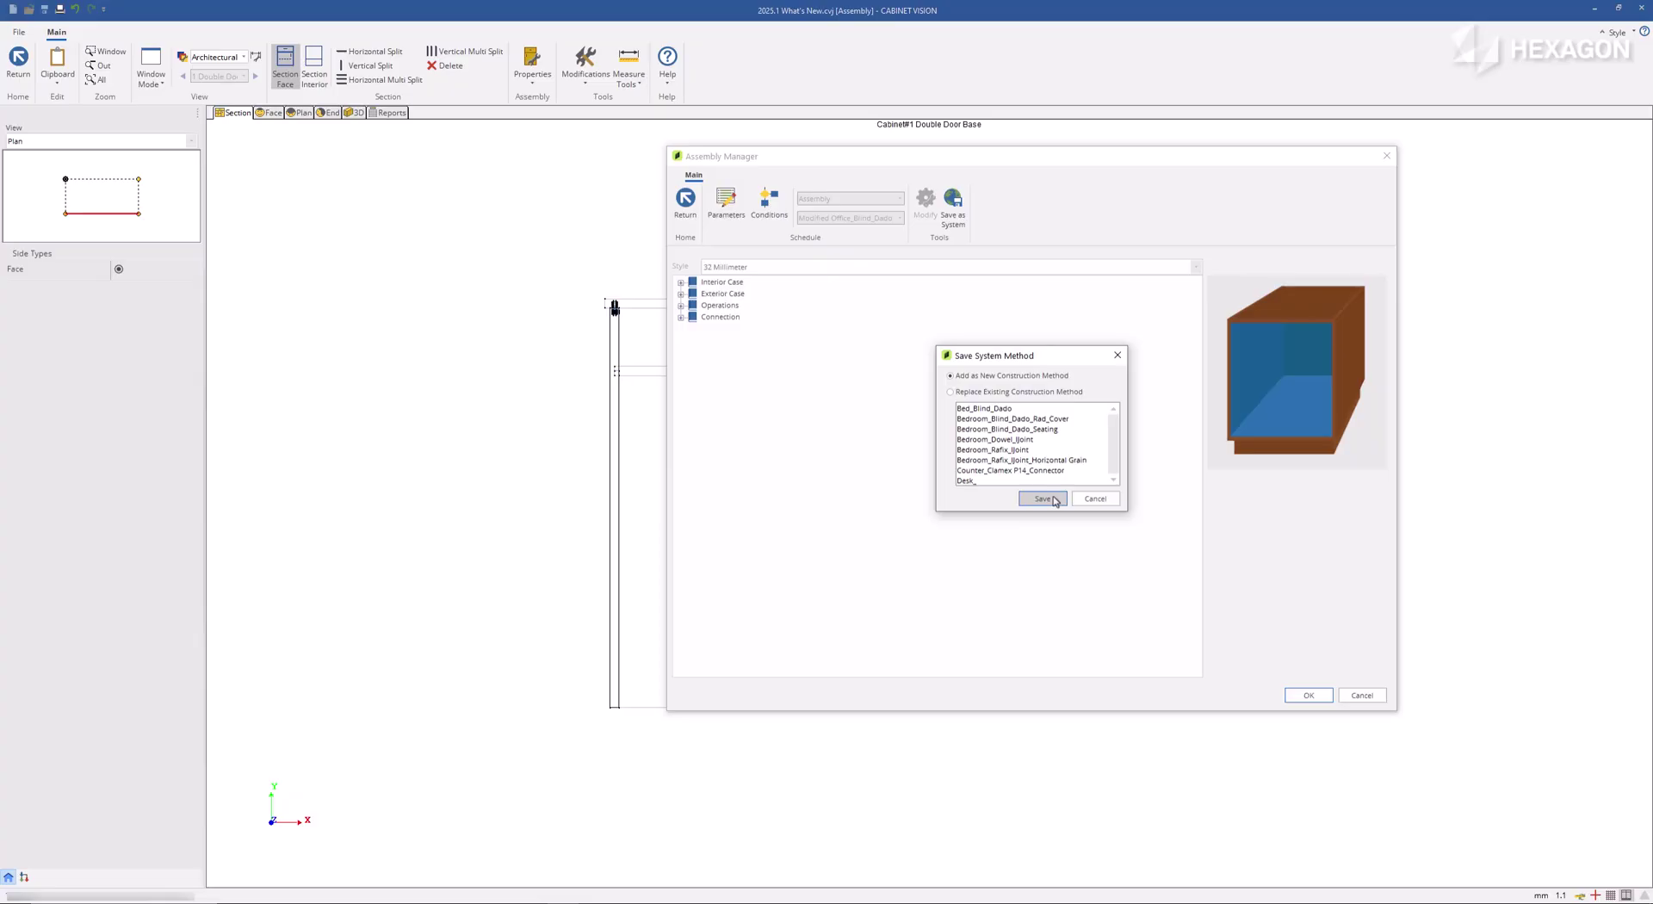
{"action": "left_click", "coordinate": [1056, 500]}
{"action": "left_click", "coordinate": [1307, 696]}
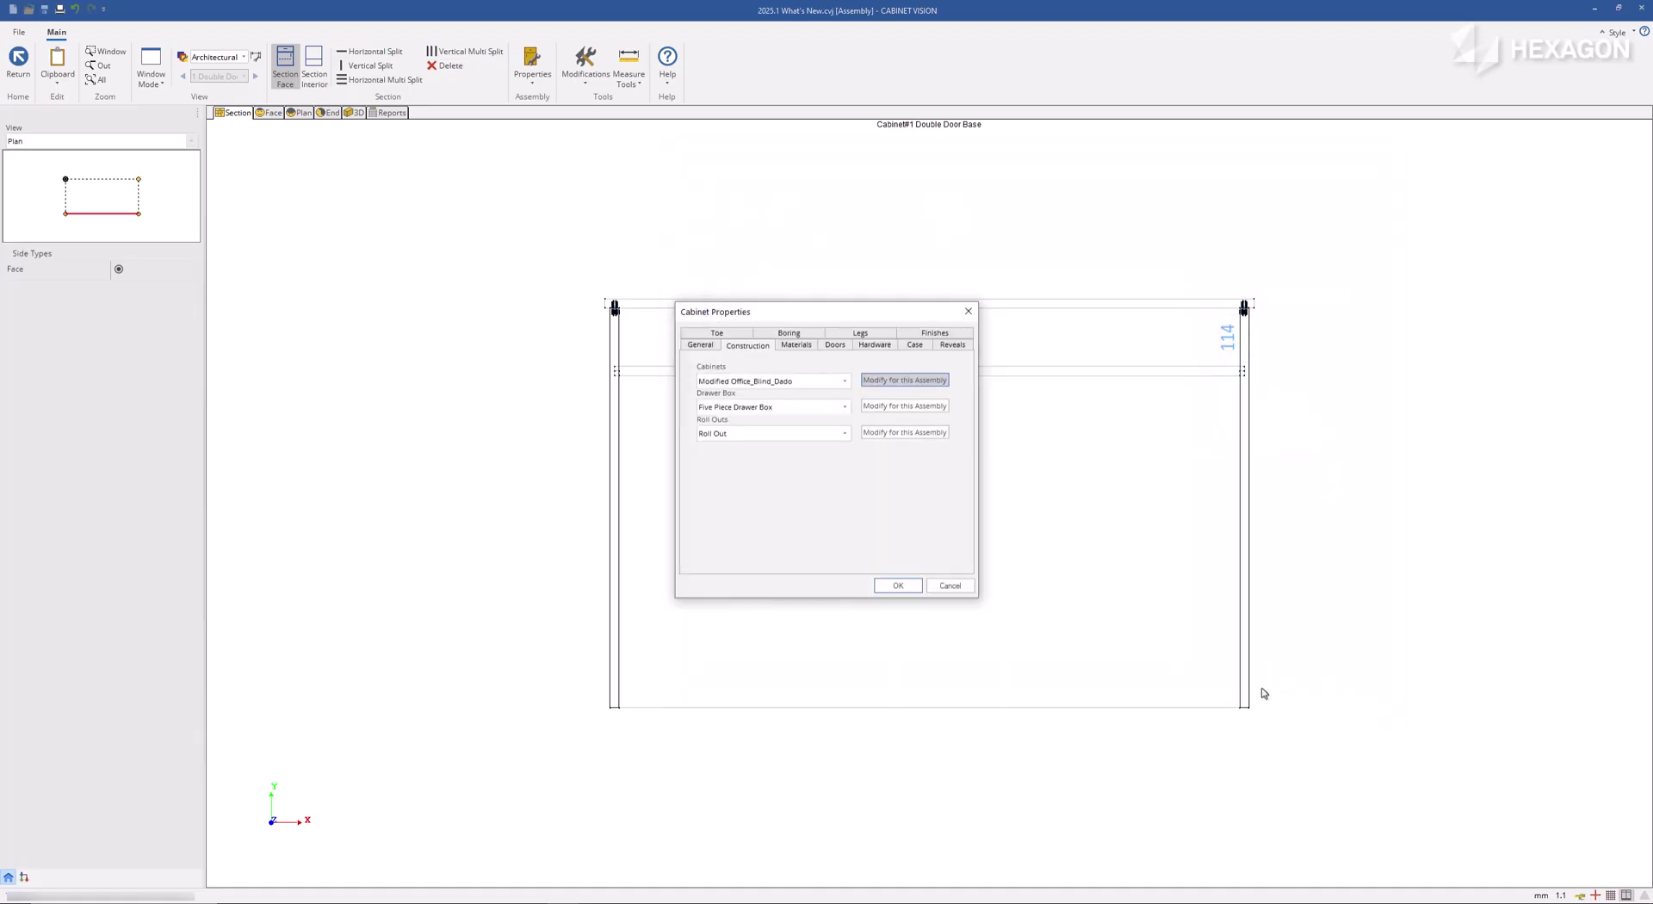
{"action": "left_click", "coordinate": [896, 584]}
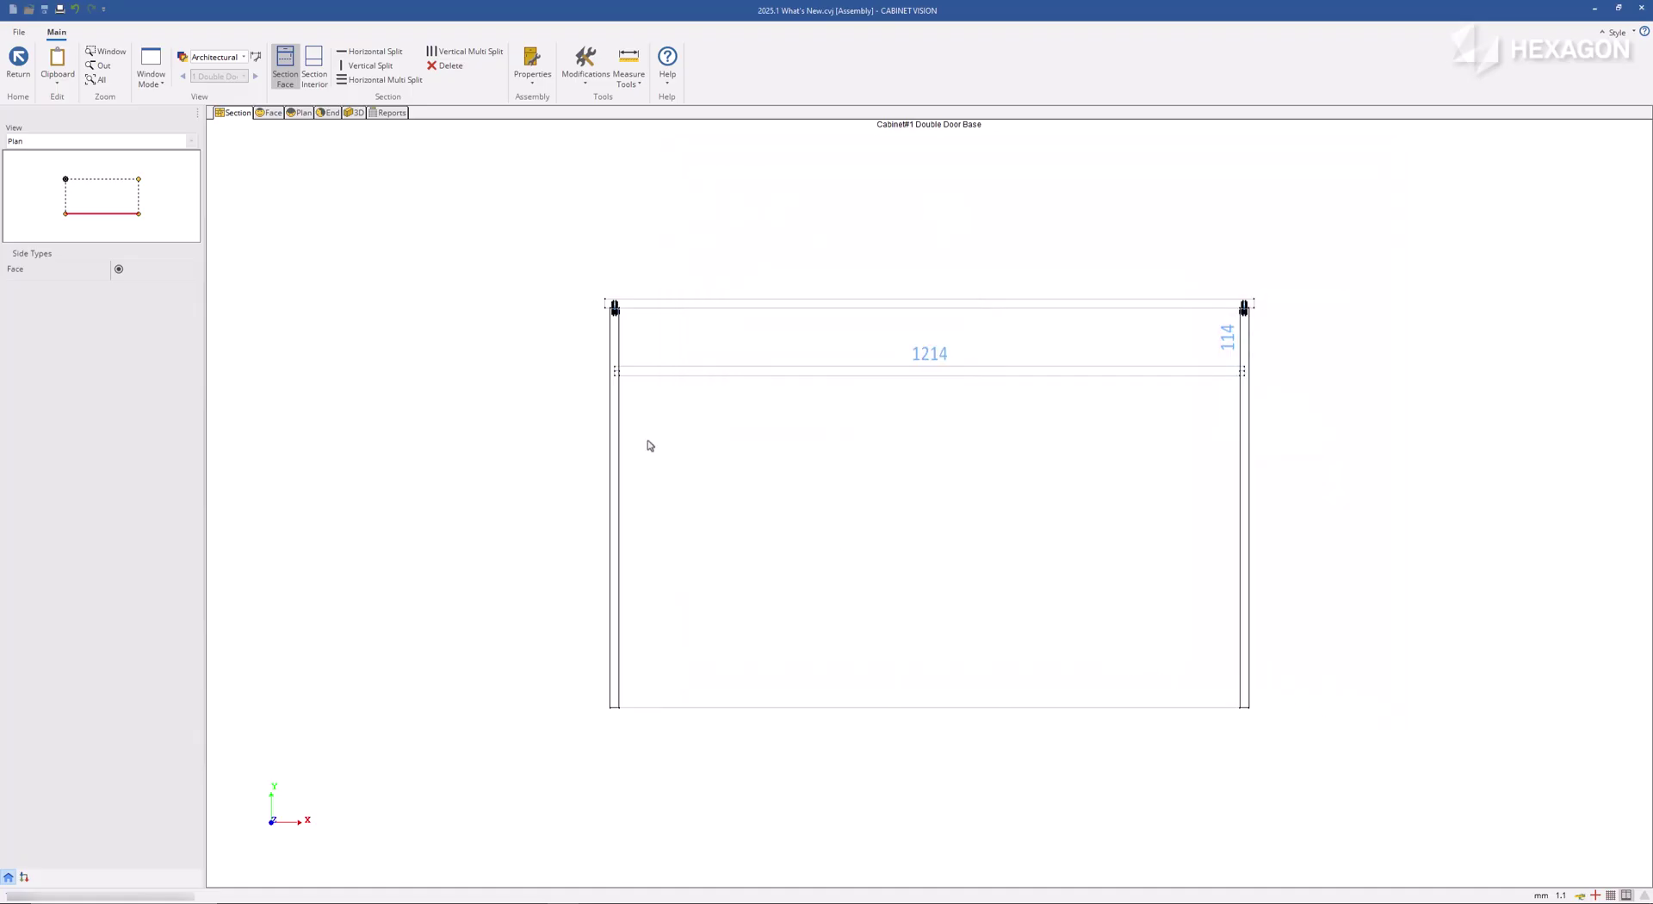
Return to the room layout and review the cabinet constructions in the job's Cabinet settings.
{"action": "left_click", "coordinate": [18, 62]}
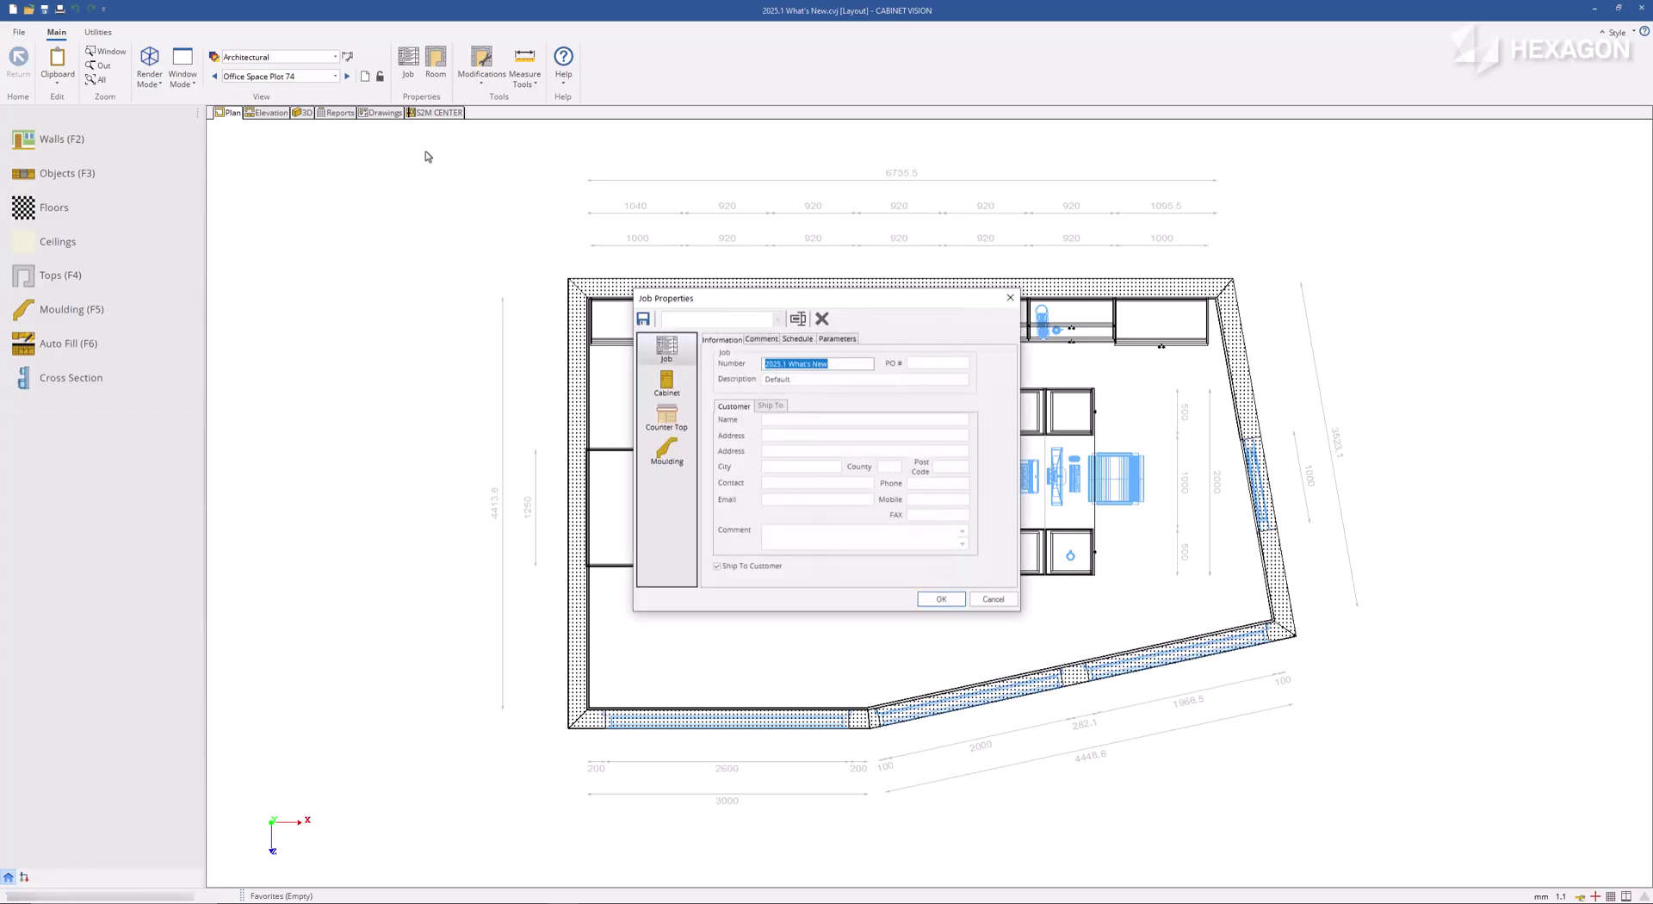
{"action": "left_click", "coordinate": [662, 388]}
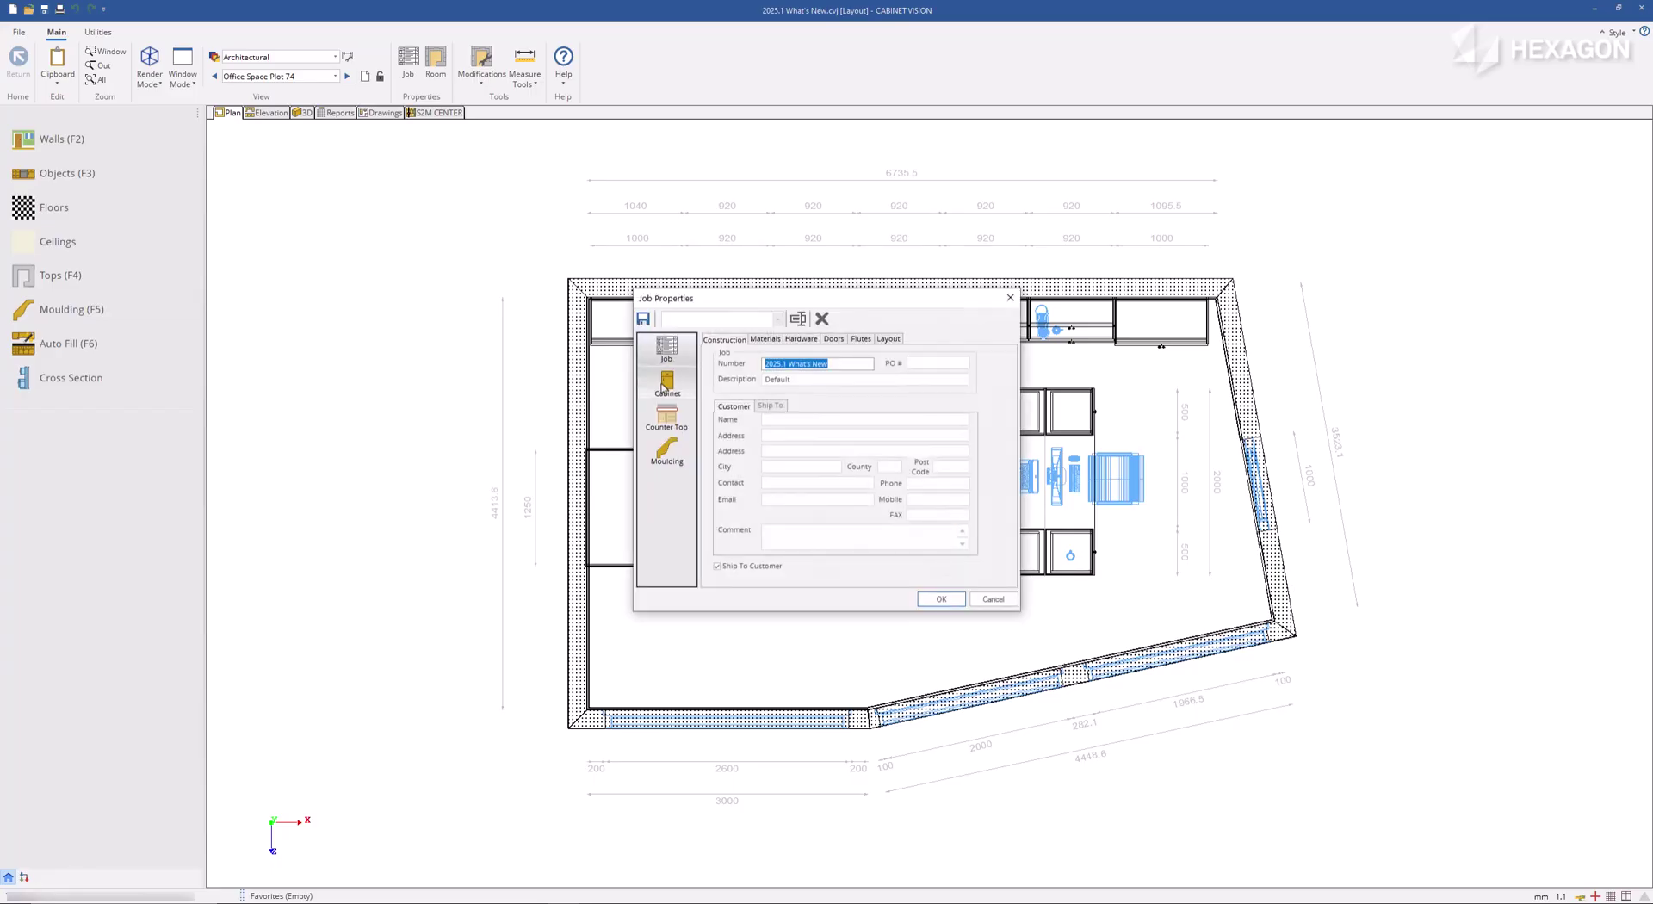
{"action": "left_click", "coordinate": [866, 376]}
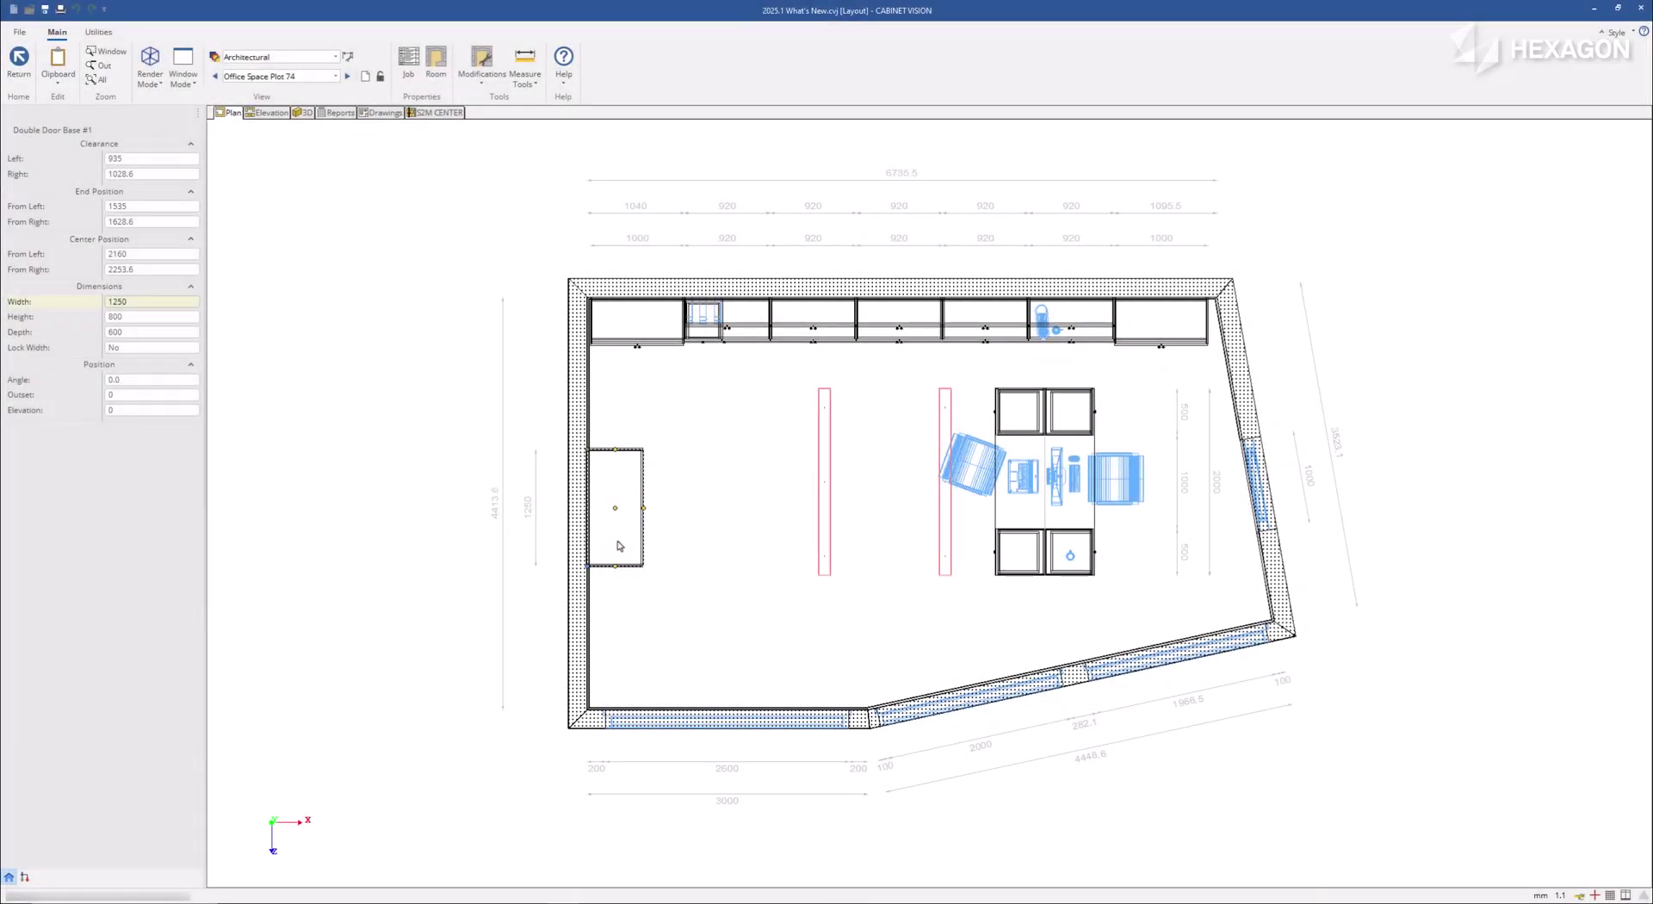
Open the double door base in front view and review its Finished Right End, Top, Deck and Front Plinth parts.
{"action": "double_click", "coordinate": [620, 545]}
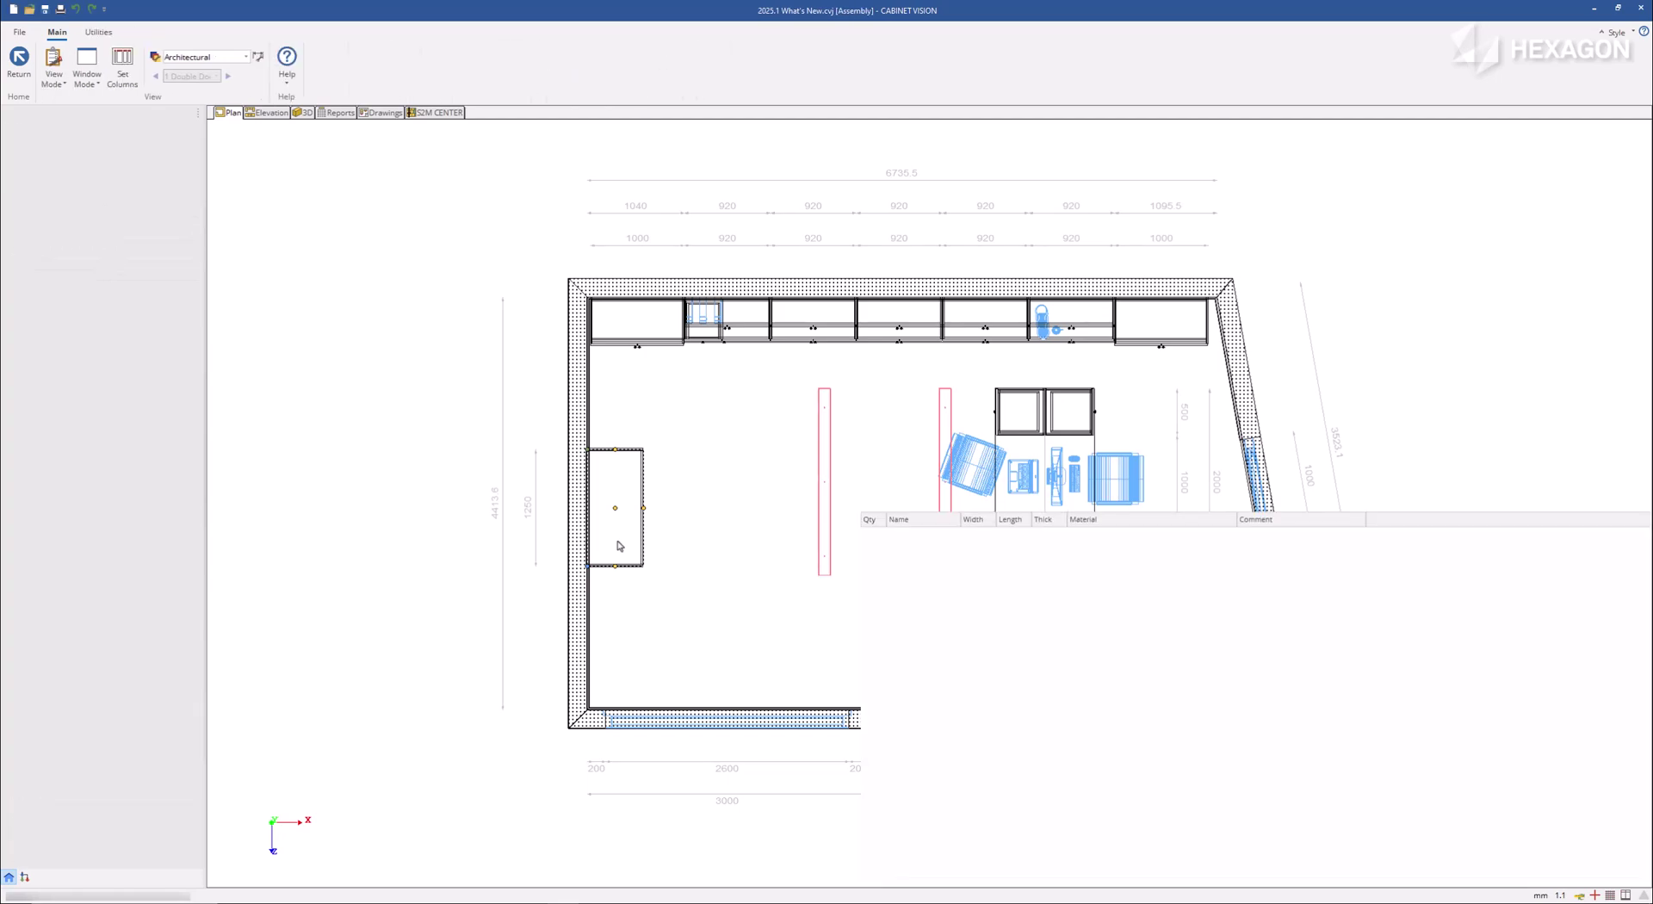
{"action": "left_click", "coordinate": [617, 657]}
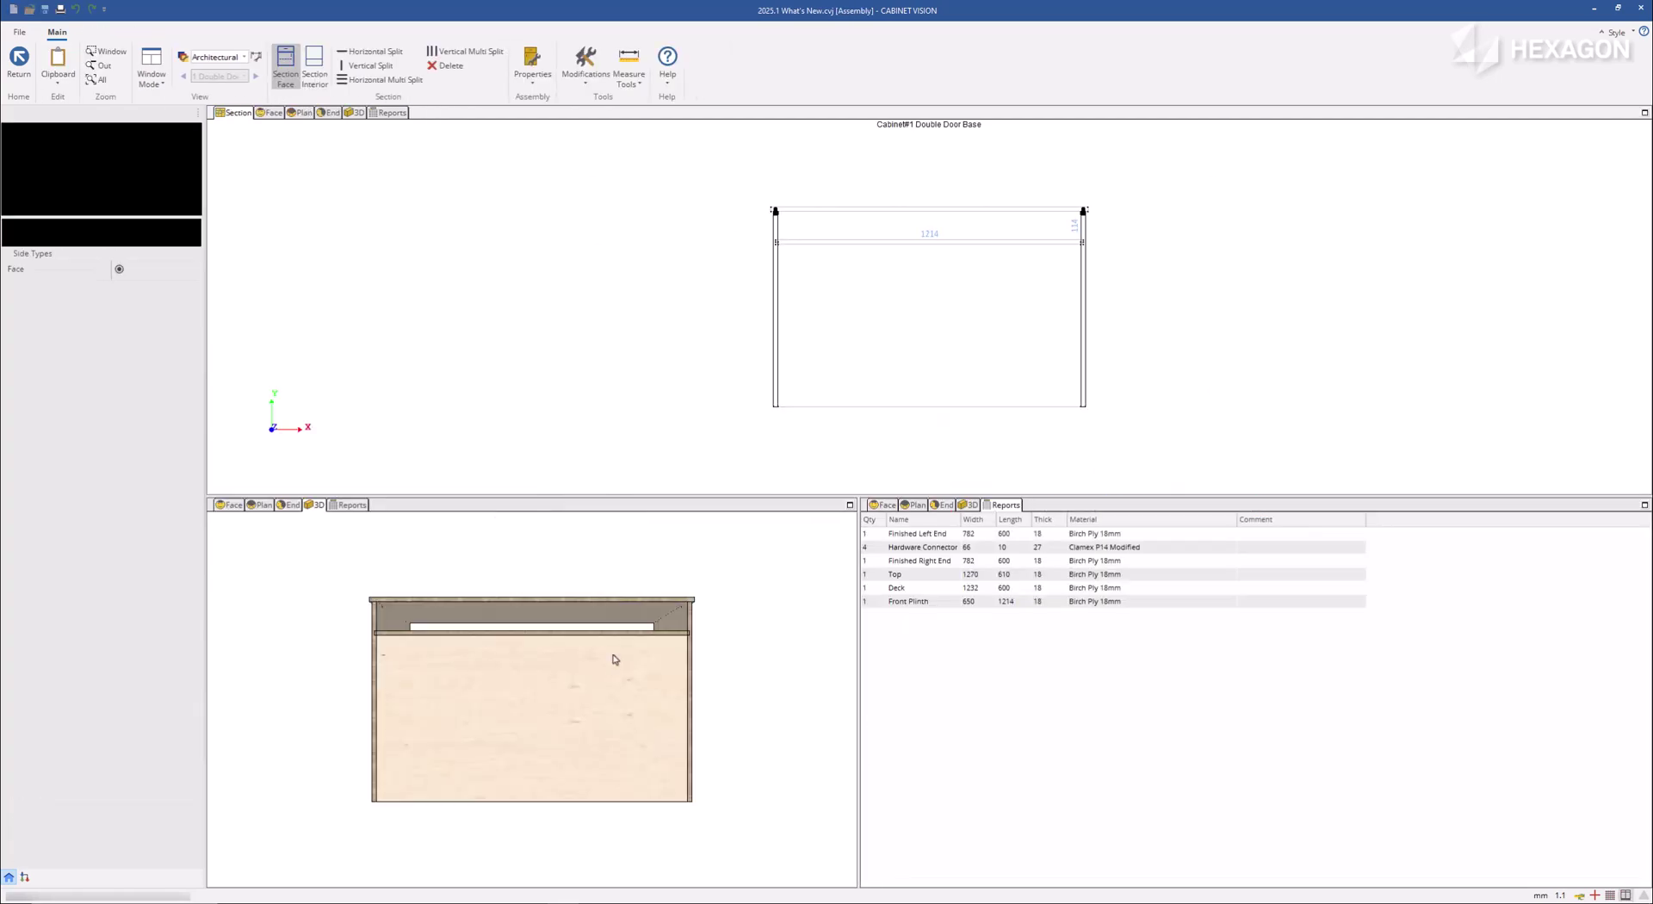
{"action": "left_click_drag", "start_coordinate": [521, 688], "coordinate": [619, 593]}
{"action": "left_click", "coordinate": [870, 537]}
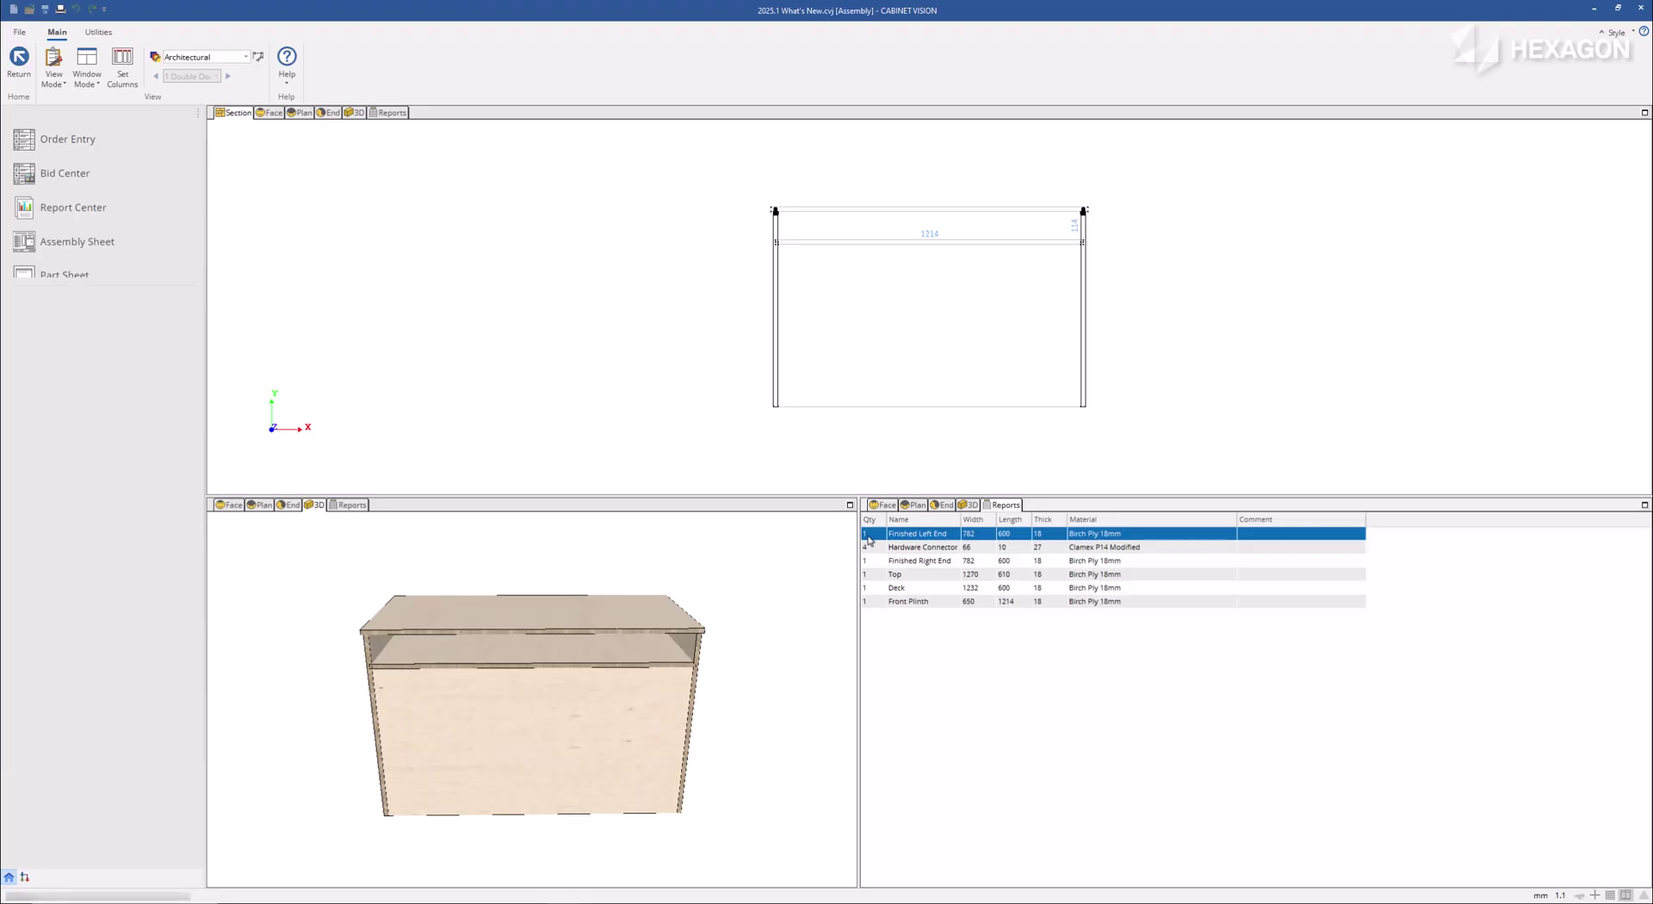
{"action": "left_click", "coordinate": [867, 561]}
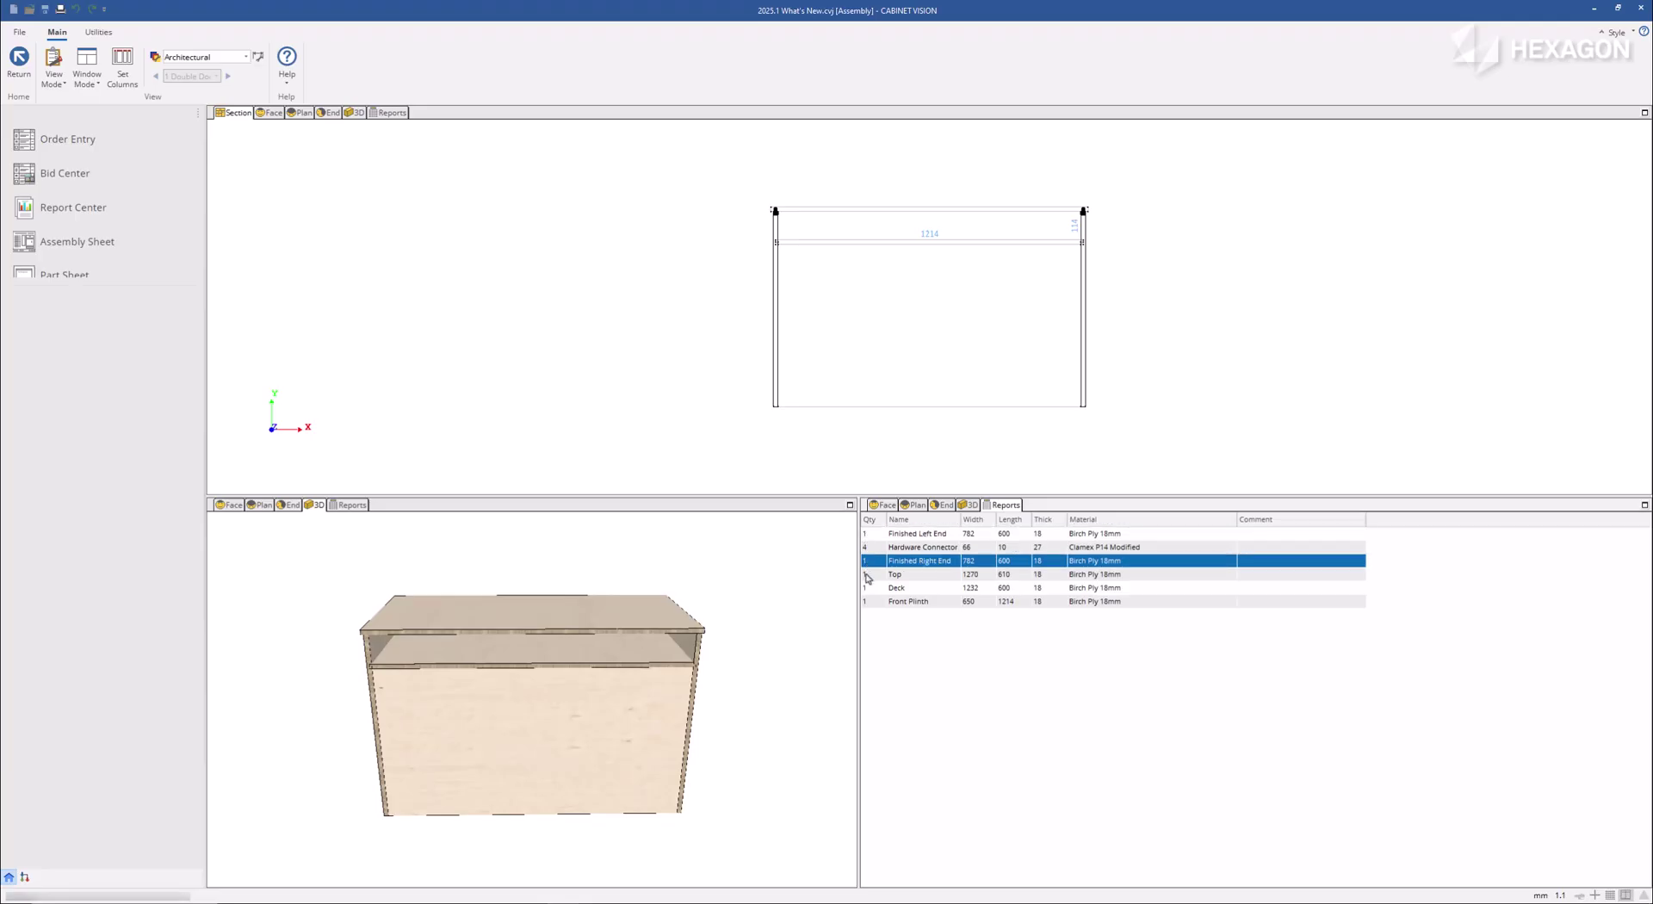
{"action": "left_click", "coordinate": [868, 575]}
{"action": "left_click", "coordinate": [871, 589]}
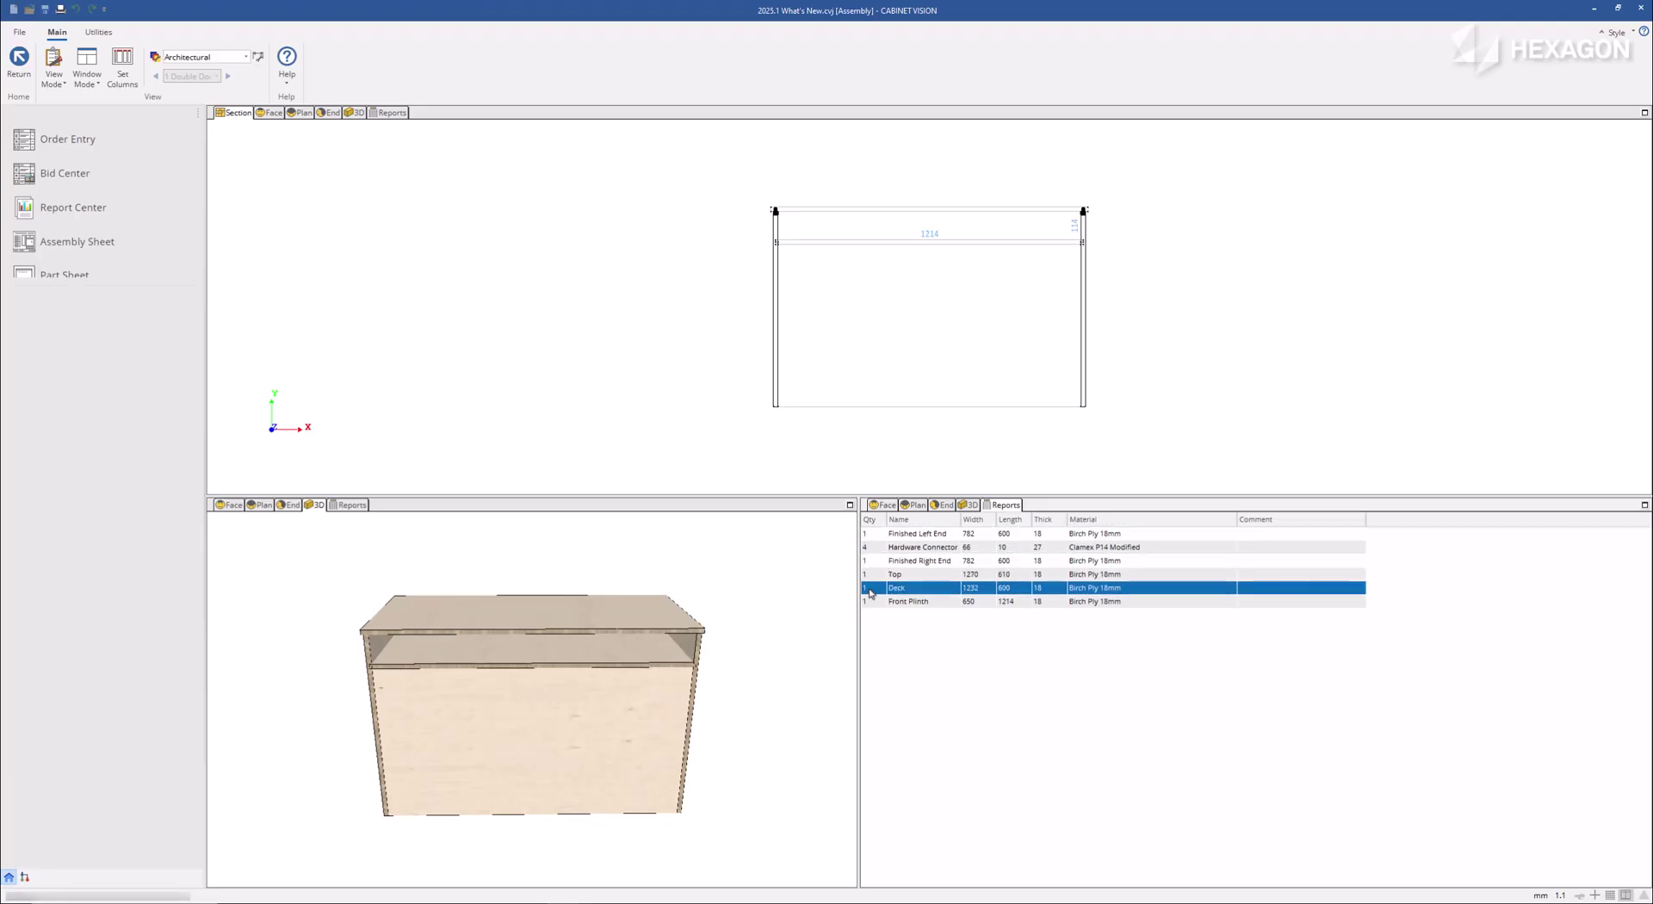
{"action": "left_click", "coordinate": [870, 602]}
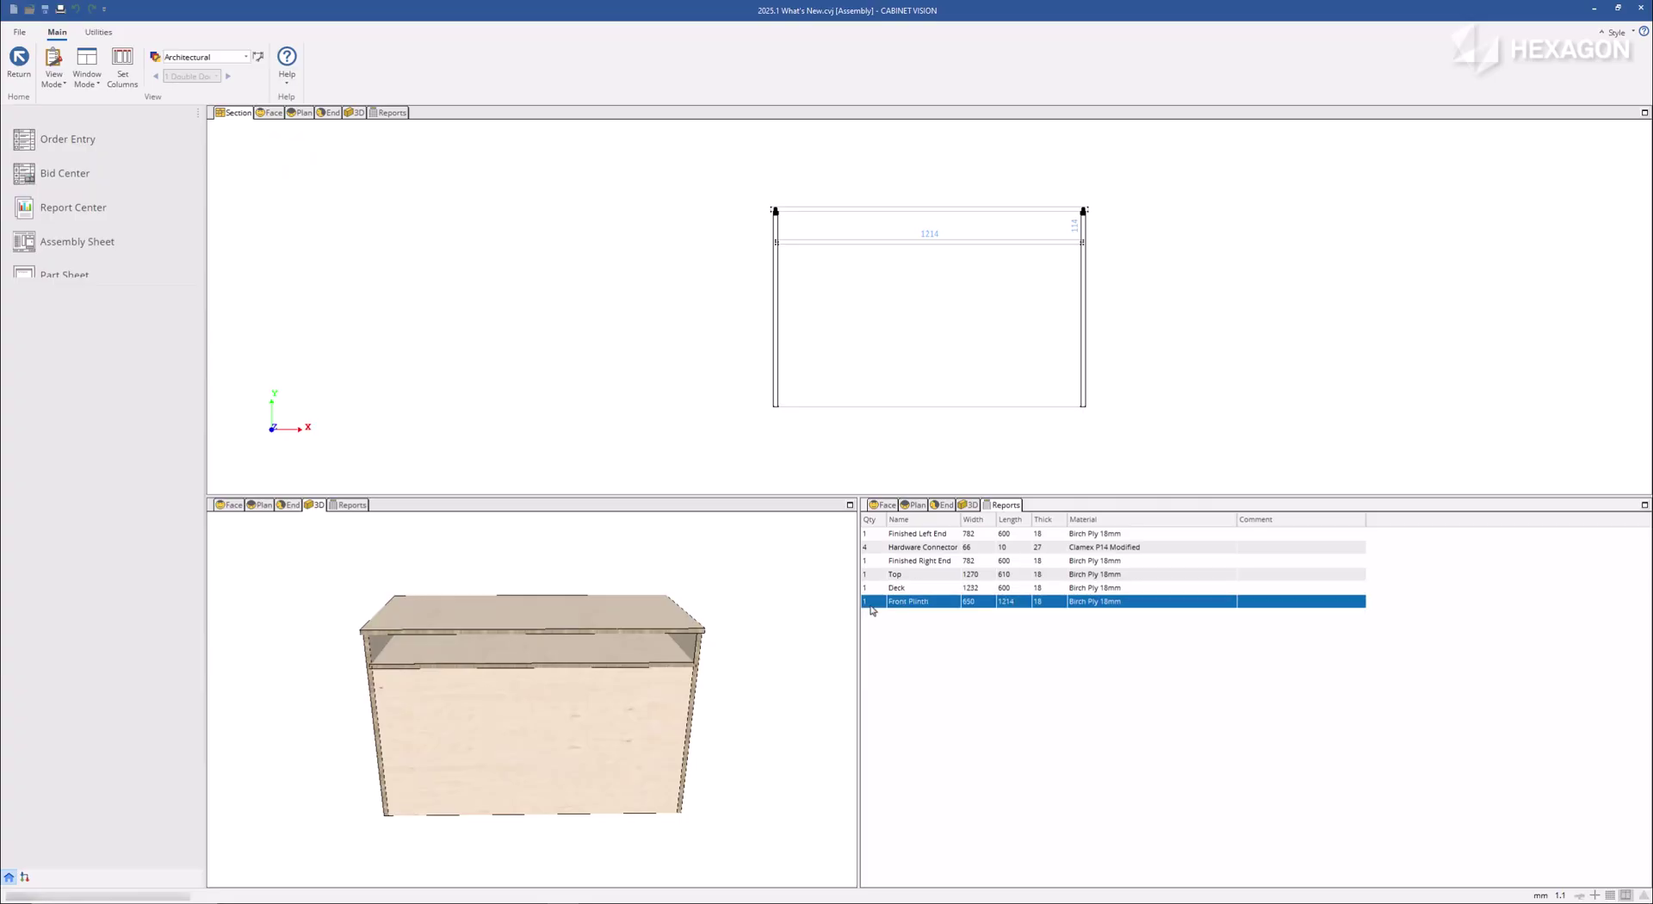
Open the cabinet's properties from the section view.
{"action": "left_click", "coordinate": [594, 418]}
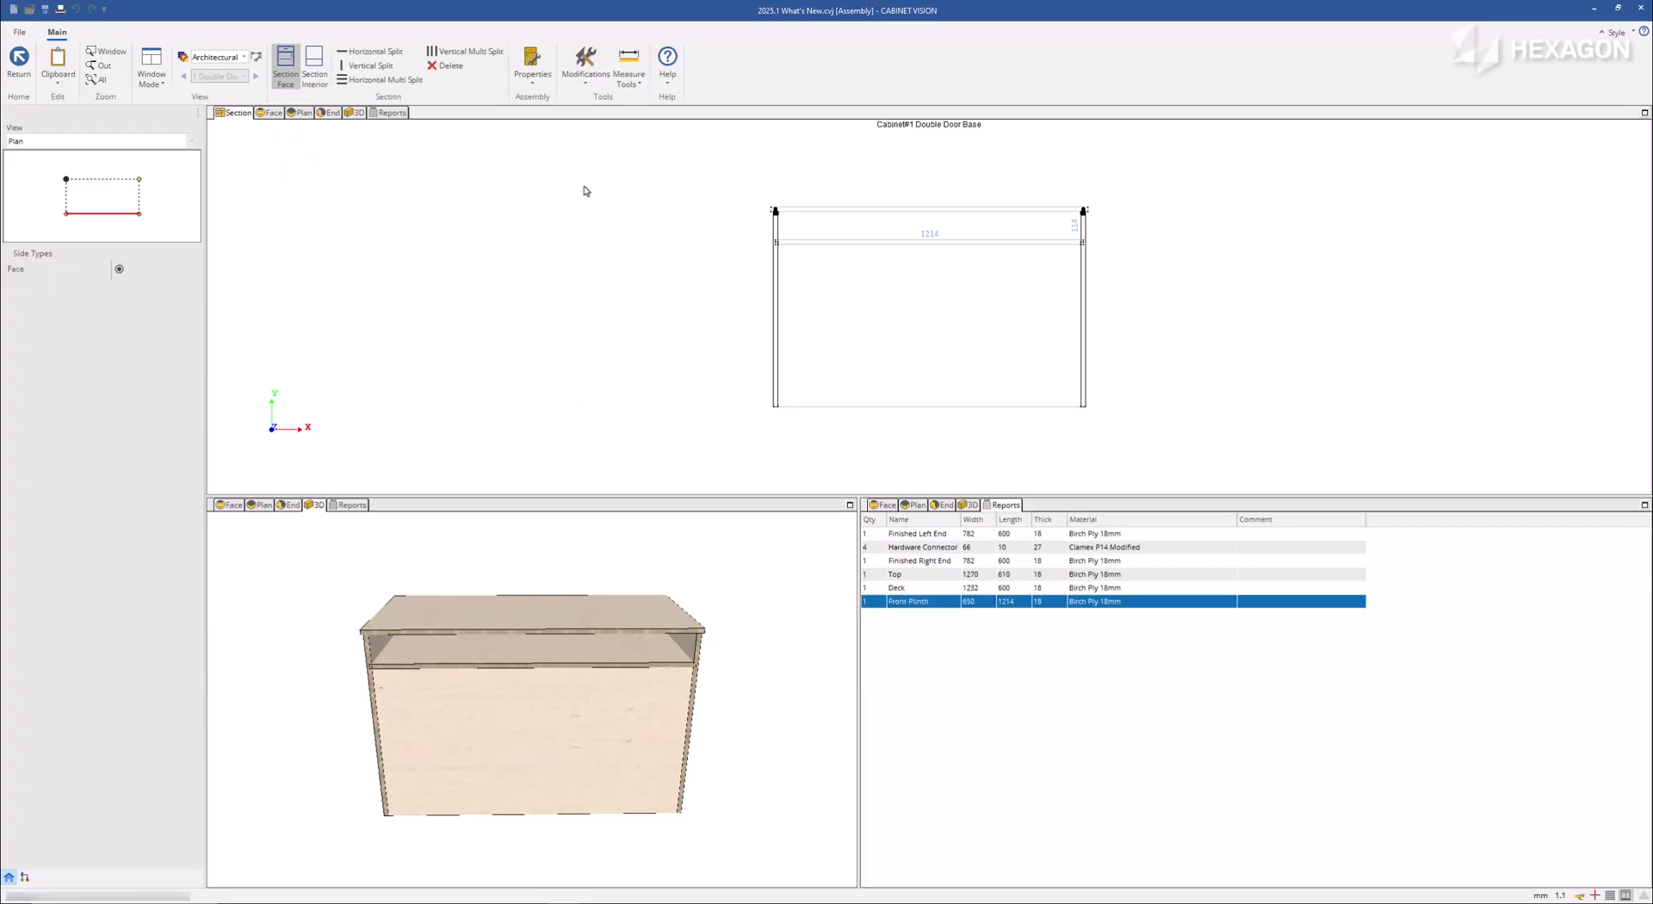
{"action": "left_click", "coordinate": [534, 79]}
{"action": "left_click", "coordinate": [555, 165]}
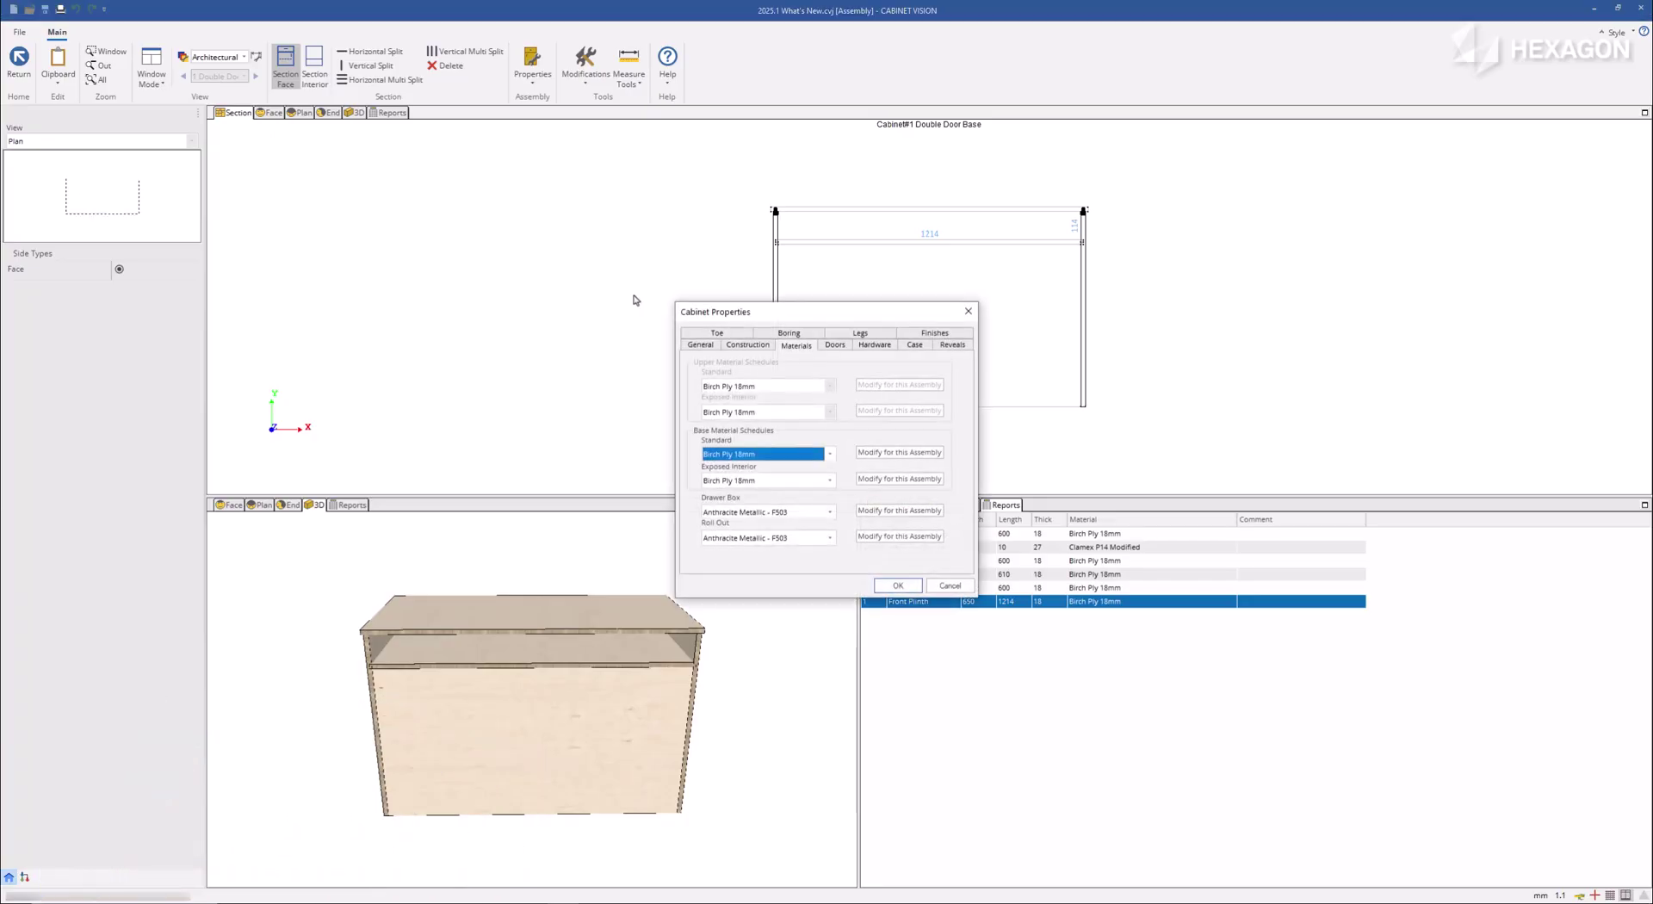
Make an assembly-specific copy of the base material schedule and expand its Case part lists.
{"action": "left_click", "coordinate": [892, 457]}
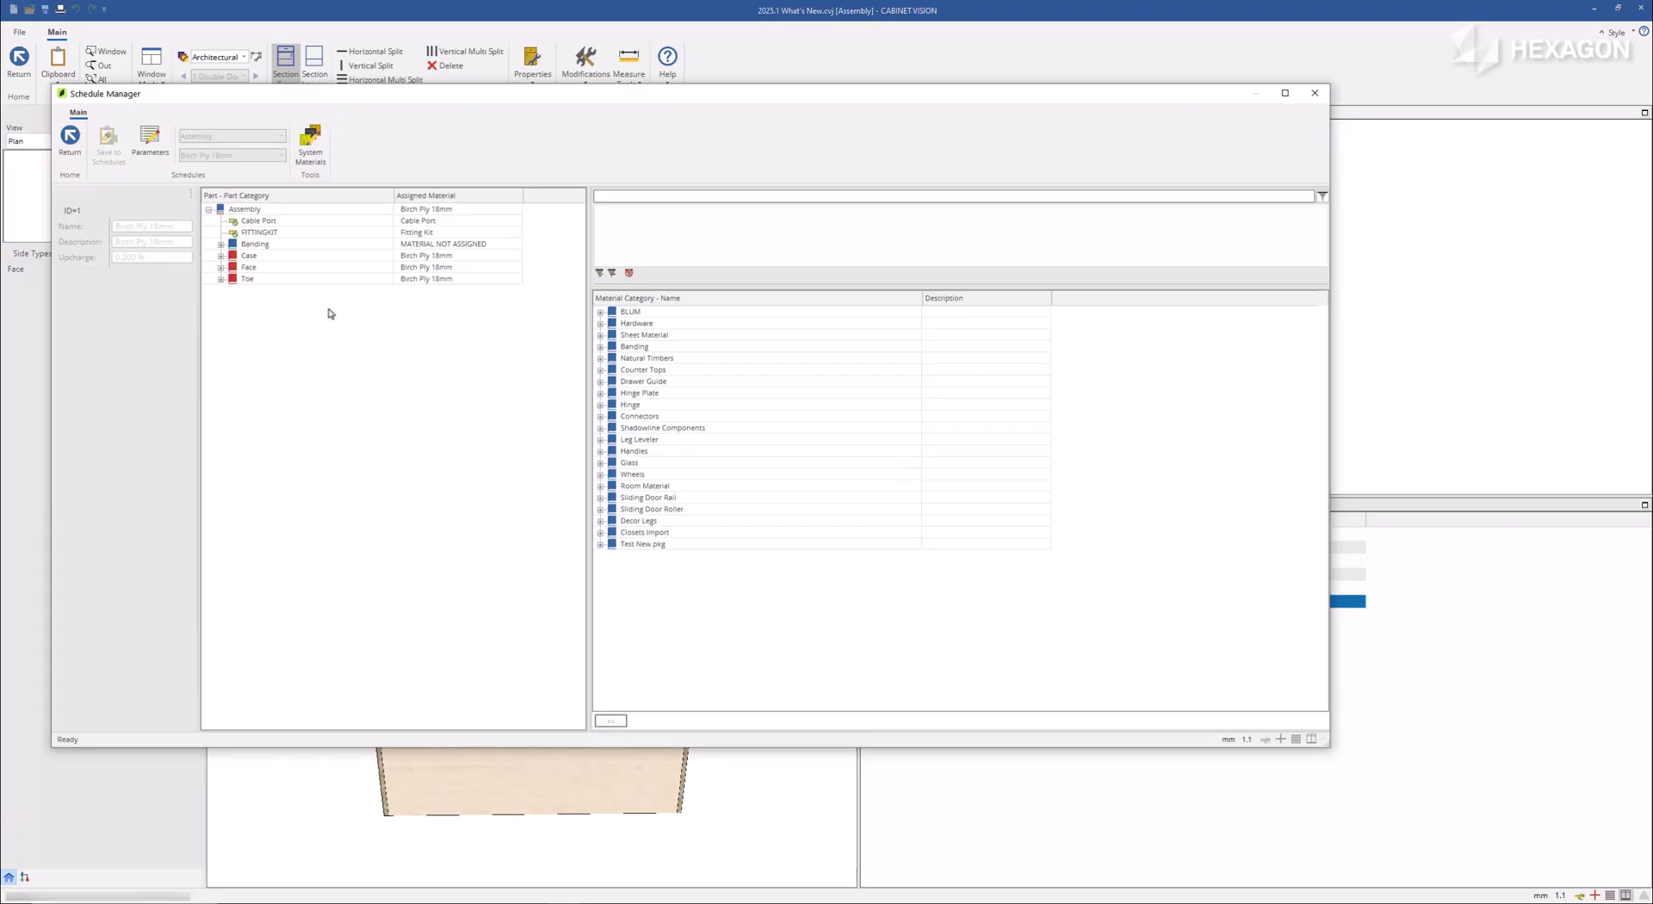
{"action": "left_click_drag", "start_coordinate": [359, 95], "coordinate": [593, 137]}
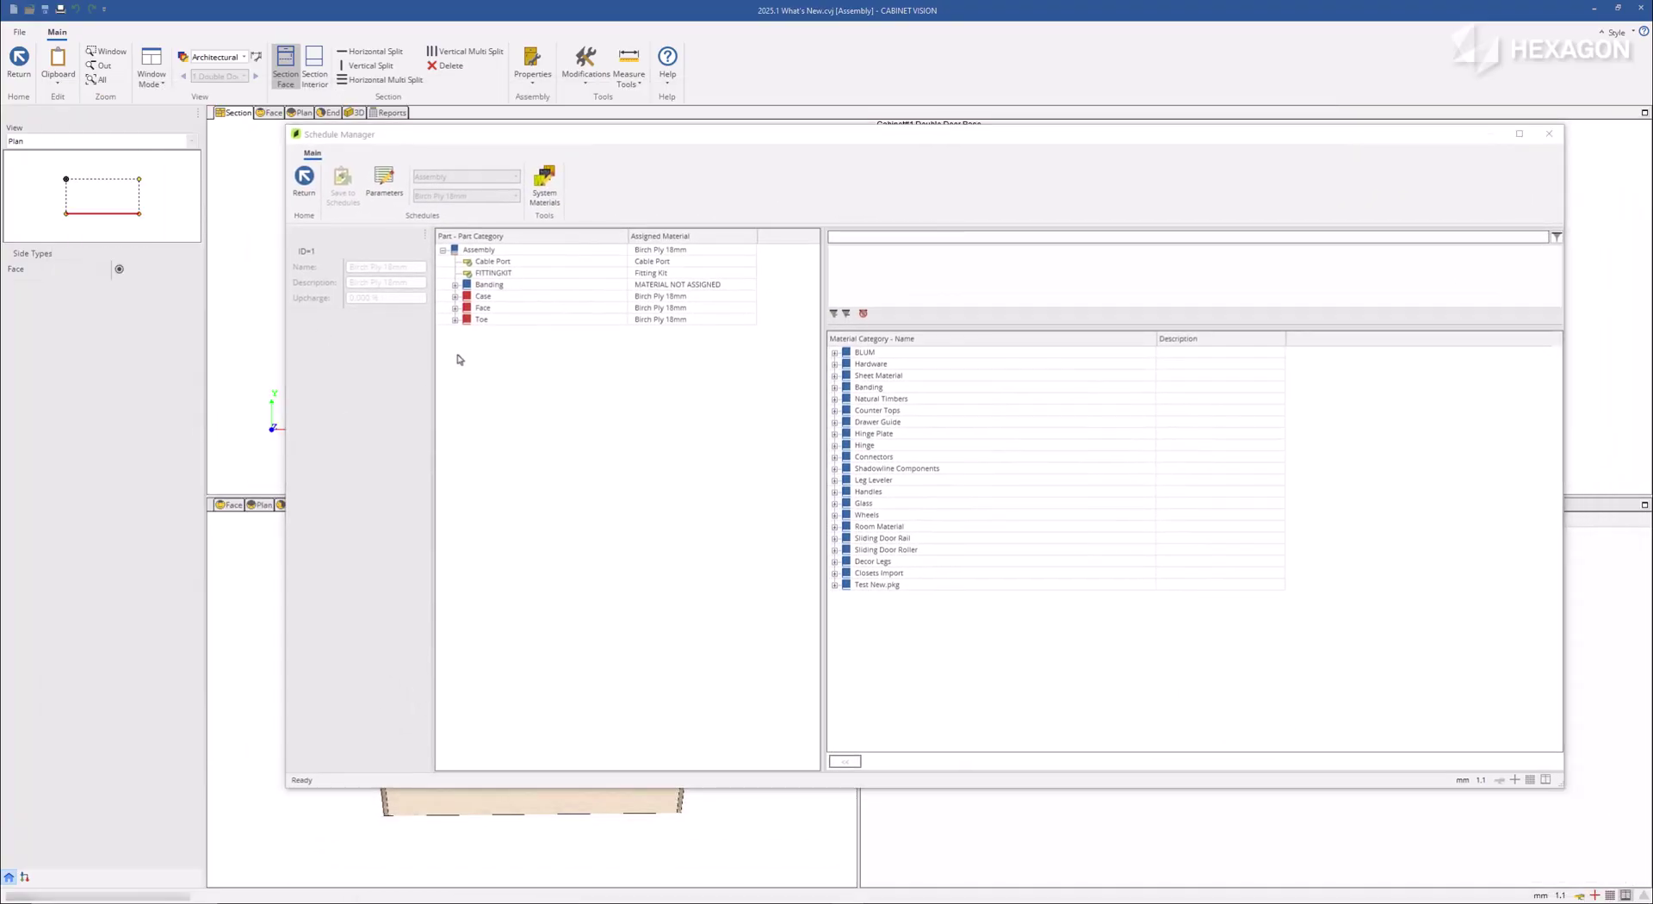
{"action": "left_click", "coordinate": [455, 297]}
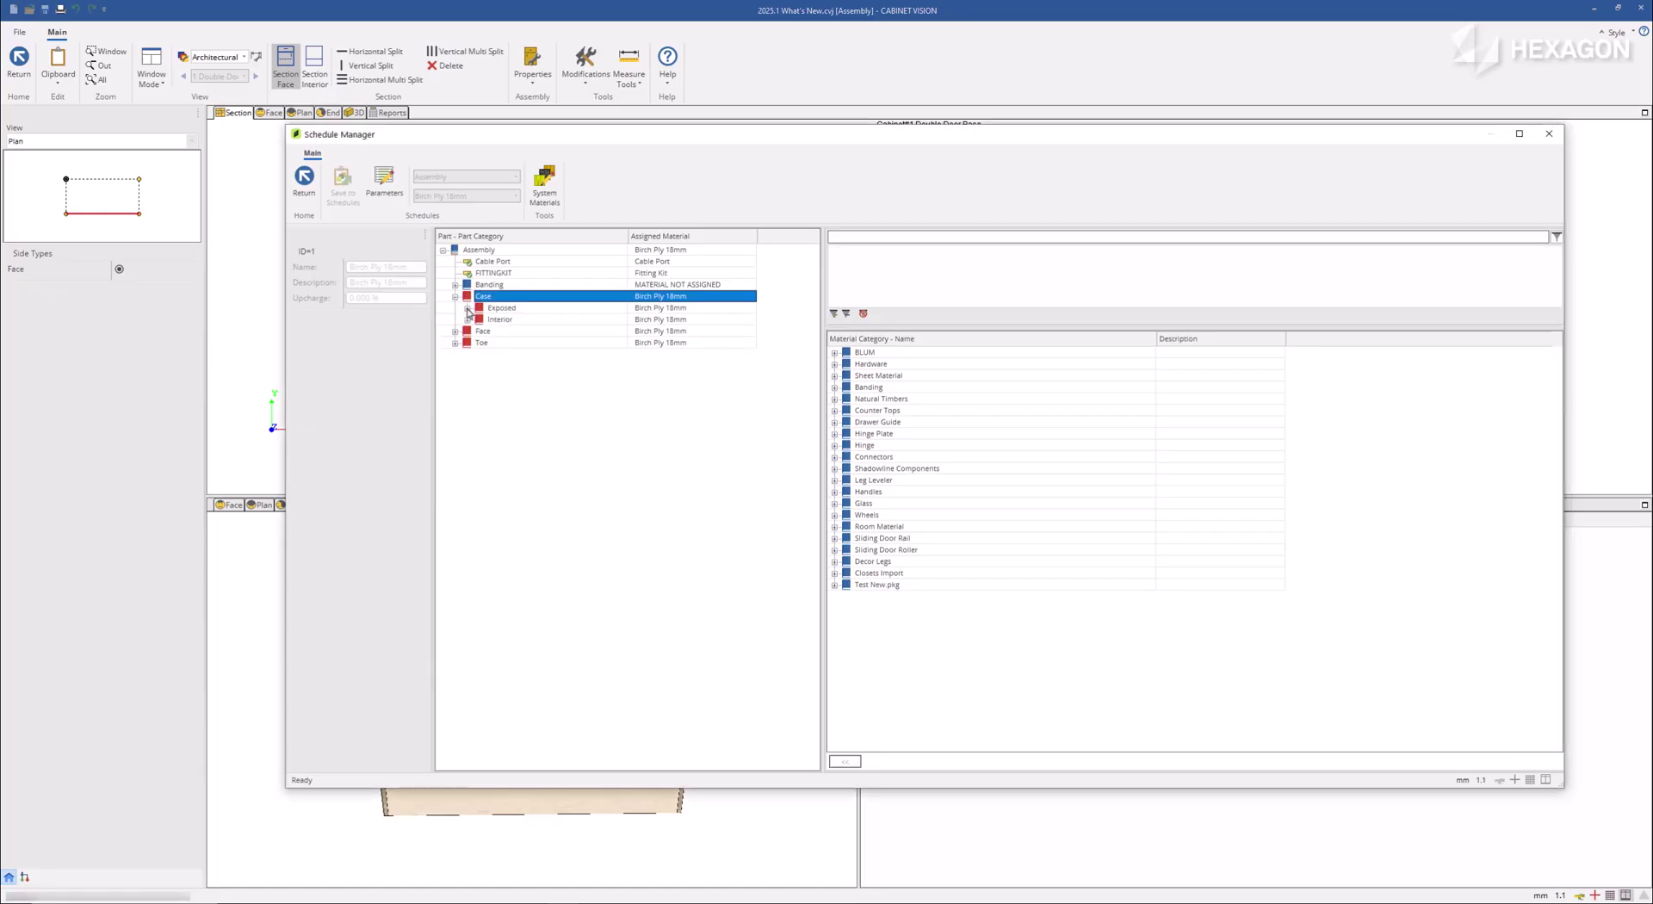
{"action": "left_click", "coordinate": [467, 308]}
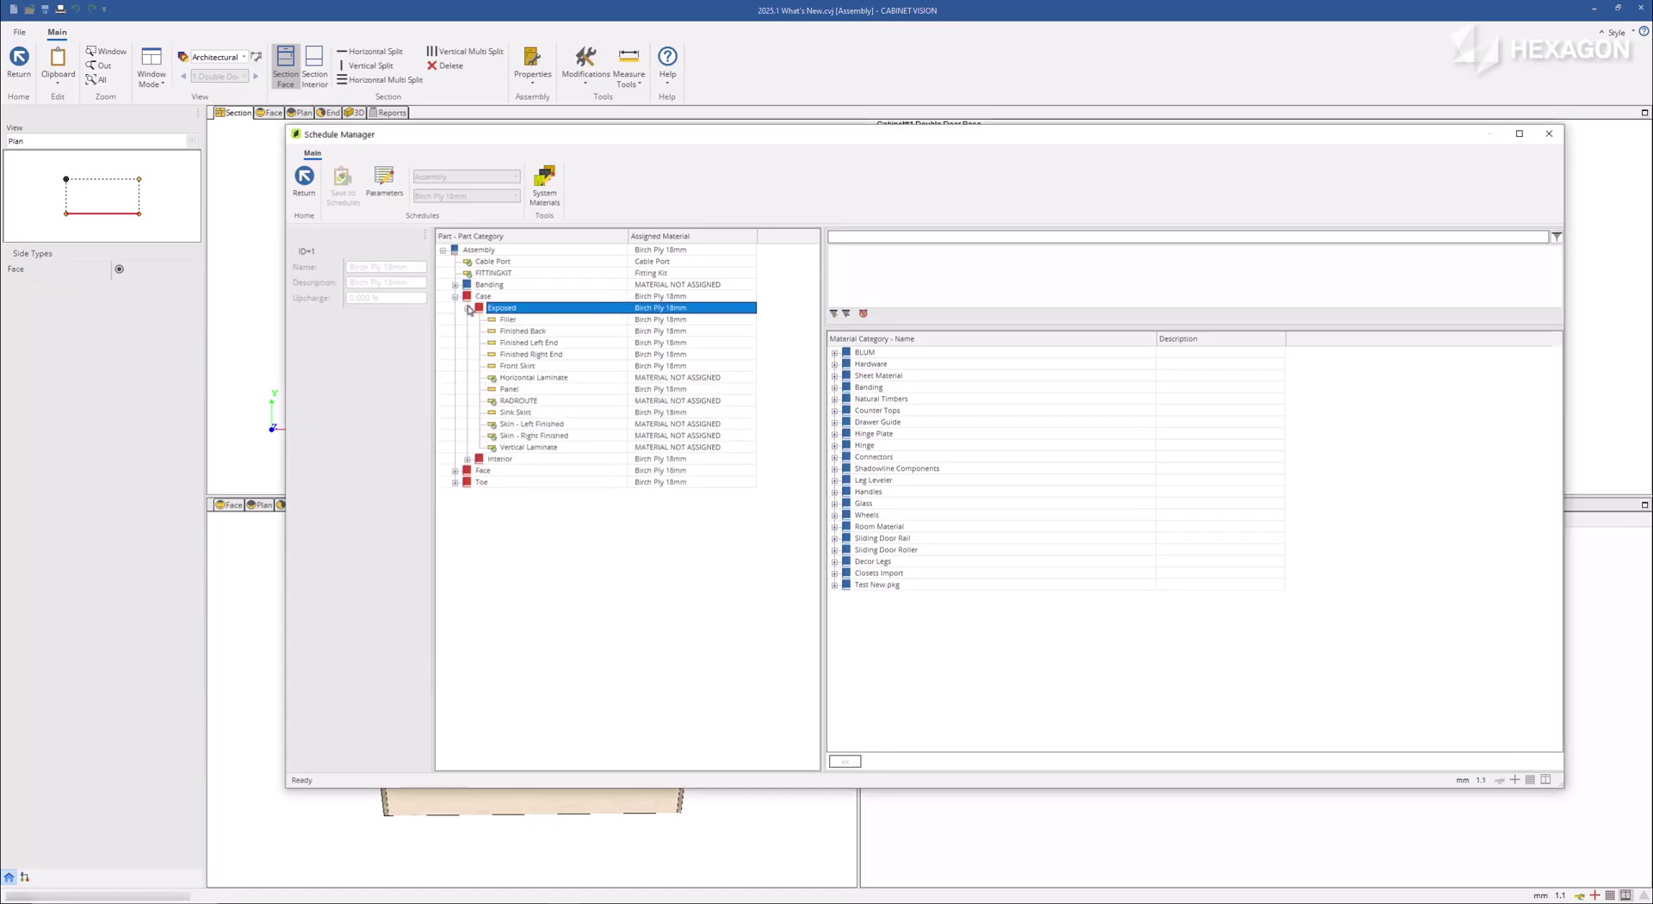
{"action": "left_click", "coordinate": [467, 459]}
{"action": "scroll", "coordinate": [542, 421], "scroll_direction": "down", "scroll_amount": 1}
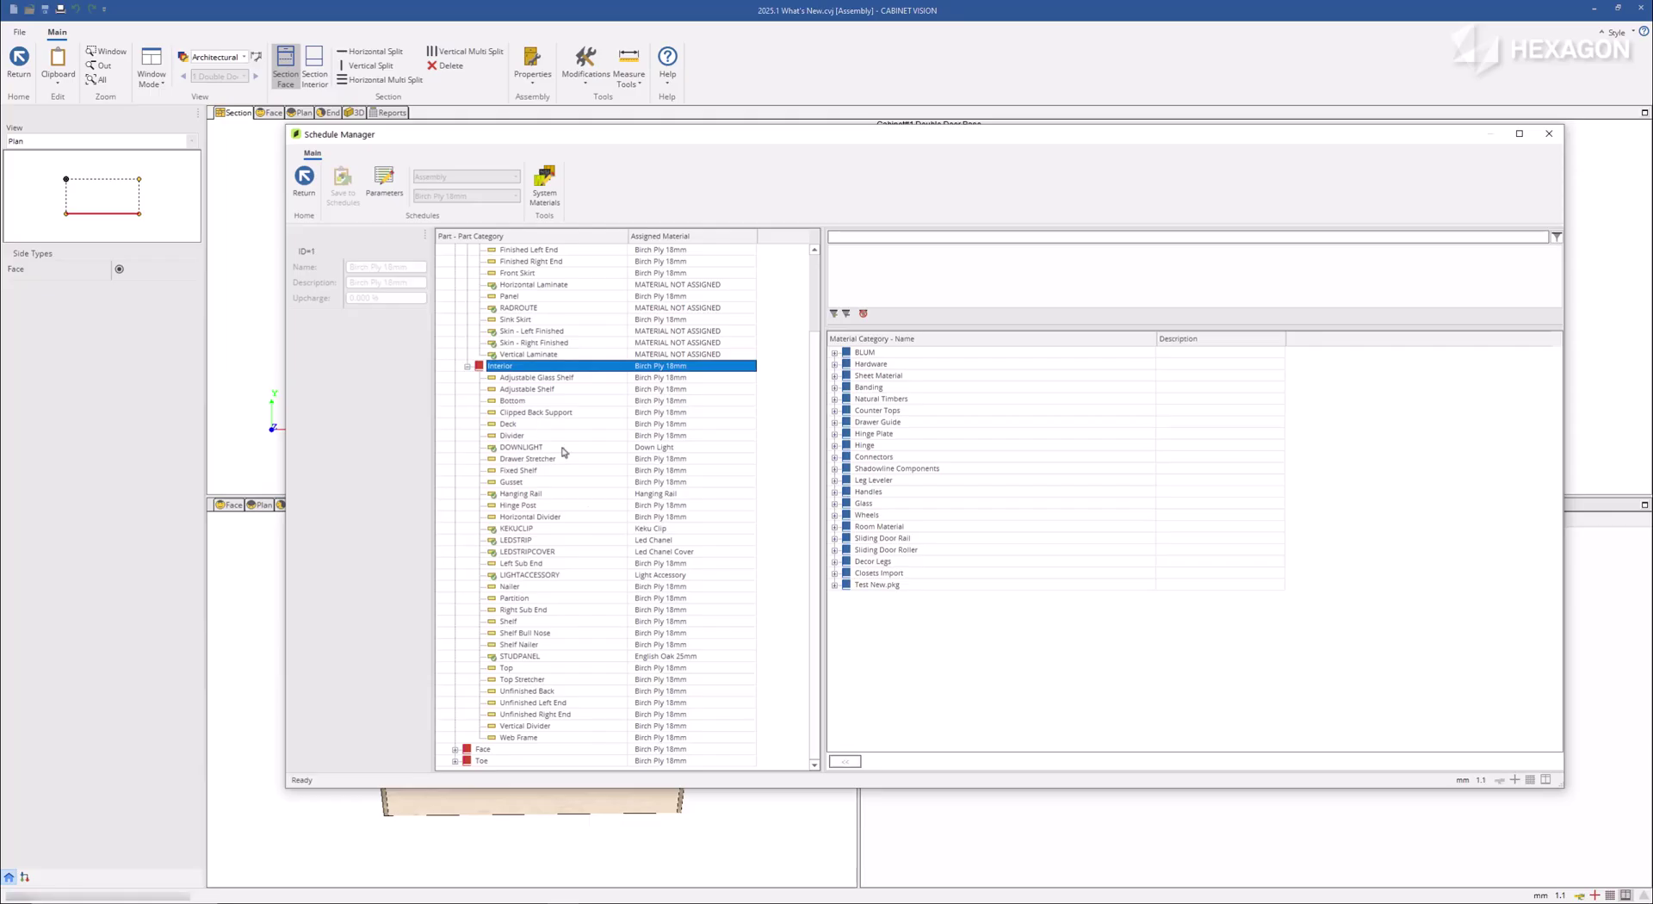
Assign Birch Ply 36mm to the Top and Anthracite Metallic - F503 18mm to the Deck.
{"action": "left_click", "coordinate": [532, 668]}
{"action": "left_click", "coordinate": [858, 238]}
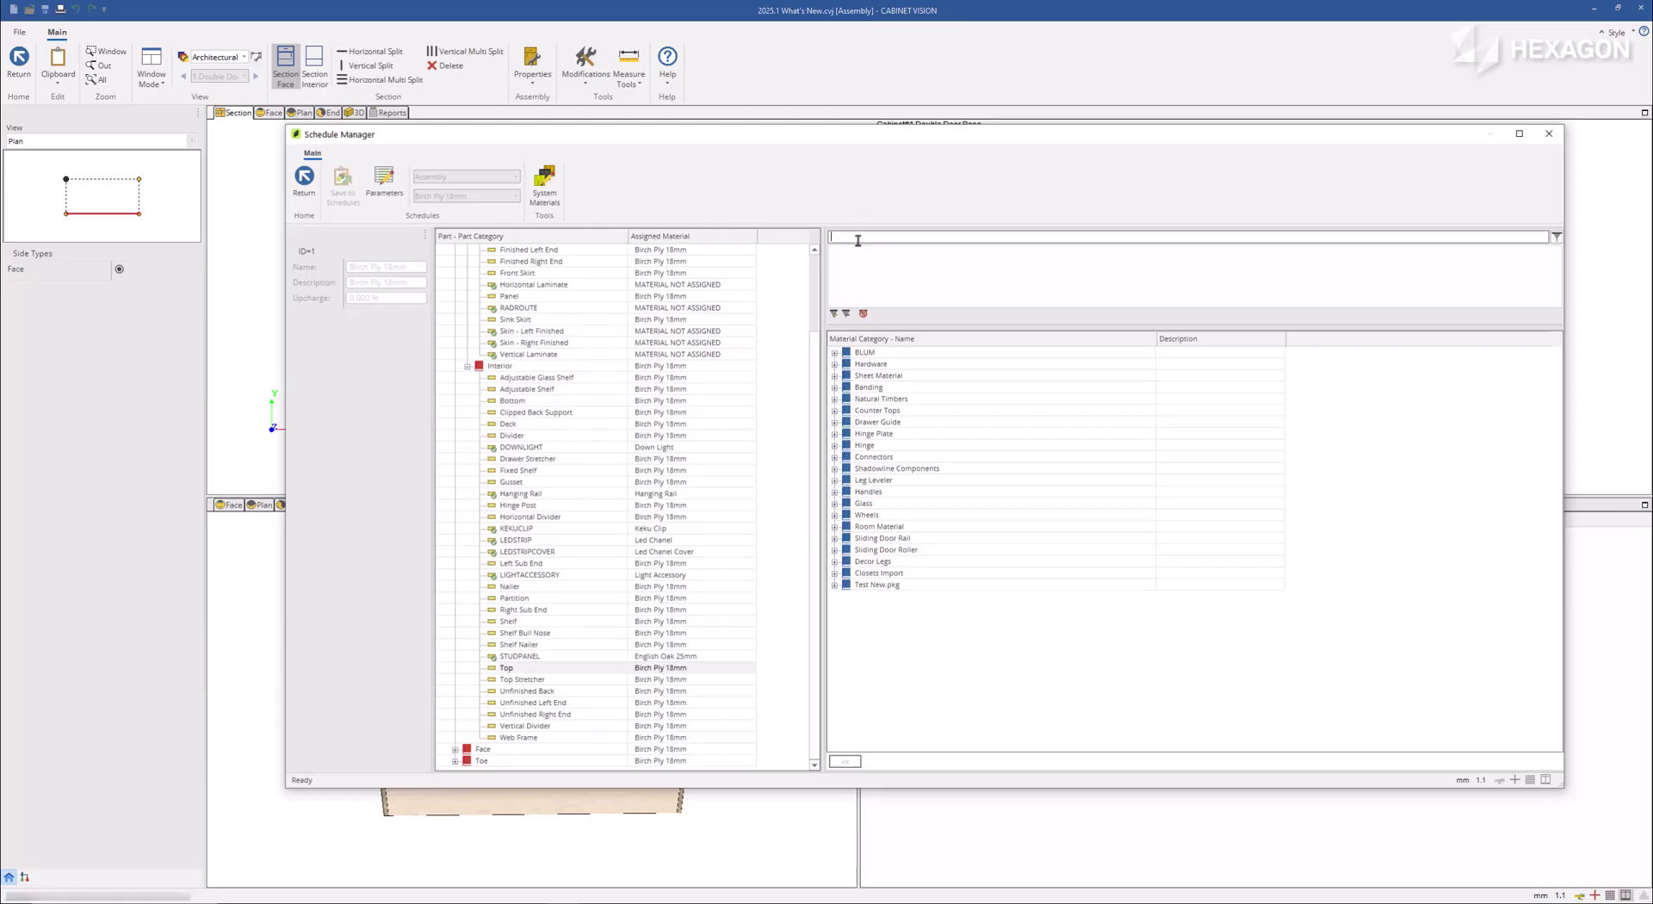
{"action": "type", "text": "birch"}
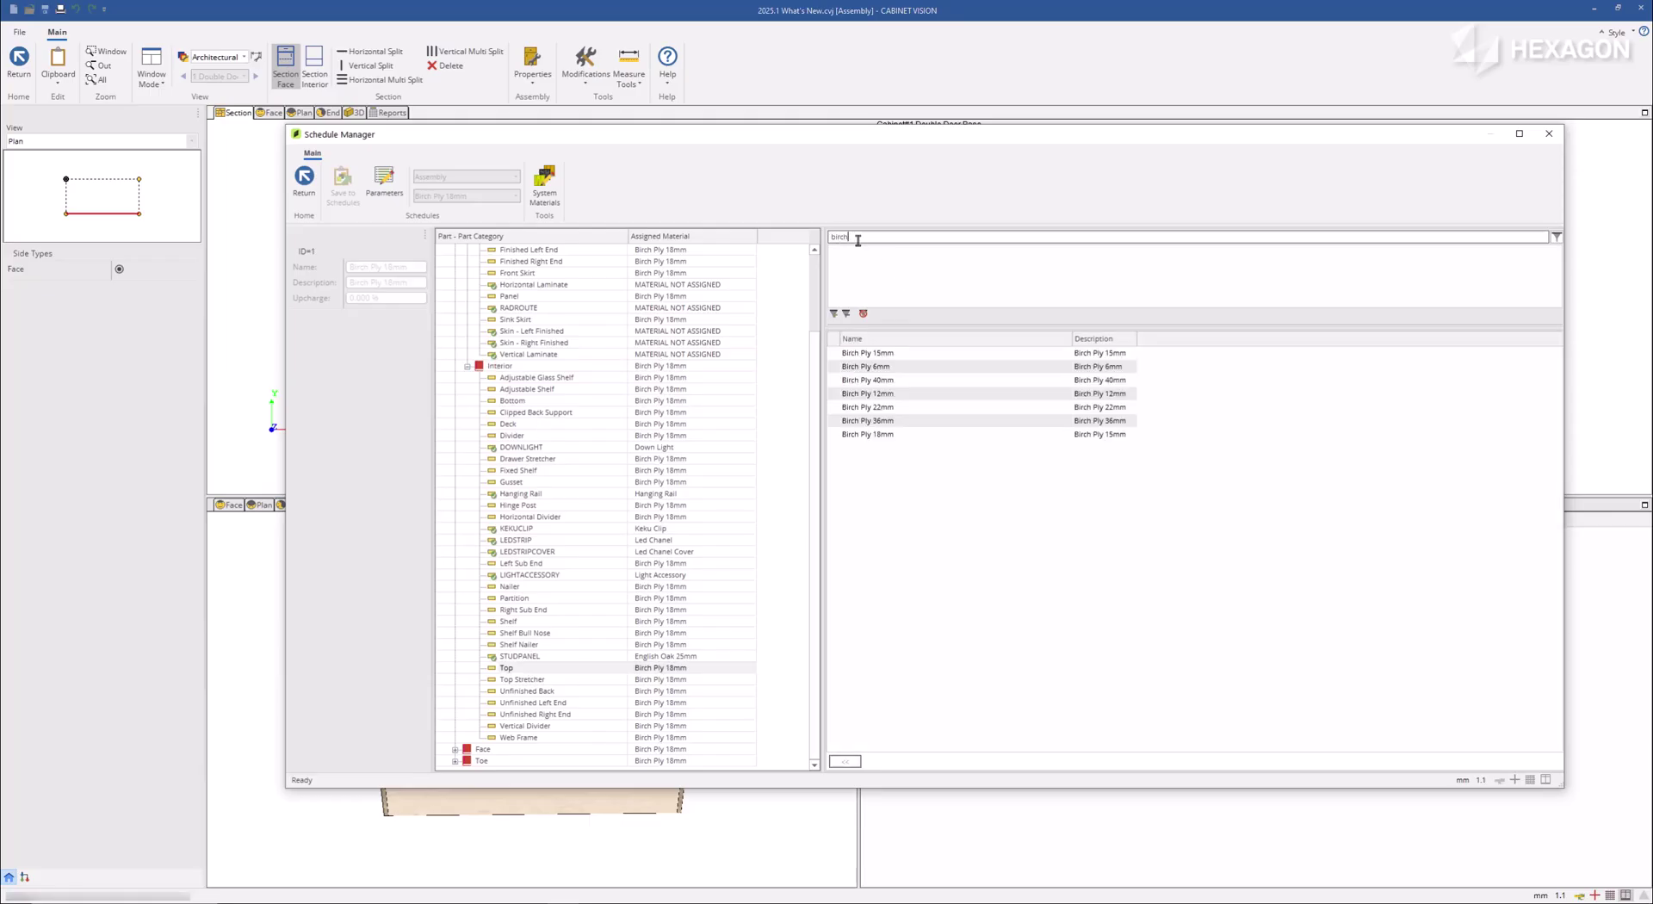
{"action": "left_click", "coordinate": [848, 421]}
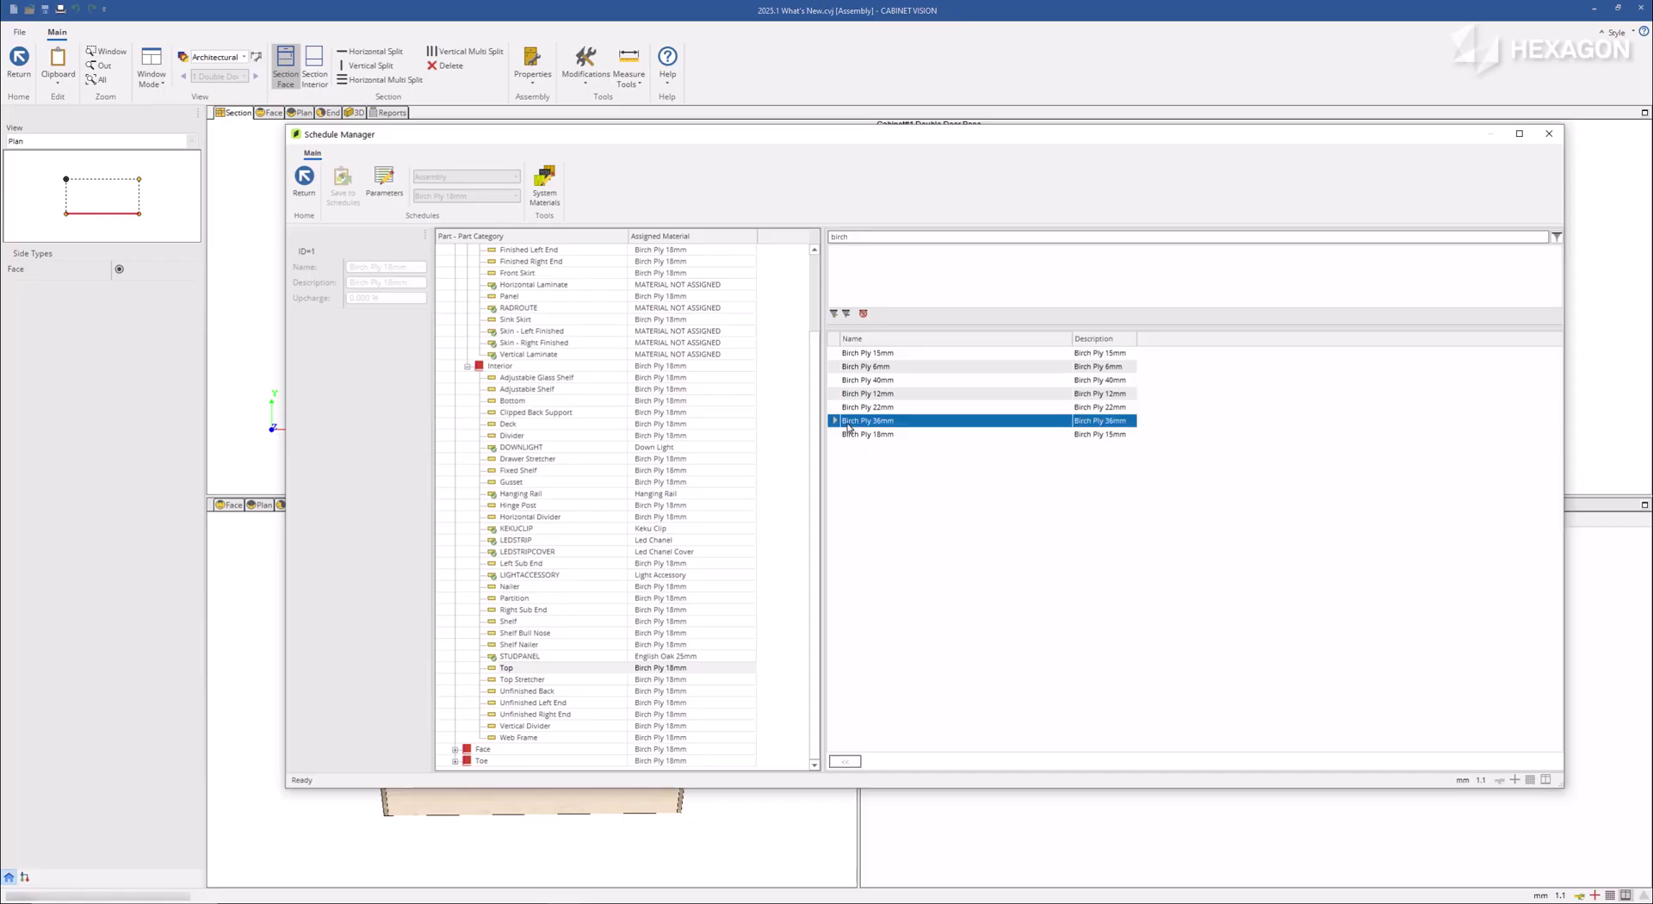
{"action": "left_click", "coordinate": [507, 669]}
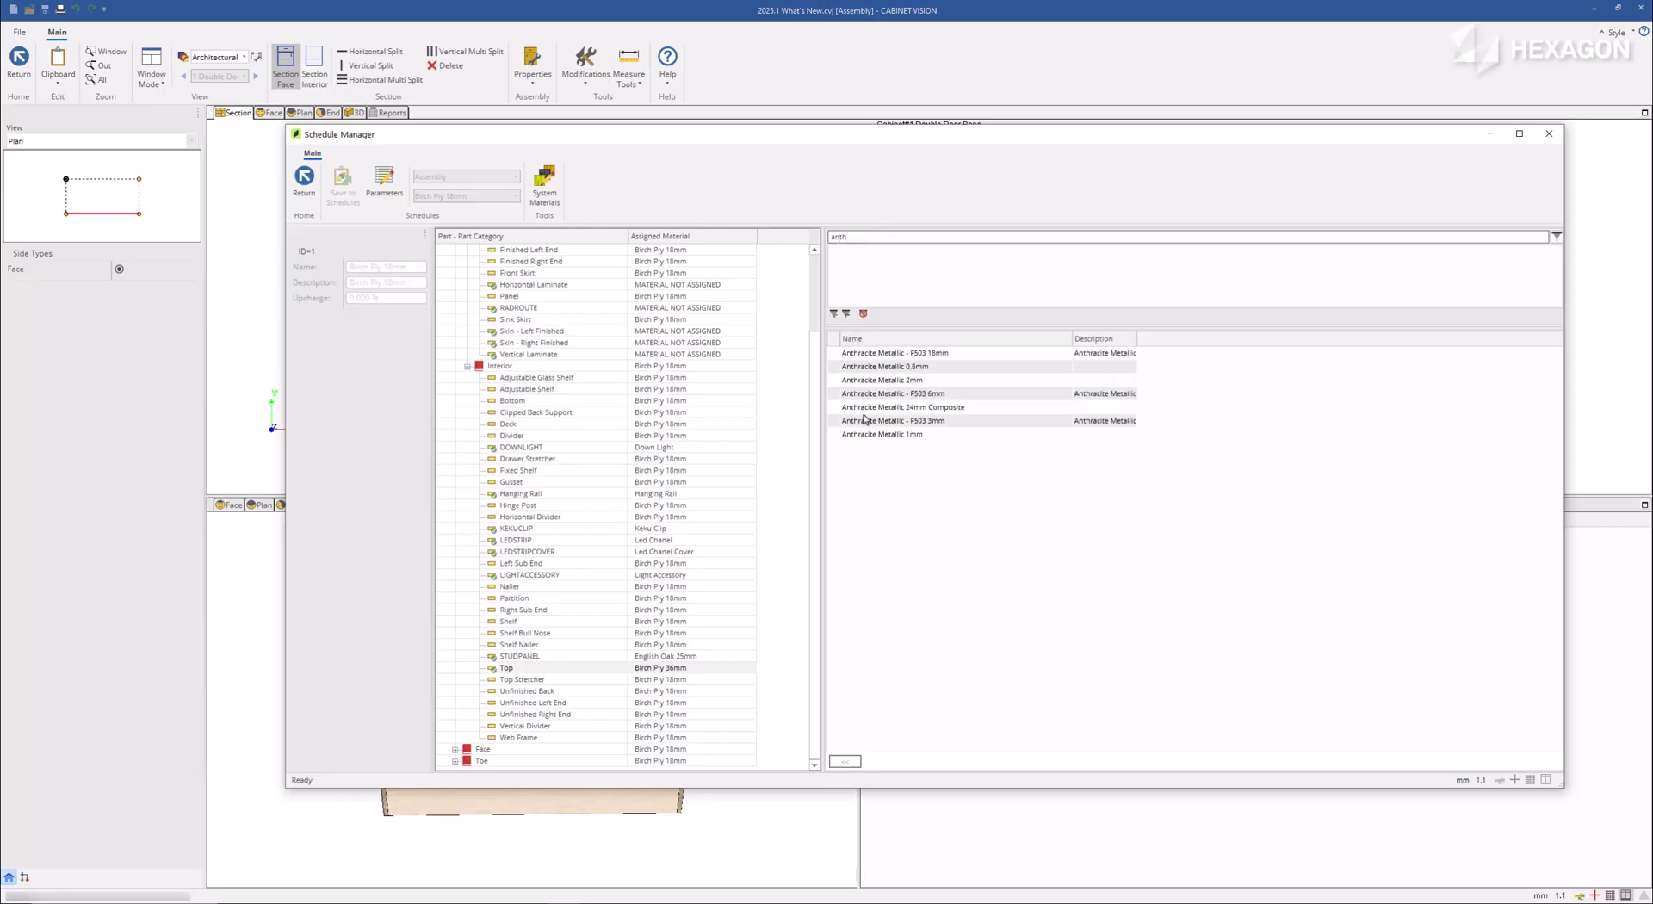
{"action": "left_click", "coordinate": [867, 358]}
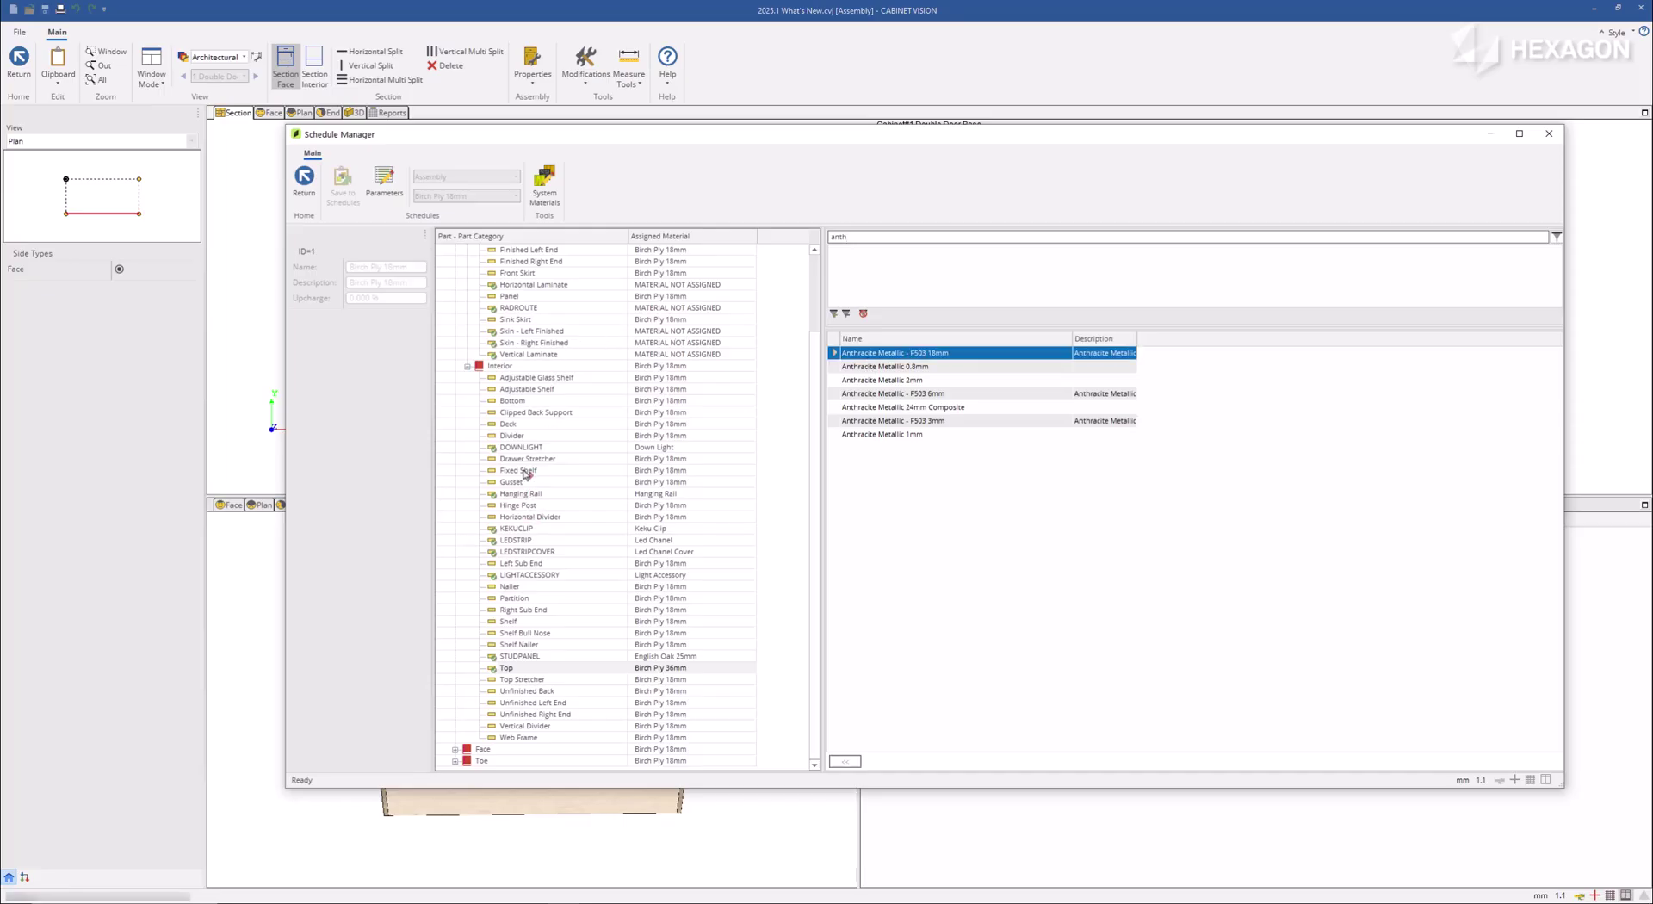
{"action": "double_click", "coordinate": [514, 424]}
Clear the material from the Toe parts and update the assembly with the schedule changes.
{"action": "left_click", "coordinate": [467, 366]}
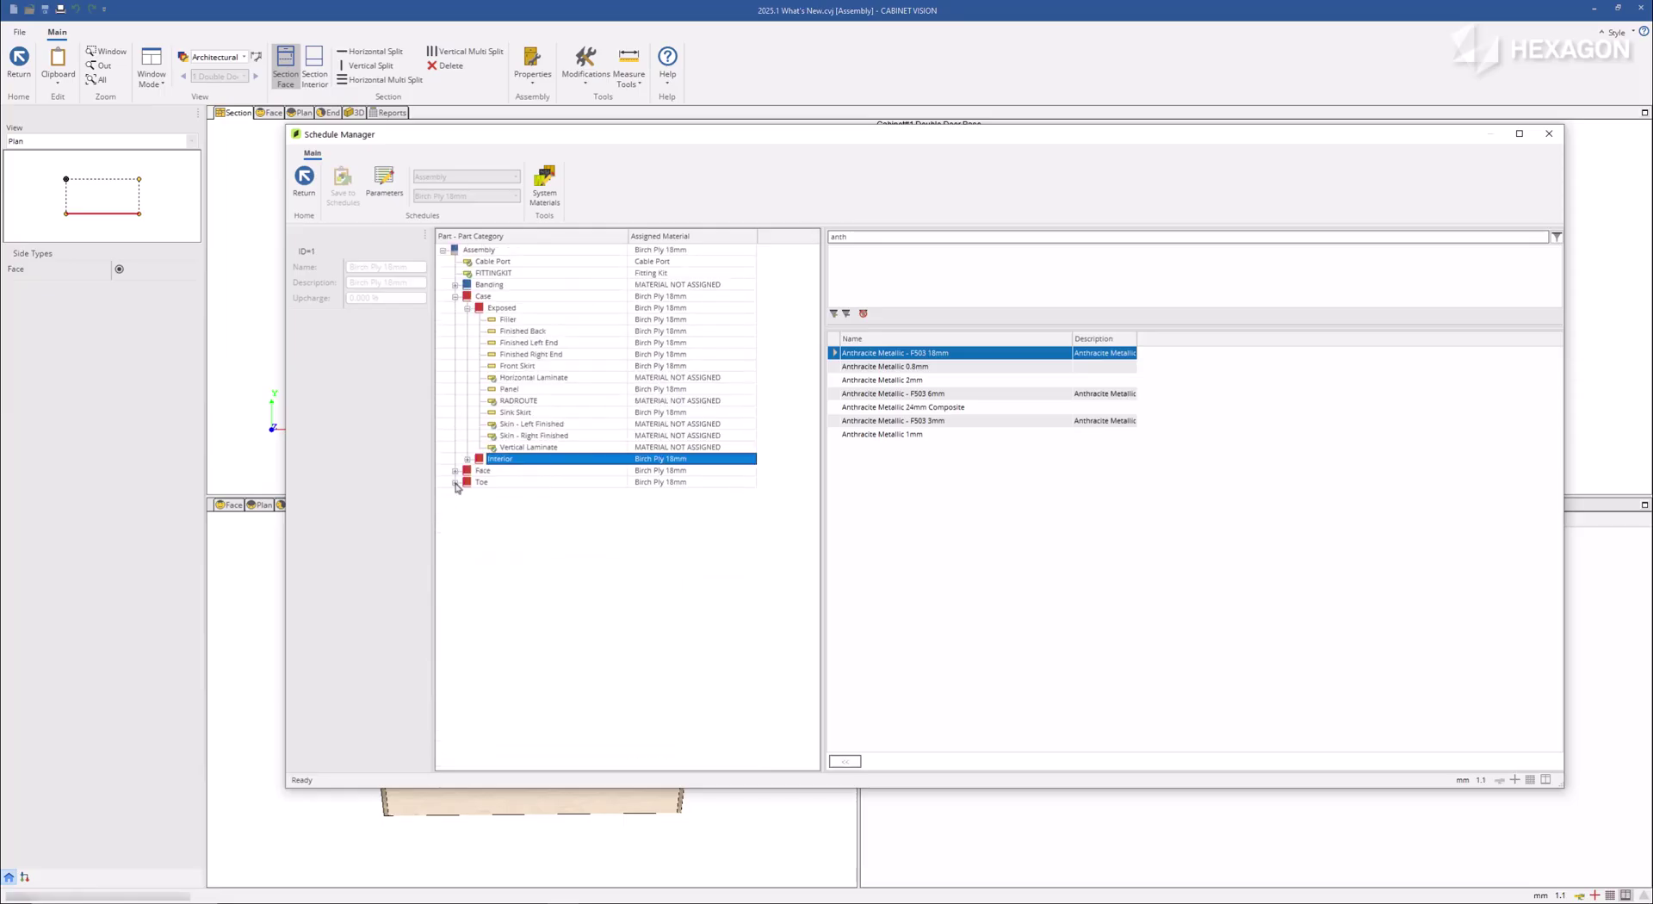
{"action": "left_click", "coordinate": [455, 483]}
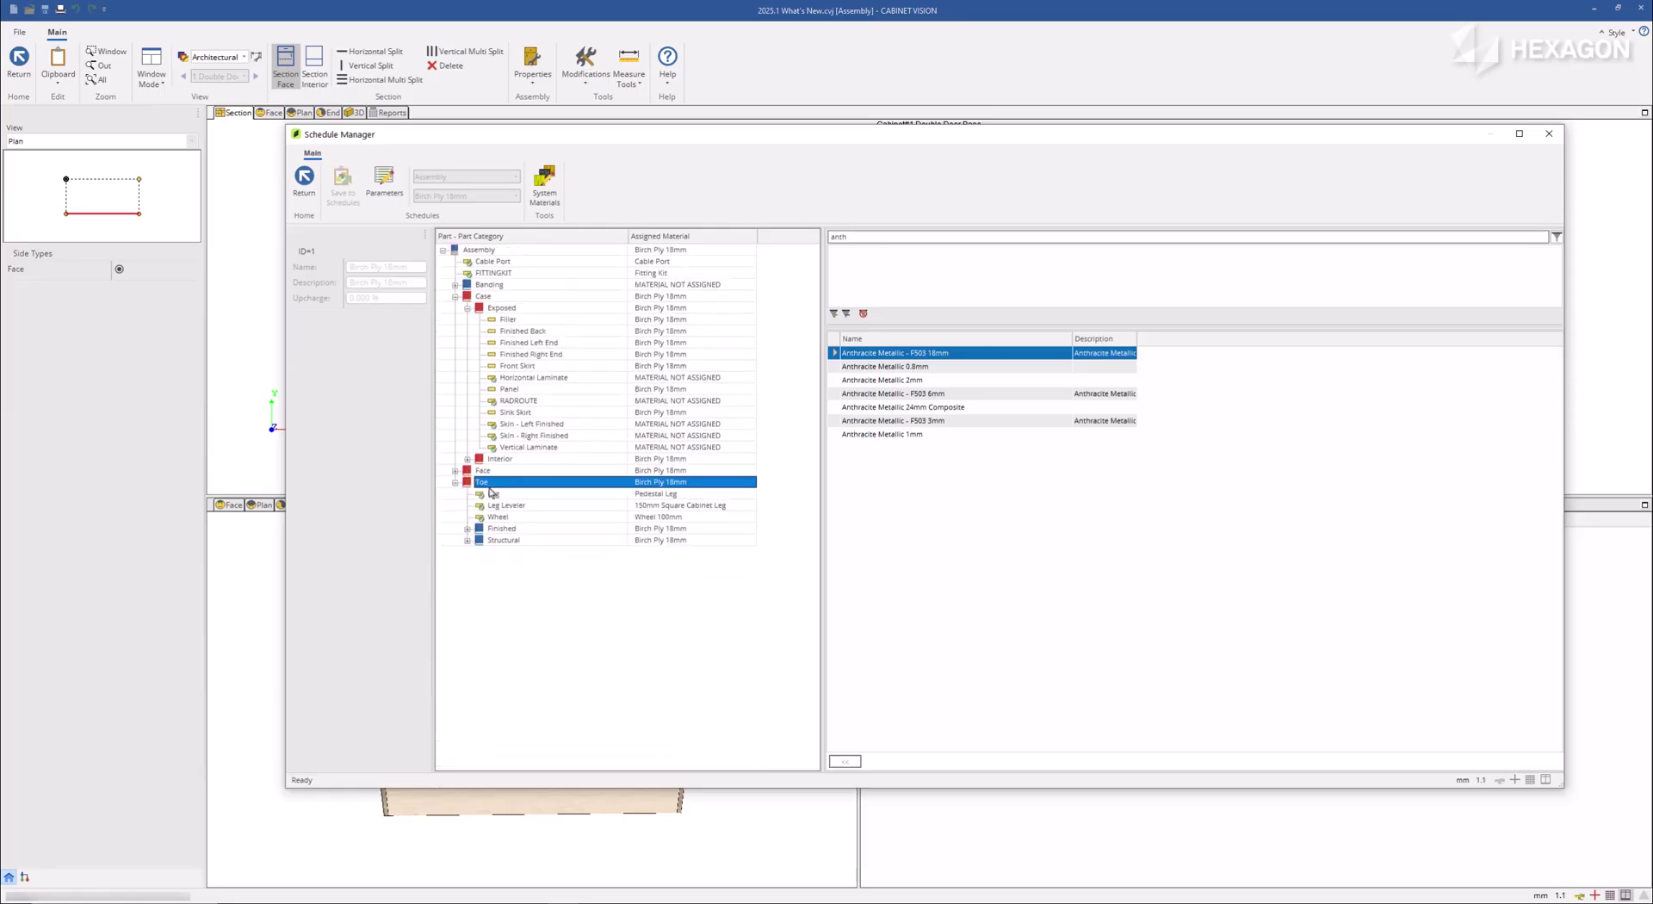
{"action": "left_click", "coordinate": [490, 494]}
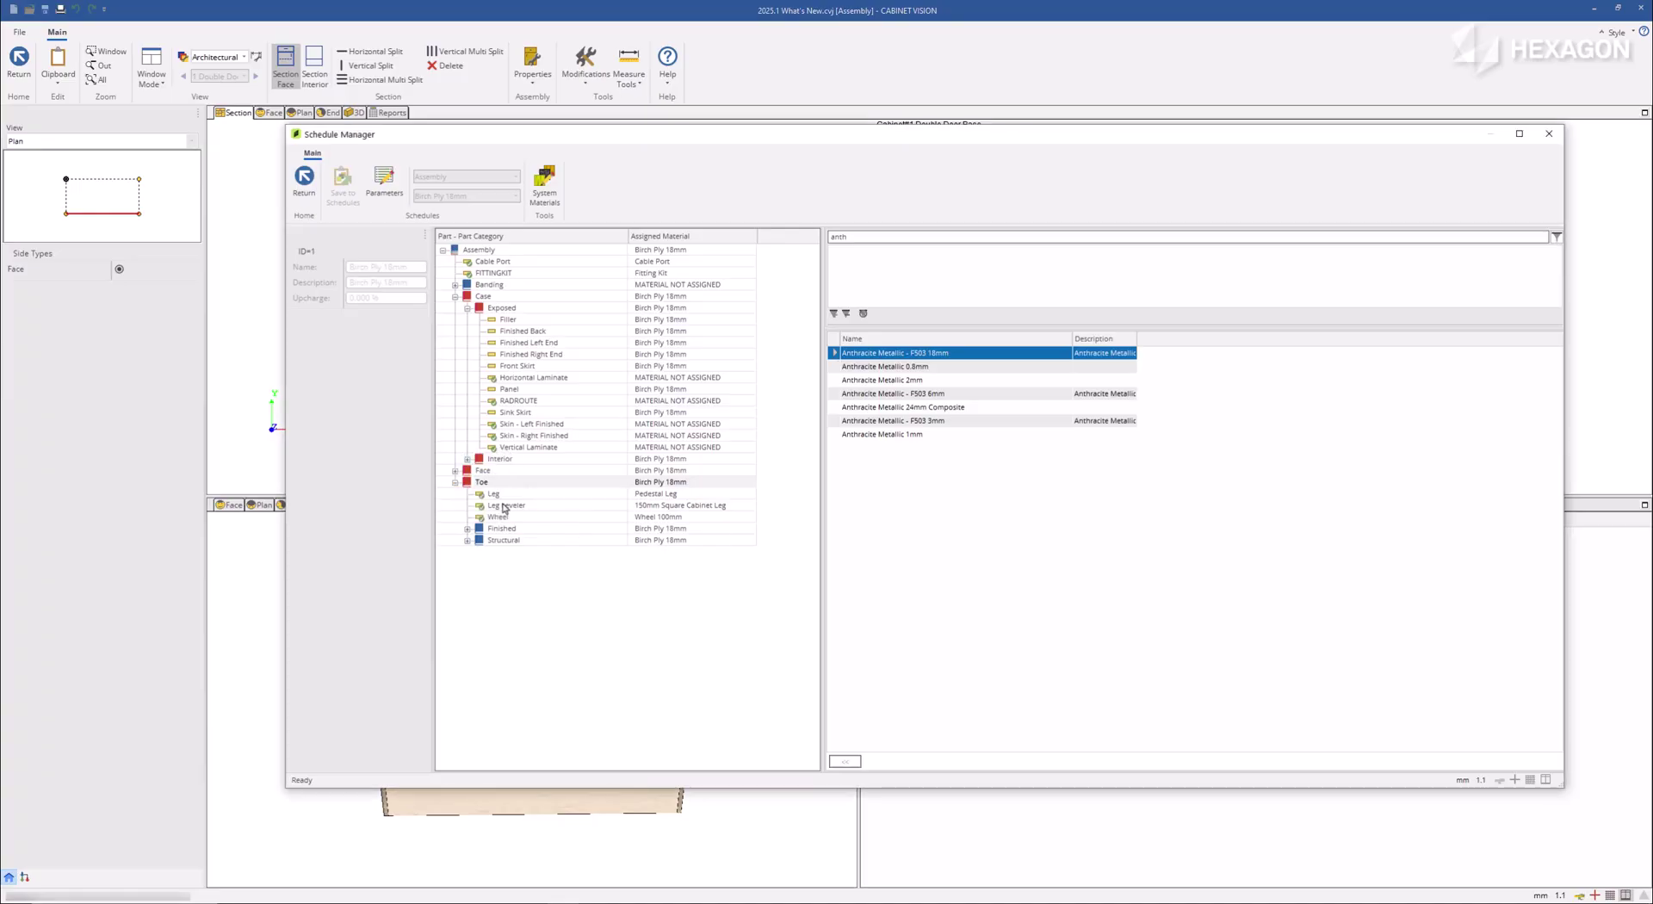
{"action": "key", "text": "Delete"}
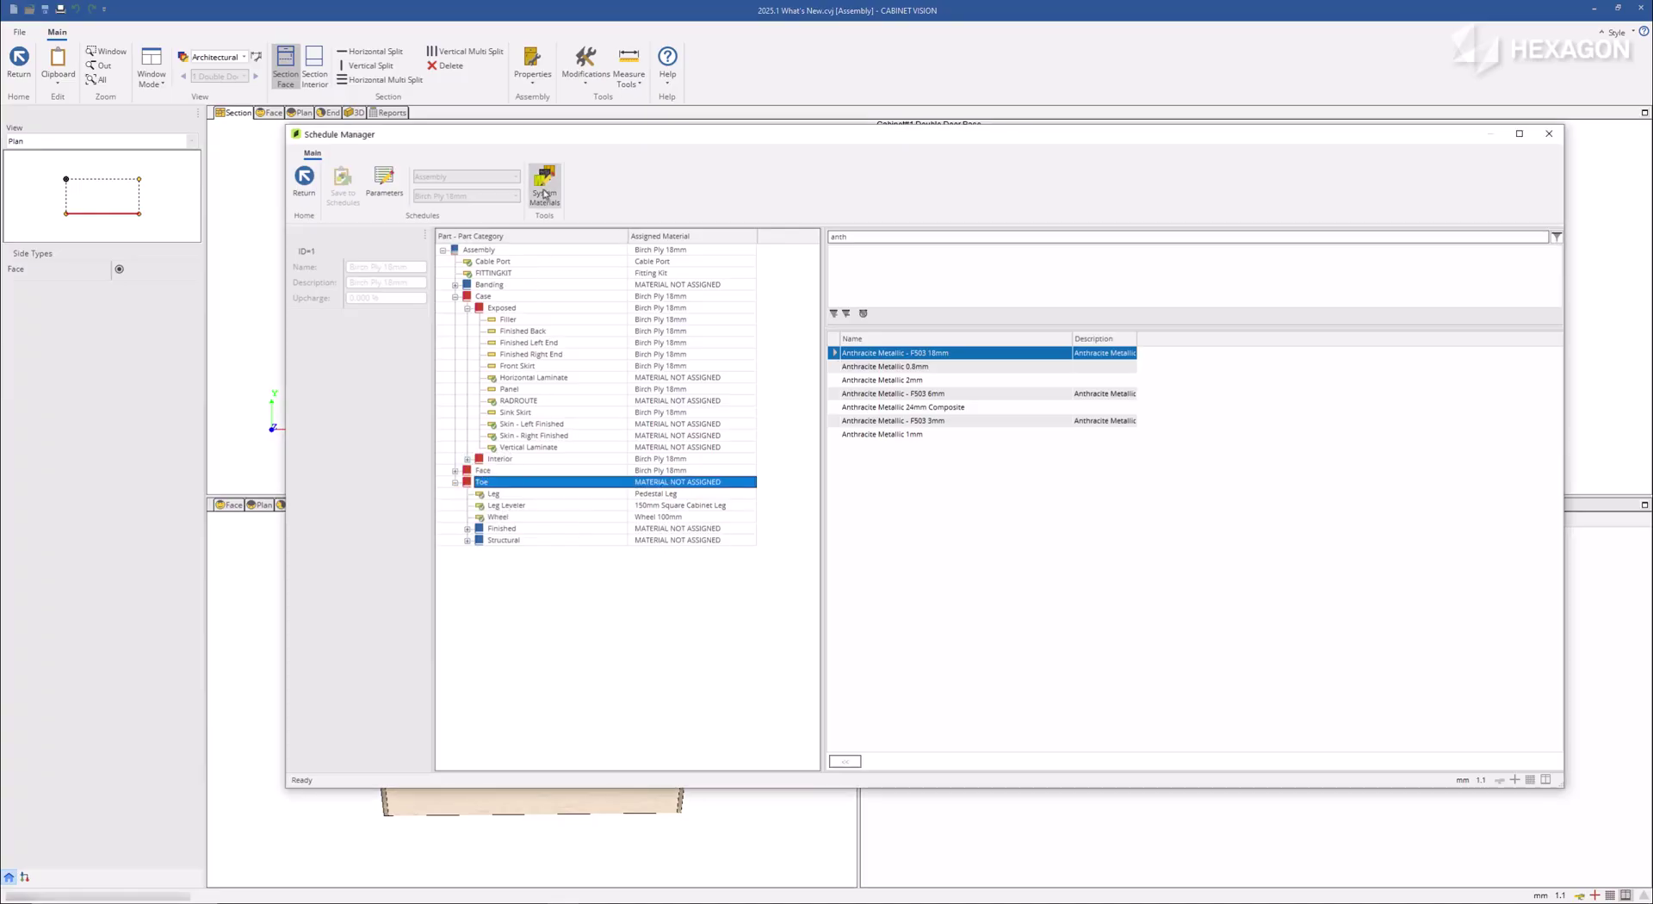
{"action": "left_click", "coordinate": [304, 181]}
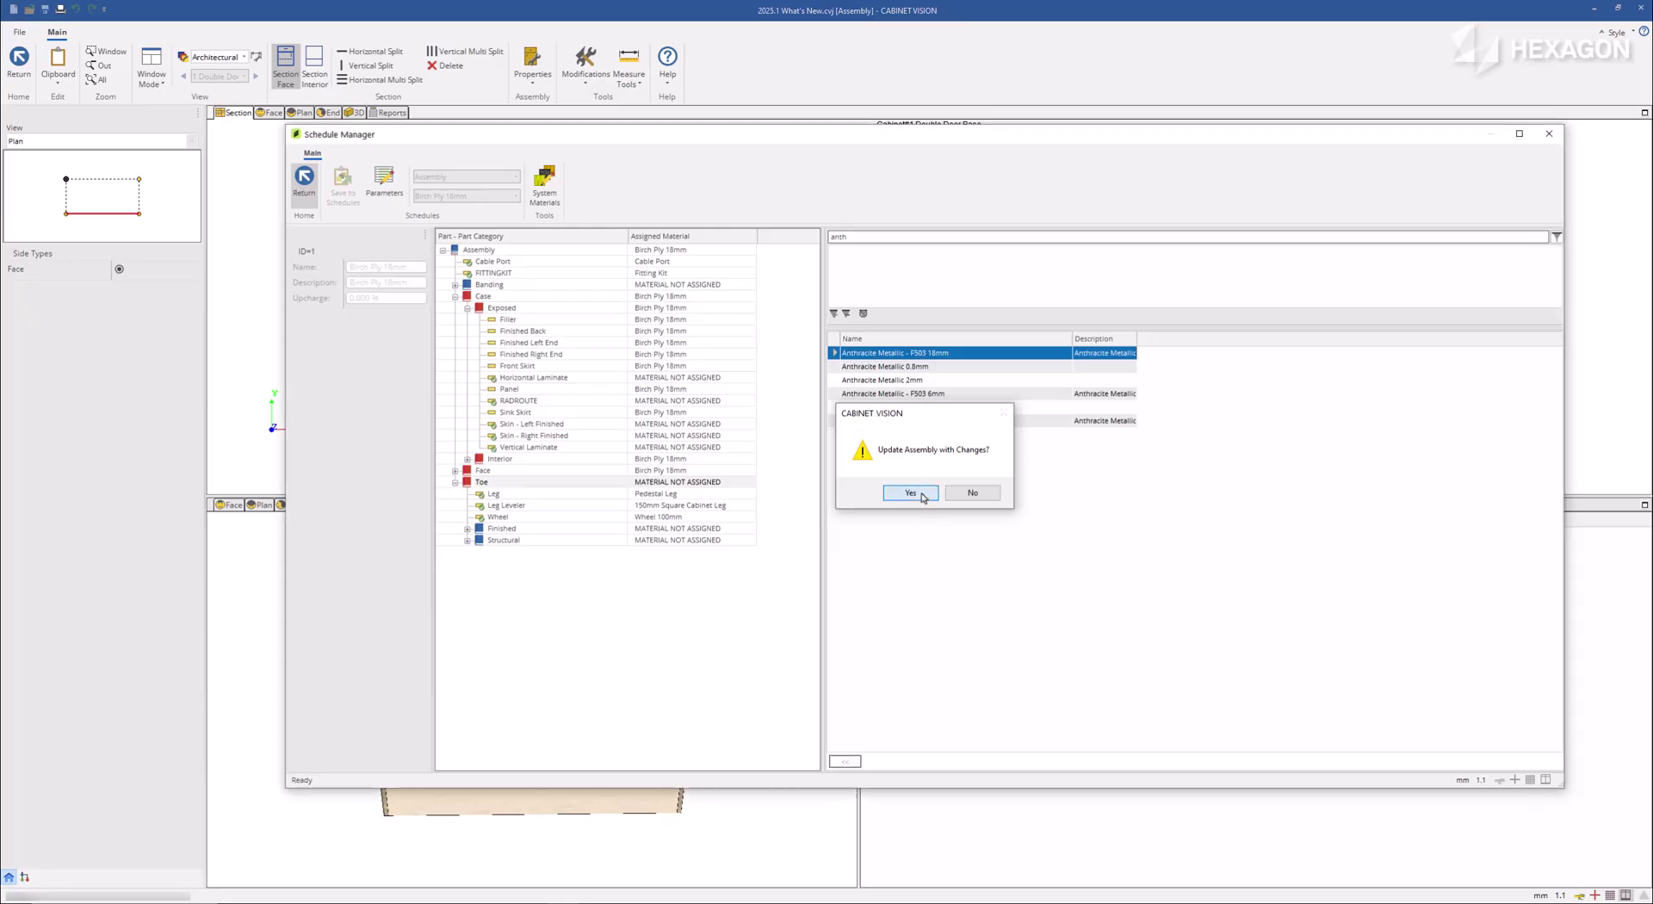
{"action": "left_click", "coordinate": [919, 492]}
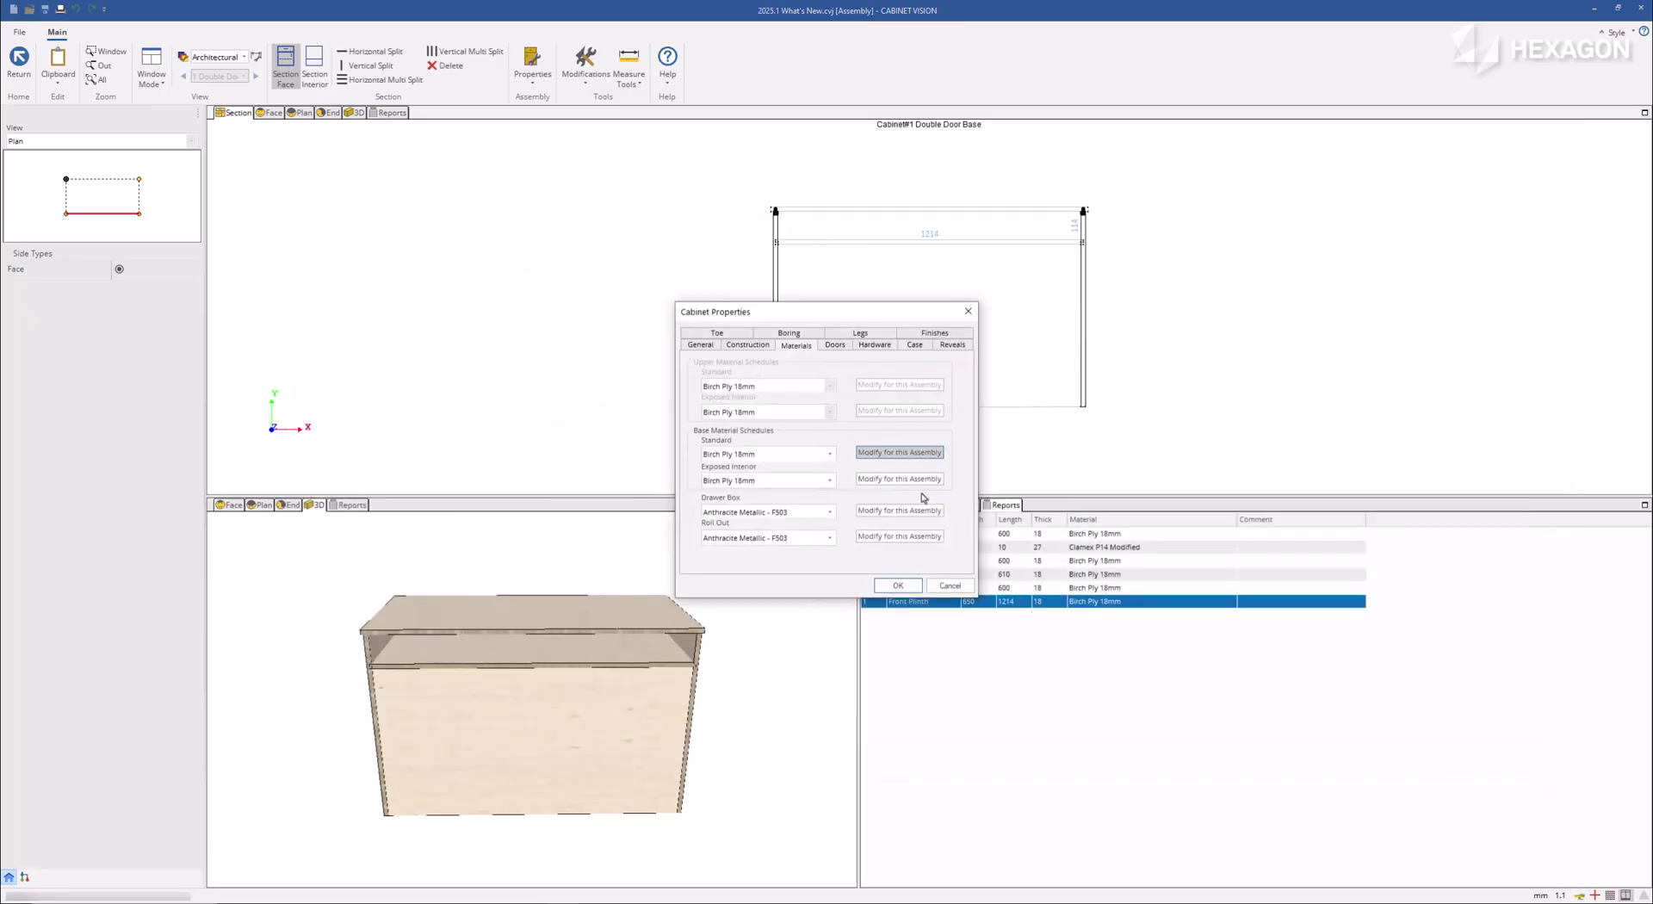
Apply the cabinet property changes and orbit the rebuilt desk to a side view.
{"action": "left_click", "coordinate": [898, 586]}
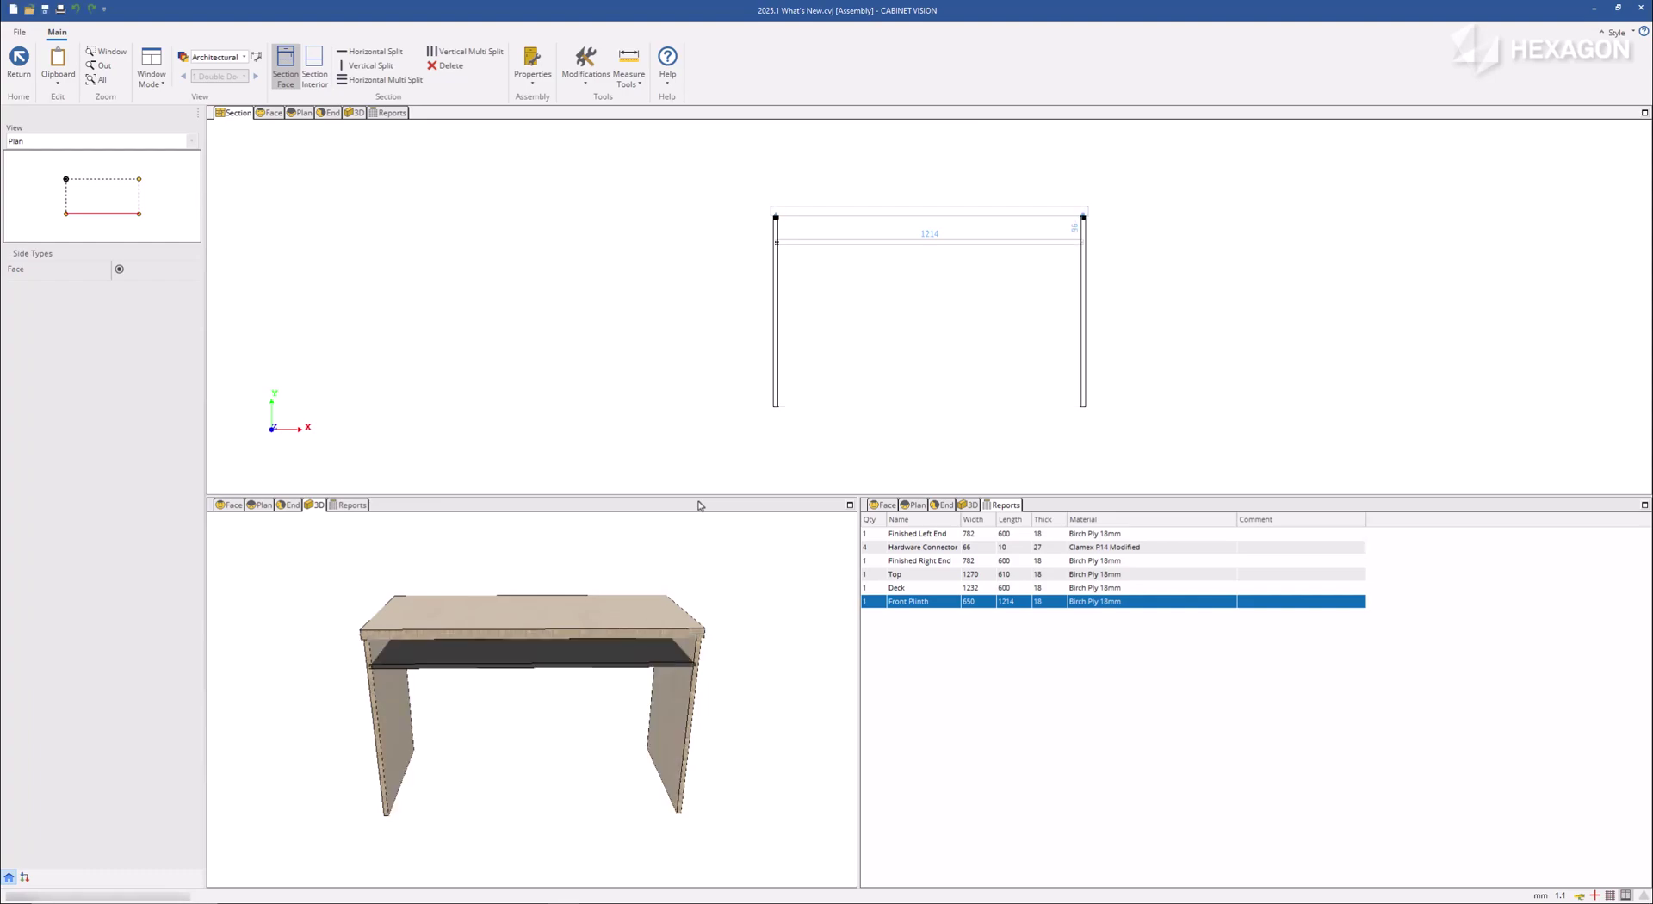
{"action": "left_click", "coordinate": [552, 695]}
{"action": "left_click_drag", "start_coordinate": [552, 696], "coordinate": [757, 706]}
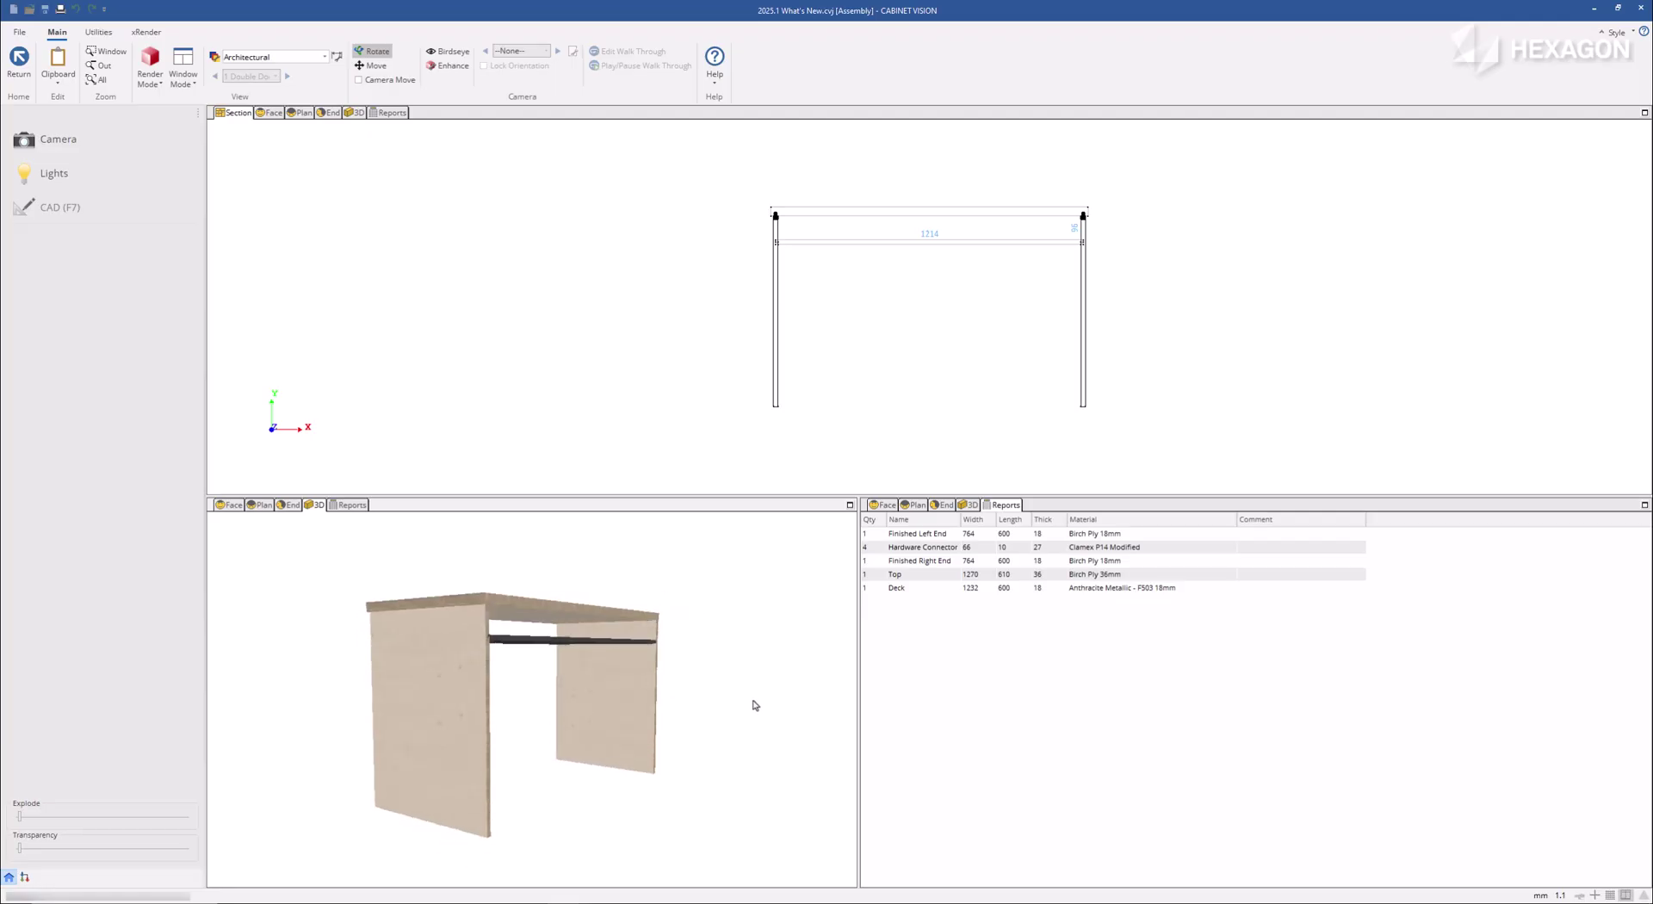
Check in the parts report that the Top is Birch Ply 36mm and the Deck Anthracite Metallic.
{"action": "left_click", "coordinate": [874, 544]}
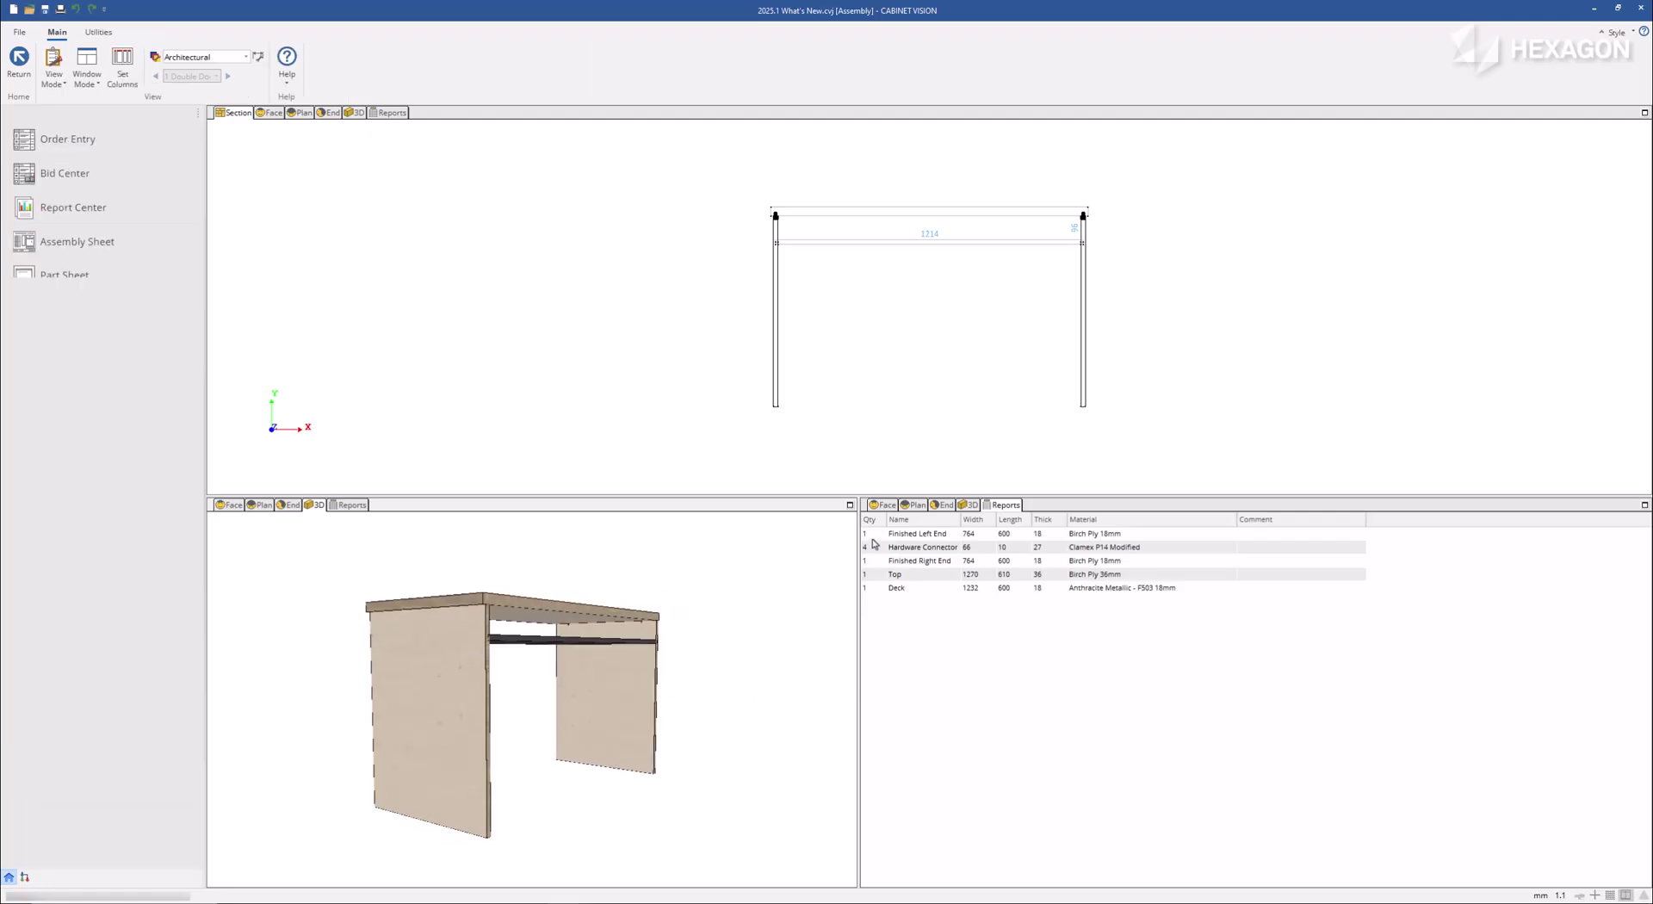
{"action": "left_click", "coordinate": [874, 540]}
{"action": "left_click", "coordinate": [872, 564]}
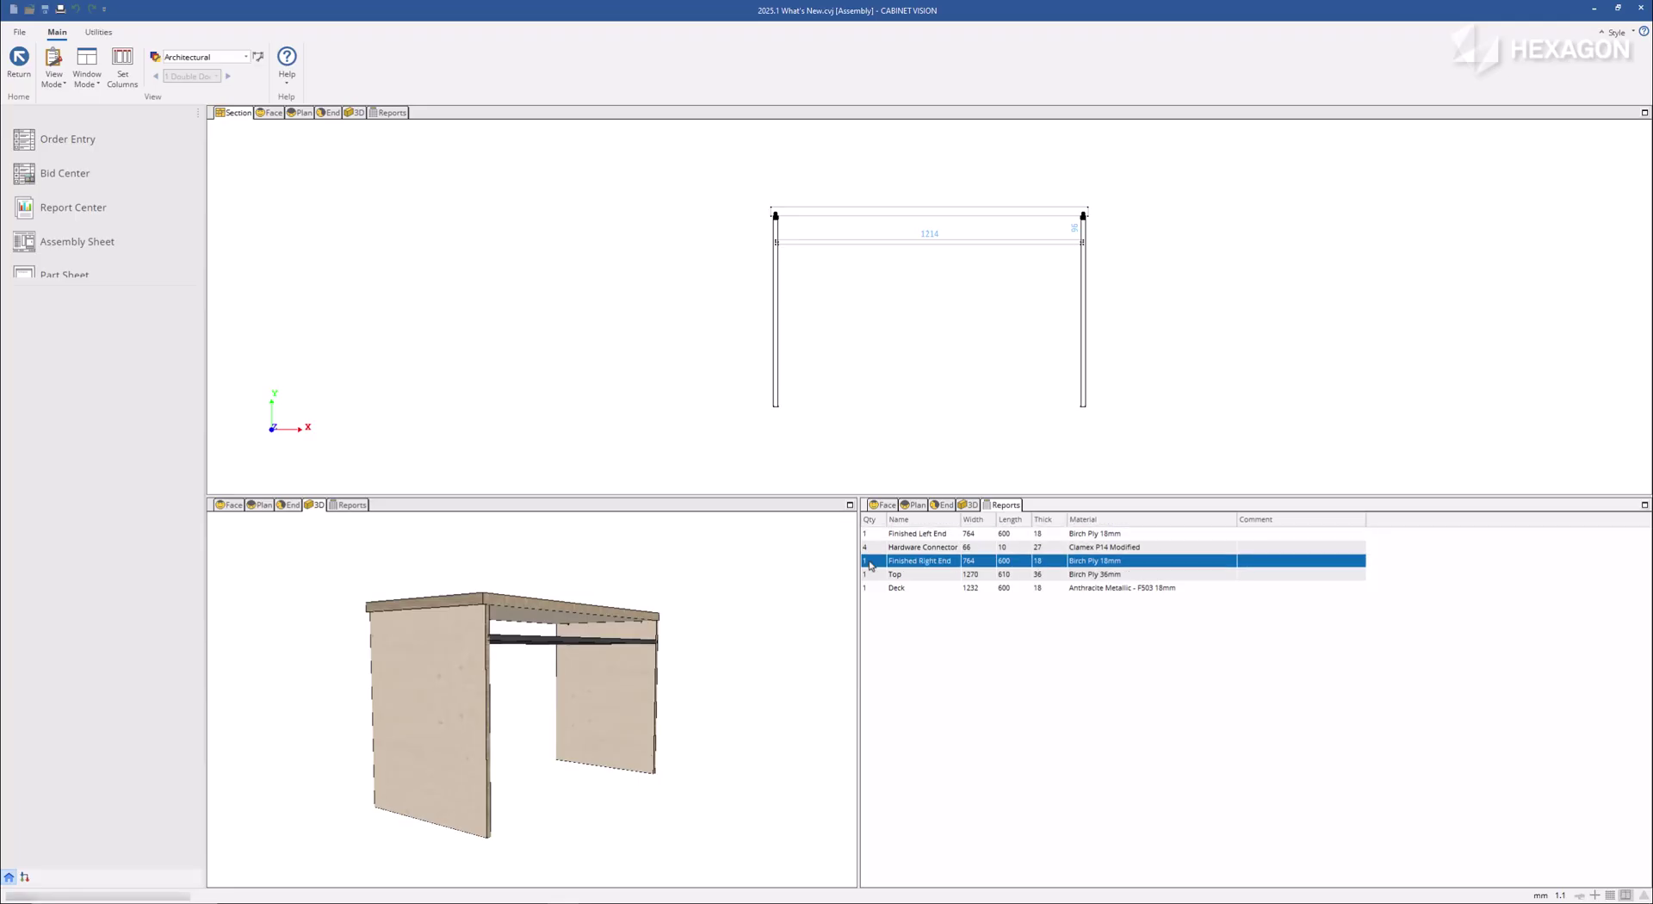
{"action": "left_click", "coordinate": [869, 575]}
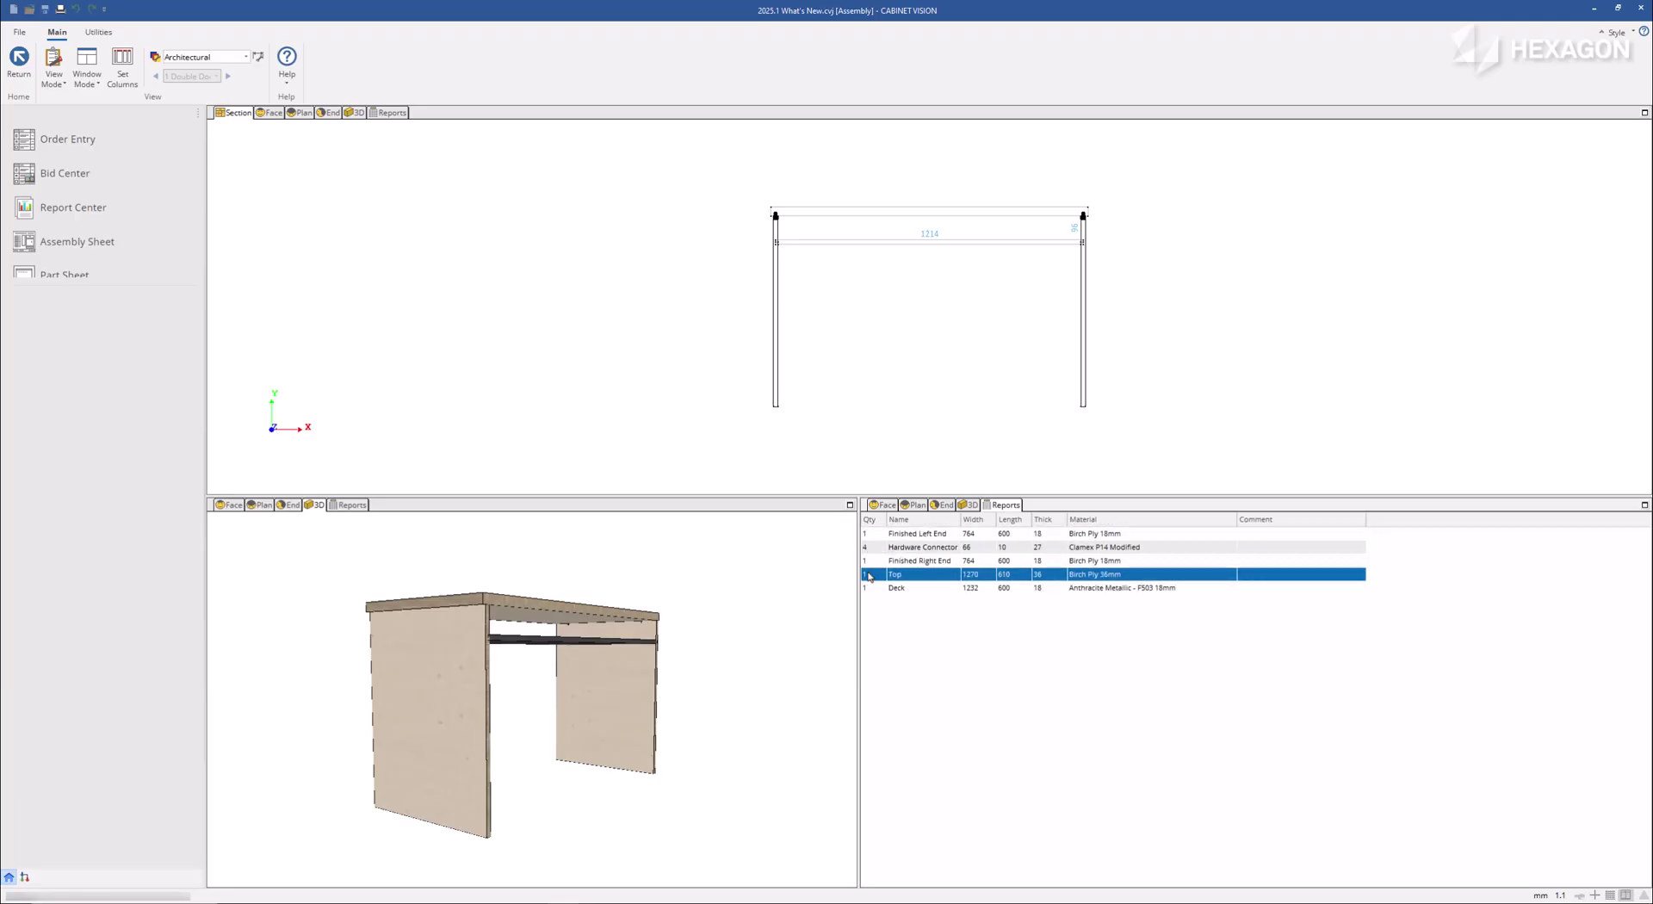
{"action": "left_click", "coordinate": [868, 587]}
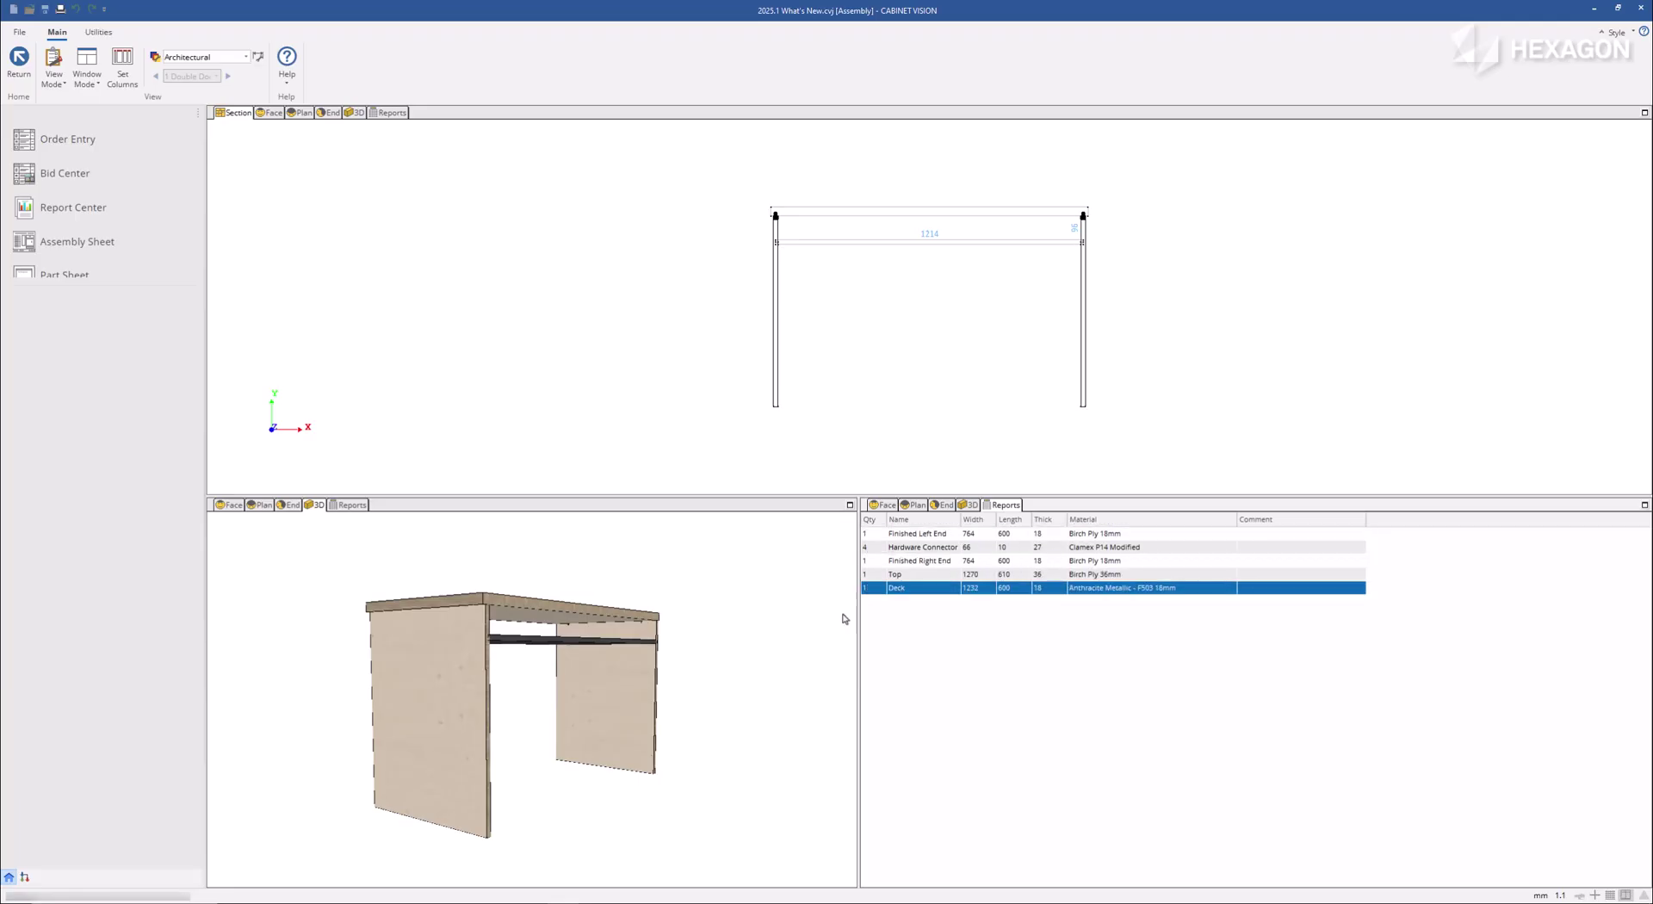
{"action": "left_click", "coordinate": [749, 752]}
{"action": "mouse_move", "coordinate": [749, 753]}
{"action": "left_mouse_down"}
{"action": "mouse_move", "coordinate": [385, 754]}
{"action": "mouse_move", "coordinate": [369, 788]}
{"action": "left_mouse_up"}
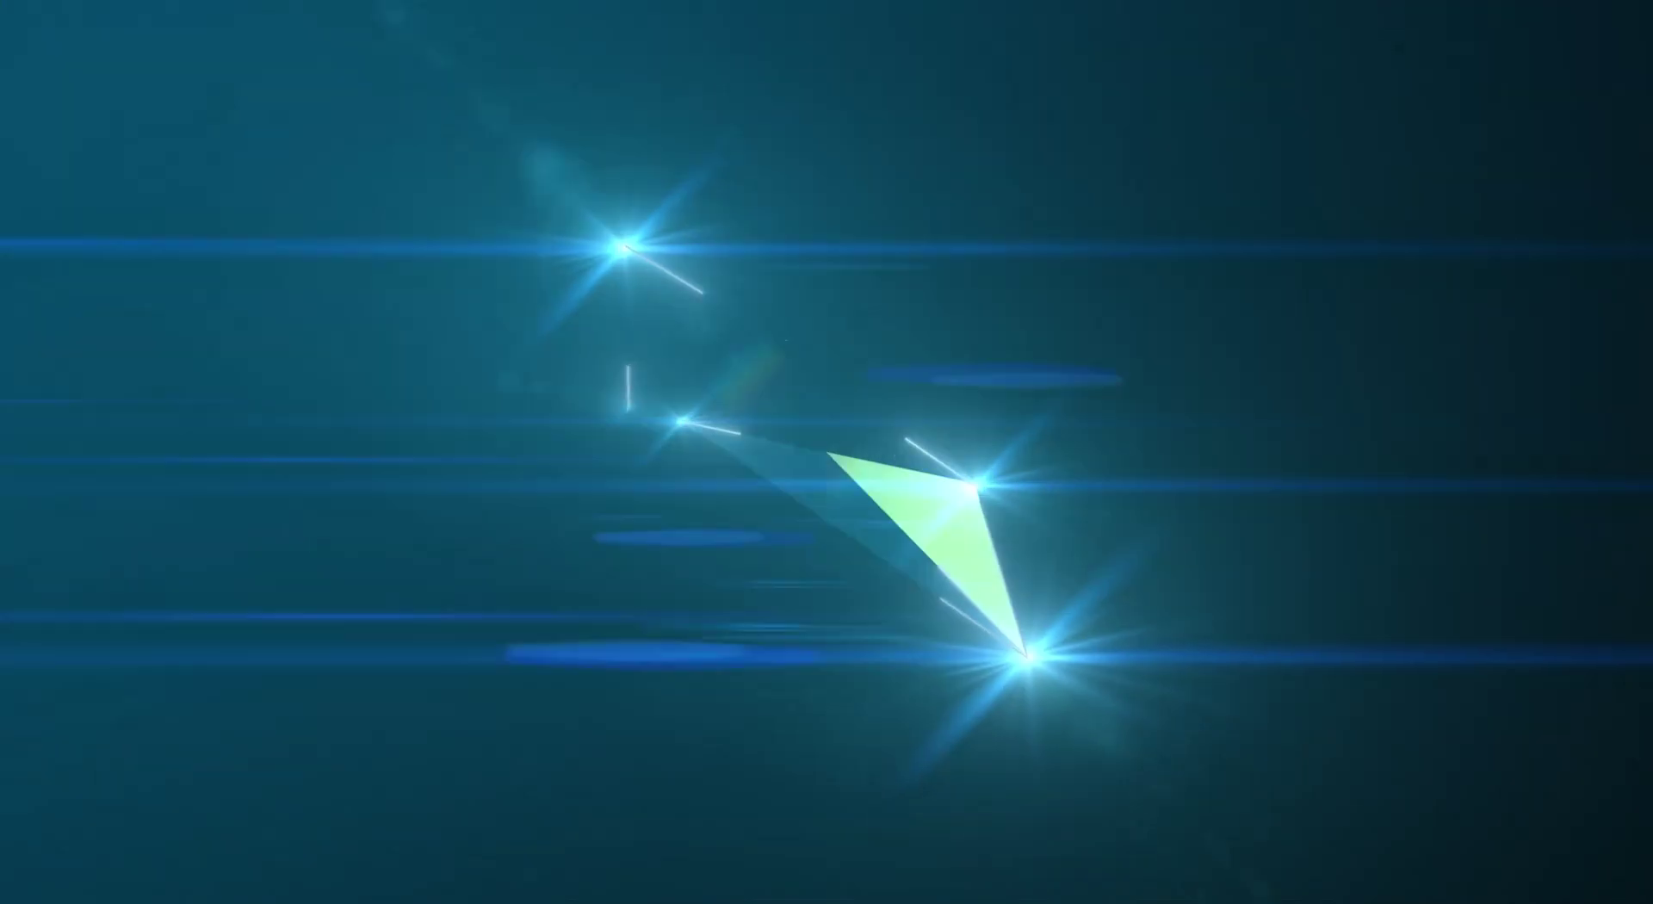